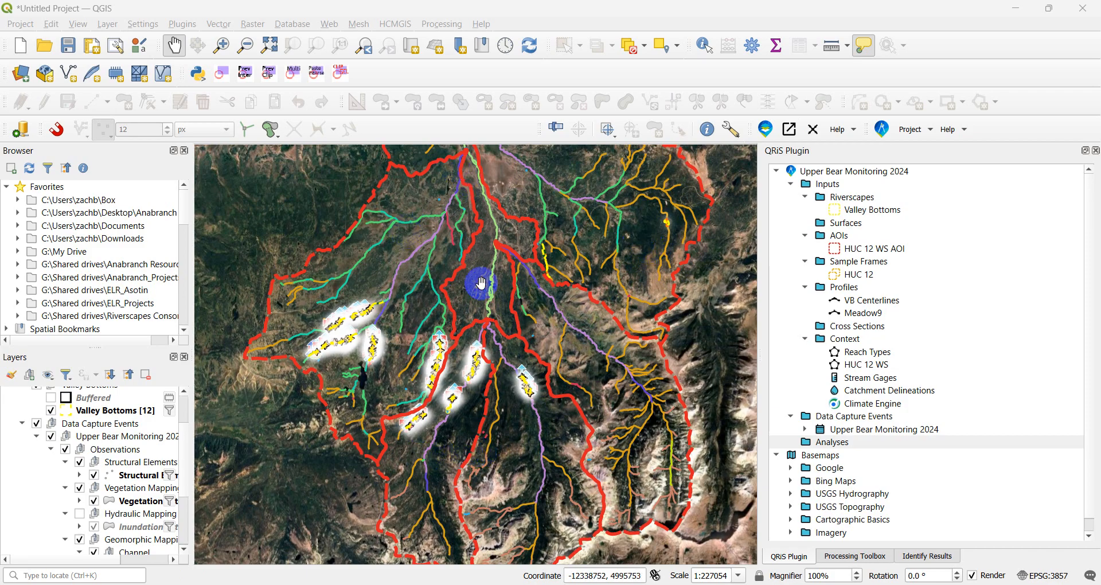
Hide and collapse the Data Capture Events layer group, and show the Buffered layer on the map.
left_click(37, 423)
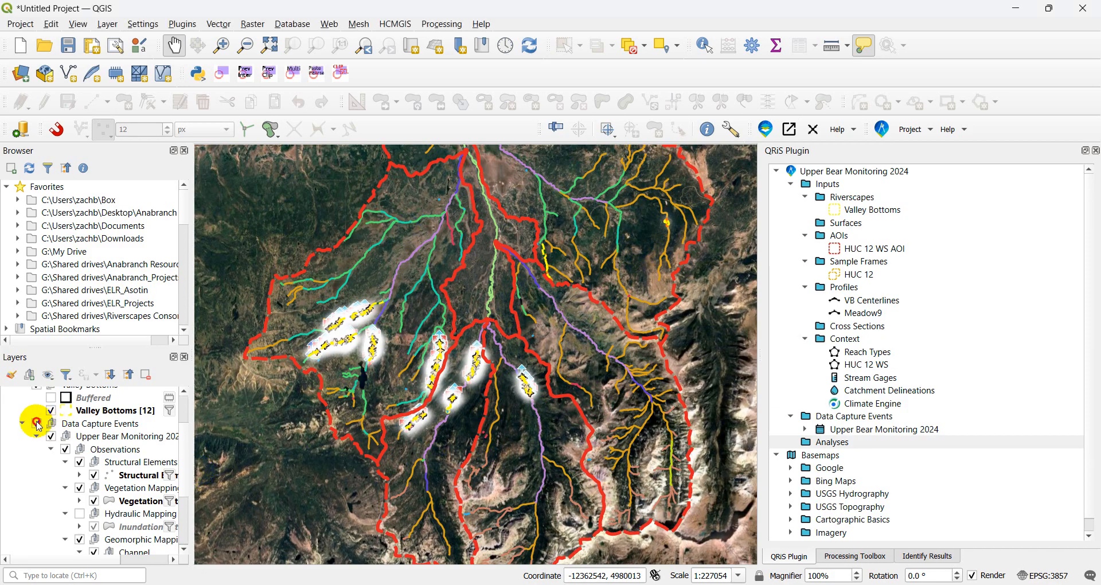
left_click(22, 423)
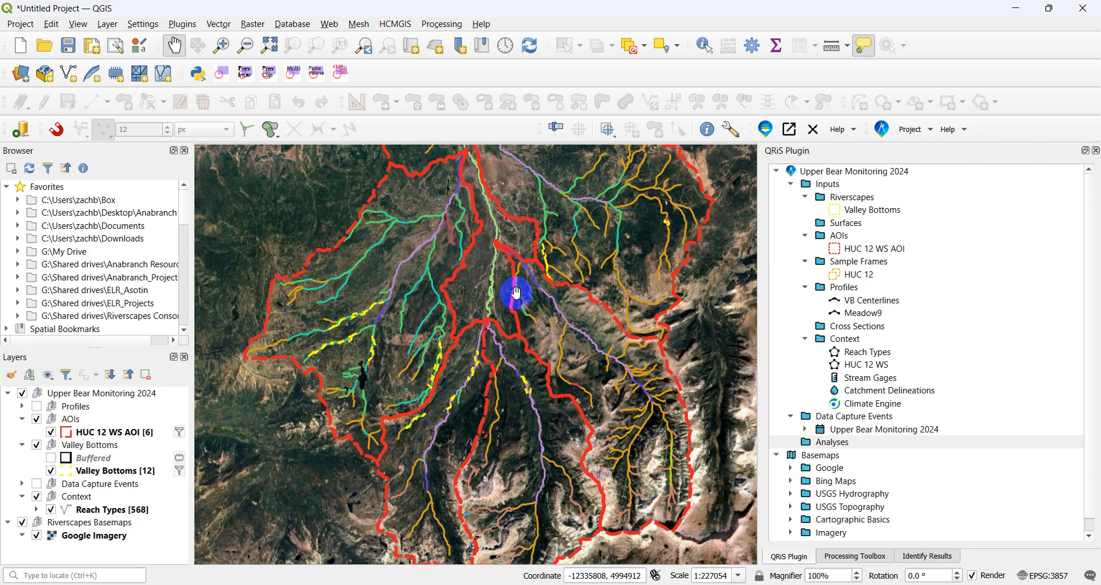
left_click(51, 457)
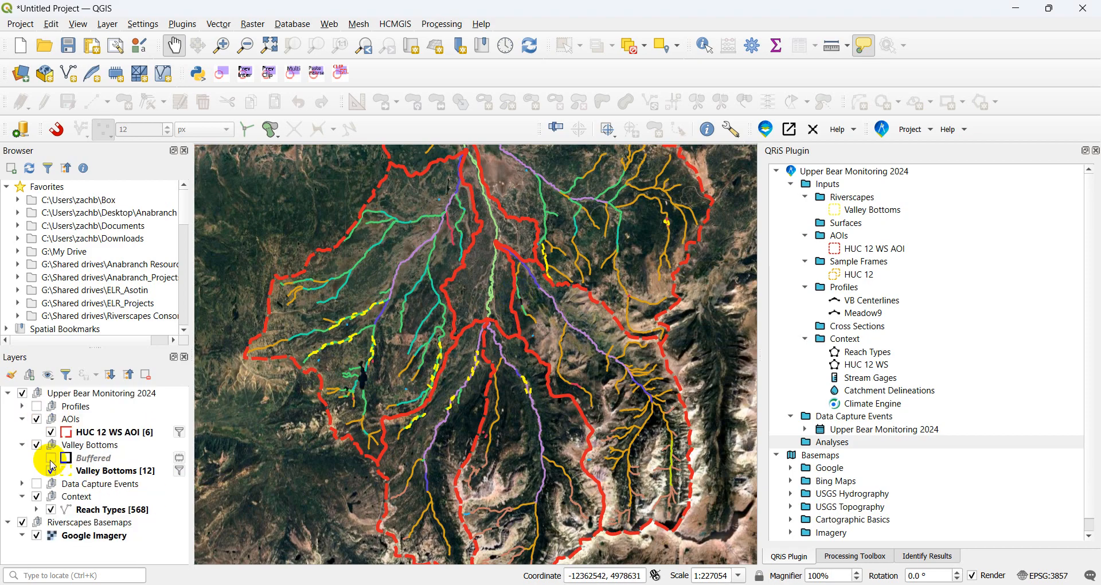
Set up a new text field named ReachType with length 100 in the field calculator for the Buffered layer's attribute table.
left_click(91, 459)
right_click(90, 459)
left_click(178, 269)
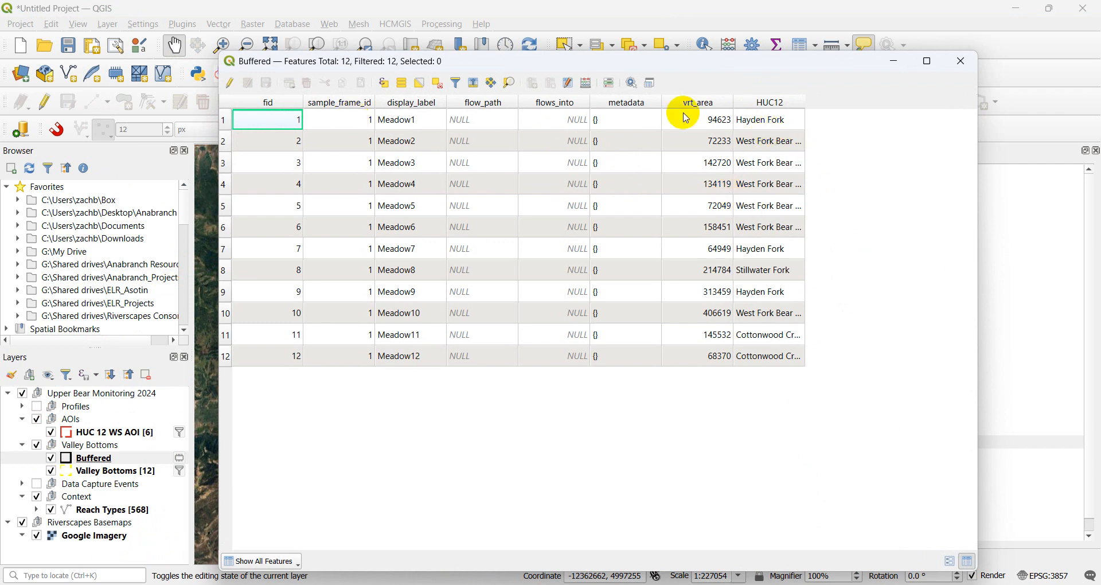
left_click(589, 86)
left_click(285, 138)
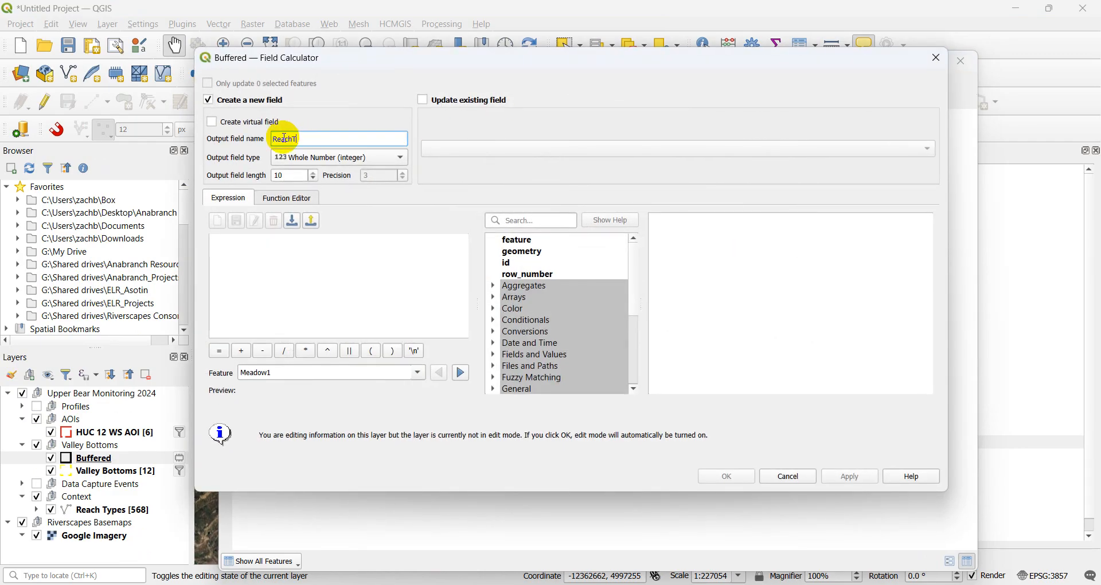
type("ReachType")
left_click(312, 158)
left_click(315, 181)
left_click(296, 173)
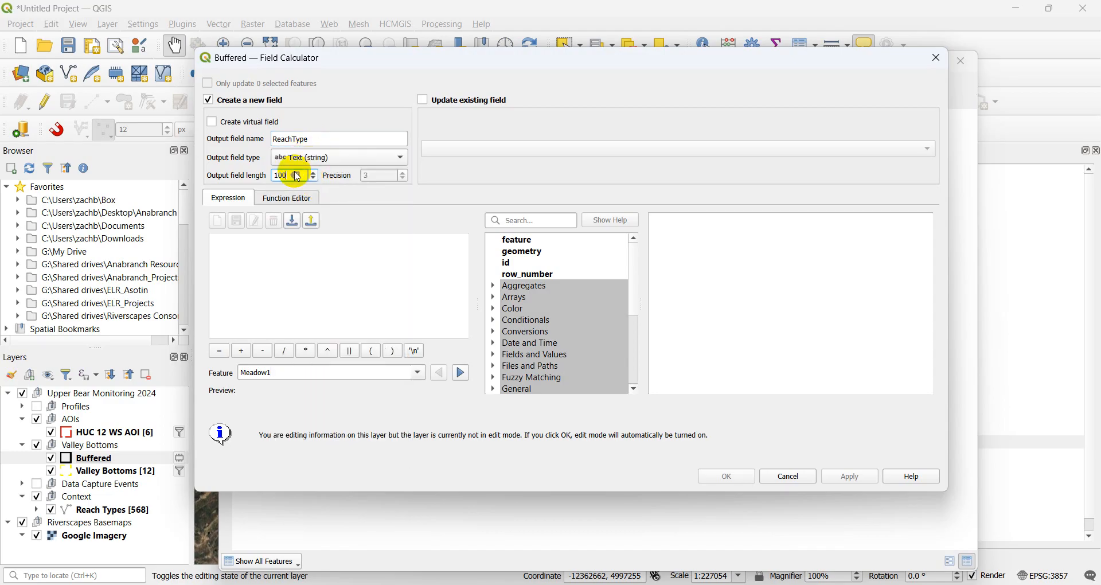
type("0")
Insert the saved user expression that aggregates meadow_name from the Meadow Boundary layer into the field calculation.
scroll(492, 309, "down", 4)
left_click(496, 367)
scroll(584, 344, "down", 3)
double_click(565, 366)
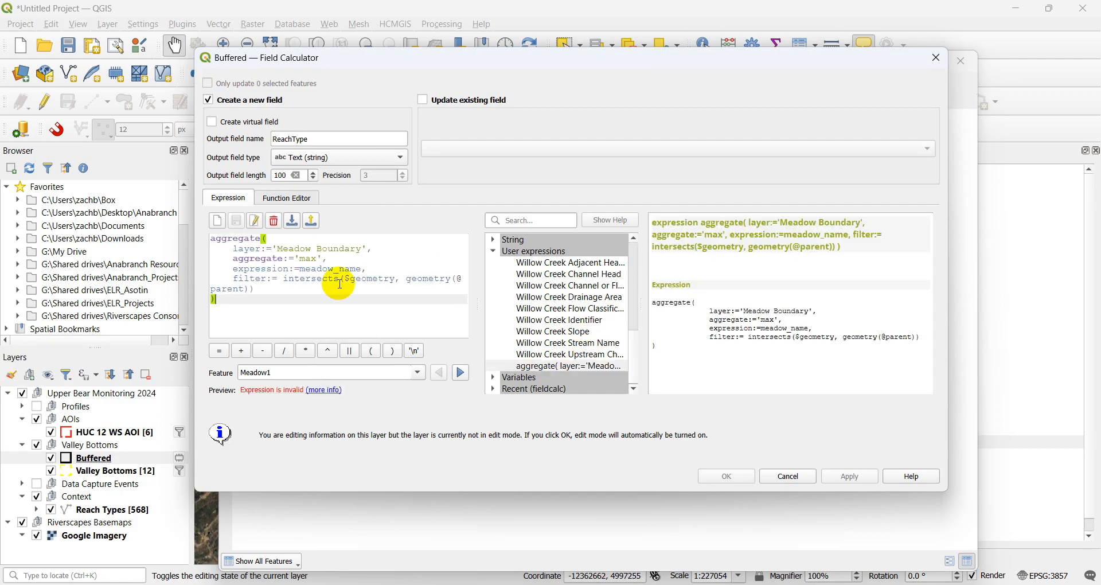
Change the expression's layer to 'Reach Types' and its field to reach_type, and run the calculation.
left_click(360, 249)
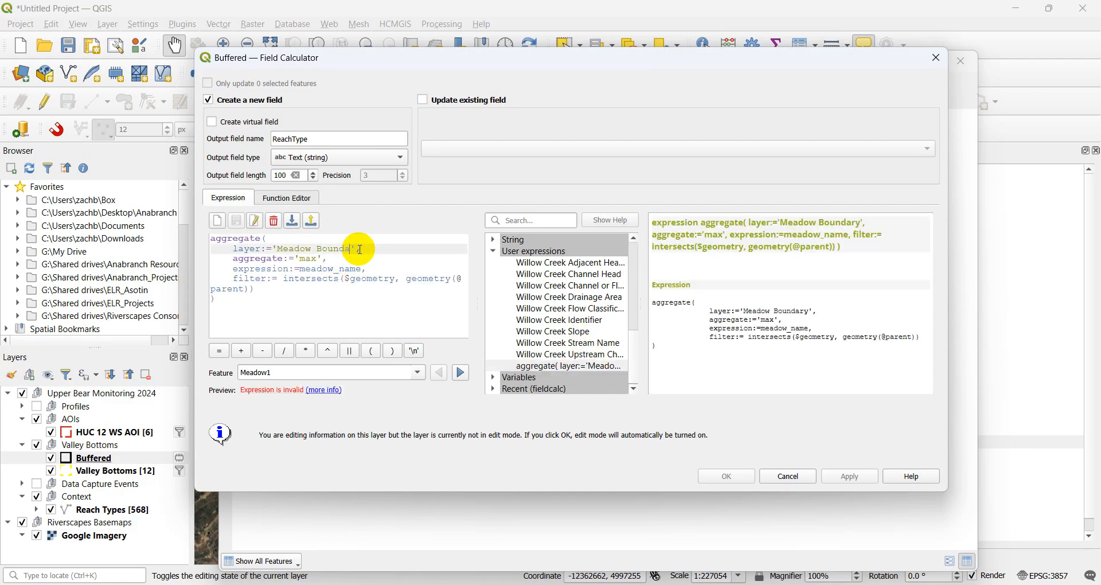
key("BackSpace")
type("Reach")
left_click(361, 267)
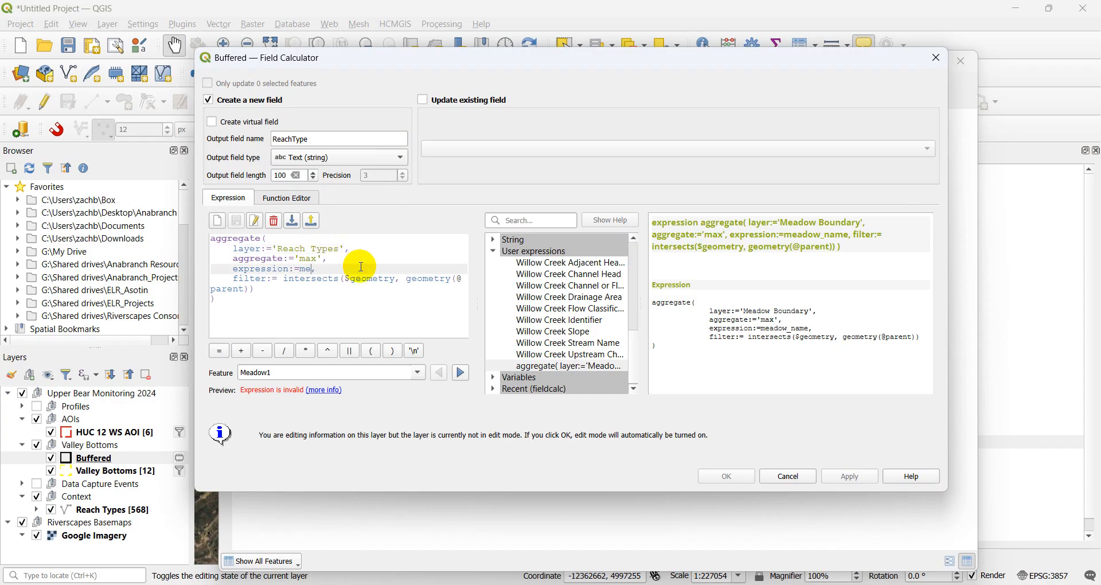
type("reach_type")
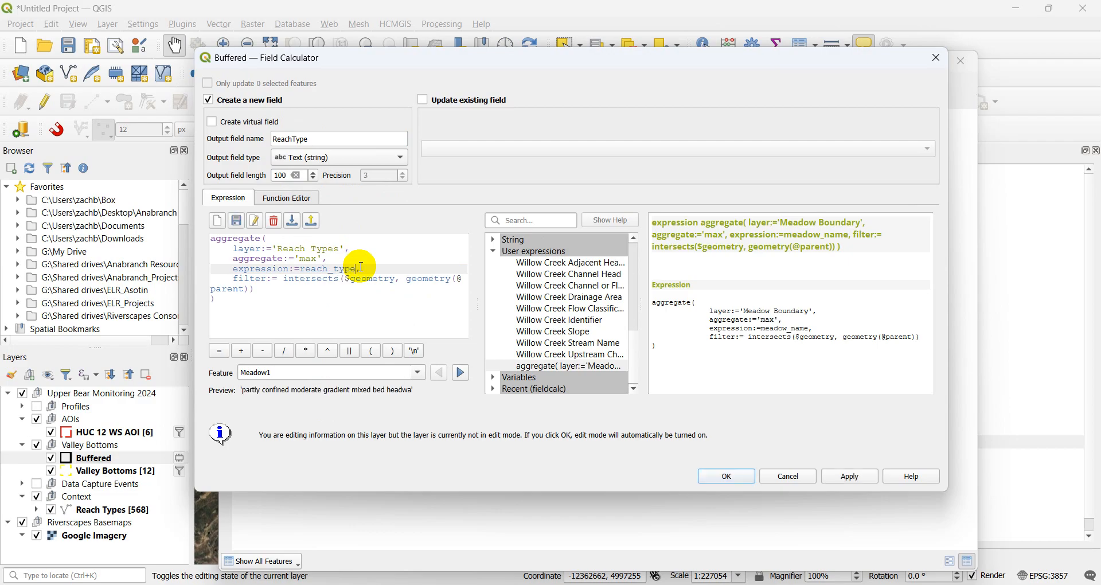
left_click(739, 479)
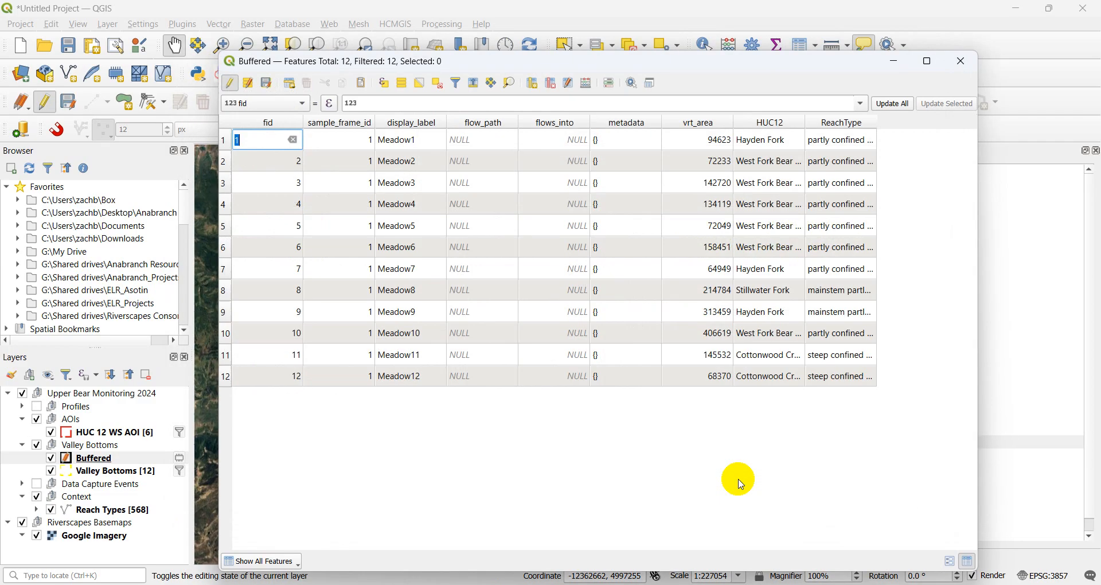
Widen the ReachType column to read its values, save the edits, stop editing and close the attribute table.
left_click_drag(876, 121, 1099, 159)
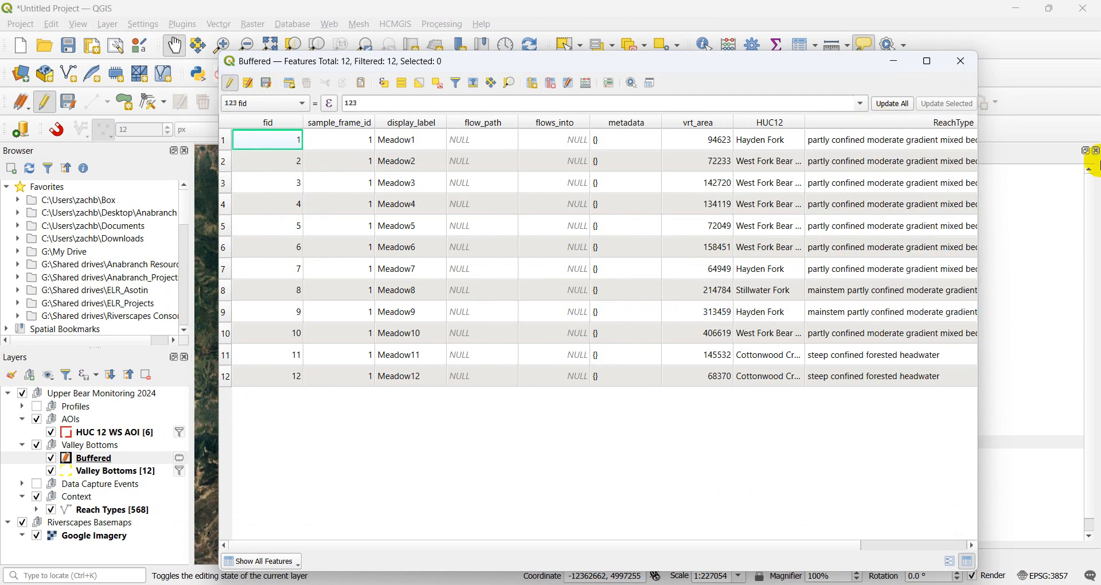
scroll(760, 275, "right", 3)
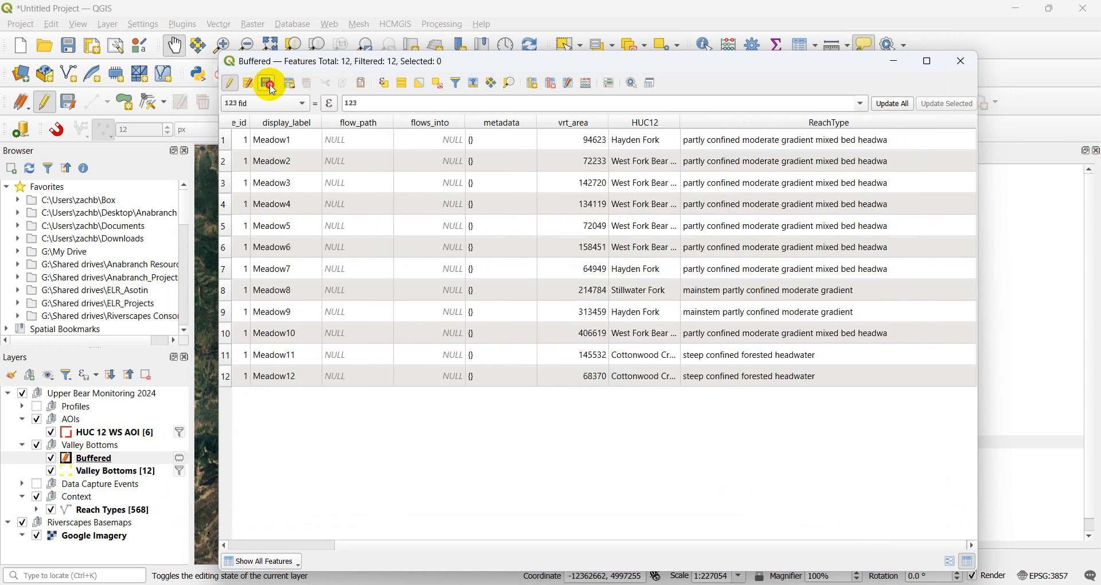
left_click(231, 85)
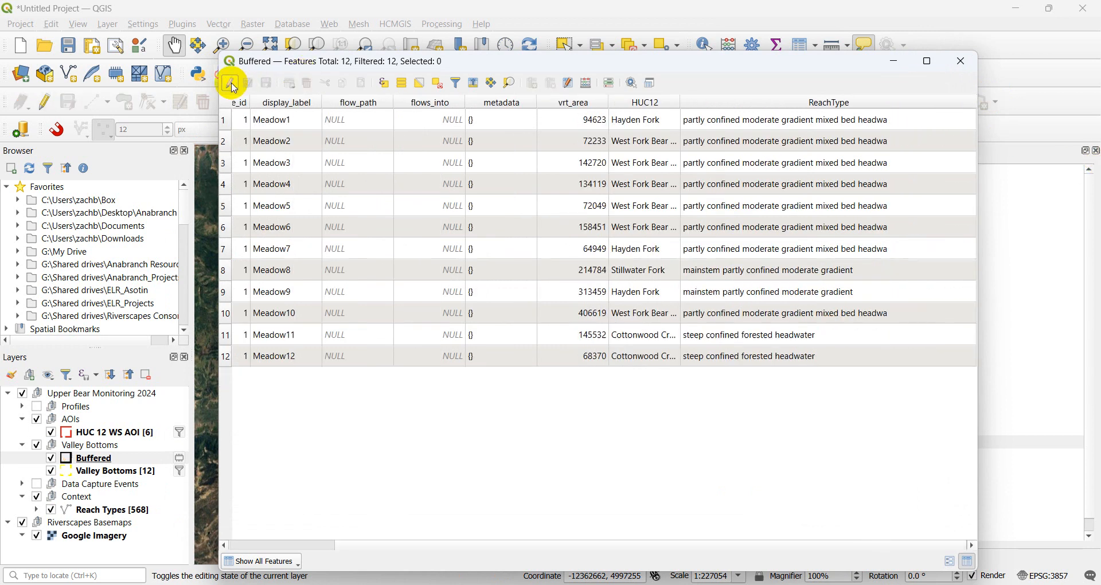
left_click(974, 62)
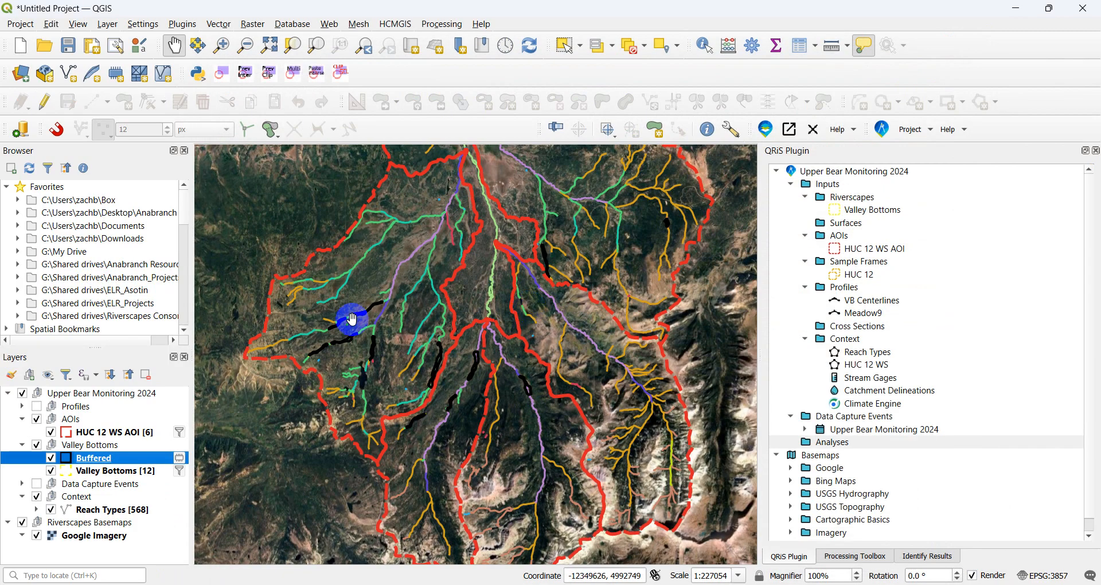
Enable editing on the Buffered layer and turn on snapping, with the narrow meadow polygon at the road crossing in view.
scroll(351, 302, "up", 2)
scroll(351, 302, "up", 1)
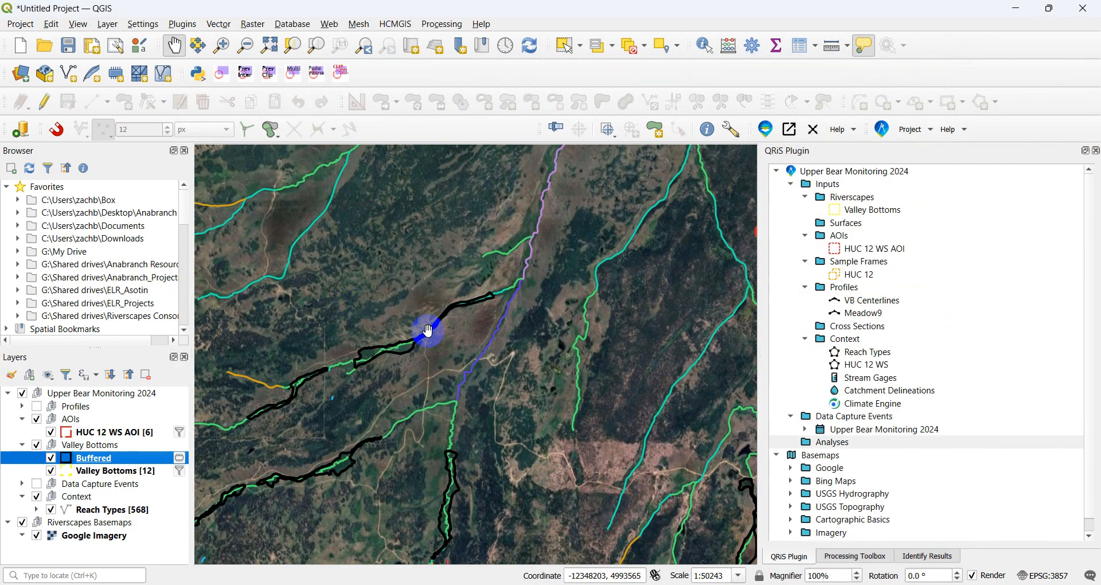
scroll(422, 315, "up", 3)
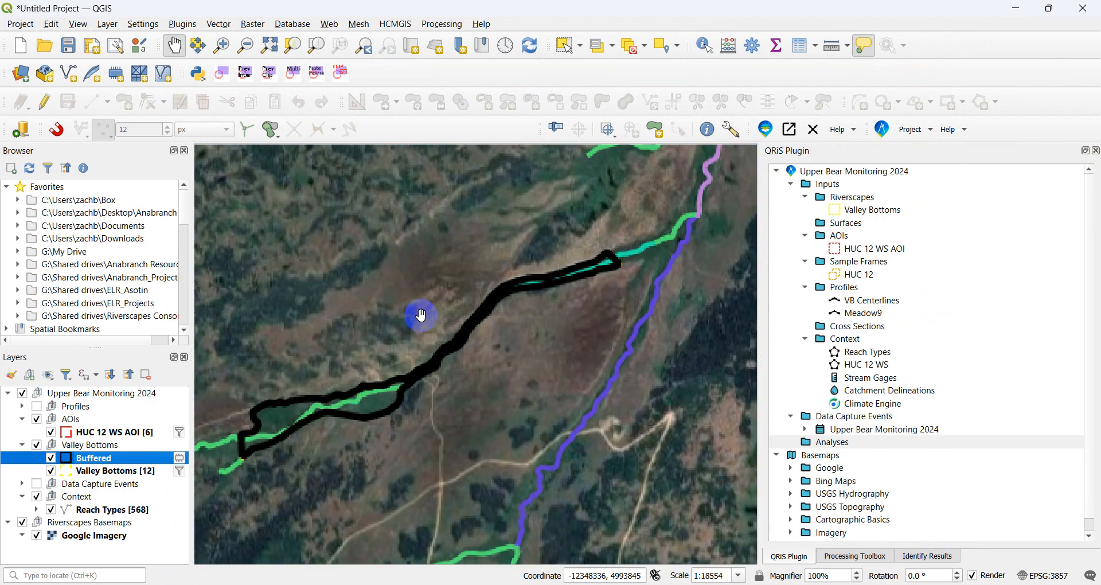
left_click_drag(428, 410, 557, 388)
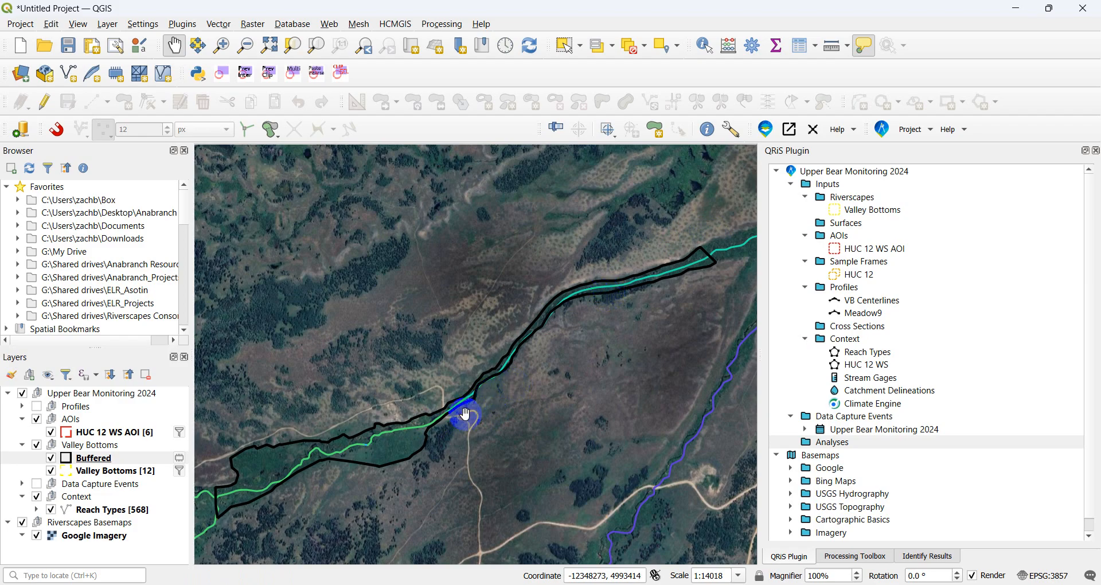
scroll(465, 414, "up", 1)
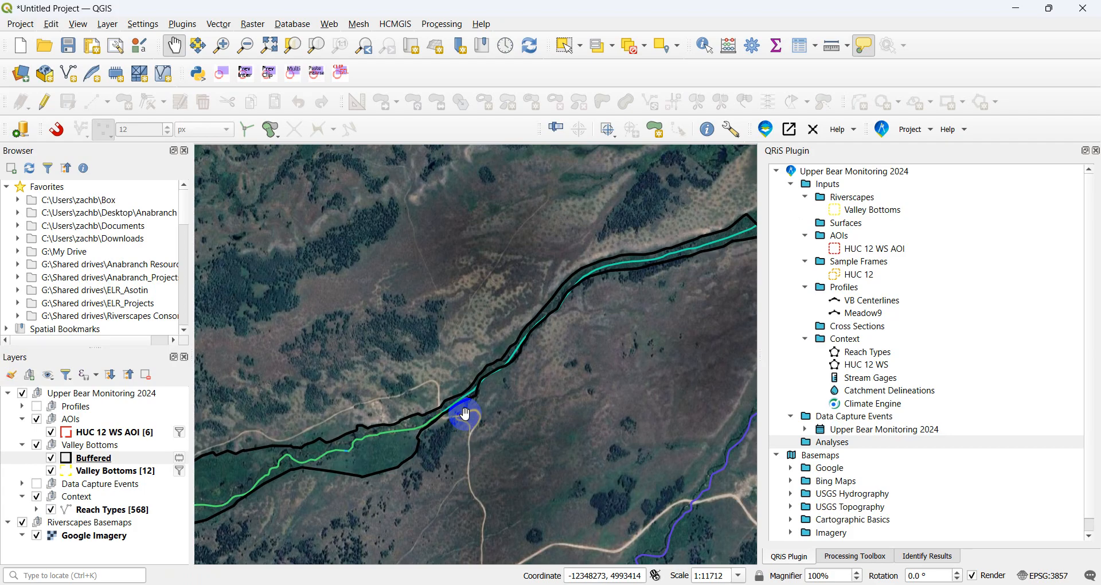
mouse_move(716, 248)
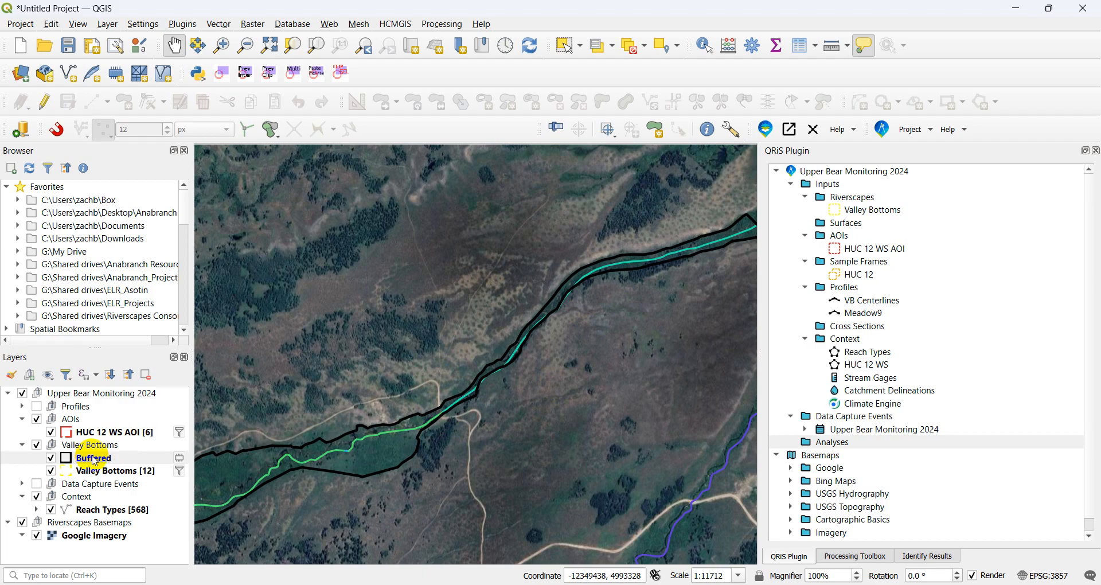
left_click(45, 102)
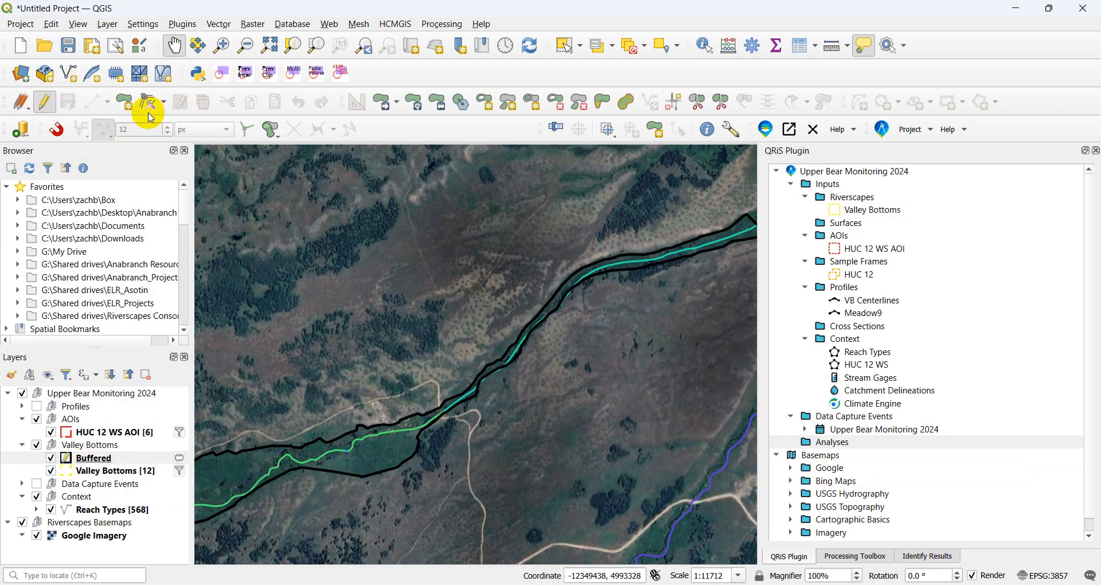
scroll(435, 412, "up", 3)
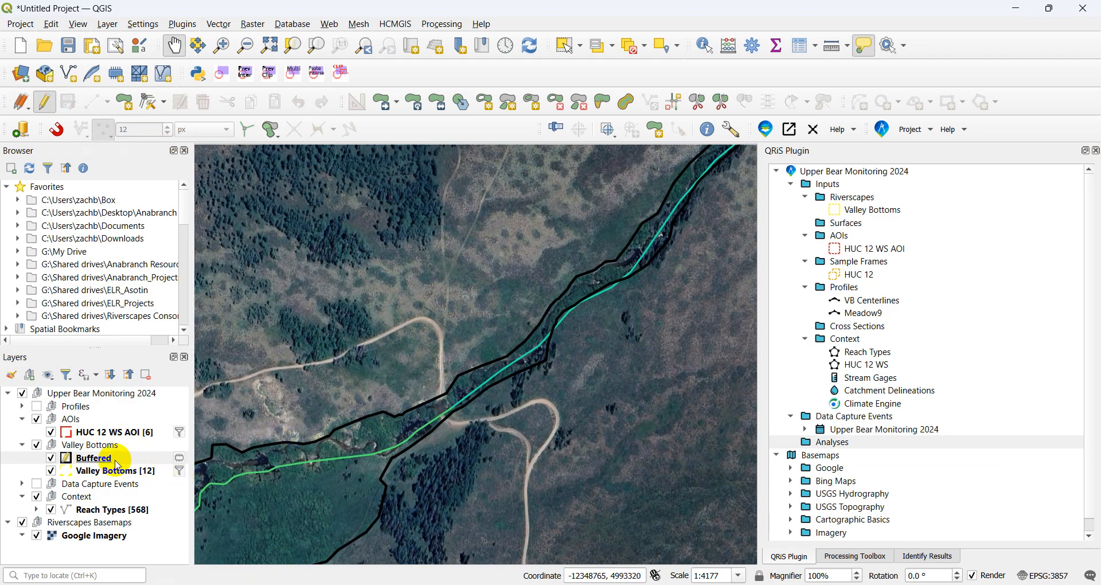
left_click(60, 129)
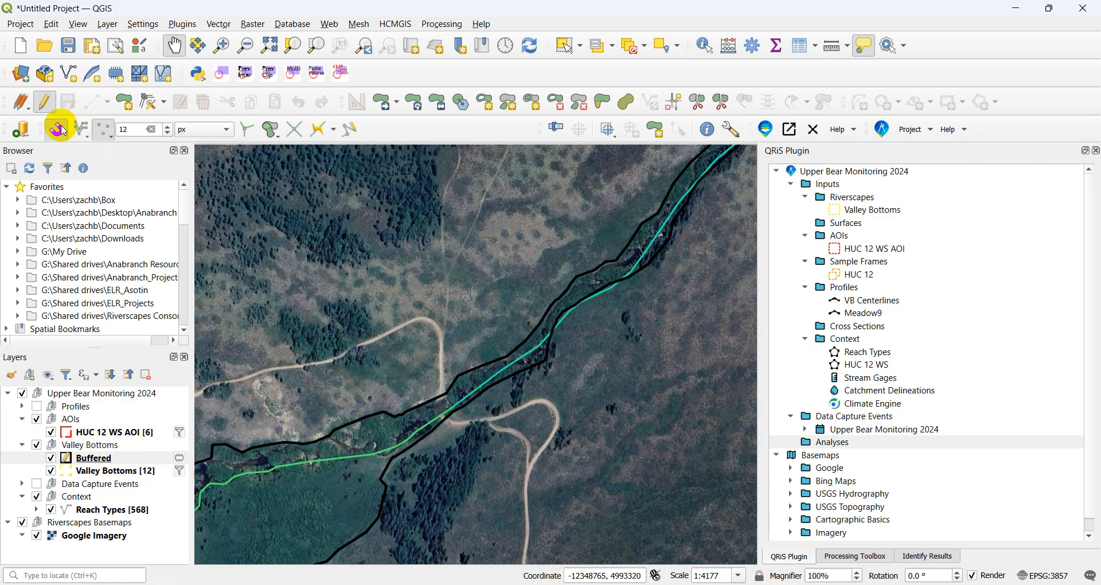
Select the buffered meadow polygon and split it across the valley at the road crossing, where the reach type changes.
left_click(567, 45)
left_click(593, 273)
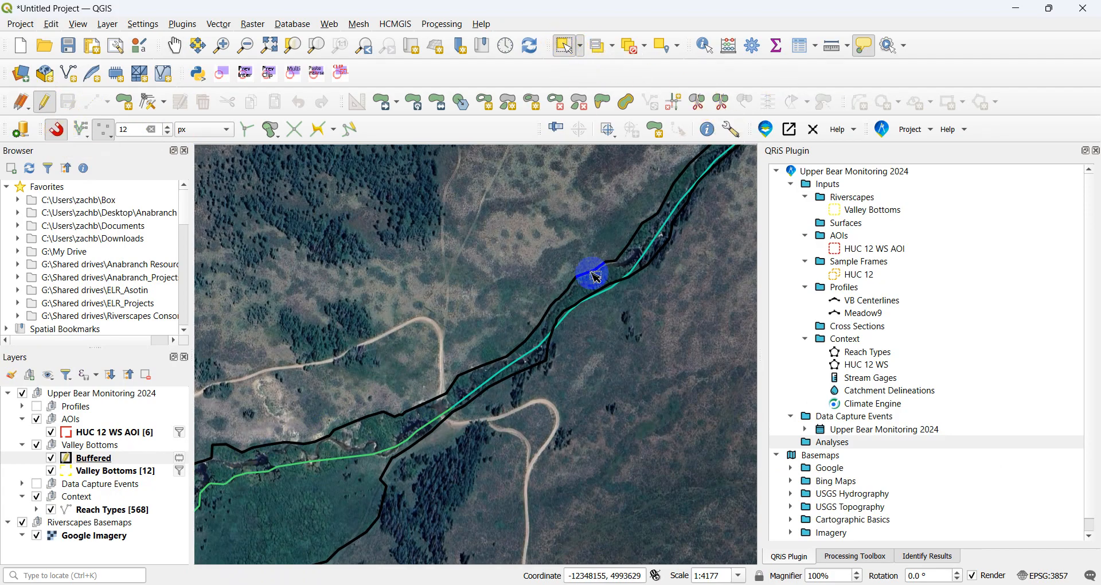
left_click(706, 105)
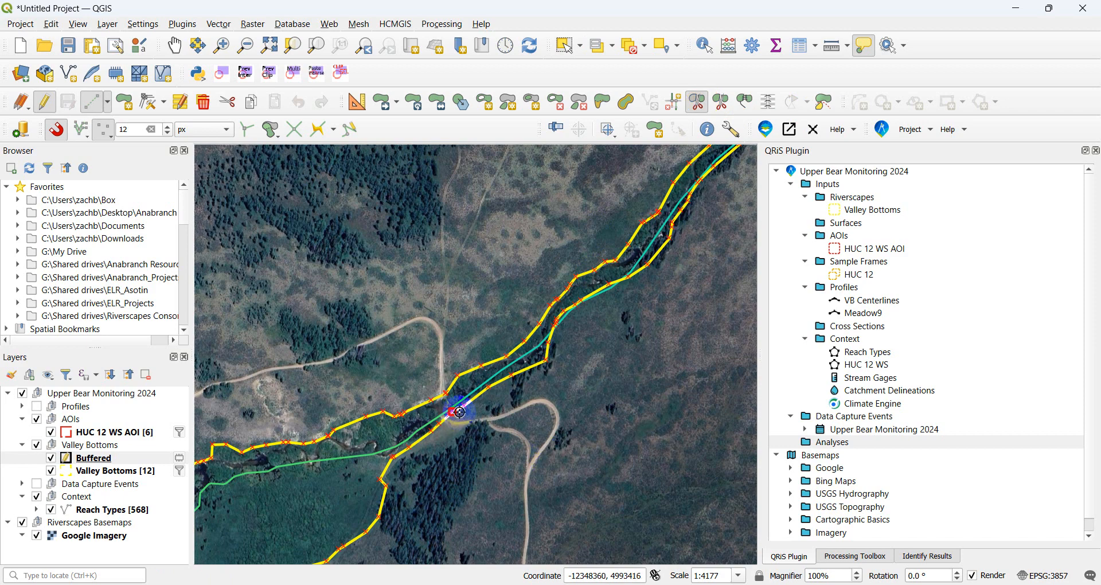
scroll(447, 405, "up", 3)
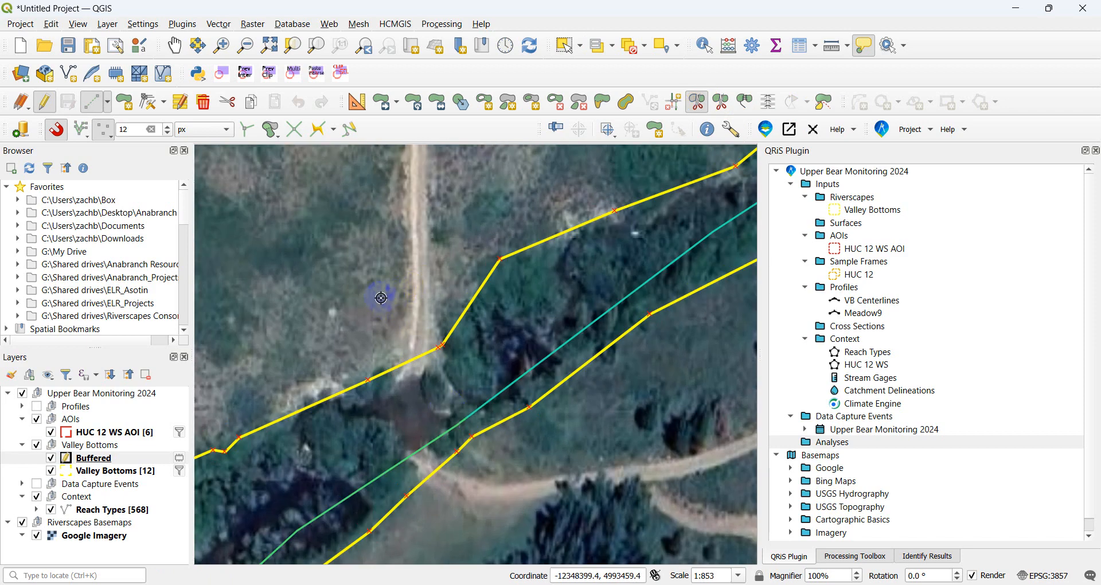
left_click(437, 349)
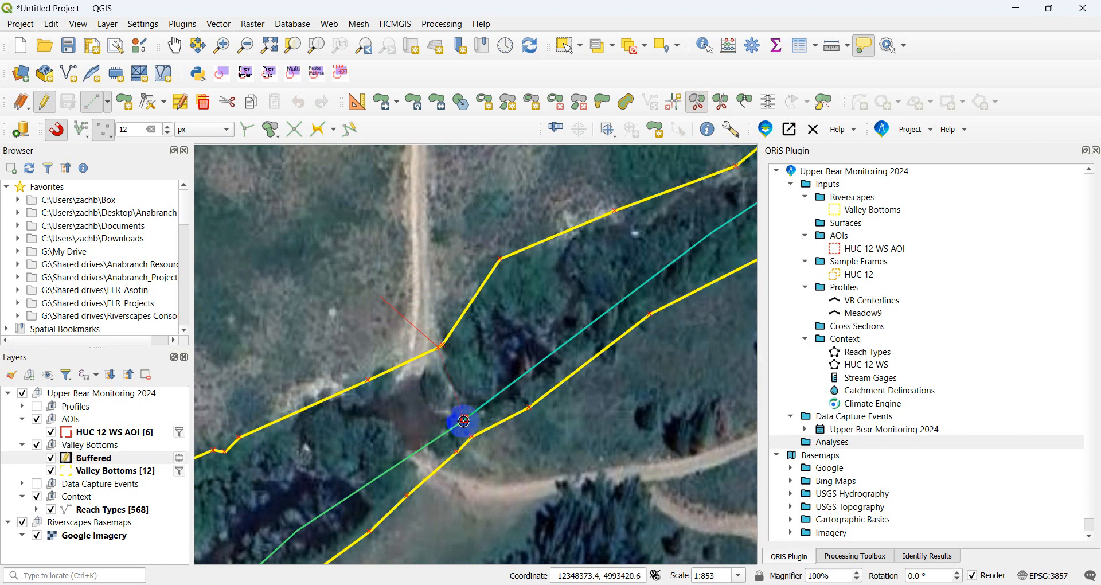
right_click(568, 502)
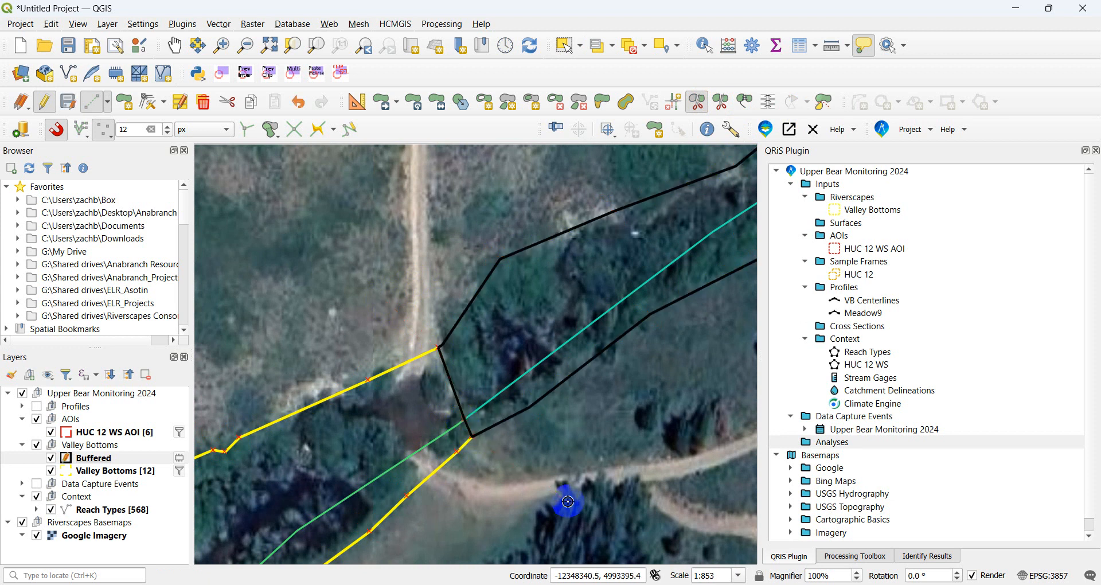
Select the Meadow5 polygon and split it across the valley where the reach type line changes from green to teal.
scroll(567, 502, "down", 7)
left_click(175, 44)
left_click_drag(501, 337, 469, 172)
scroll(452, 367, "up", 3)
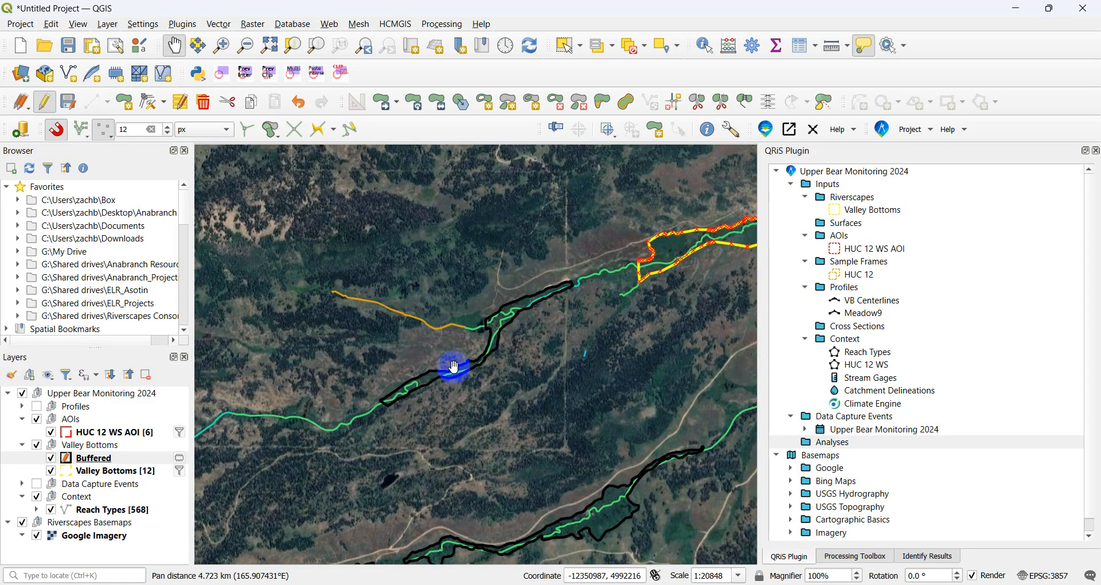
scroll(617, 213, "up", 2)
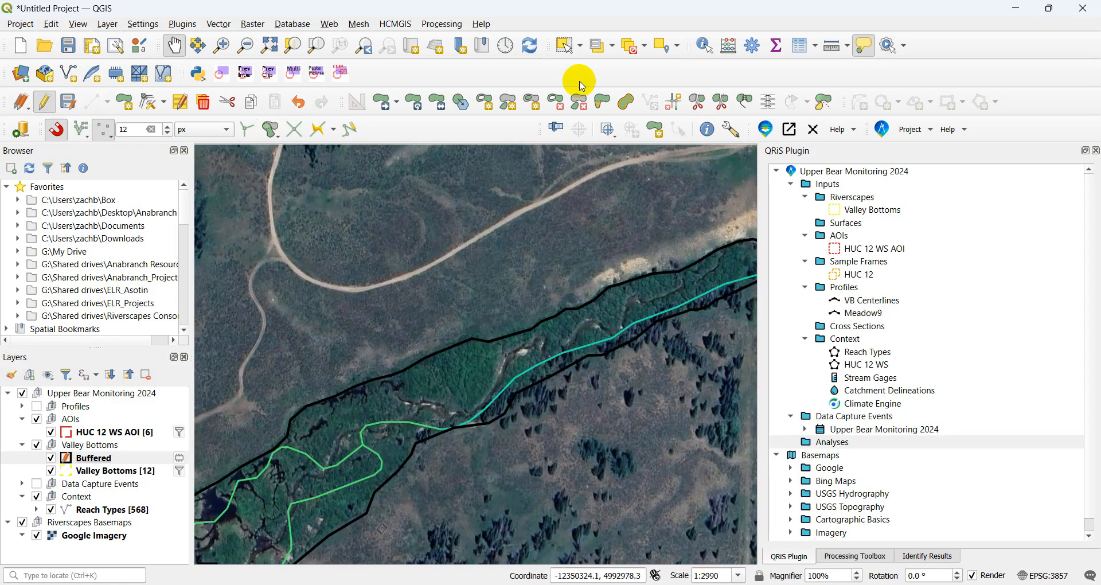
left_click(567, 45)
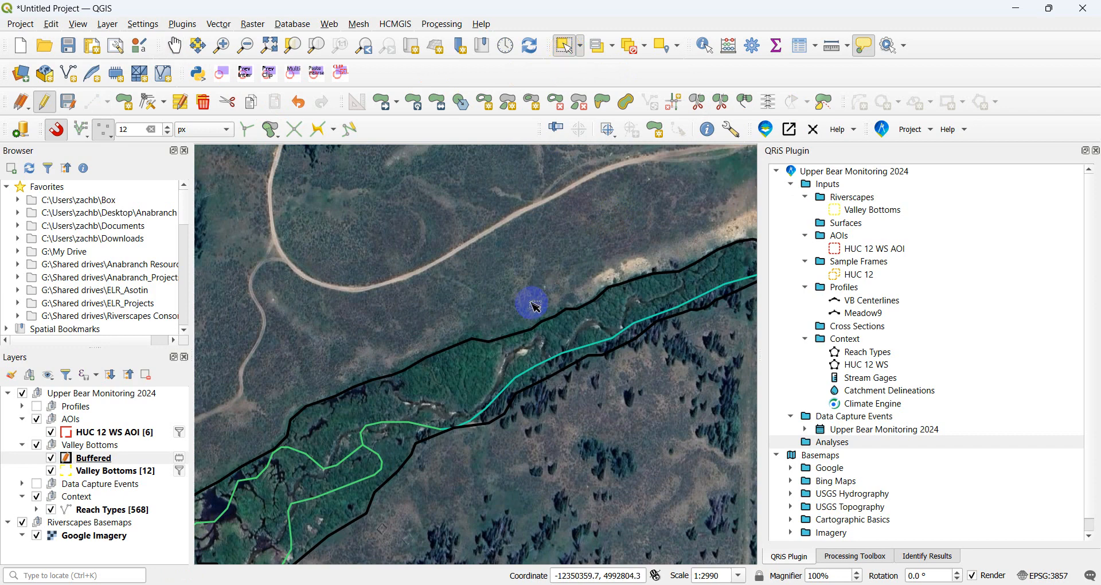
left_click(500, 351)
left_click(695, 104)
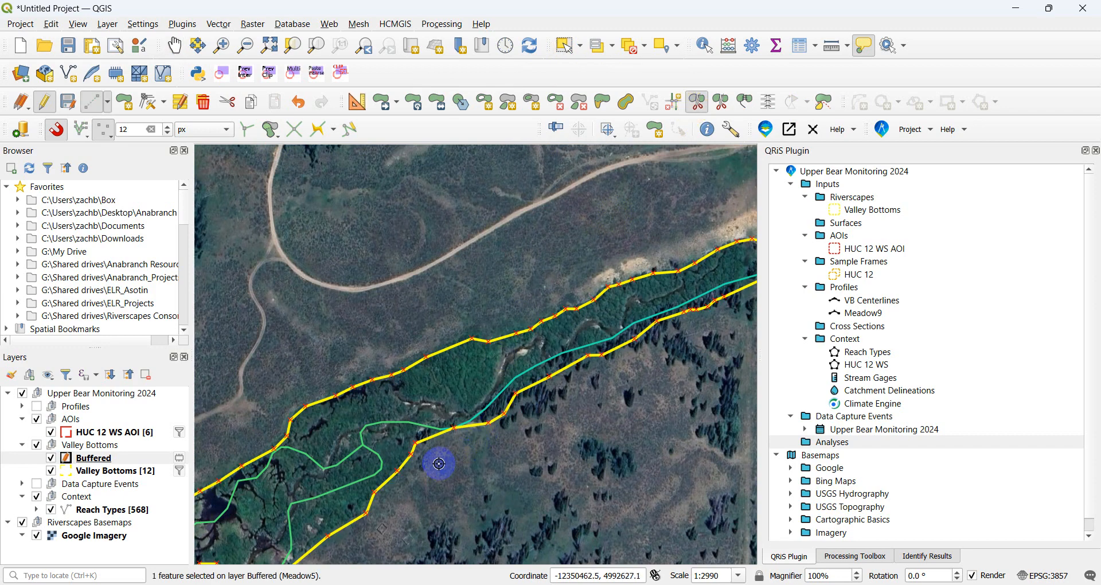
scroll(438, 463, "up", 1)
left_click(339, 210)
left_click(369, 275)
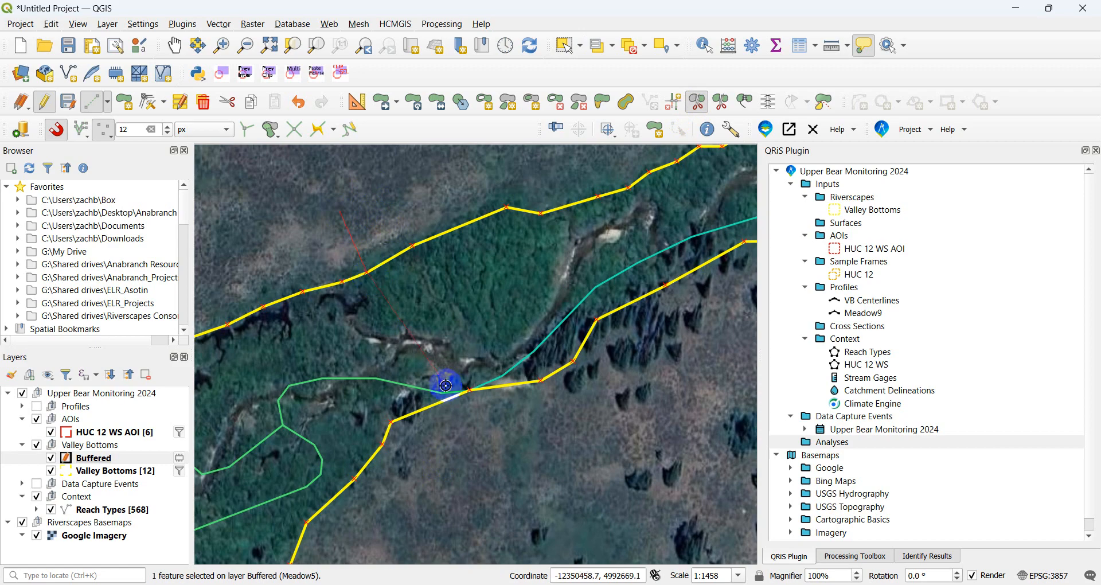
right_click(479, 444)
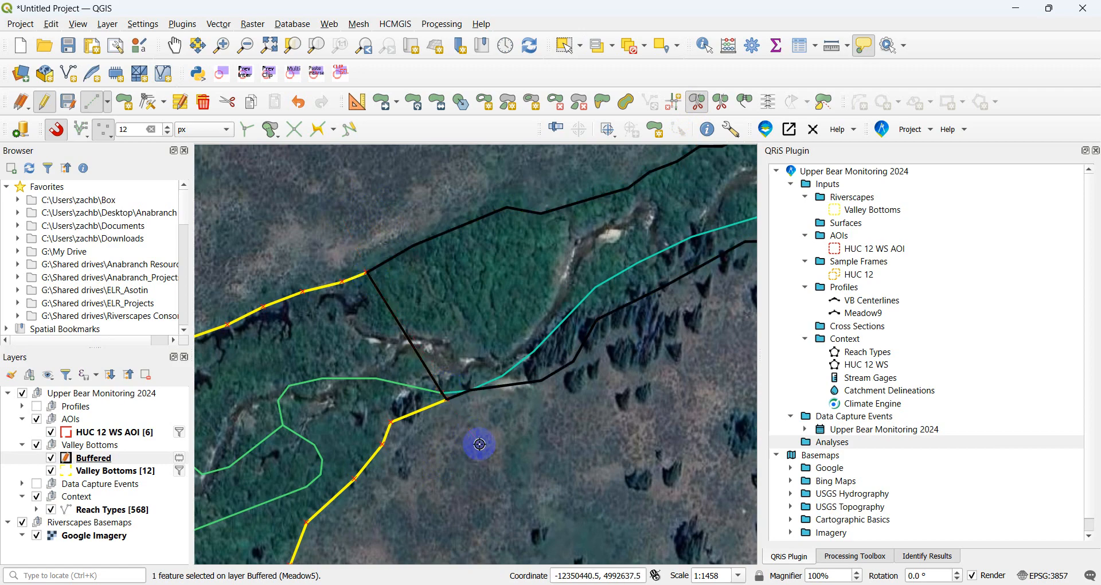
Select the Meadow3 polygon and split it across the valley where the reach type line changes from green to teal.
scroll(480, 444, "down", 5)
left_click(175, 46)
left_click_drag(490, 450, 409, 173)
scroll(582, 419, "up", 2)
scroll(627, 338, "up", 3)
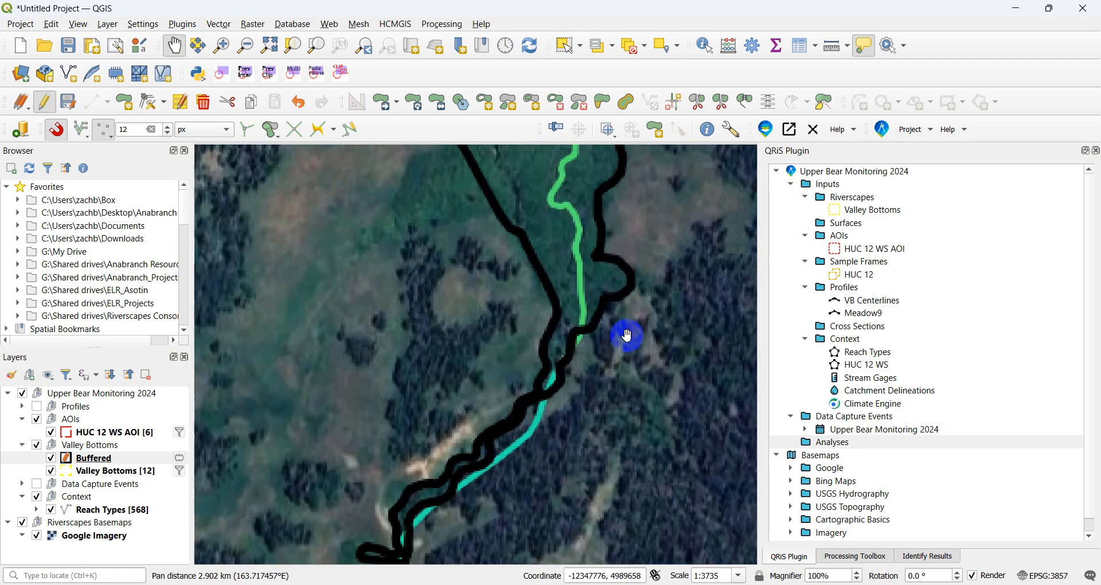
left_click(568, 46)
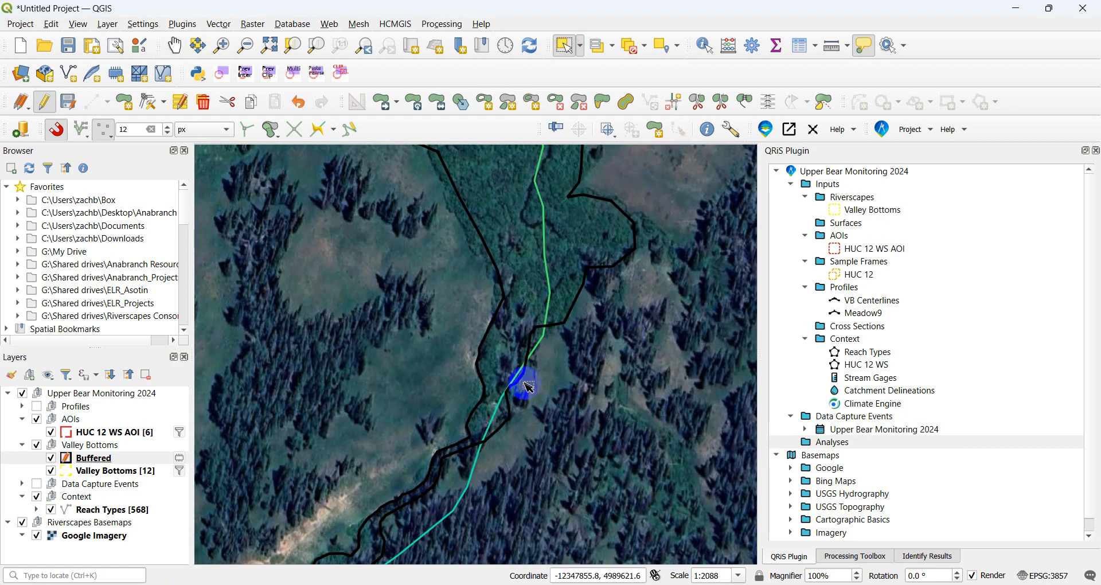
left_click(516, 393)
scroll(519, 404, "up", 2)
left_click(697, 101)
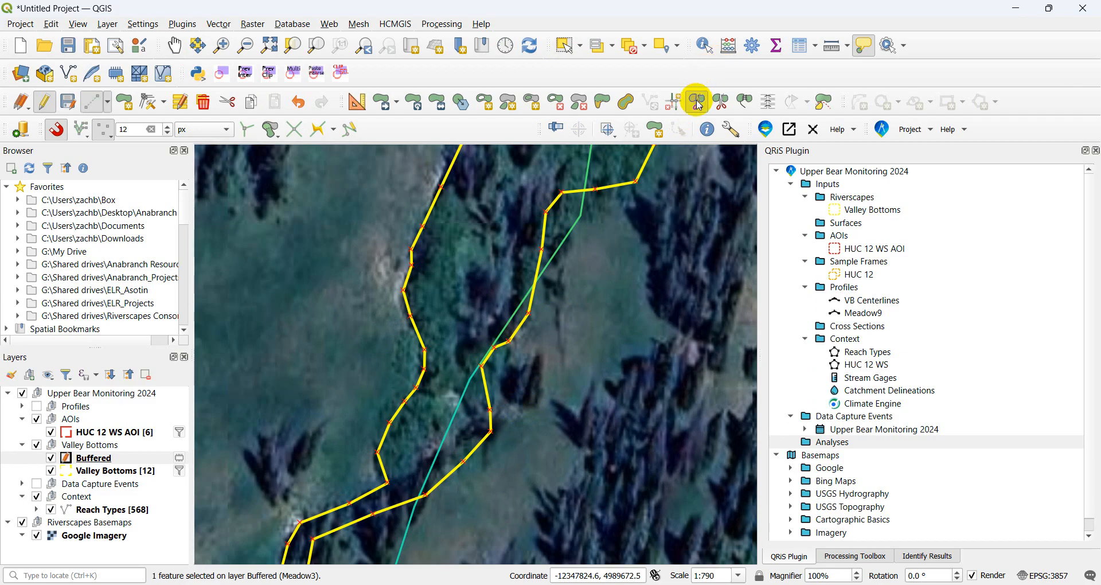
scroll(425, 370, "up", 2)
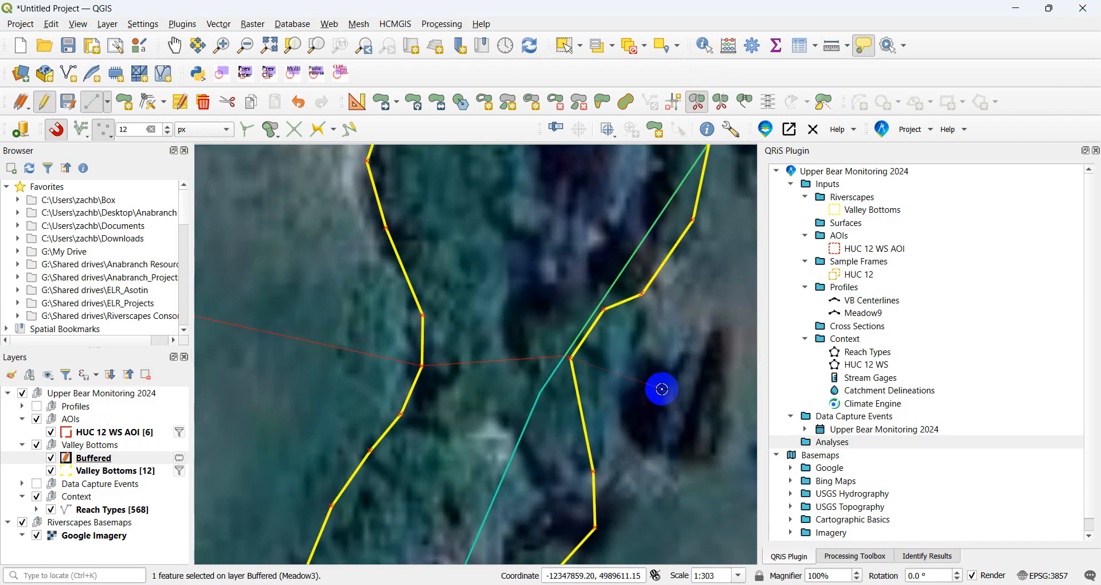
scroll(669, 386, "down", 4)
Stop editing the Buffered layer with the splits kept and open its attribute table.
left_click(44, 101)
left_click(174, 45)
scroll(468, 281, "down", 3)
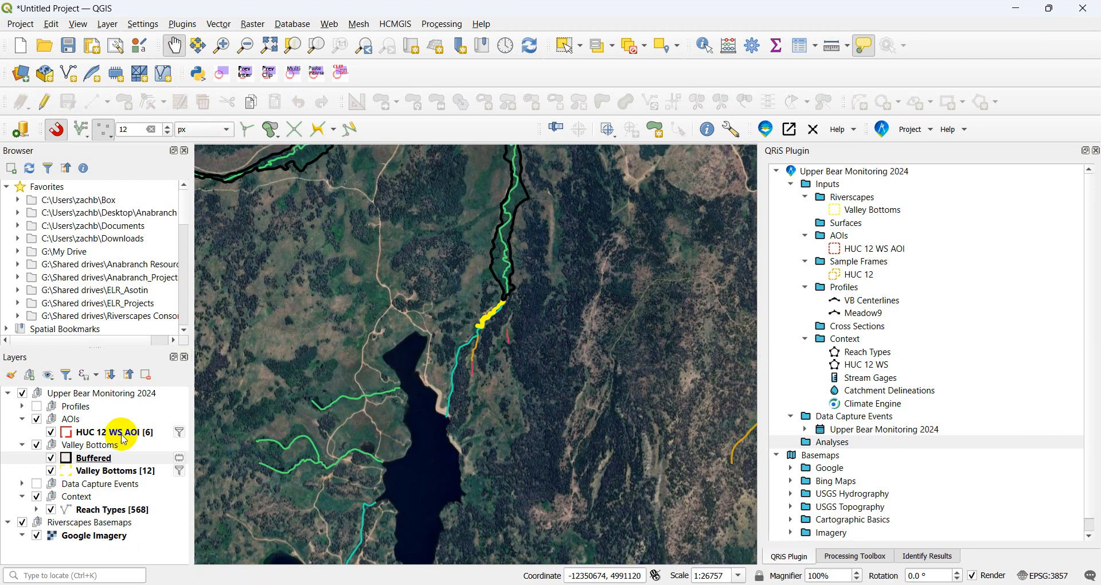
right_click(124, 457)
left_click(218, 266)
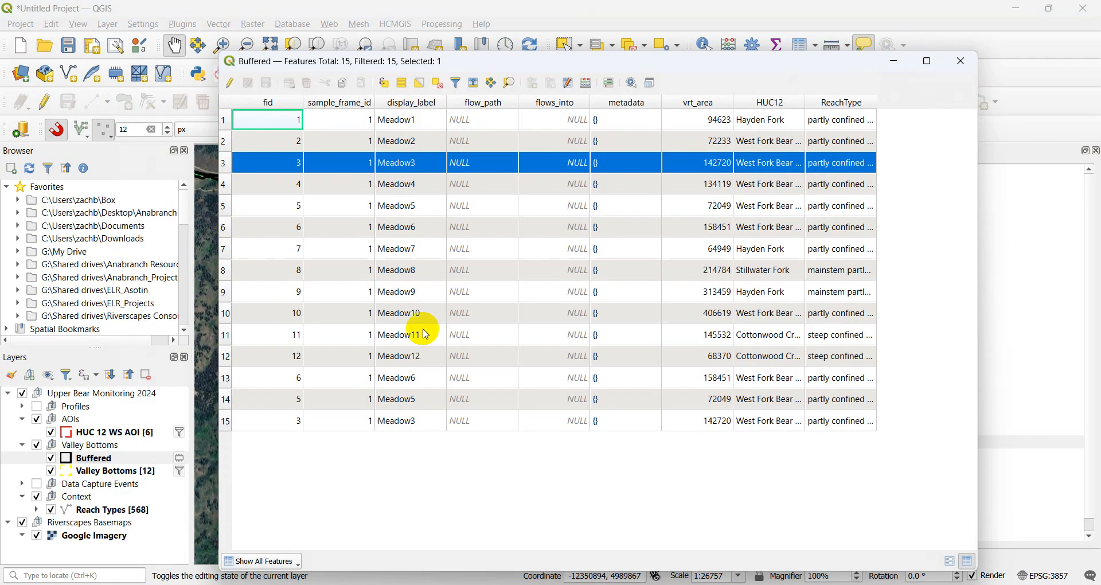
Select the three new split rows, enable editing, relabel them Meadow6.5, Meadow5.5 and Meadow3.5 in display_label, and save the edits.
left_click_drag(234, 377, 242, 444)
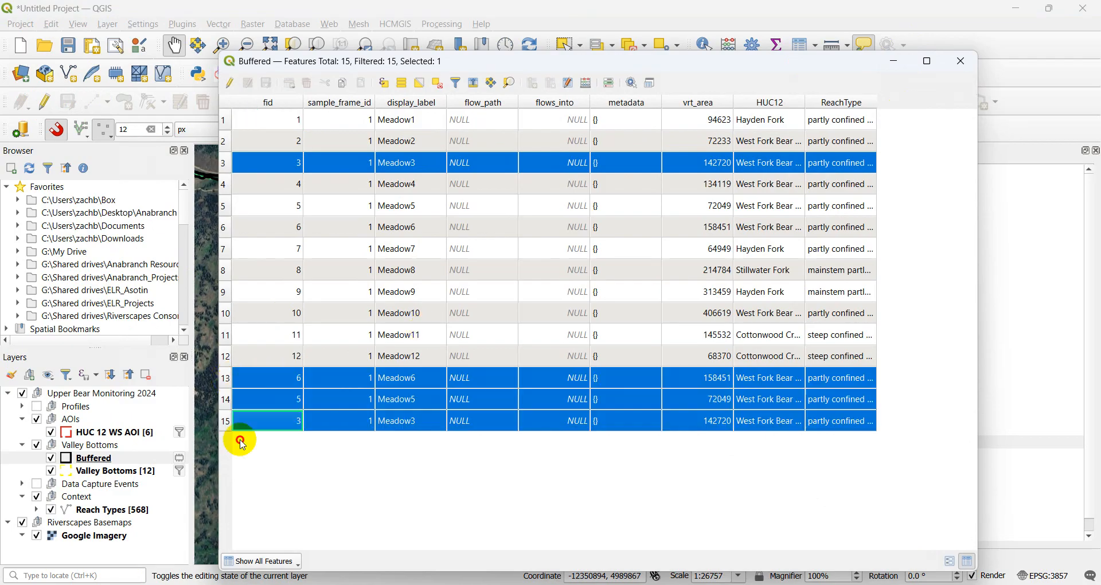
left_click(230, 84)
double_click(424, 398)
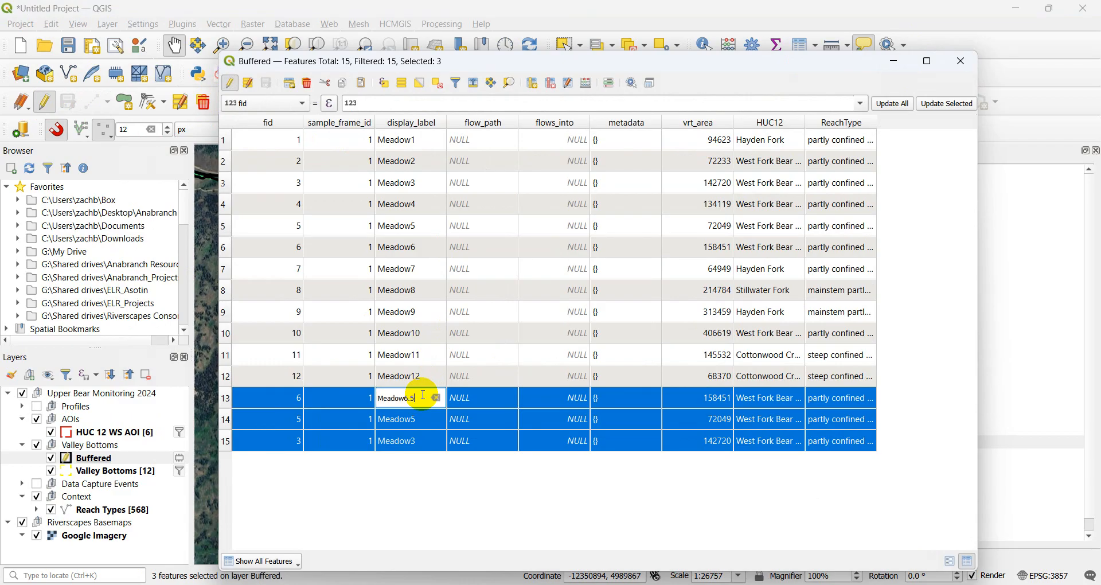
double_click(422, 419)
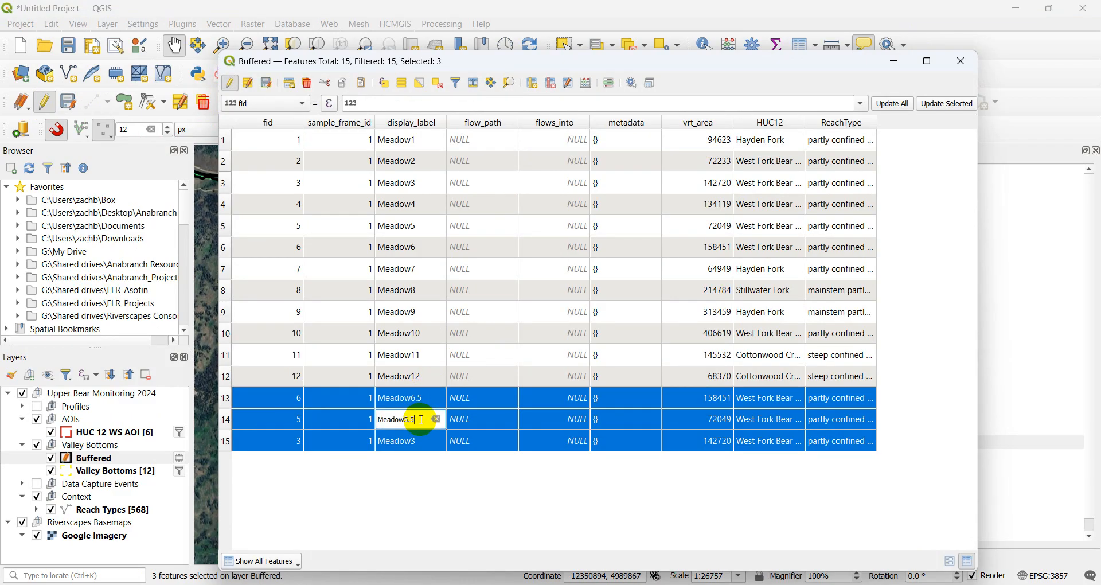
type(".5")
double_click(422, 441)
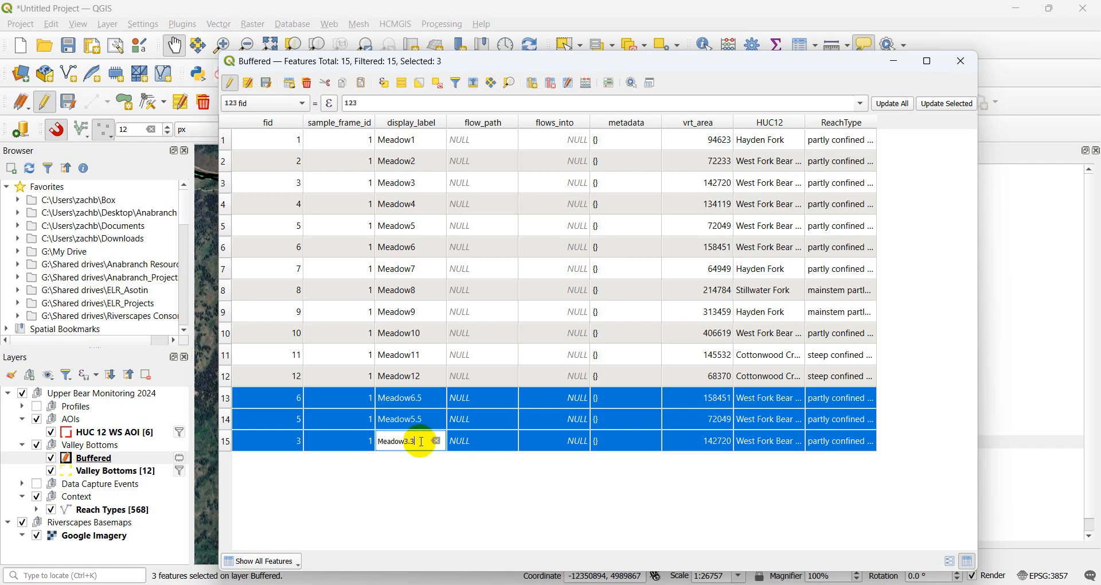
double_click(412, 440)
key("Return")
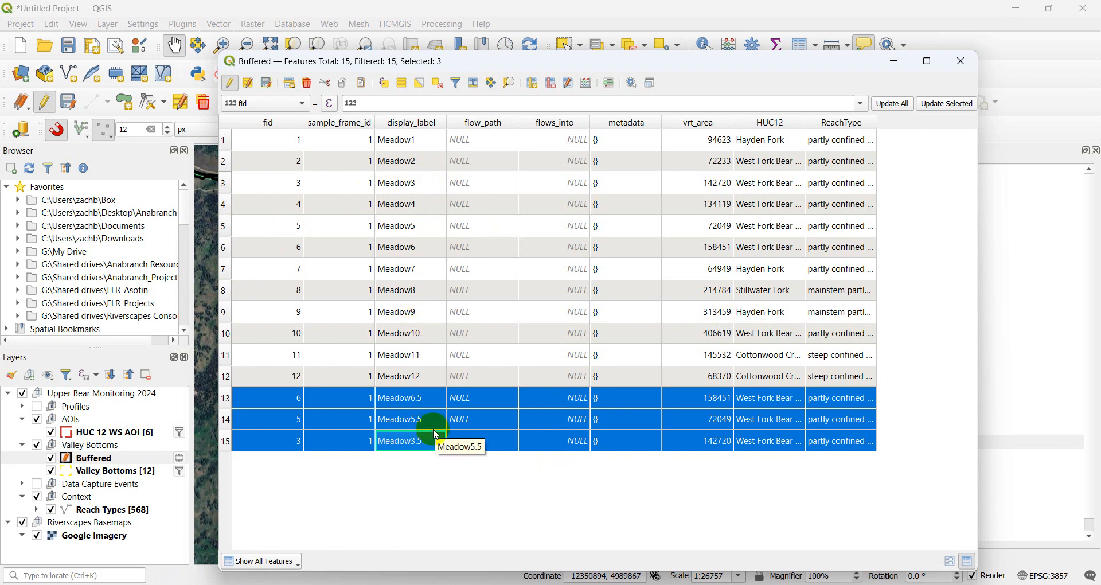
left_click(266, 83)
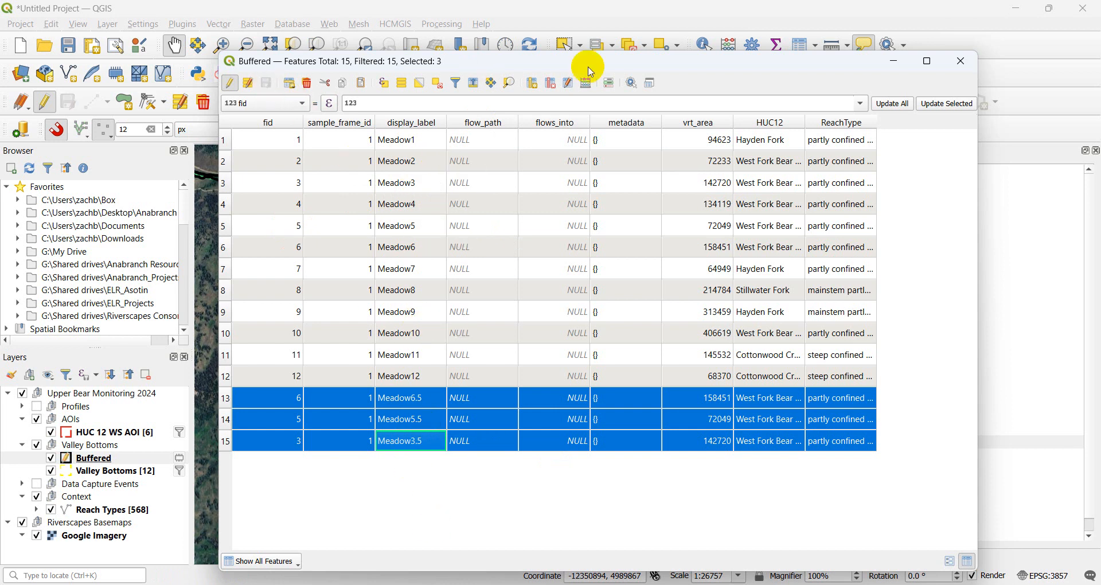
left_click(588, 87)
left_click(449, 98)
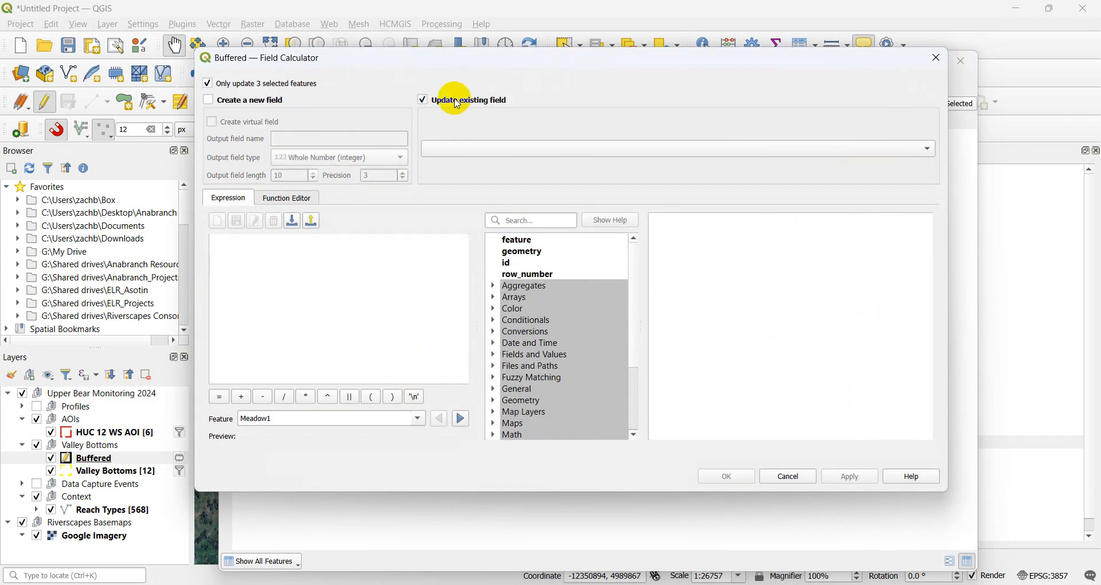
left_click(482, 153)
left_click(495, 263)
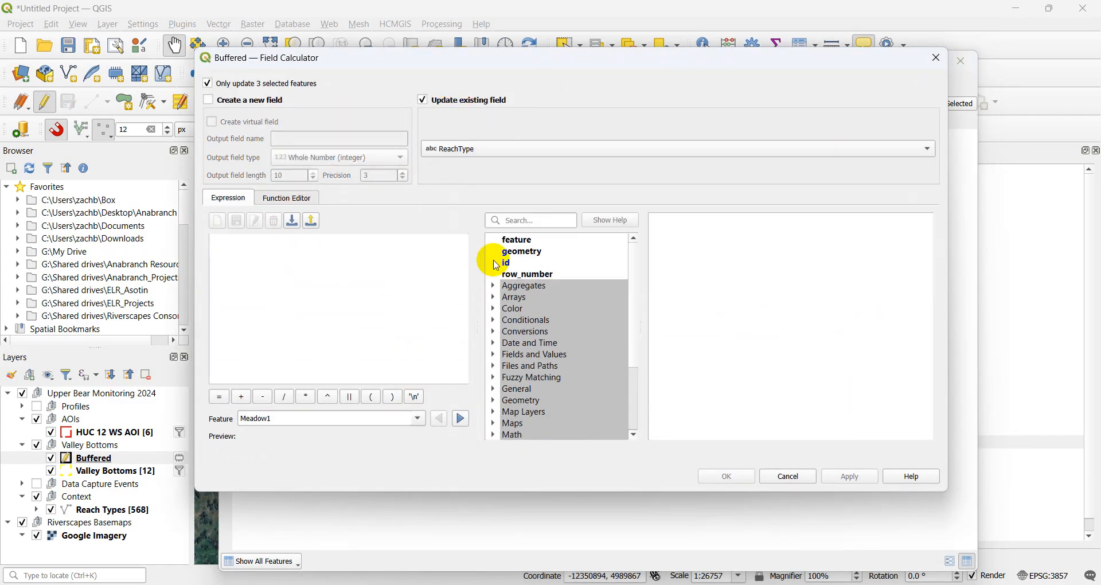
left_click(803, 475)
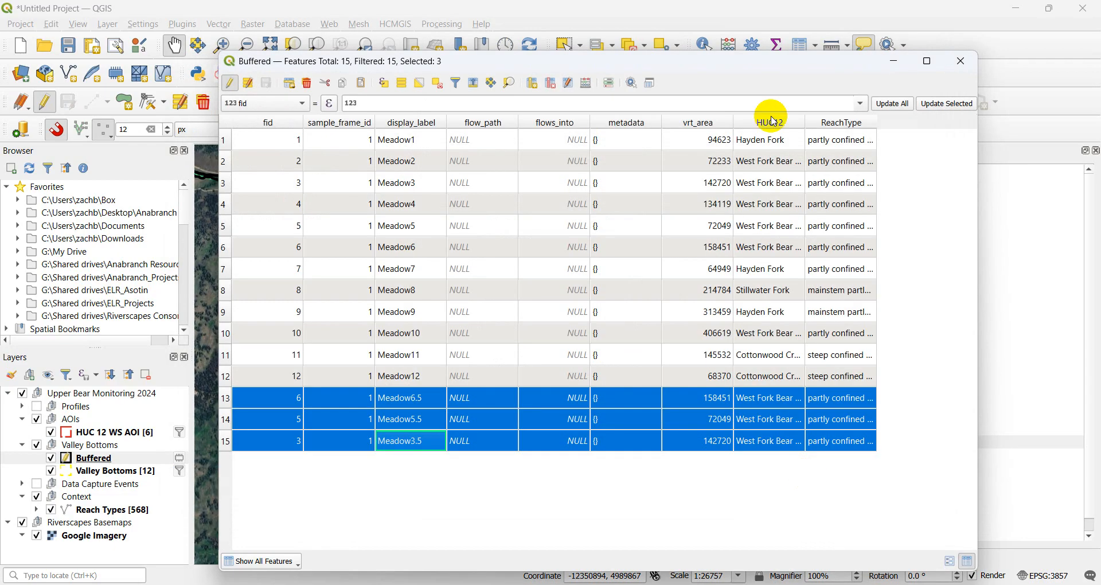
Delete the ReachType field from the Buffered attribute table.
left_click(551, 85)
left_click(154, 229)
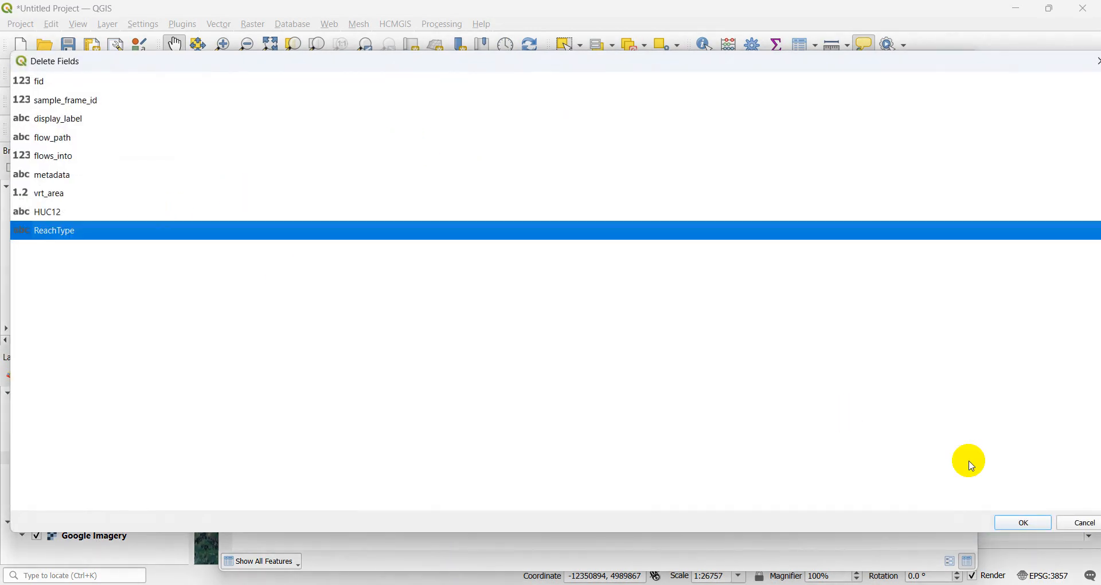
left_click(1022, 522)
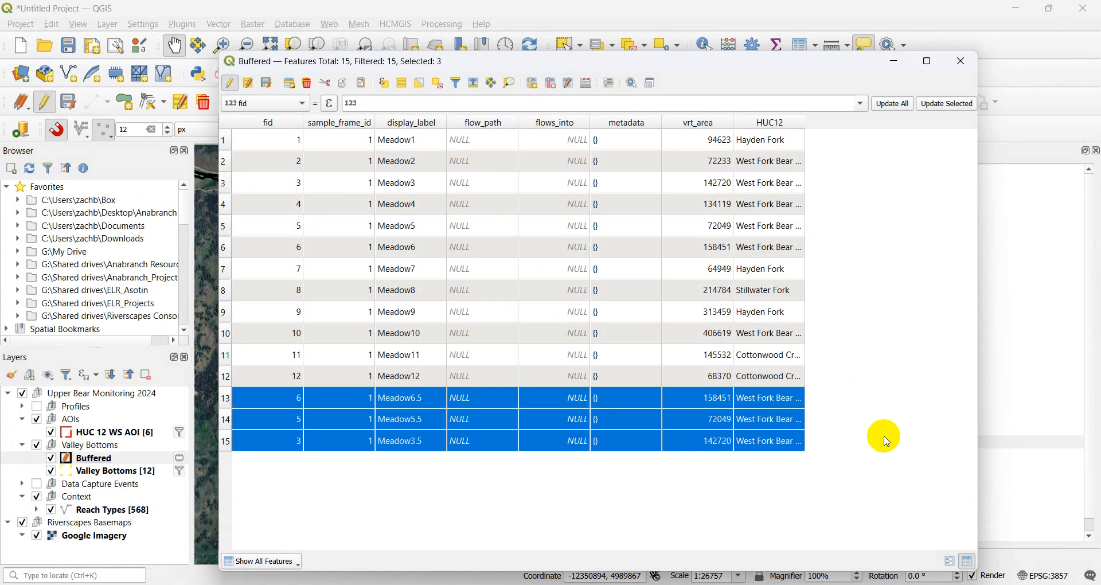
Set up a new text field named ReachType with length 100 in the Field Calculator for the three selected features.
left_click(587, 84)
left_click(332, 138)
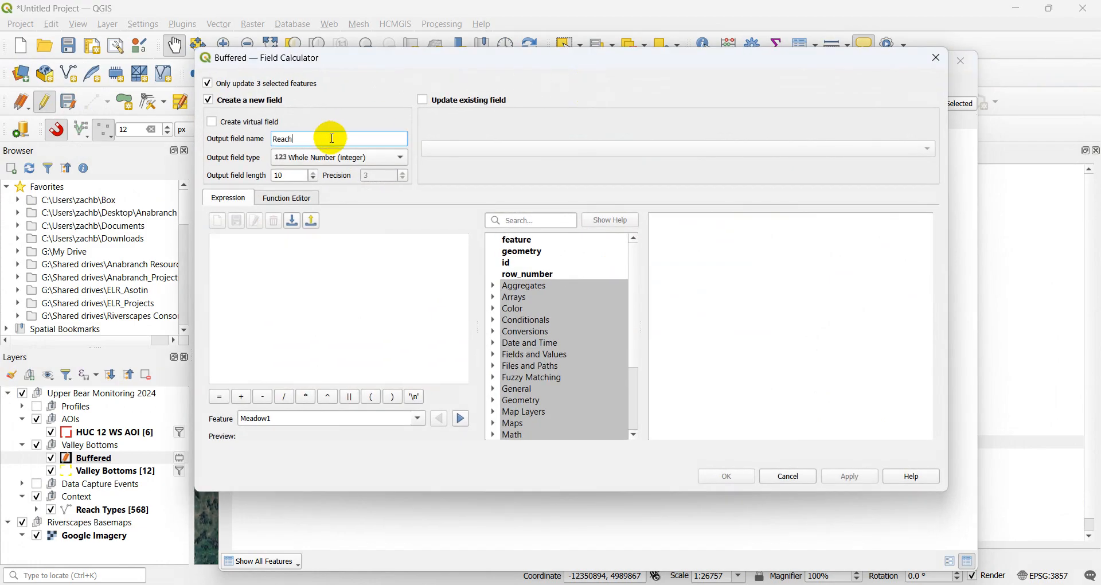
left_click(312, 157)
left_click(307, 172)
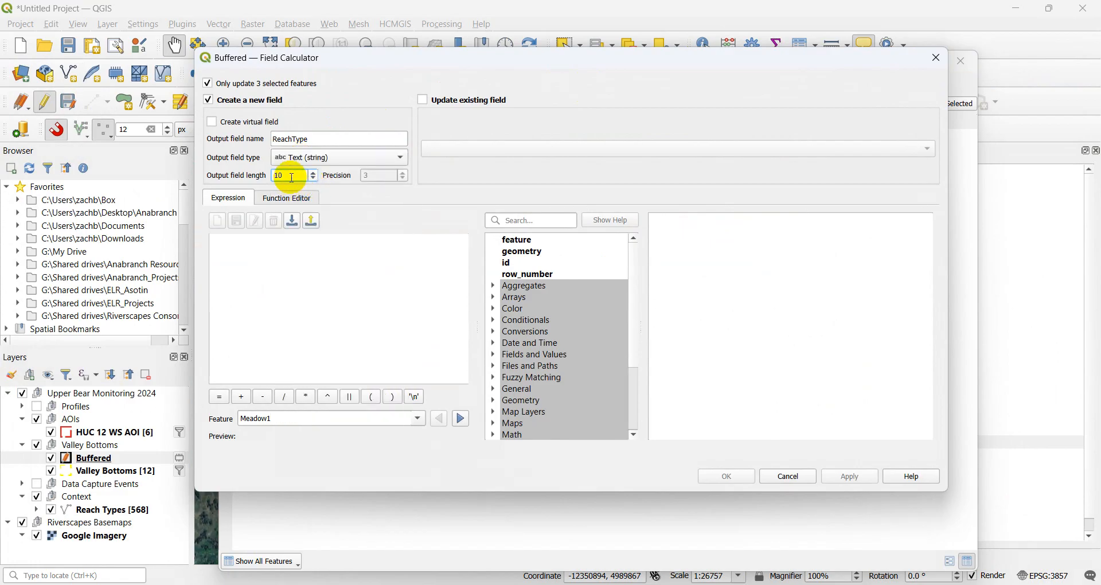
Load the saved aggregate expression, change its layer to 'Reach Types' and its expression to reach_type, and calculate the new field.
scroll(496, 307, "down", 3)
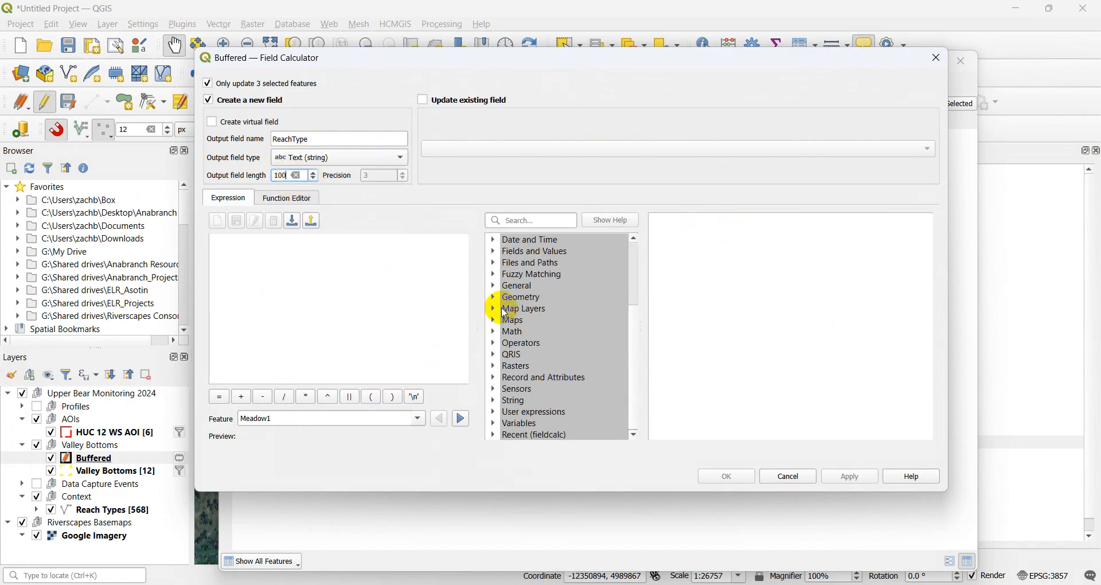
left_click(495, 411)
scroll(582, 418, "down", 2)
double_click(555, 411)
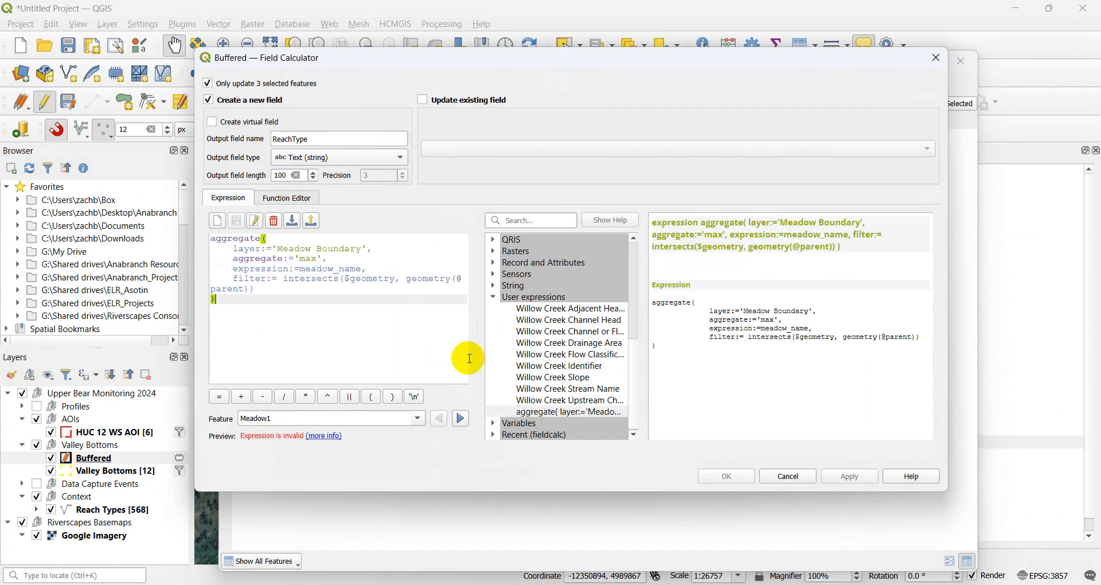
left_click(361, 248)
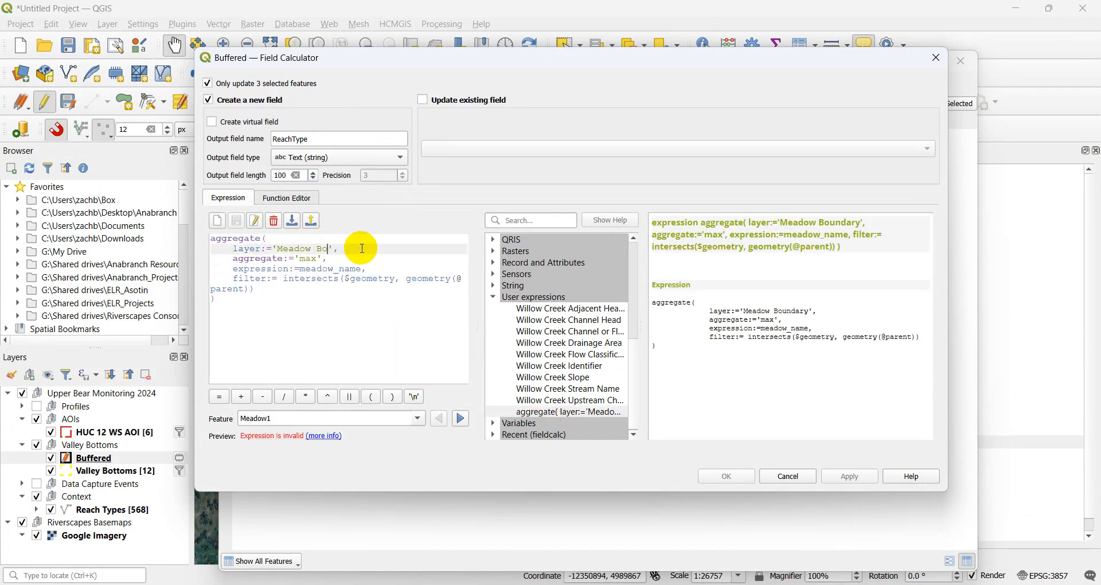
type("Reach")
left_click(362, 268)
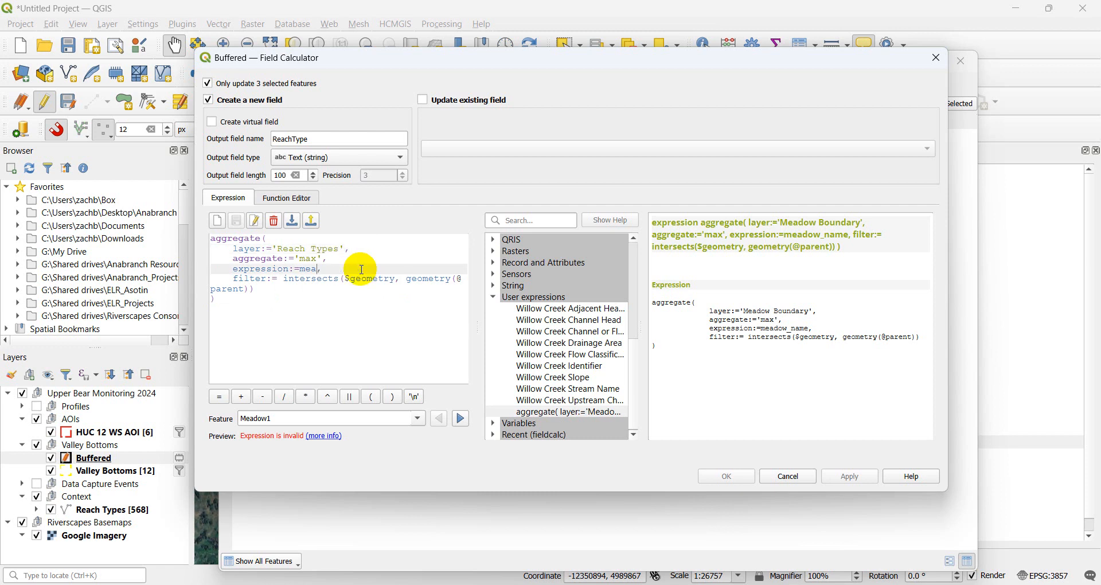
type("readh_type")
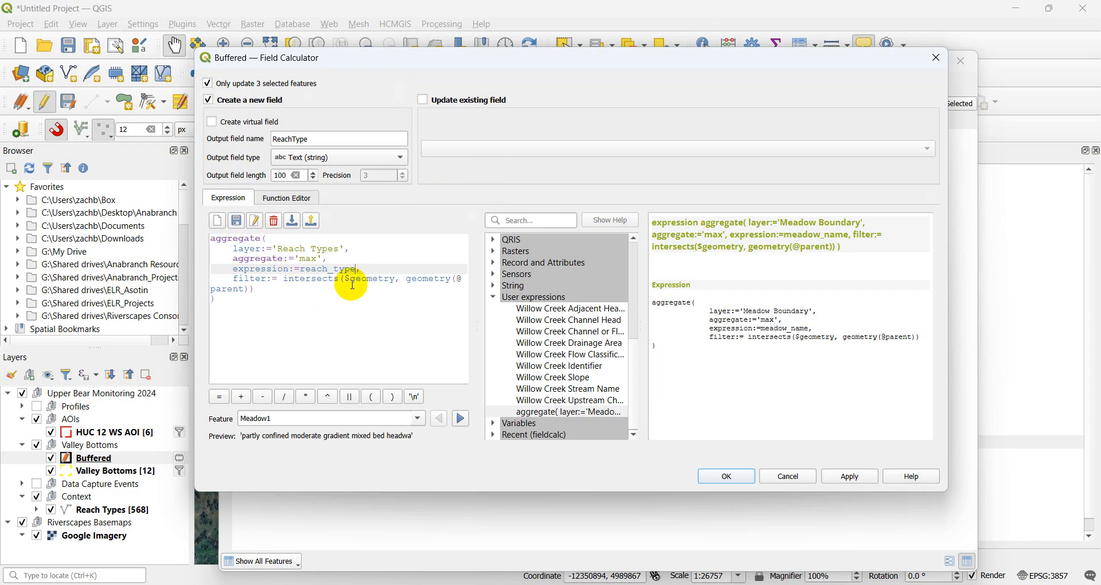
left_click(733, 477)
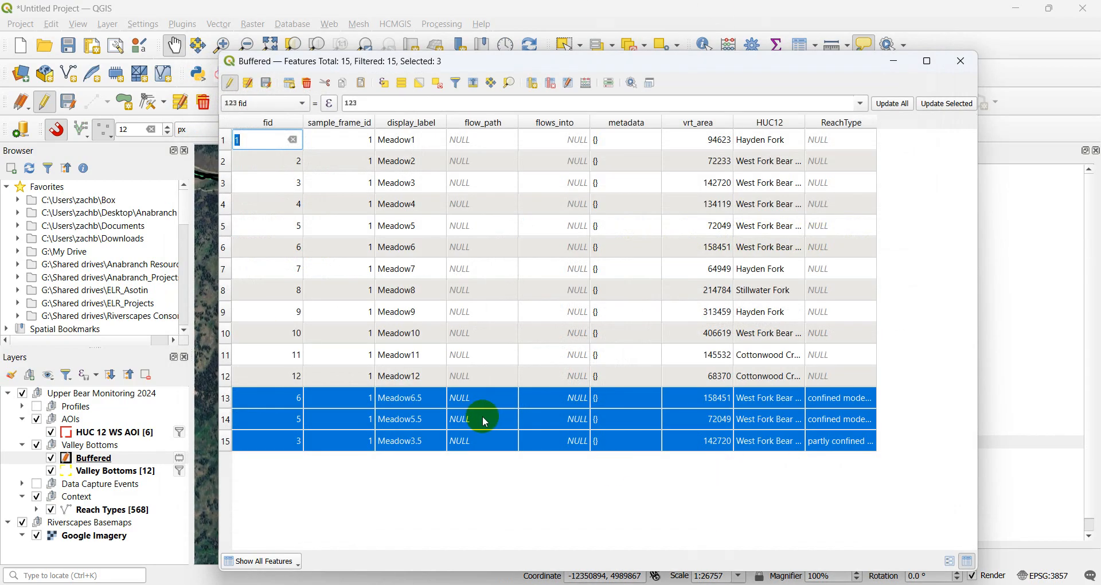
Clear the row selection in the Buffered attribute table.
left_click(439, 84)
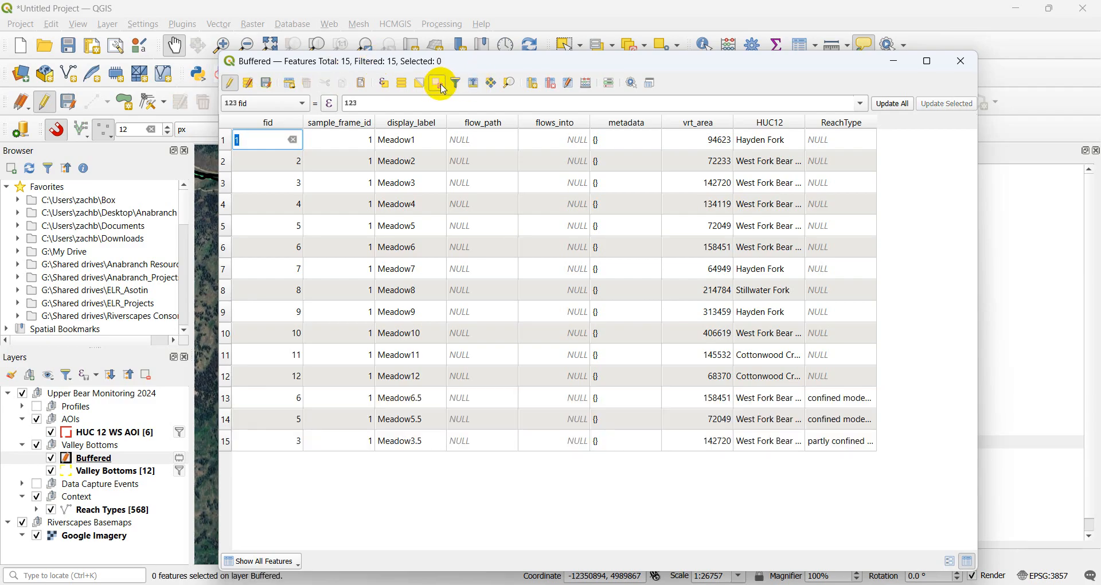
left_click(587, 87)
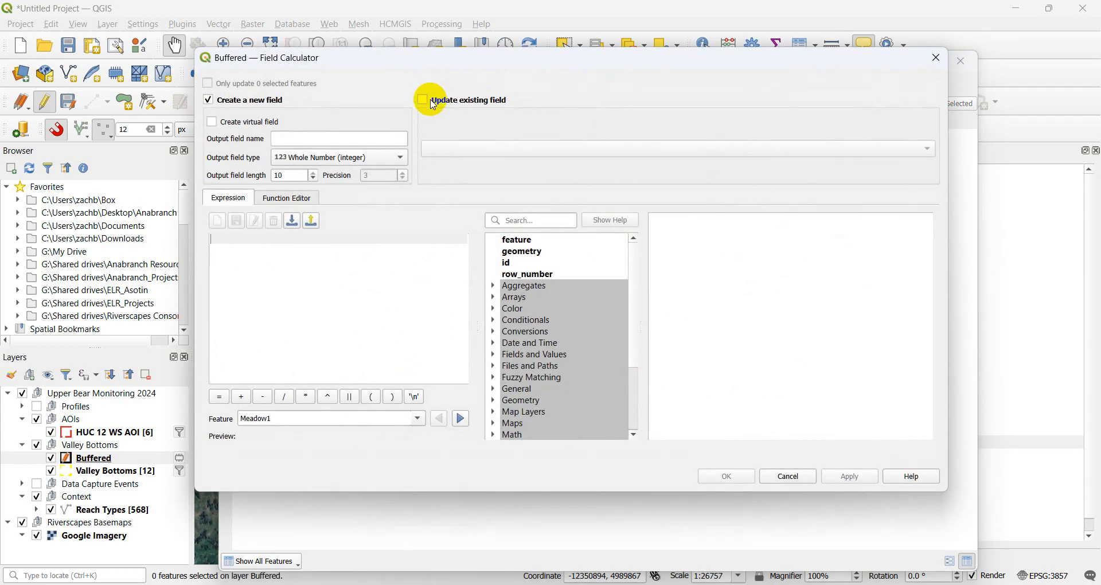
left_click(415, 102)
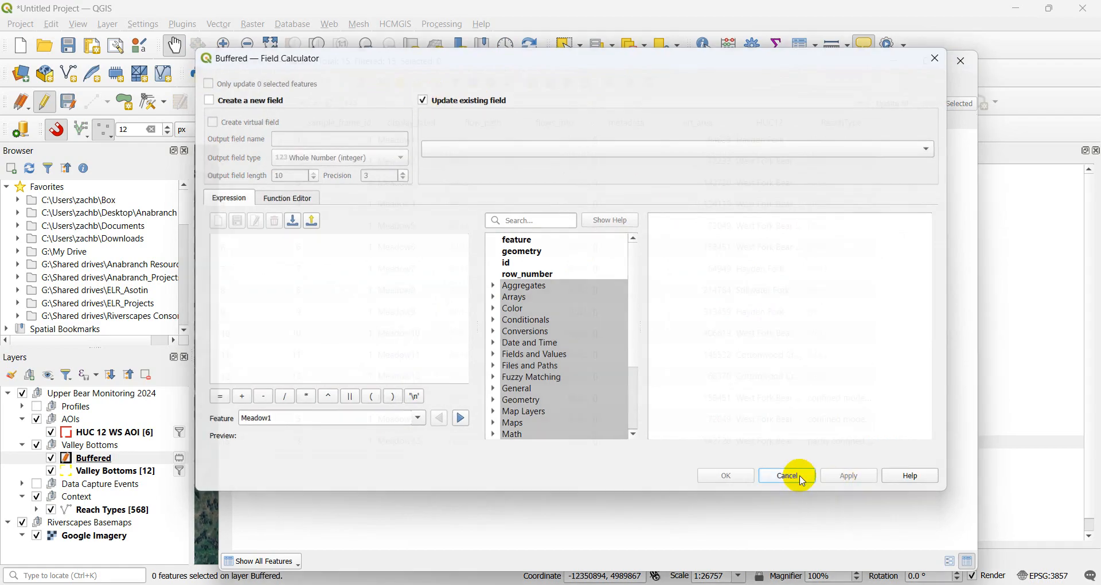
left_click(791, 478)
Delete the partly filled ReachType field from the Buffered attribute table.
left_click(551, 86)
left_click(182, 229)
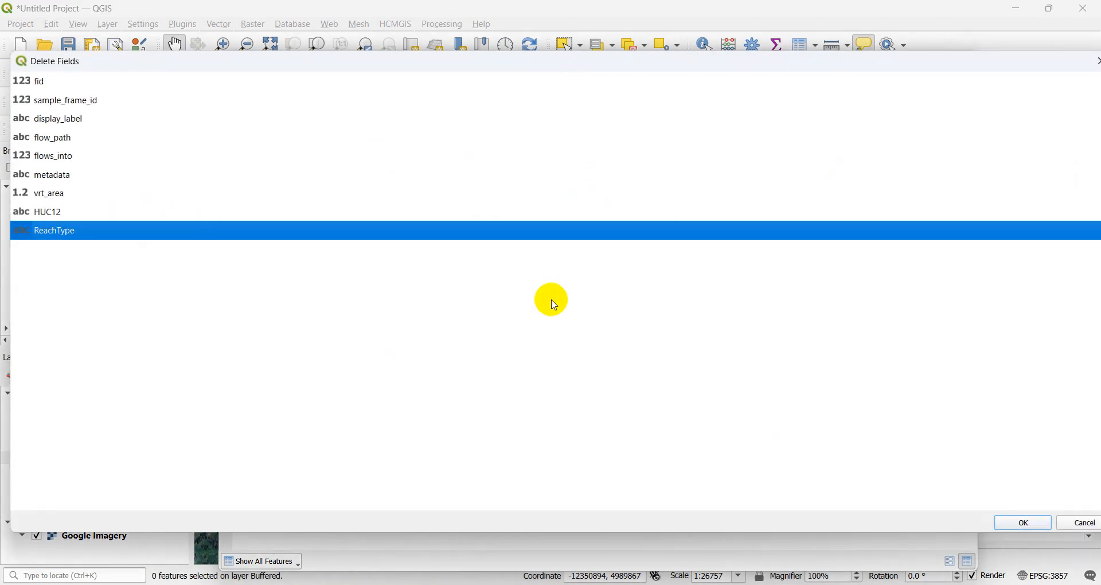
left_click(1024, 523)
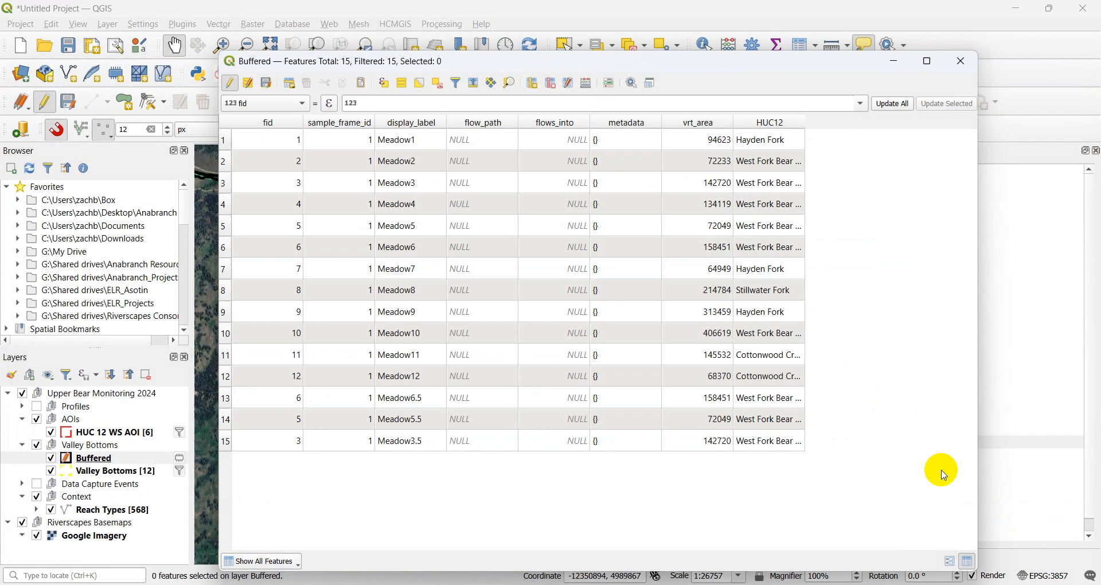
Set up a new text field named ReachType with length 100 in the Field Calculator for all features.
left_click(585, 87)
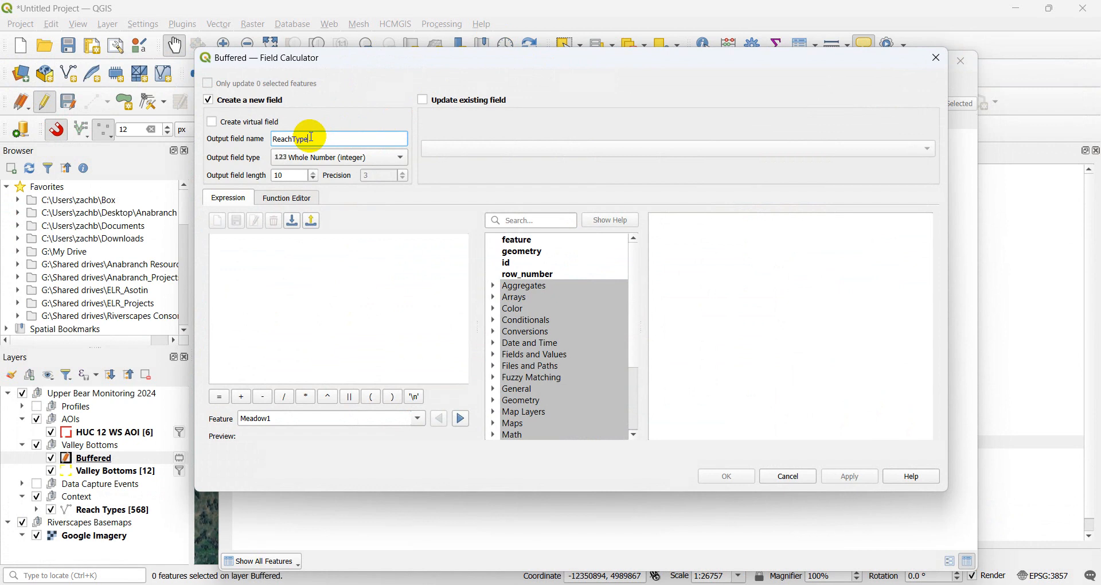
left_click(314, 151)
left_click(312, 183)
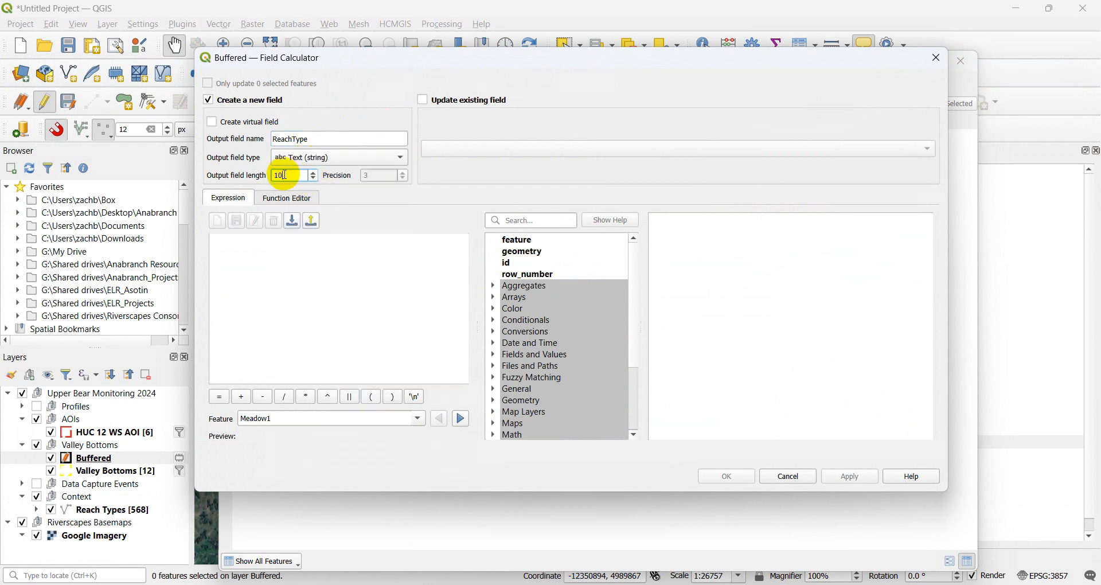
Load the saved user expression that aggregates meadow_name from 'Meadow Boundary' as the basis for the new field.
scroll(592, 326, "down", 3)
left_click(493, 410)
scroll(577, 388, "down", 3)
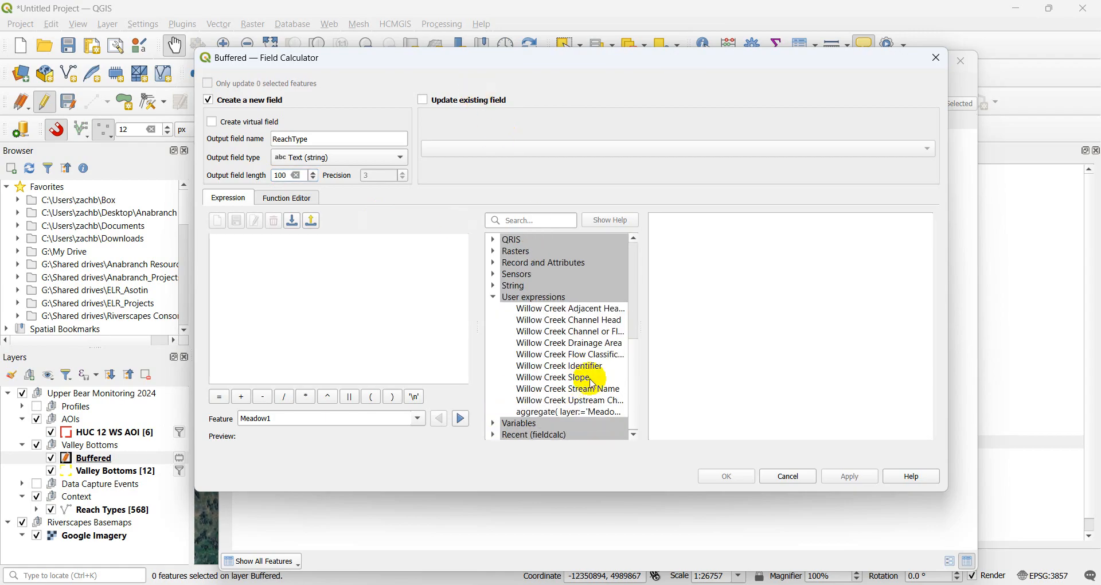
double_click(564, 412)
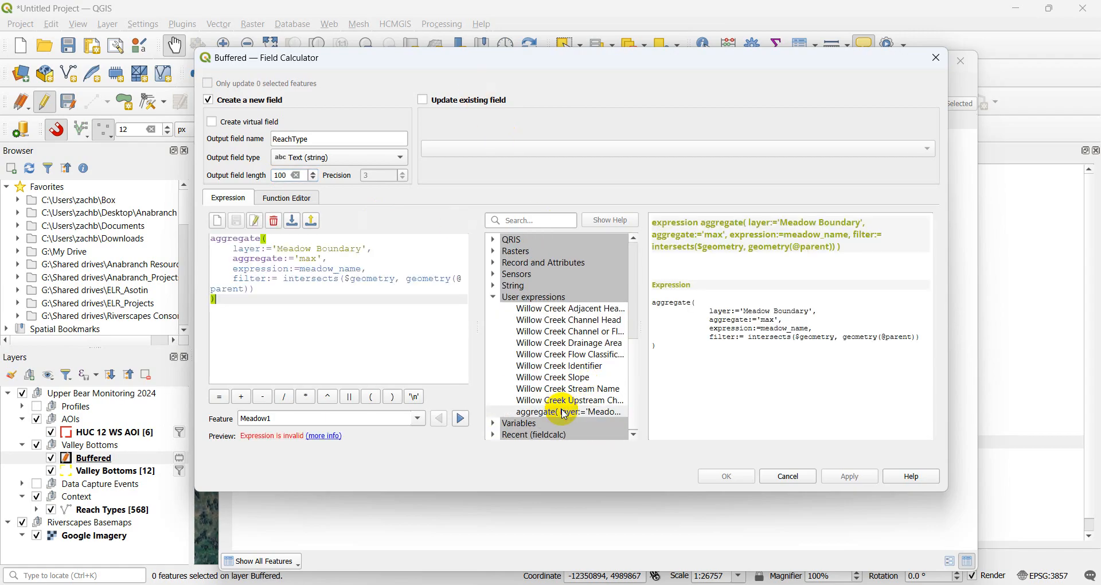
Change the expression's layer to 'Reach Types' and its aggregated field to reach_type, and calculate ReachType for all features.
left_click(362, 250)
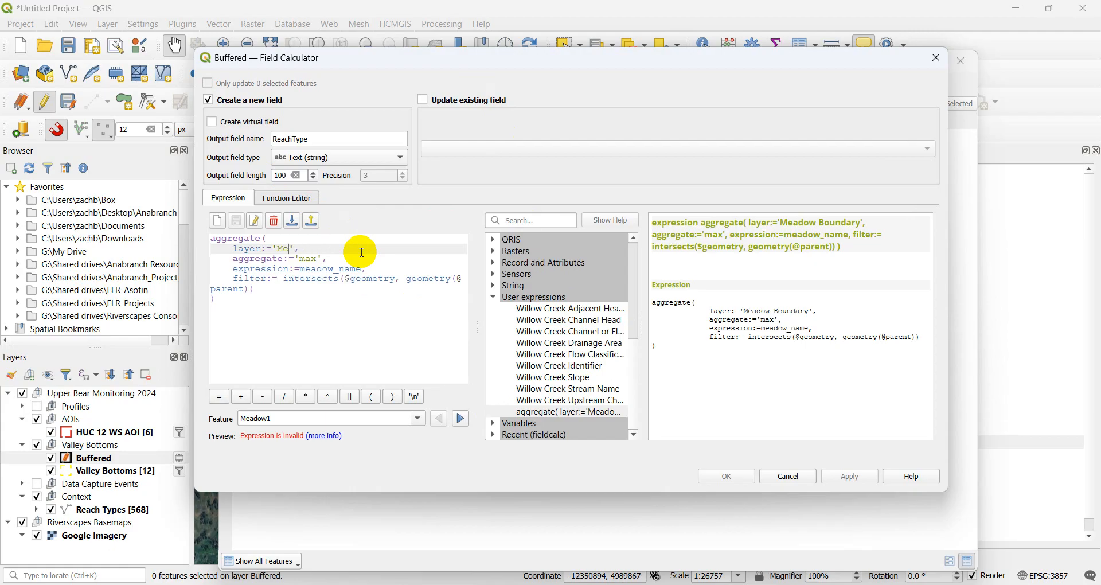
type("Re")
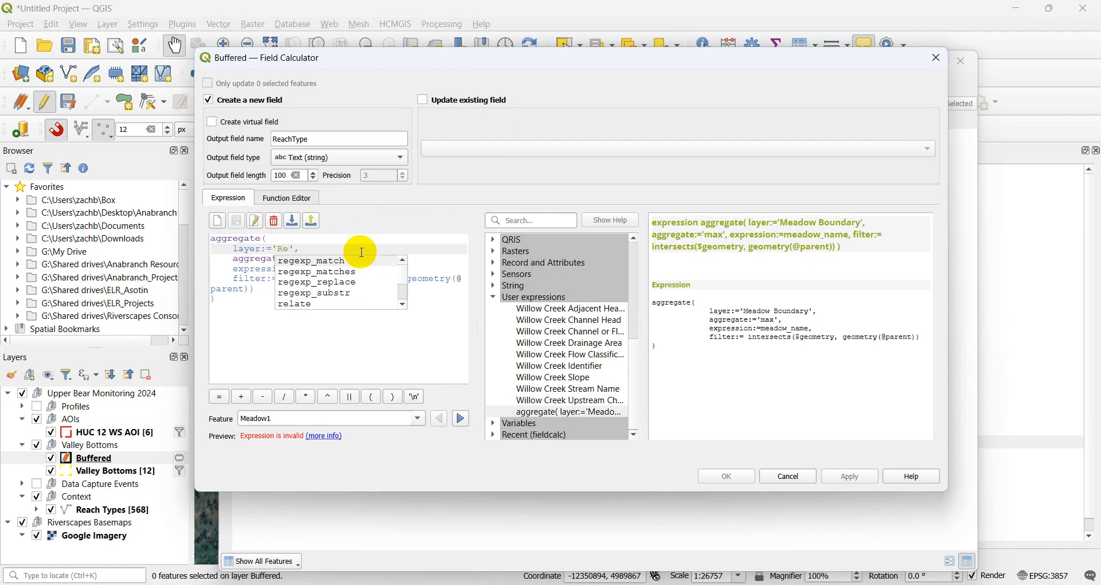
type("ach Types")
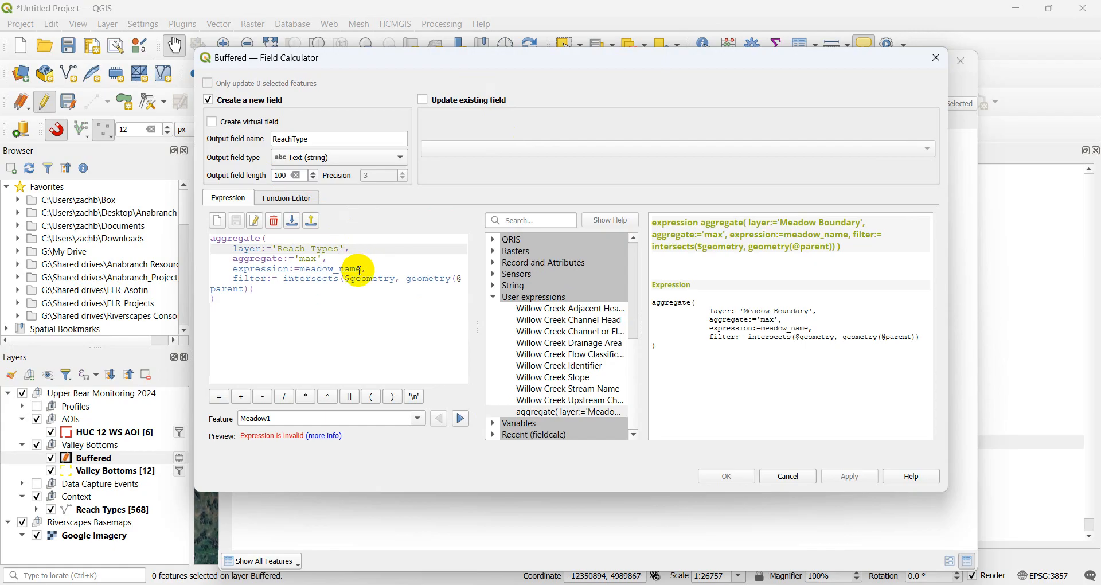
left_click(361, 269)
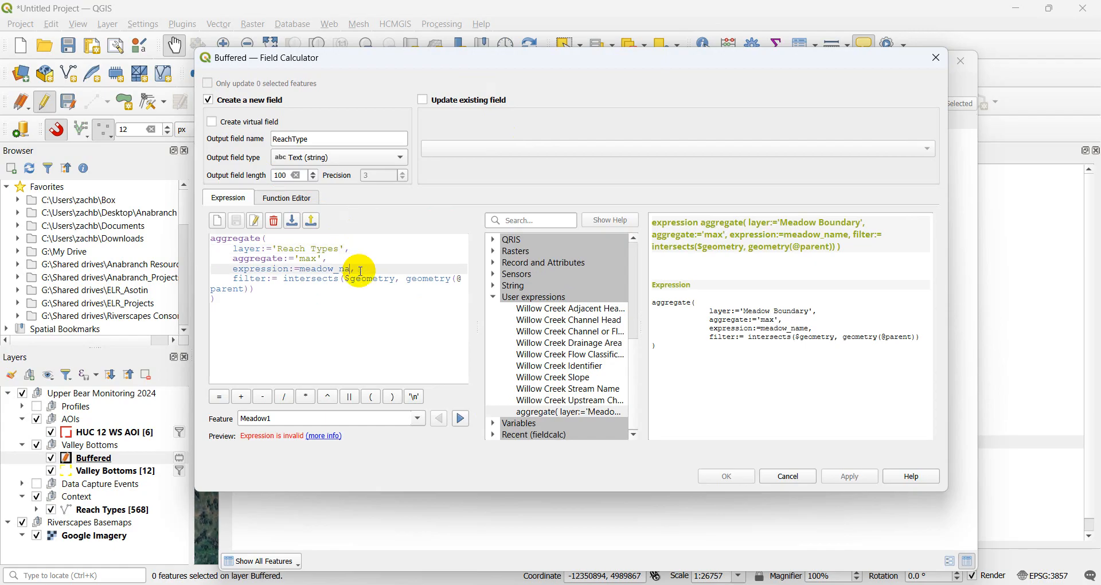
type("reach_type")
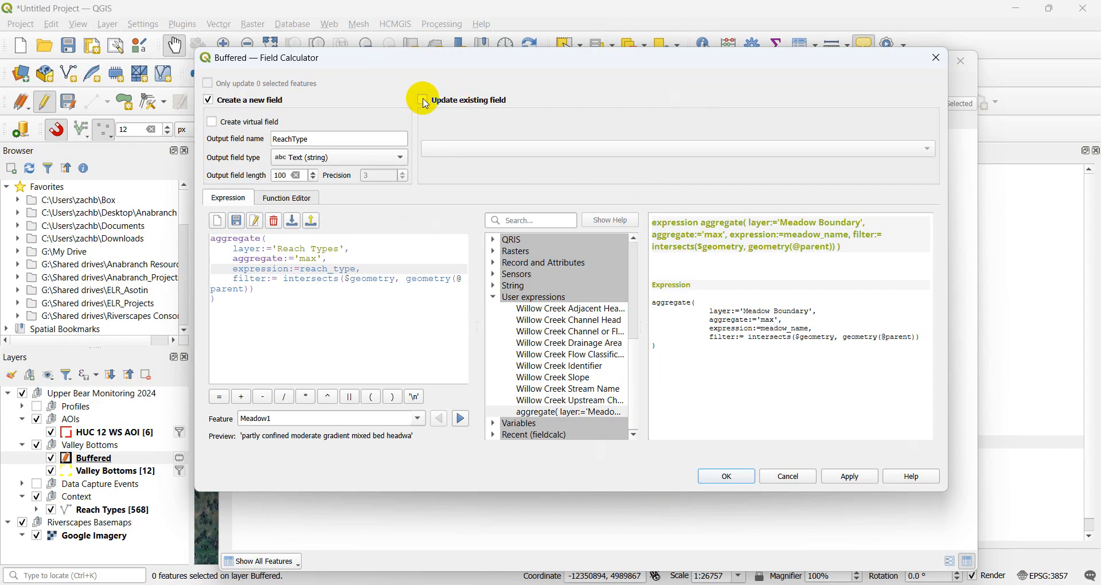
left_click(738, 478)
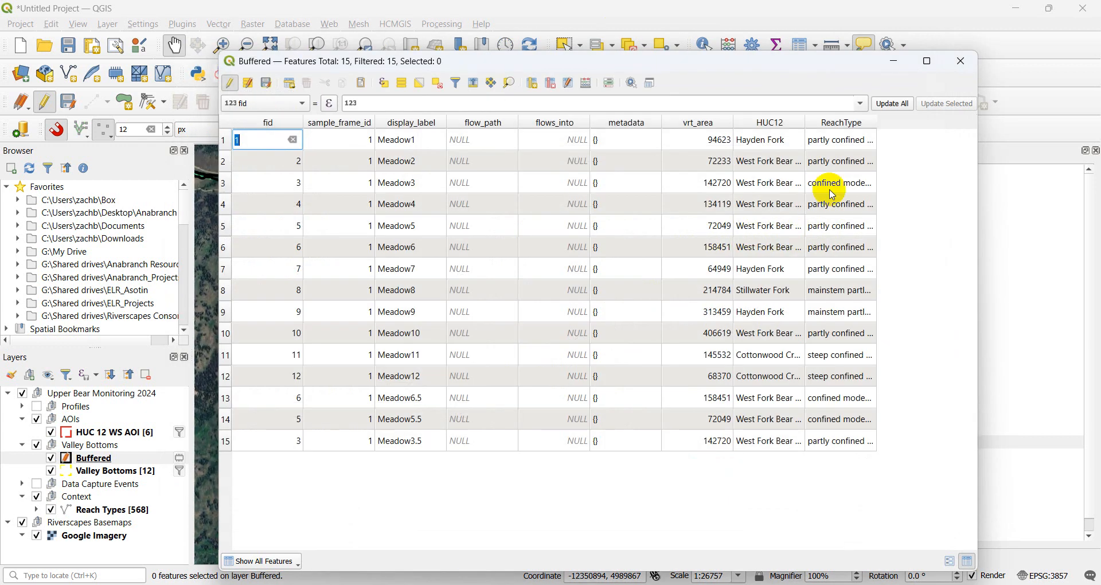
Widen the ReachType column to read its values, zoom the map to the Meadow3.5 polygon and close the attribute table.
left_click_drag(877, 122, 1084, 164)
double_click(241, 450)
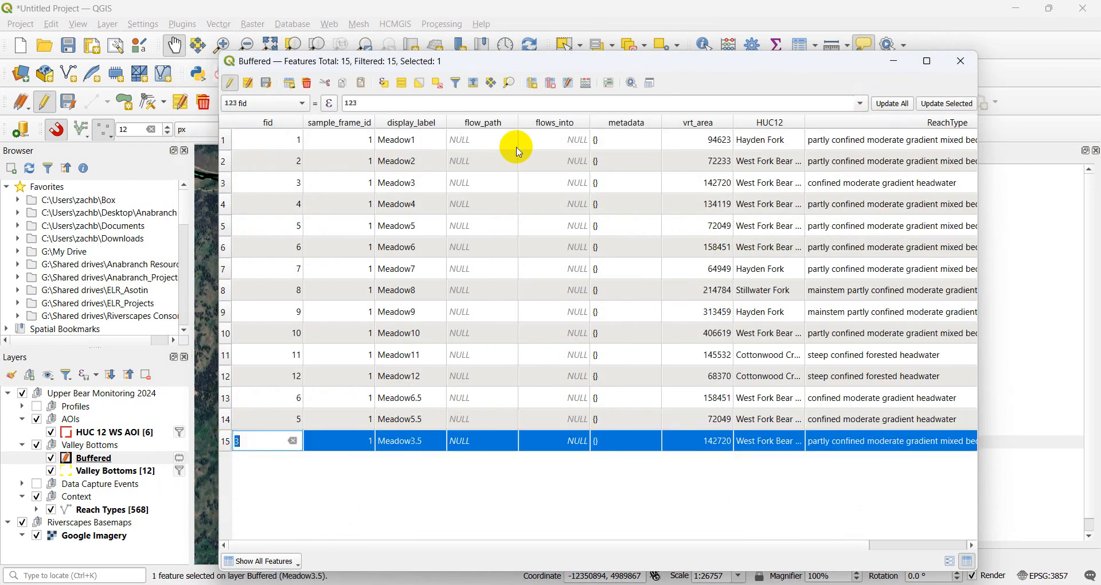
left_click(959, 76)
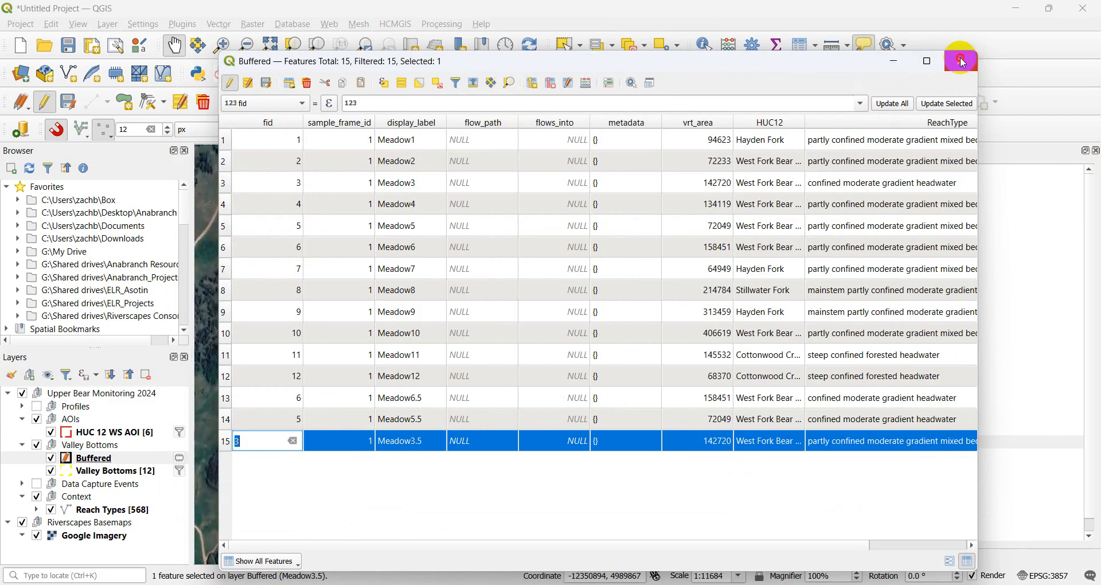
left_click_drag(523, 420, 528, 344)
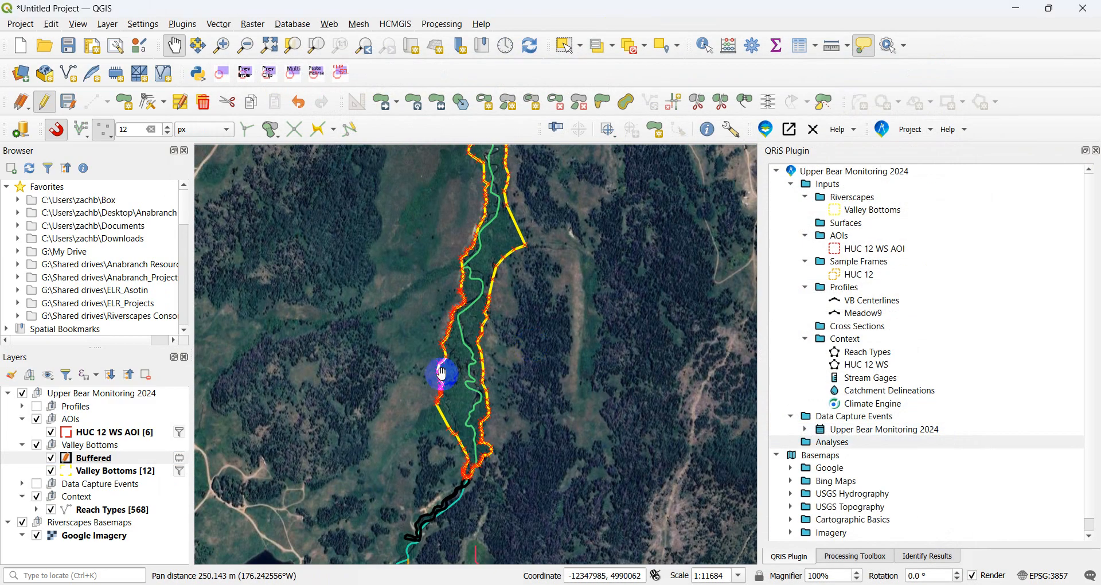
Identify the Buffered polygon Meadow3.5 to examine its calculated ReachType.
left_click(703, 52)
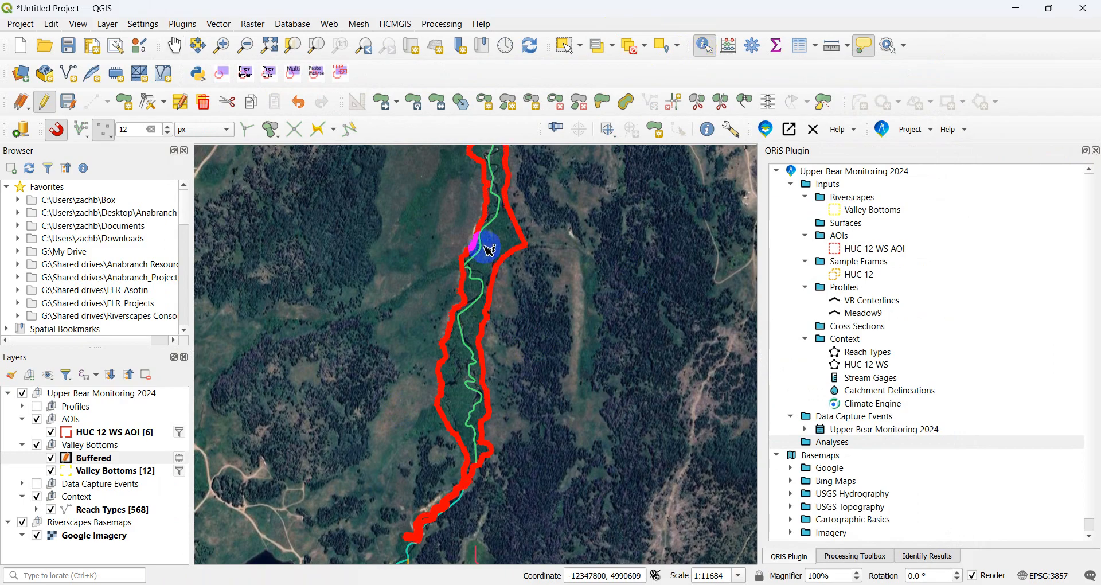
scroll(458, 497, "up", 1)
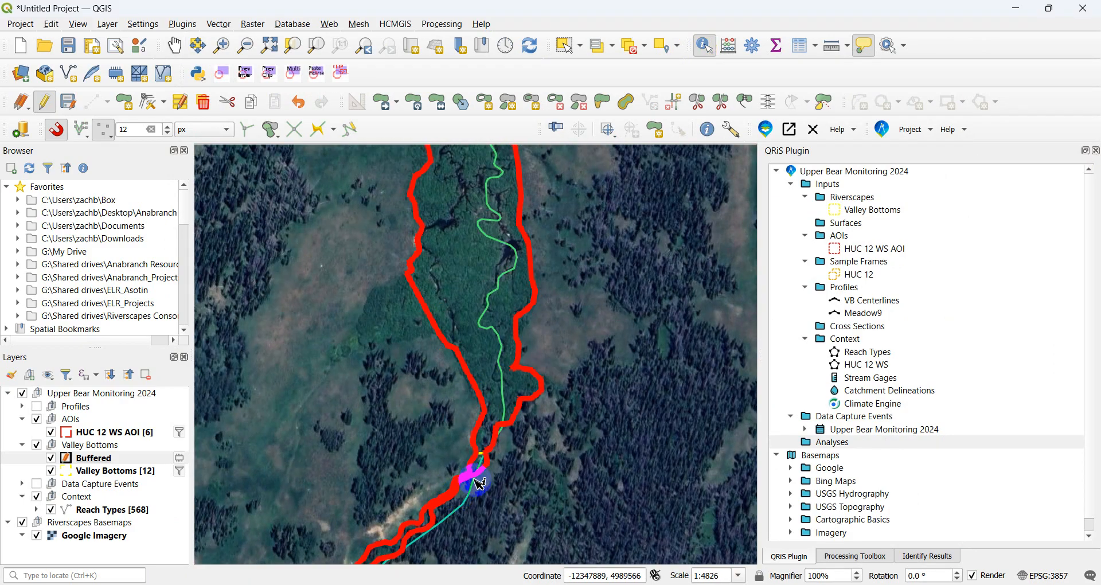
scroll(462, 498, "up", 1)
left_click(493, 365)
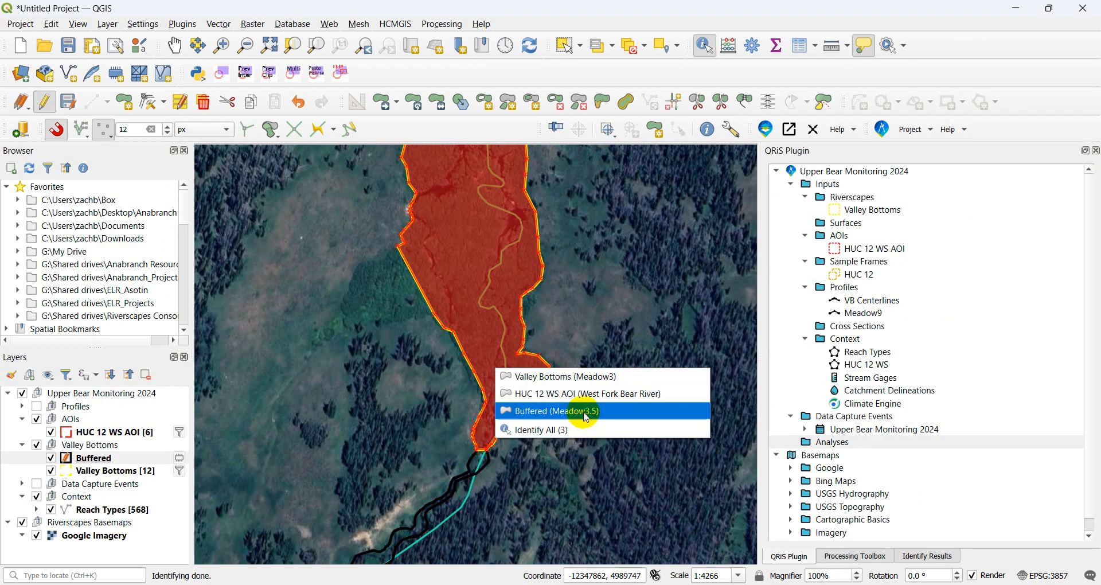
left_click(583, 411)
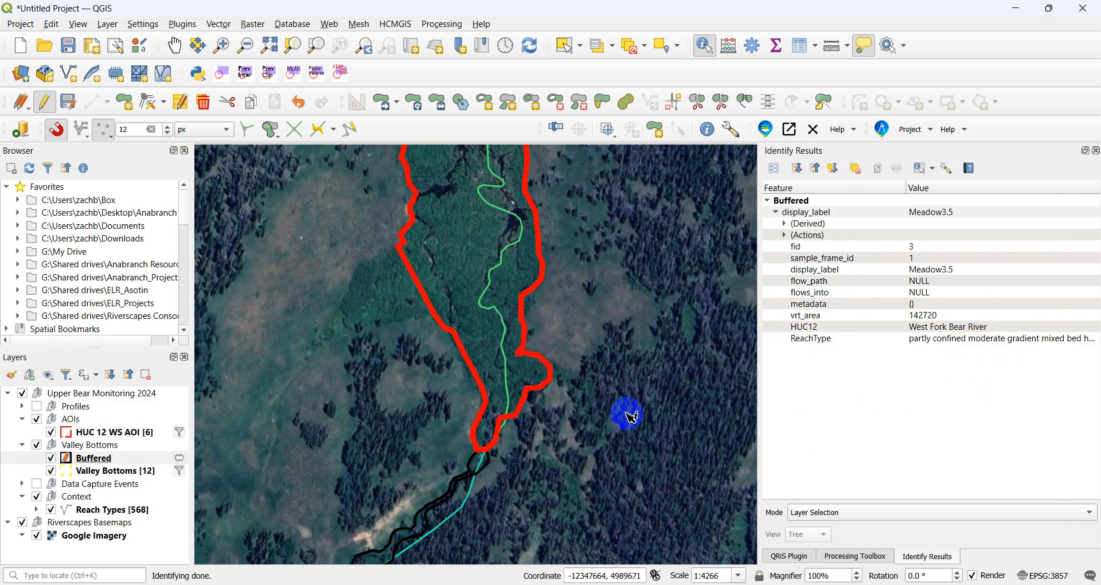
Expand the Reach Types legend and check the partly confined moderate gradient mixed bed class against the stream line in Meadow3.5.
left_click(36, 509)
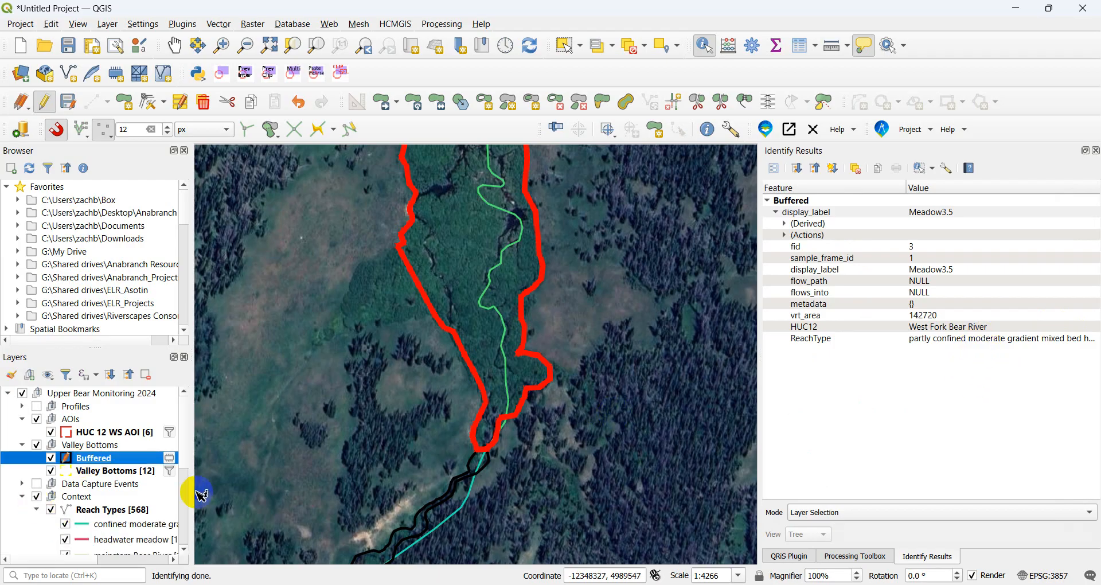
scroll(198, 492, "down", 2)
scroll(254, 471, "up", 1)
scroll(109, 502, "down", 3)
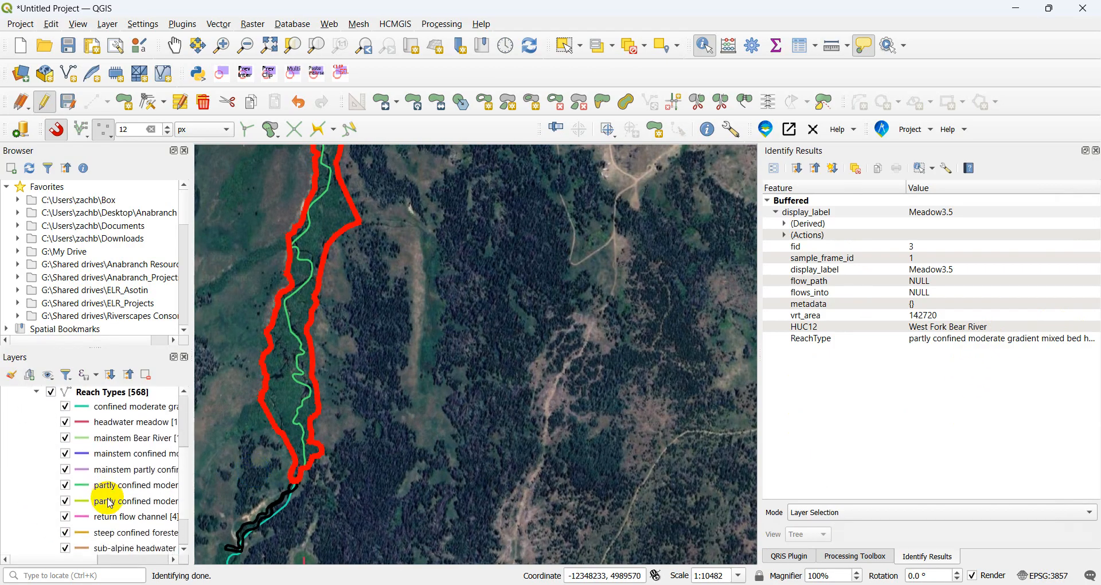
left_click(66, 486)
left_click(65, 486)
scroll(84, 484, "right", 3)
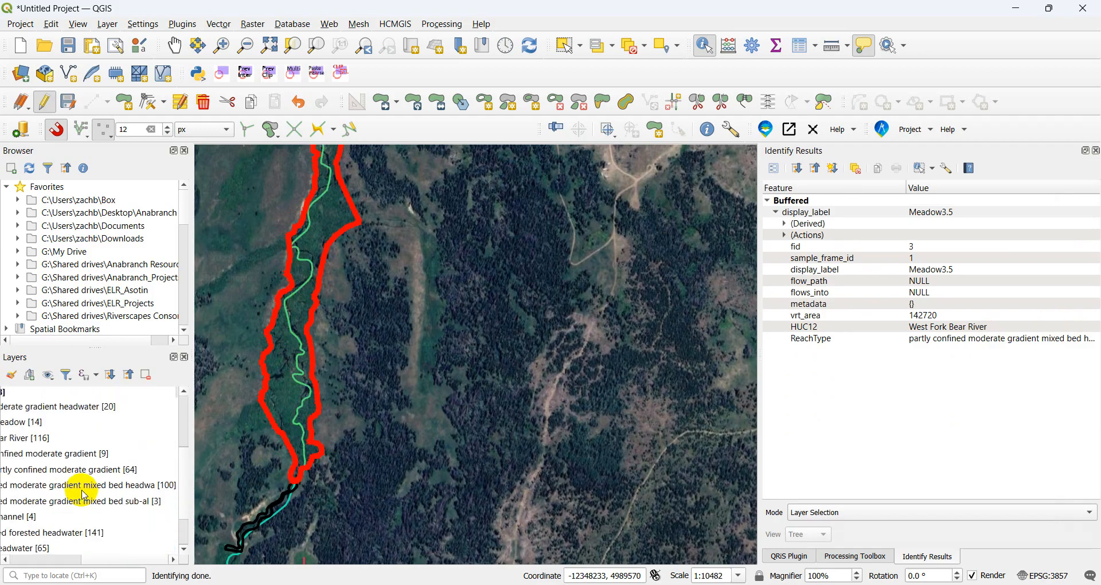
Identify the Buffered polygon Meadow3 and compare its ReachType with the confined moderate gradient headwater class in the legend.
scroll(269, 513, "up", 2)
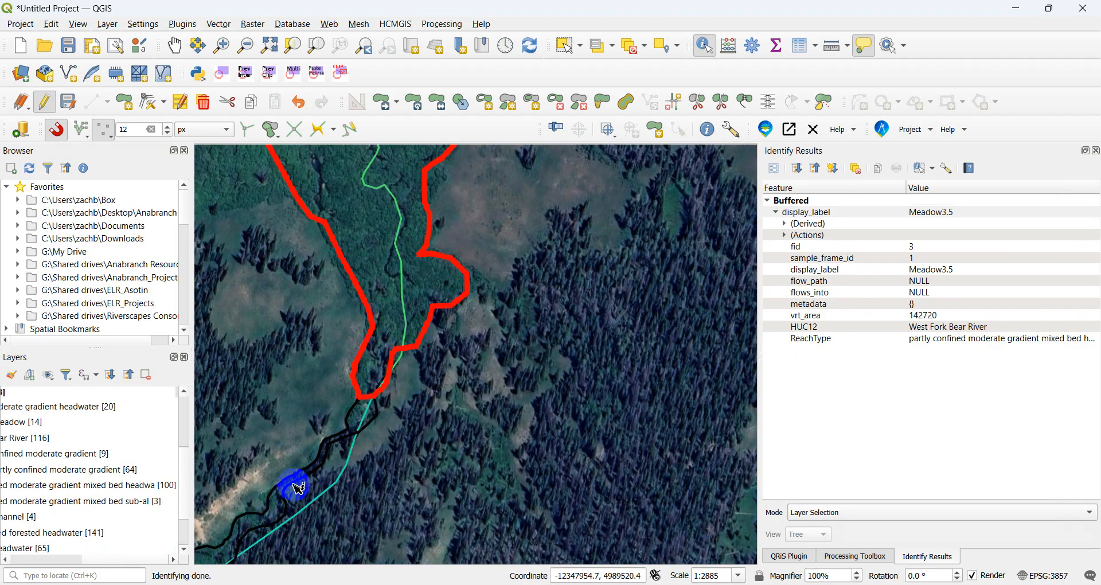
left_click(293, 486)
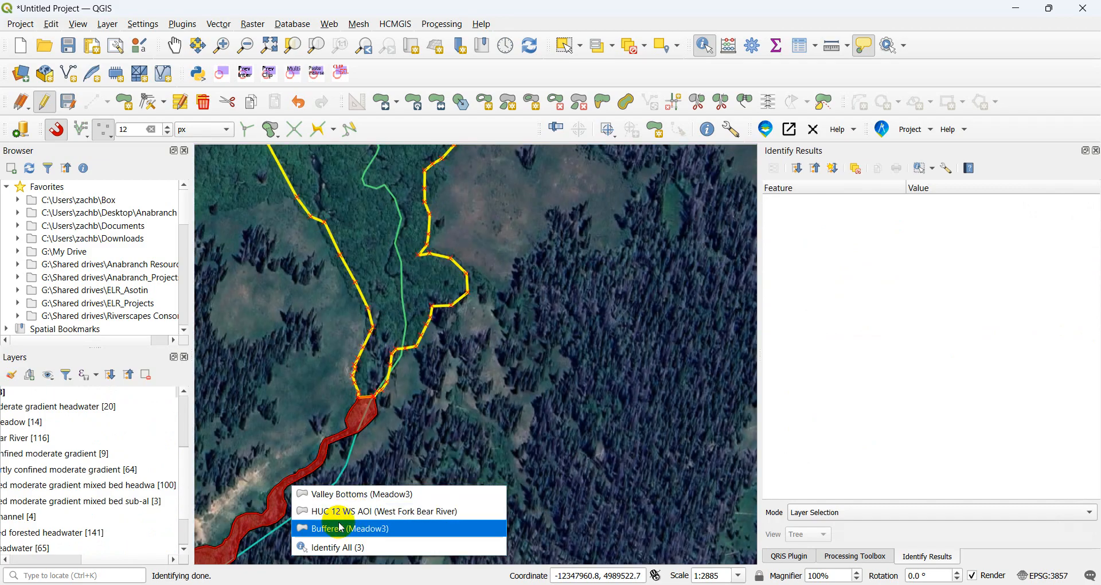
left_click(341, 528)
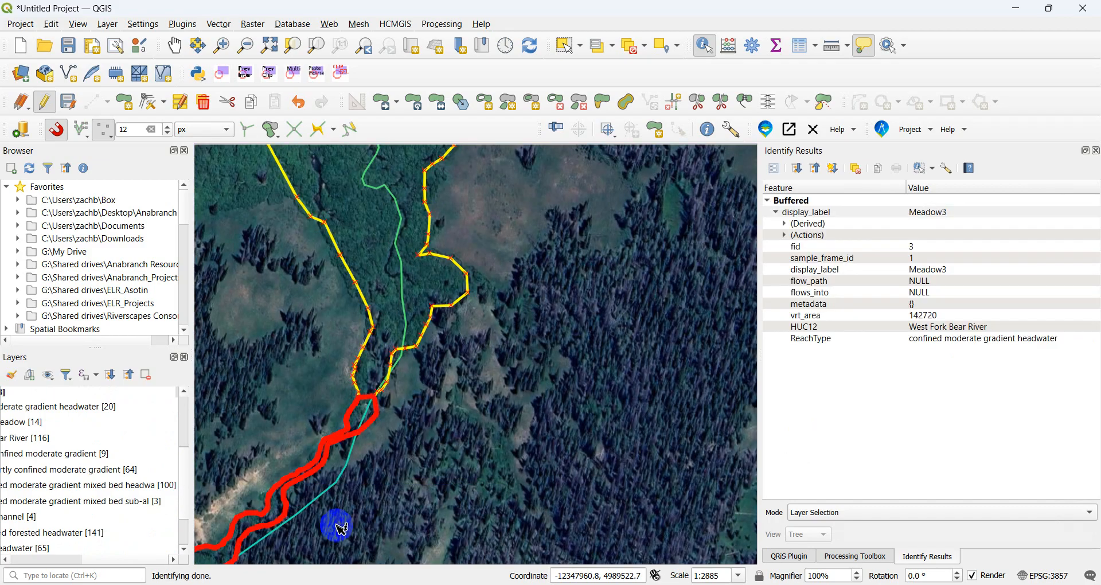
scroll(115, 463, "up", 1)
scroll(115, 464, "left", 3)
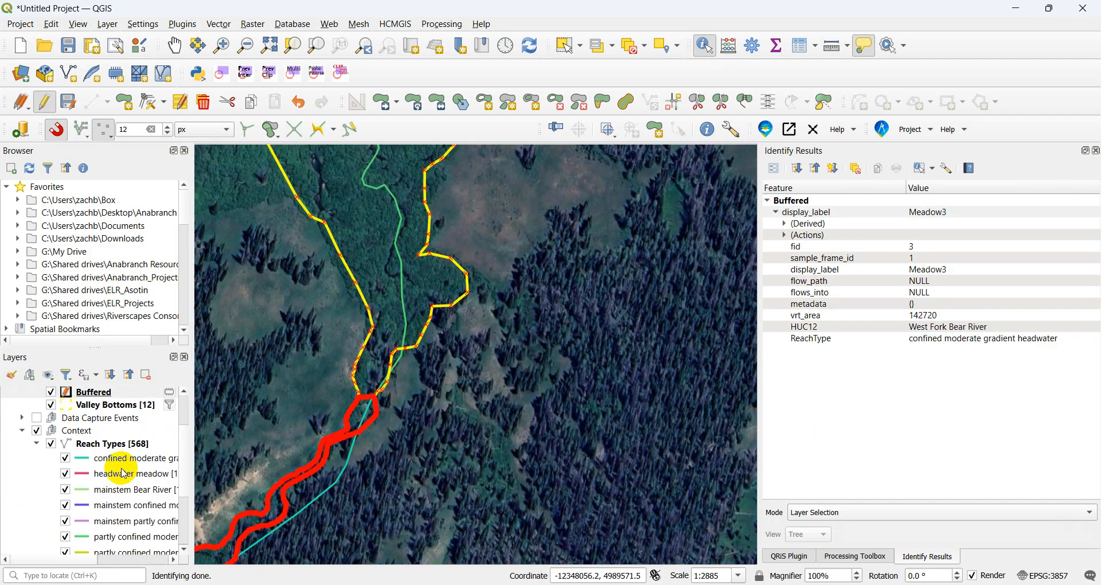
left_click(66, 459)
scroll(504, 370, "down", 5)
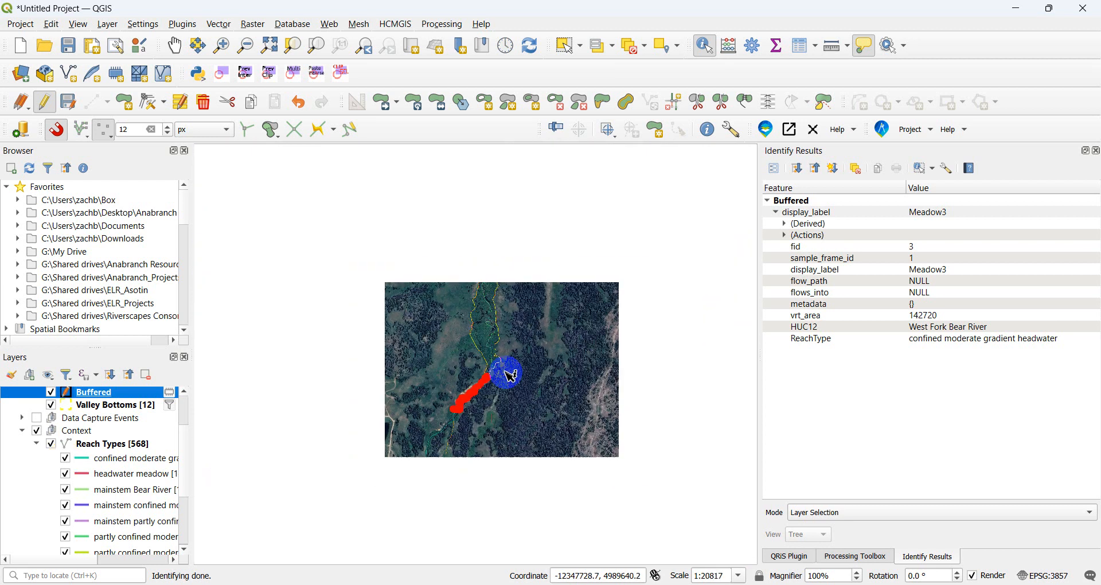
Identify the split Buffered polygons Meadow5.5 and Meadow5 to check their ReachType against the stream lines.
scroll(367, 288, "up", 2)
scroll(361, 285, "up", 1)
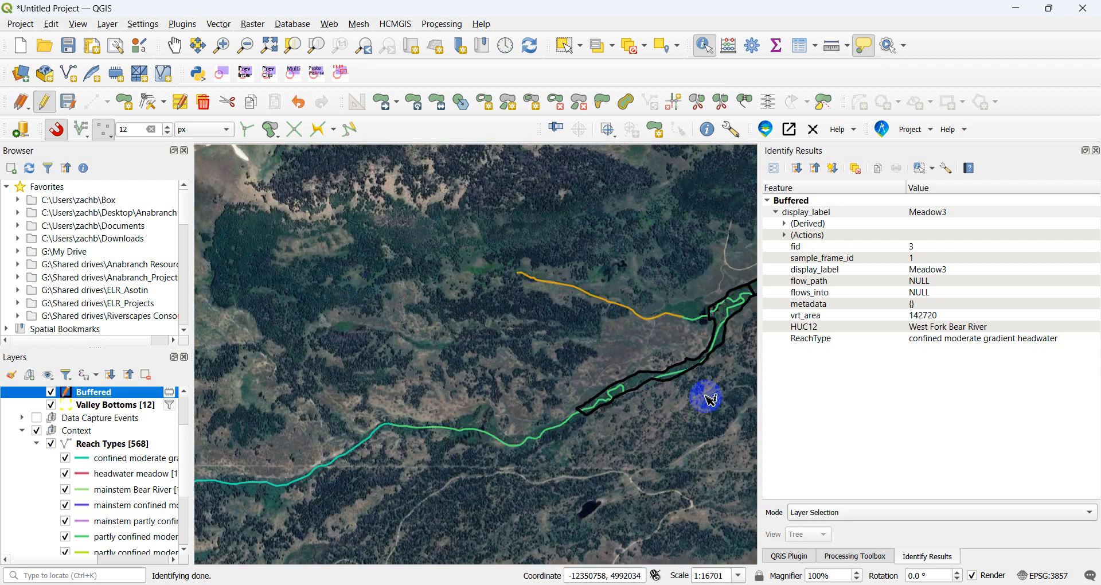
scroll(709, 394, "up", 2)
left_click(180, 53)
left_click_drag(722, 290, 570, 393)
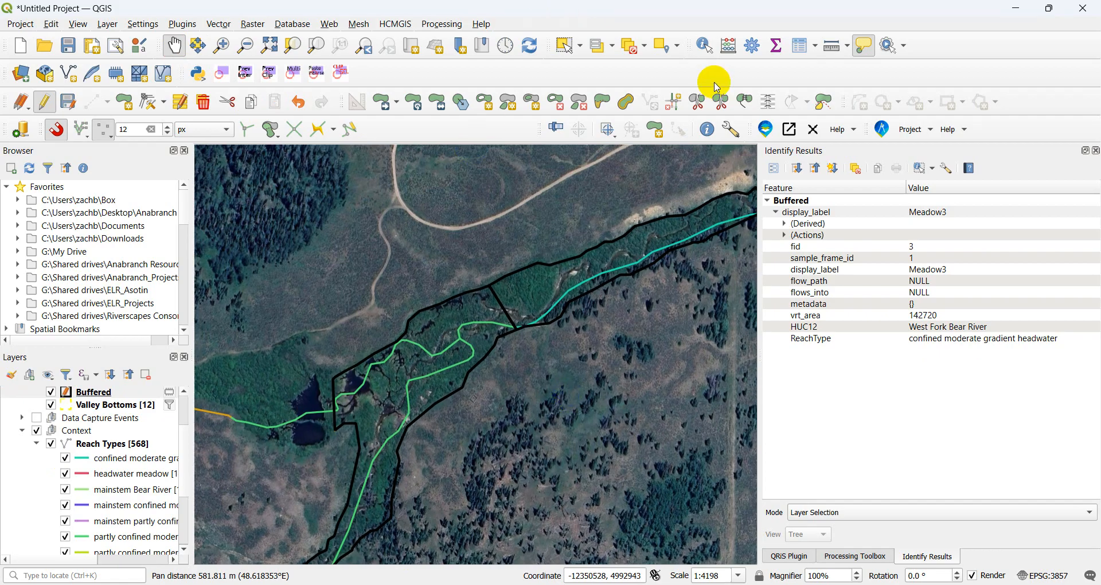
left_click(705, 46)
left_click(547, 286)
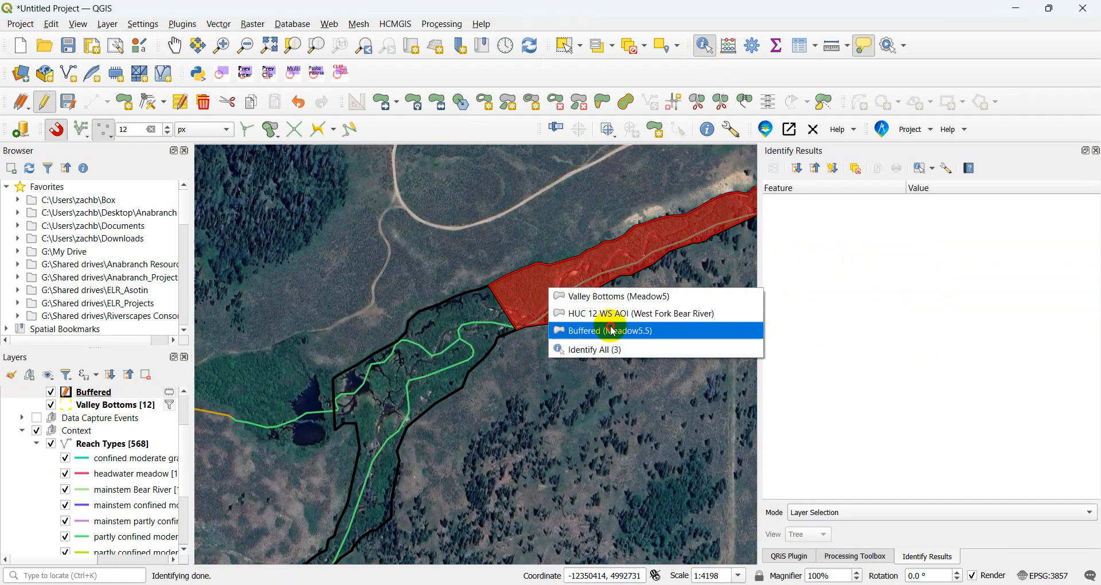
left_click(615, 331)
left_click(467, 307)
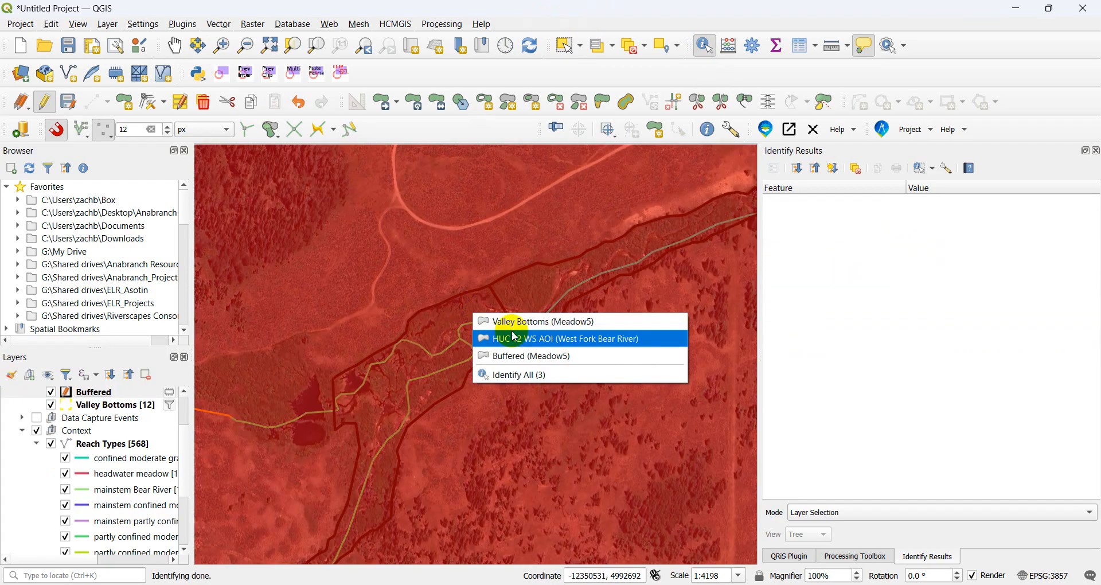
left_click(557, 355)
Identify the split Buffered polygons Meadow6.5 and Meadow6 to check their ReachType.
scroll(557, 356, "down", 3)
scroll(651, 319, "up", 2)
left_click(513, 268)
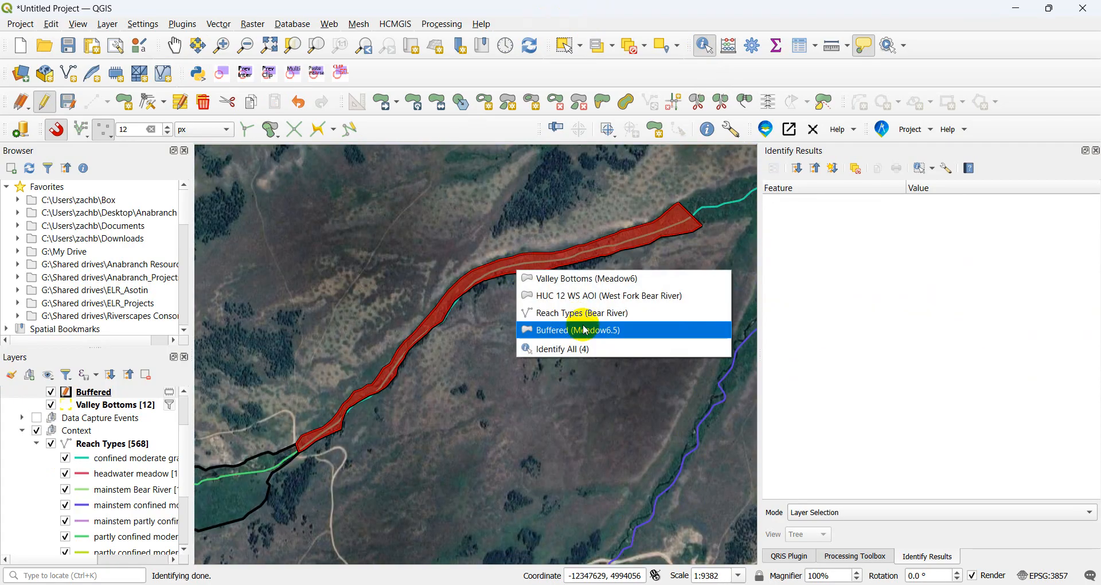
left_click(589, 334)
left_click(241, 489)
left_click(331, 528)
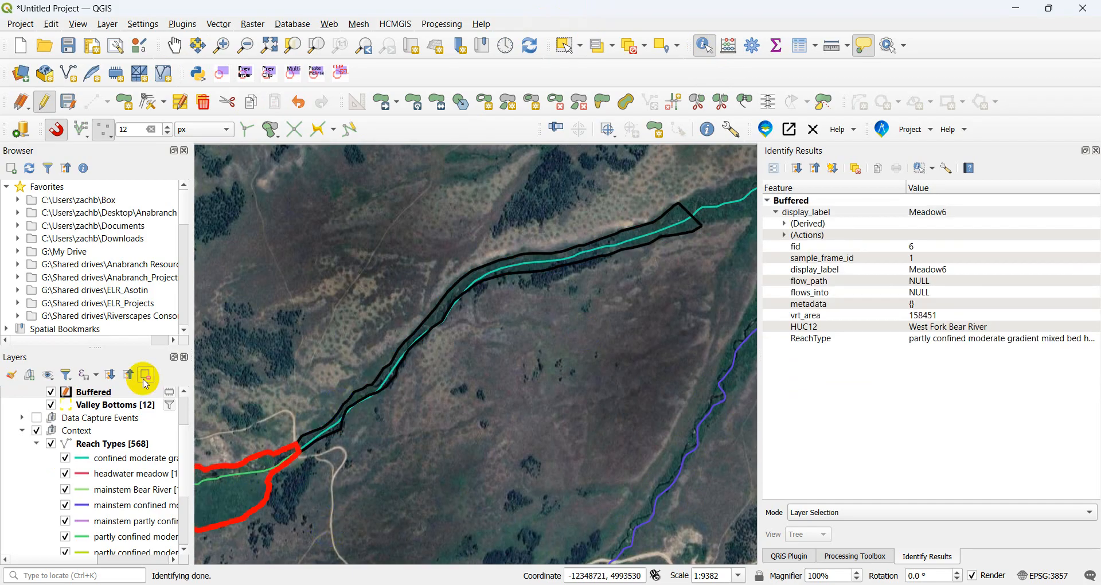
Stop editing the Buffered layer, leave feature identification and bring back the QRiS project tree.
left_click(46, 102)
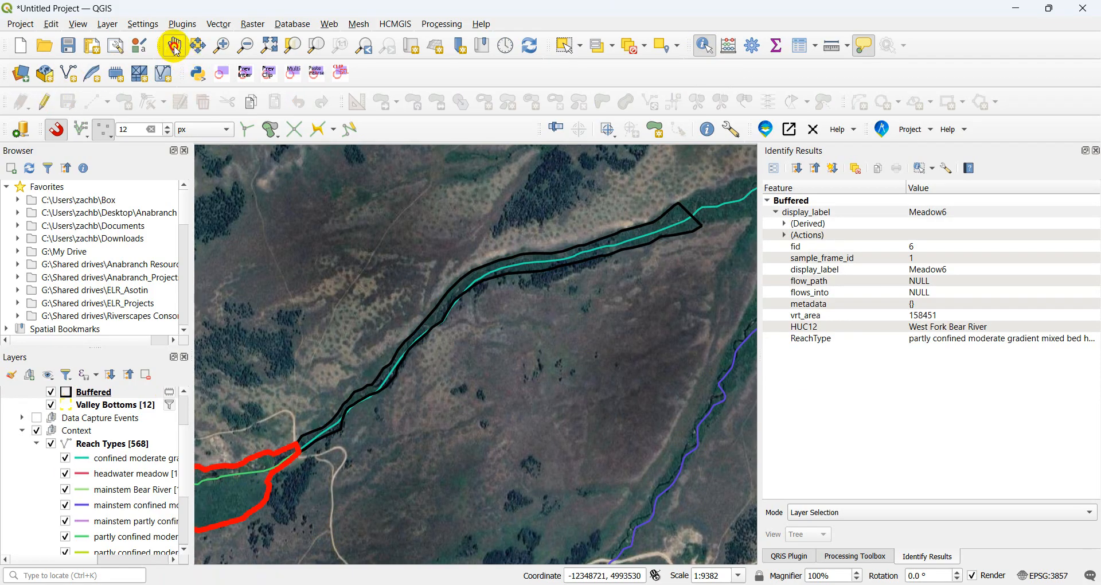
left_click(174, 45)
left_click(787, 557)
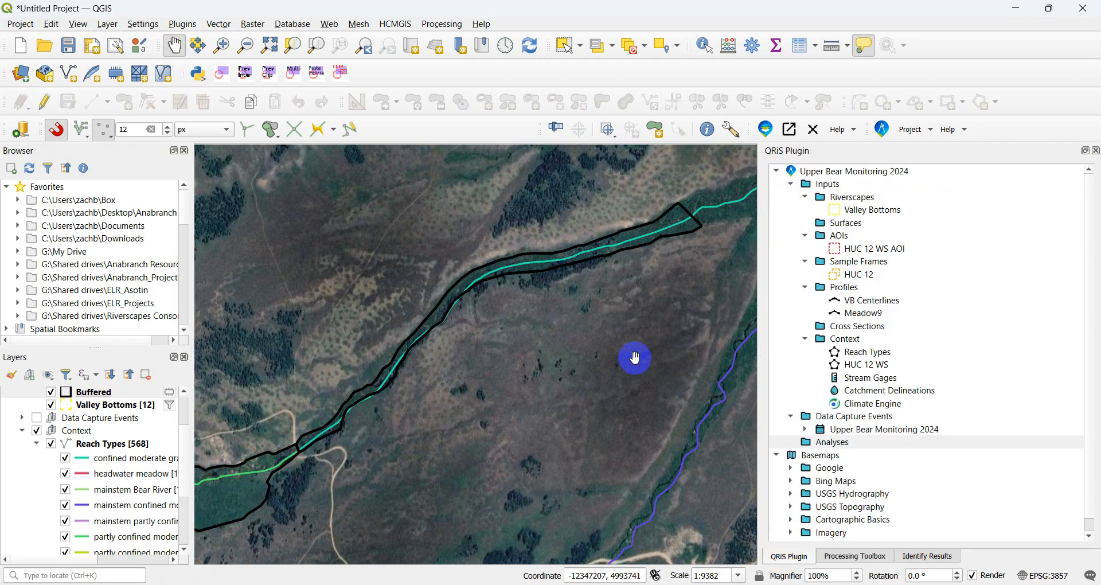
scroll(634, 358, "down", 2)
scroll(130, 424, "up", 1)
right_click(92, 418)
left_click(310, 6)
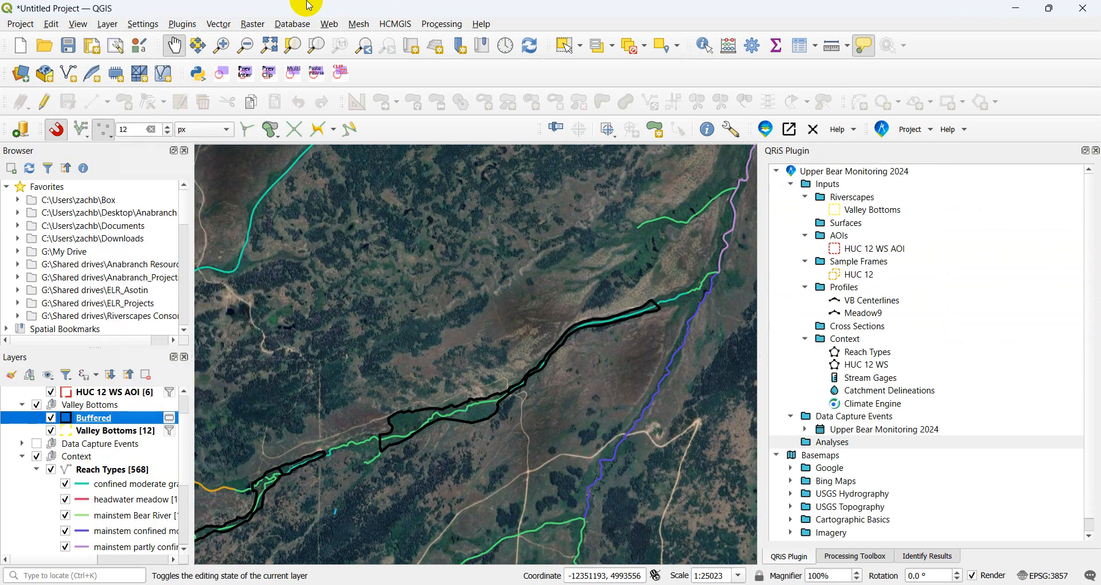
left_click(219, 24)
mouse_move(315, 126)
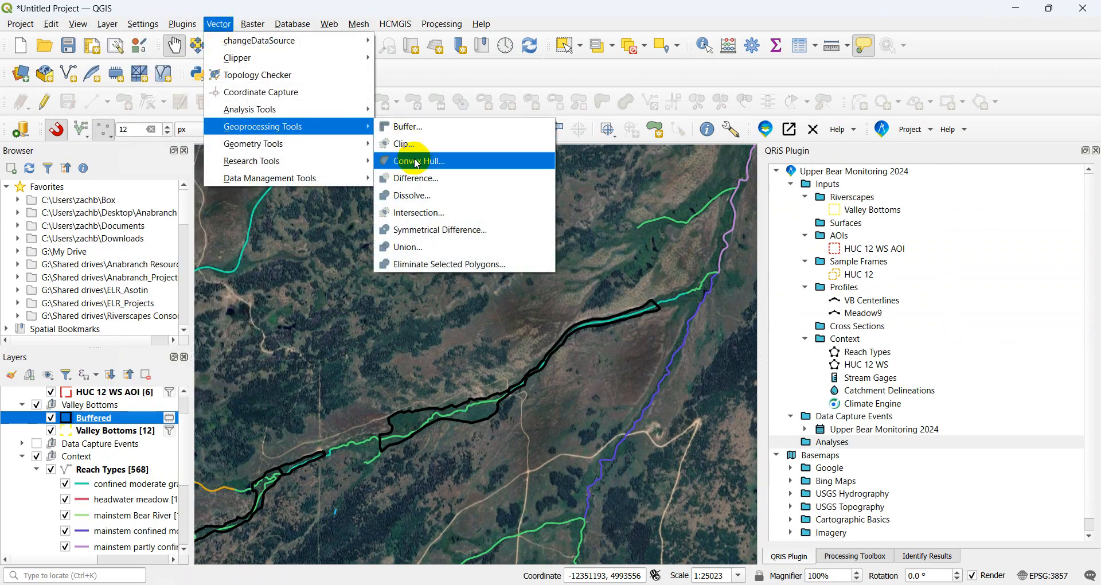
left_click(407, 195)
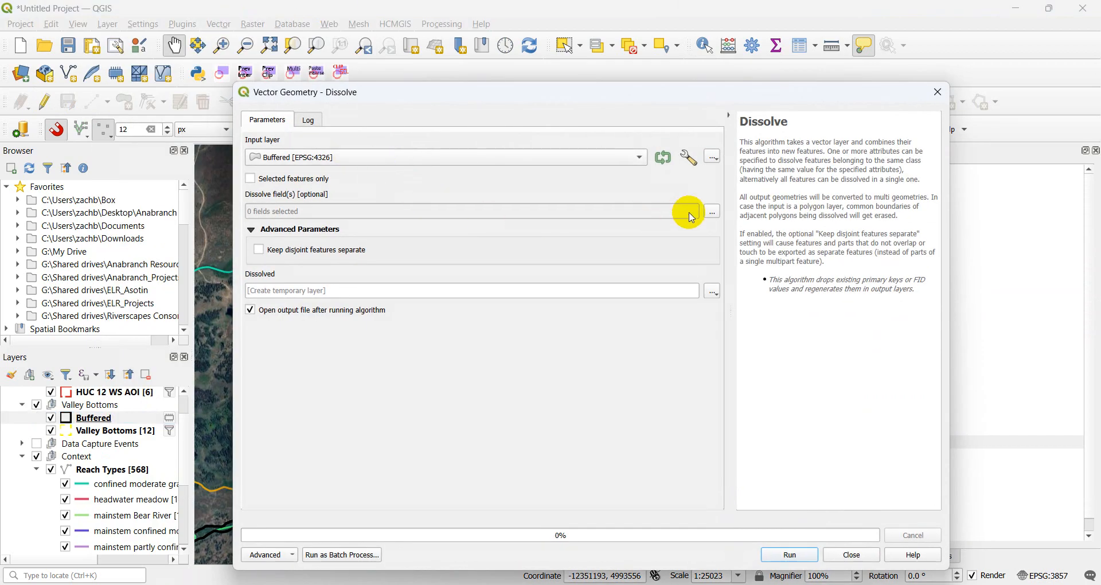
left_click(711, 212)
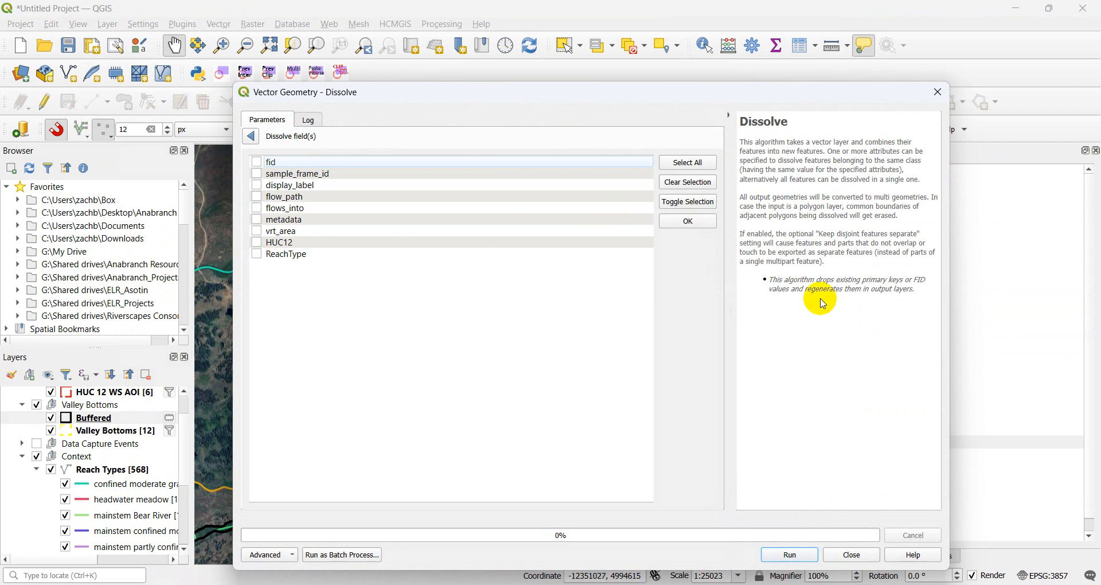
left_click(850, 555)
Open the Buffered attribute table and review its HUC12 and ReachType columns, adjusting the ReachType column width.
right_click(114, 418)
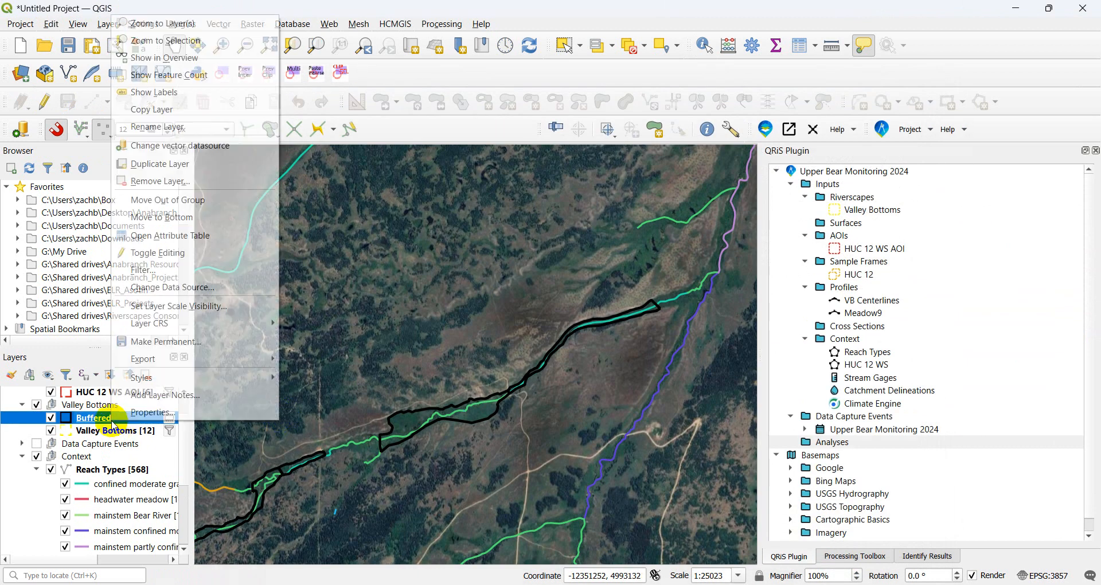
left_click(233, 236)
left_click_drag(596, 63, 493, 59)
left_click(332, 80)
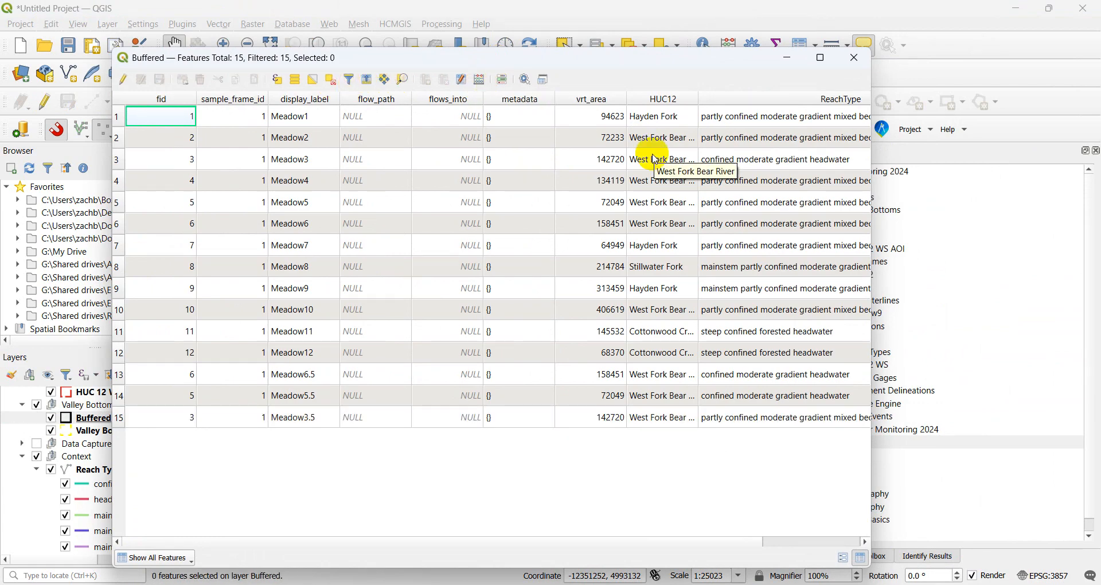
scroll(656, 159, "right", 2)
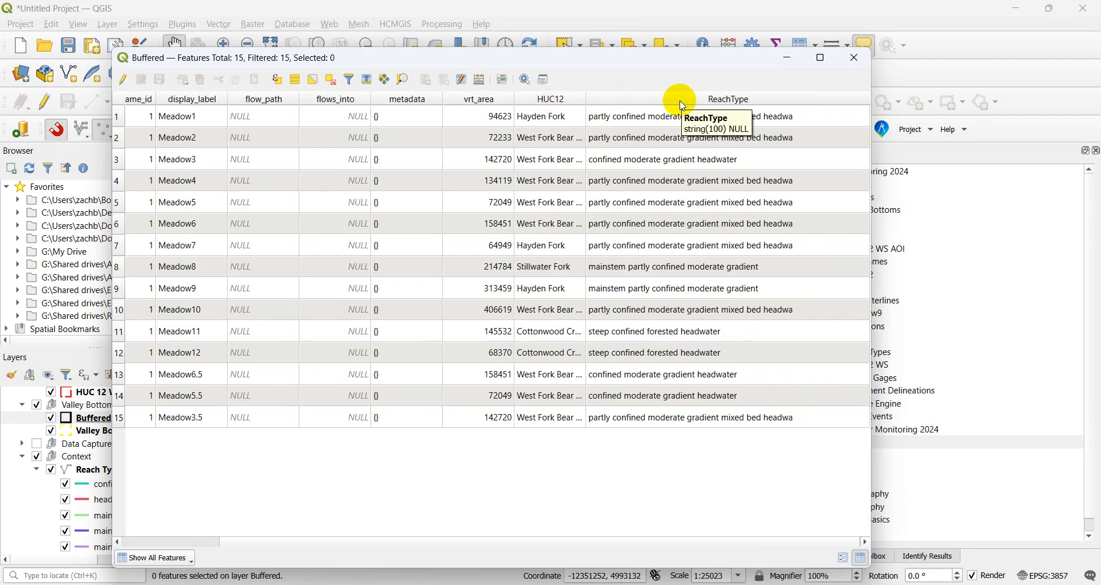
left_click_drag(870, 100, 690, 130)
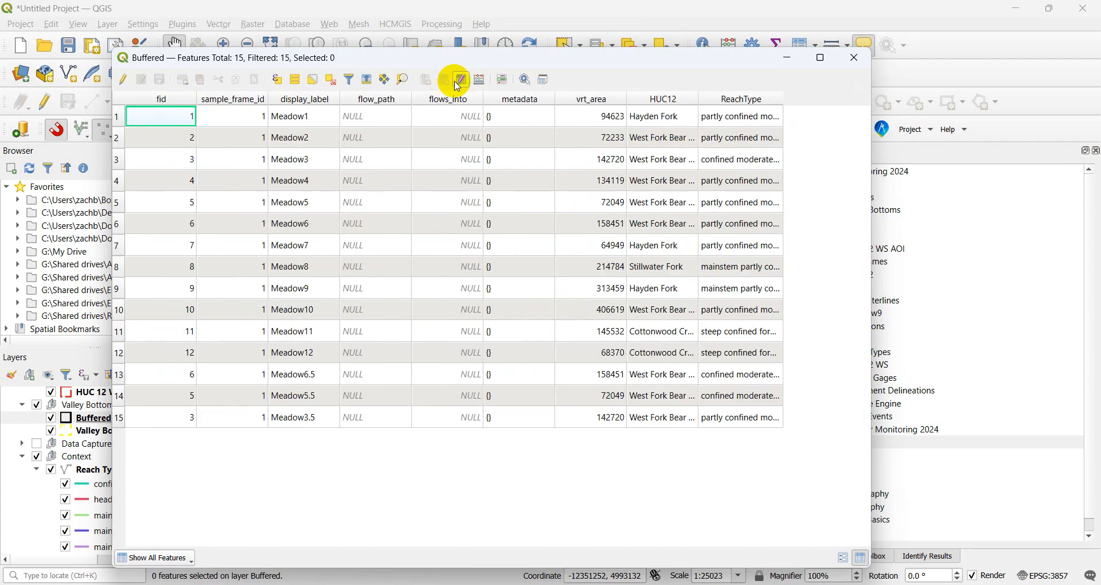
Start editing the Buffered table and define a new text (string) field named Huc12_ReachType with length 100 in the field calculator.
left_click(124, 80)
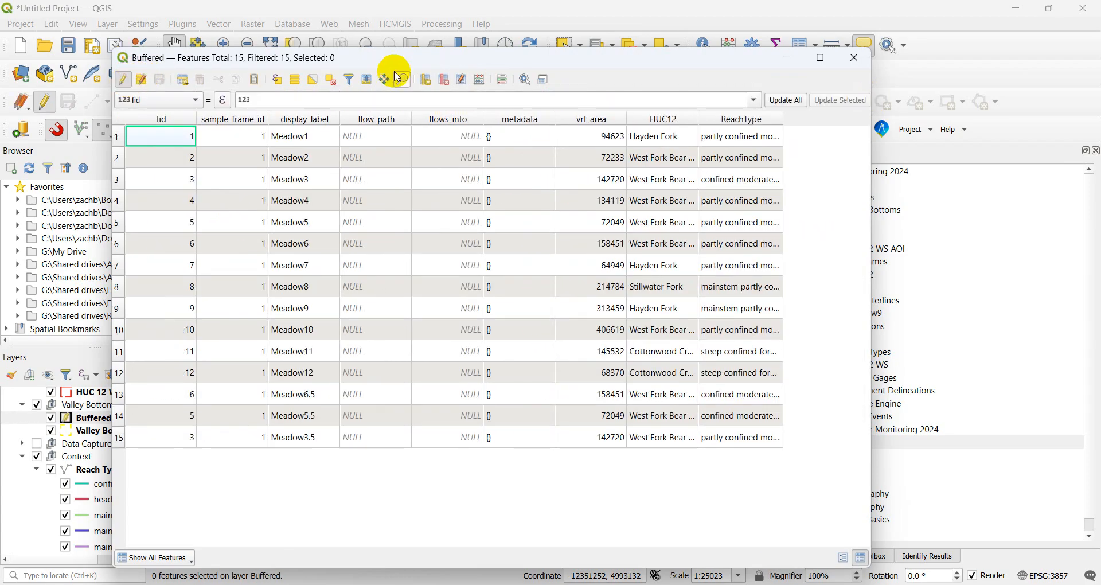
left_click(479, 82)
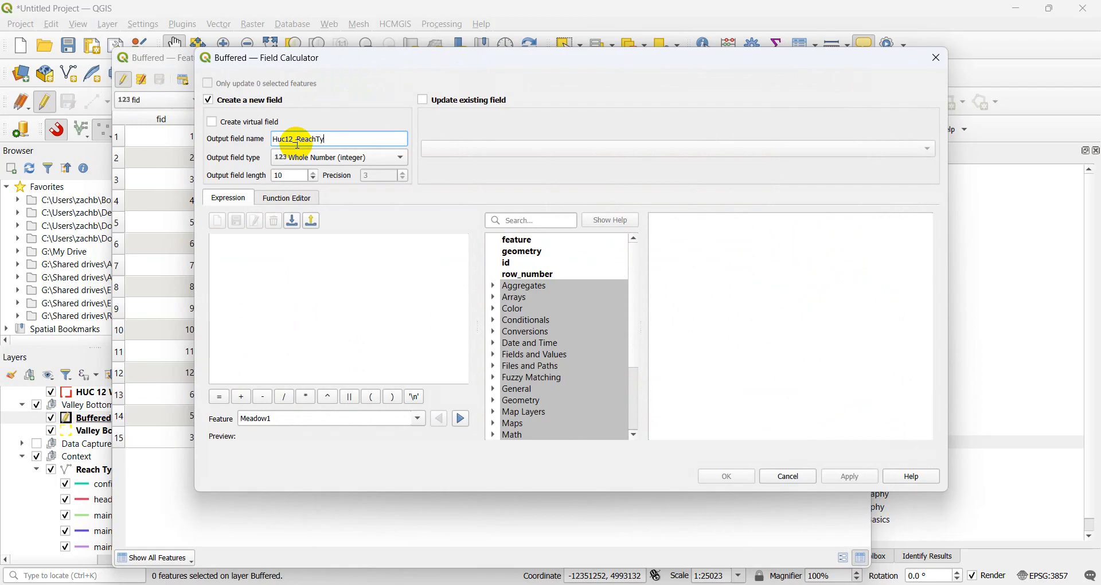
left_click(315, 156)
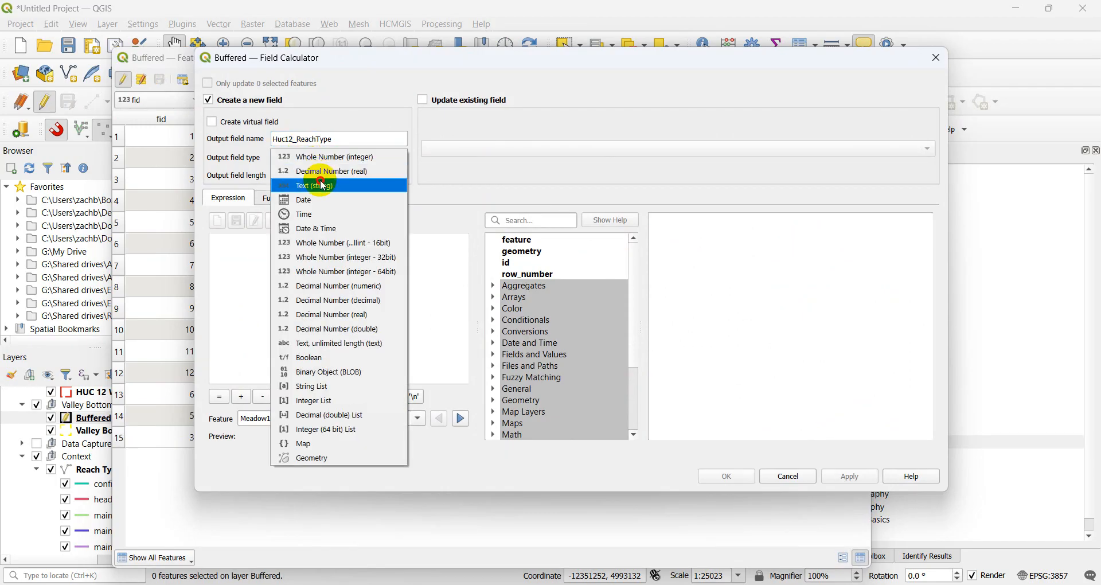
left_click(319, 182)
left_click(289, 172)
Calculate the new field with the expression HUC12+'-'+ReachType.
left_click(252, 303)
type("HUC12")
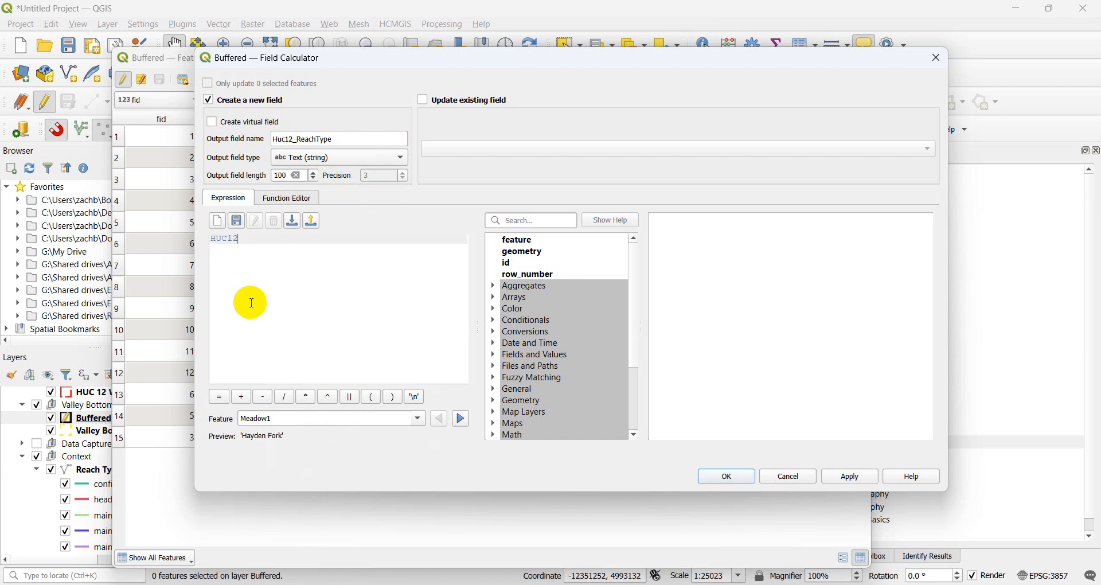
type("+")
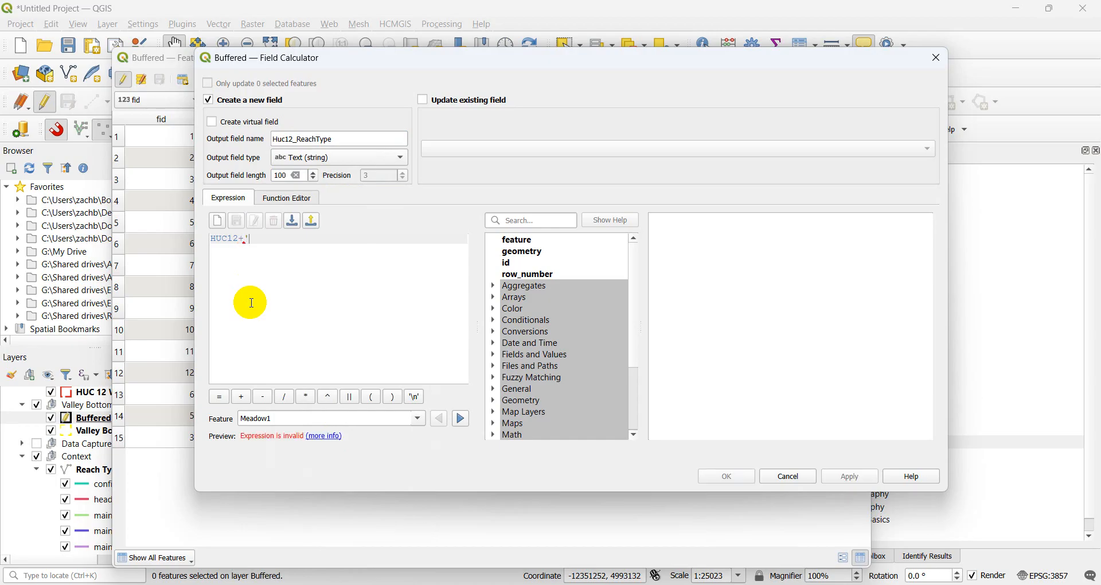
type("'-'+Rea")
left_click(319, 251)
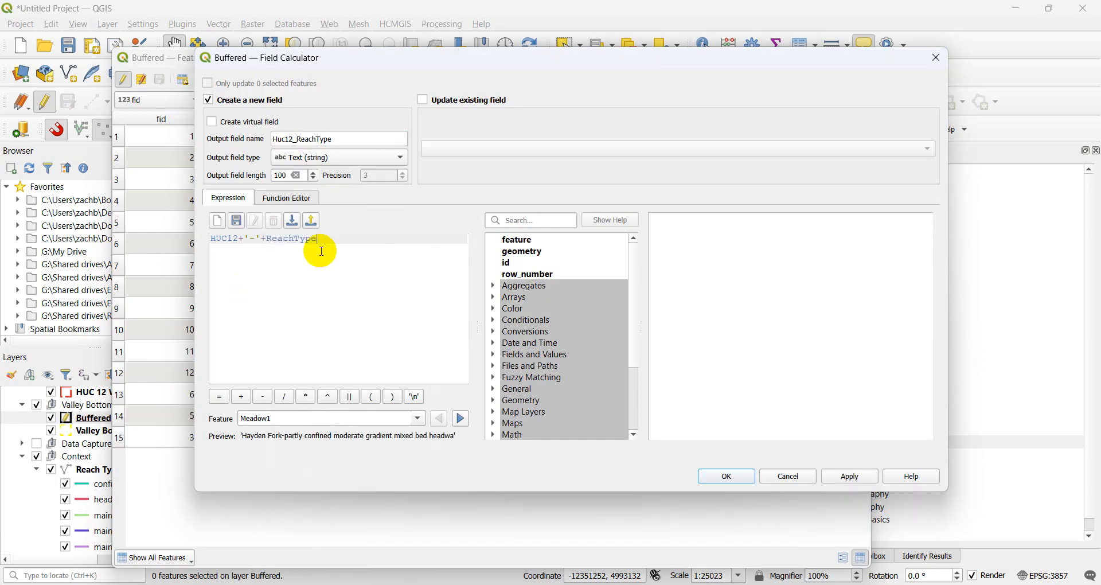
left_click(744, 479)
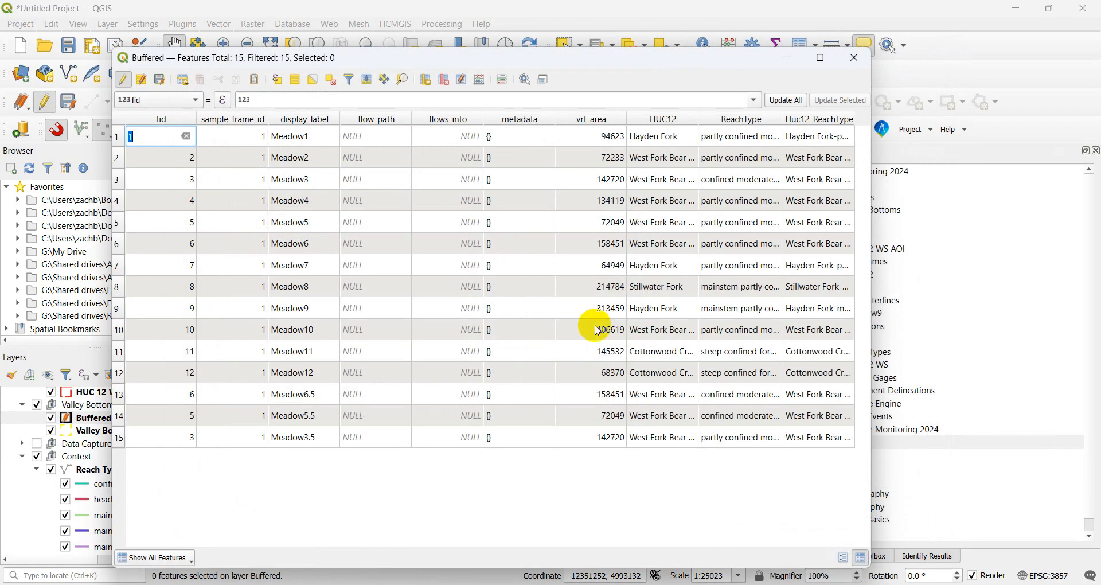
Widen the Huc12_ReachType column to check its values, save the Buffered layer edits and leave editing and the table.
double_click(854, 119)
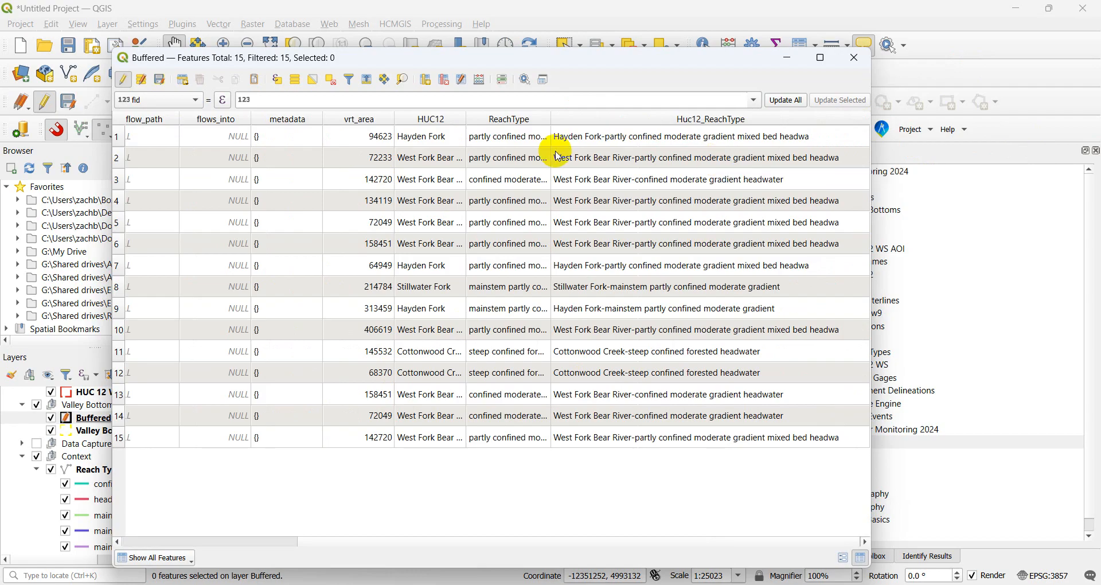
left_click(161, 79)
left_click(124, 79)
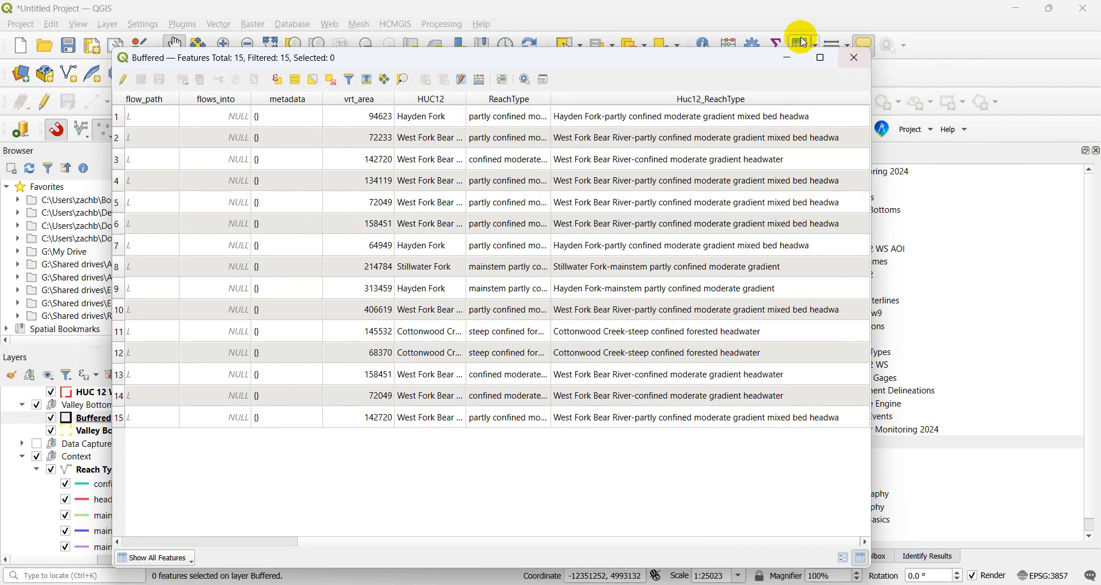
left_click(854, 58)
Dissolve the Buffered layer by the Huc12_ReachType field into a temporary layer.
left_click(223, 25)
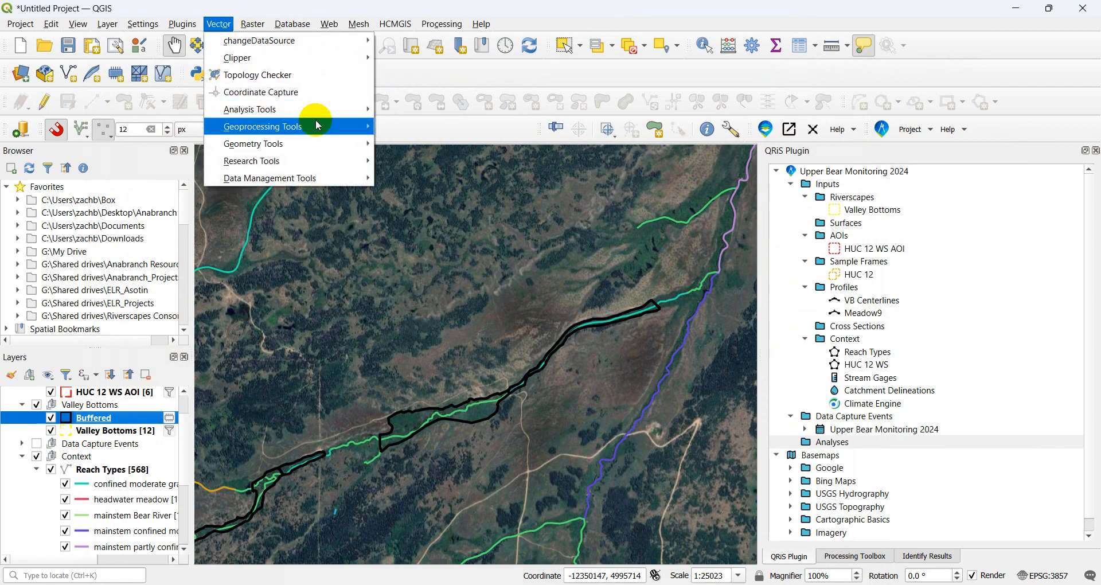
mouse_move(345, 129)
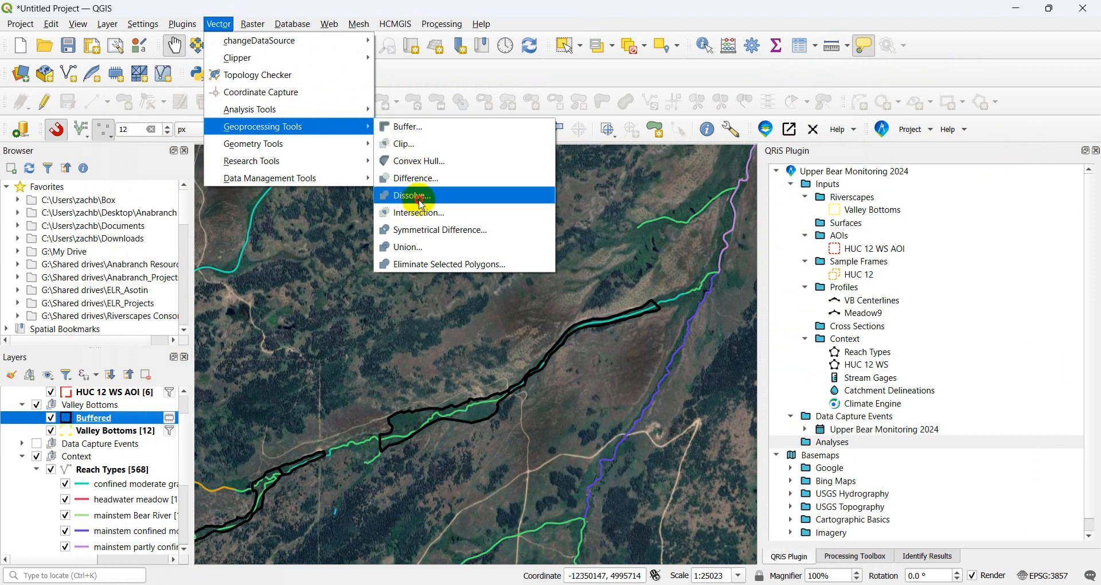
left_click(408, 196)
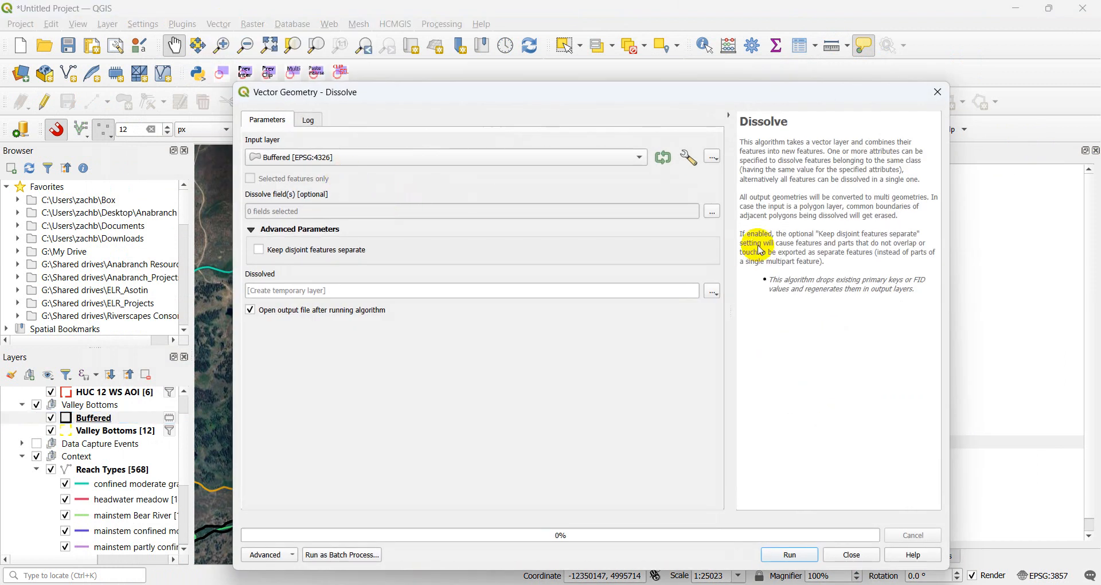
left_click(711, 211)
left_click(257, 265)
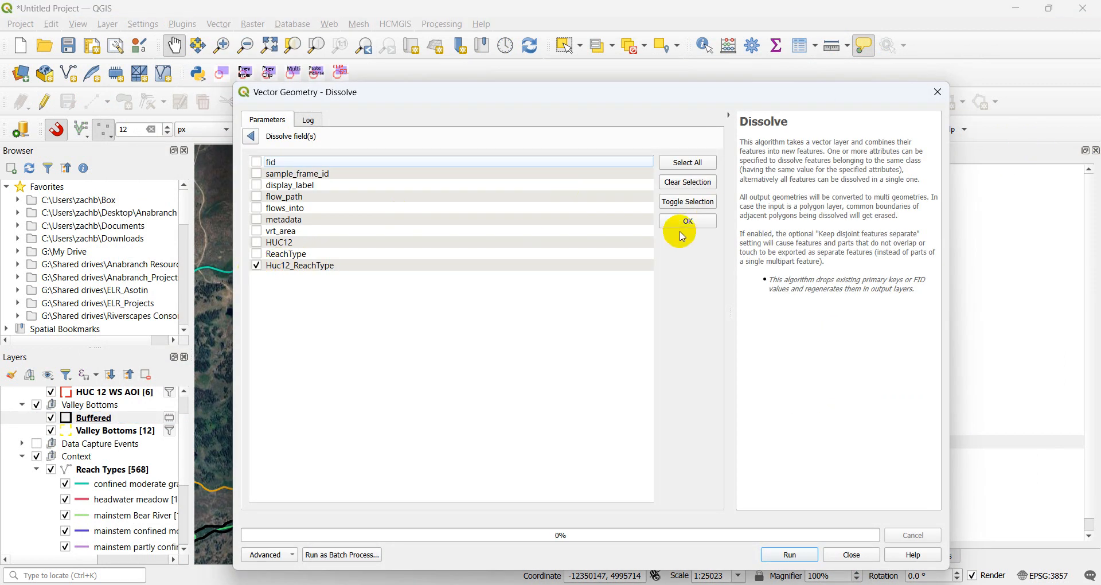
left_click(686, 221)
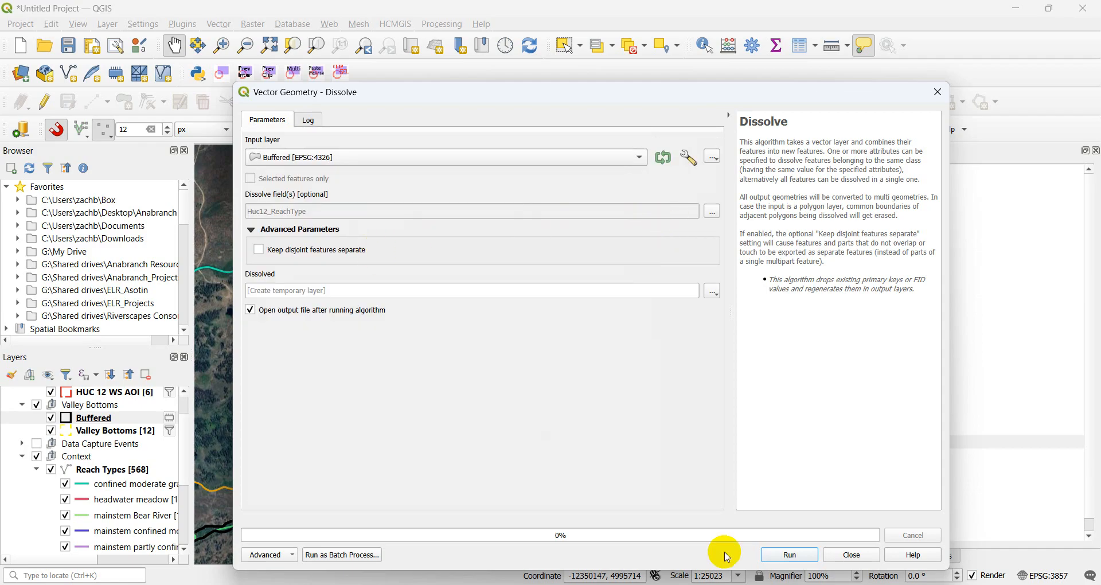
left_click(790, 555)
left_click(851, 554)
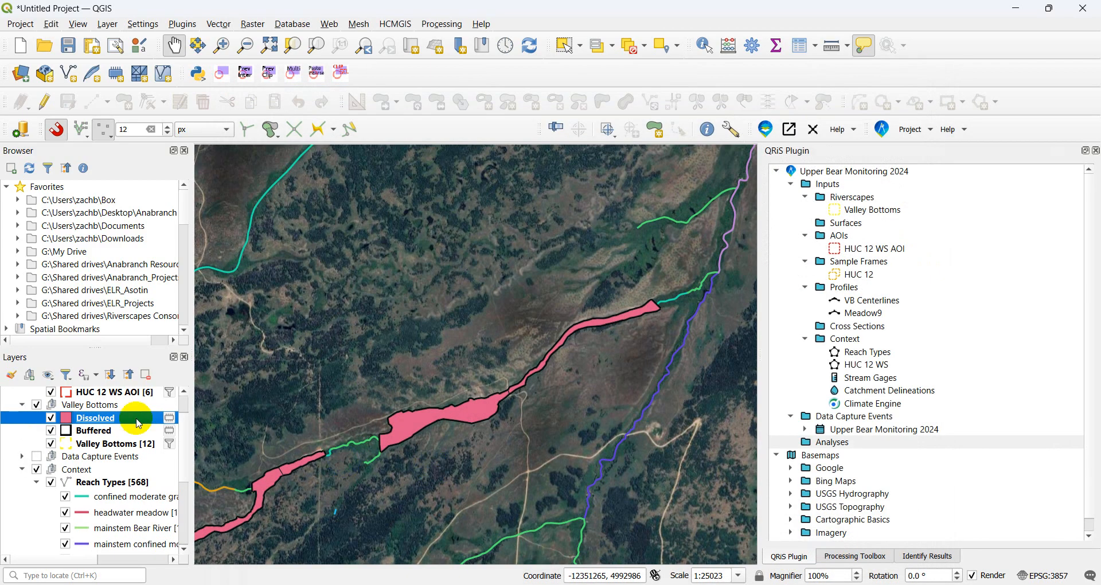
Review the attribute table of the Dissolved layer.
right_click(123, 418)
left_click(184, 229)
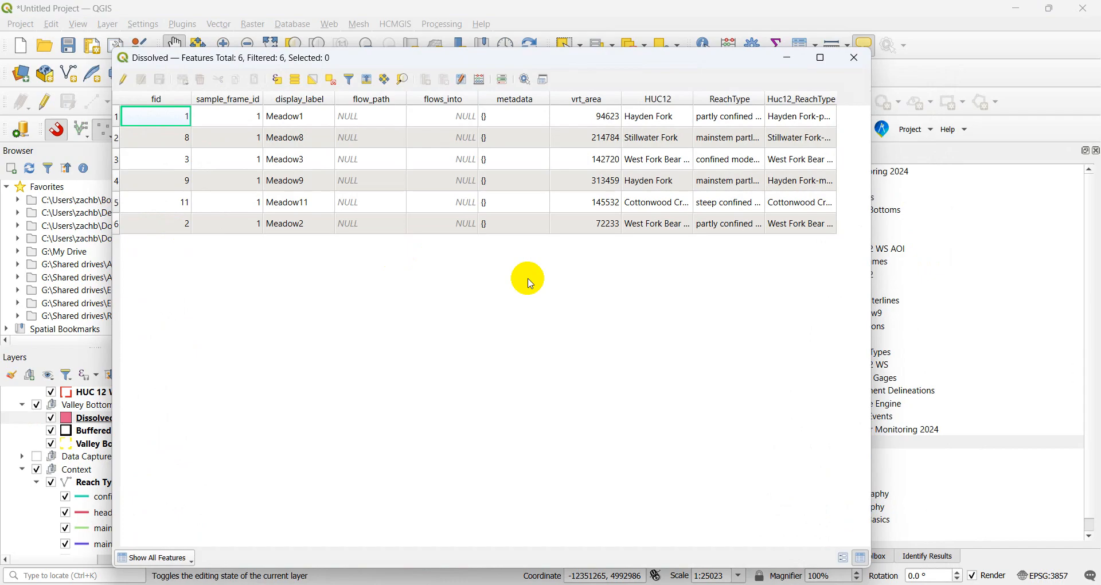
left_click(857, 55)
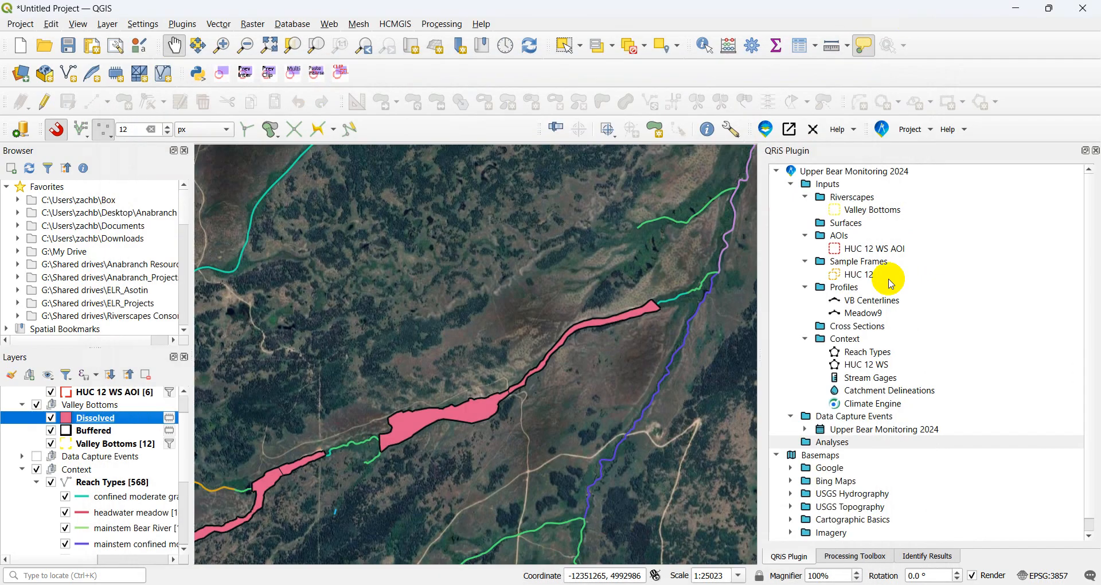
Begin importing a QRiS sample frame from the temporary Dissolved layer and name it HUC12-ReachType.
right_click(860, 262)
mouse_move(909, 319)
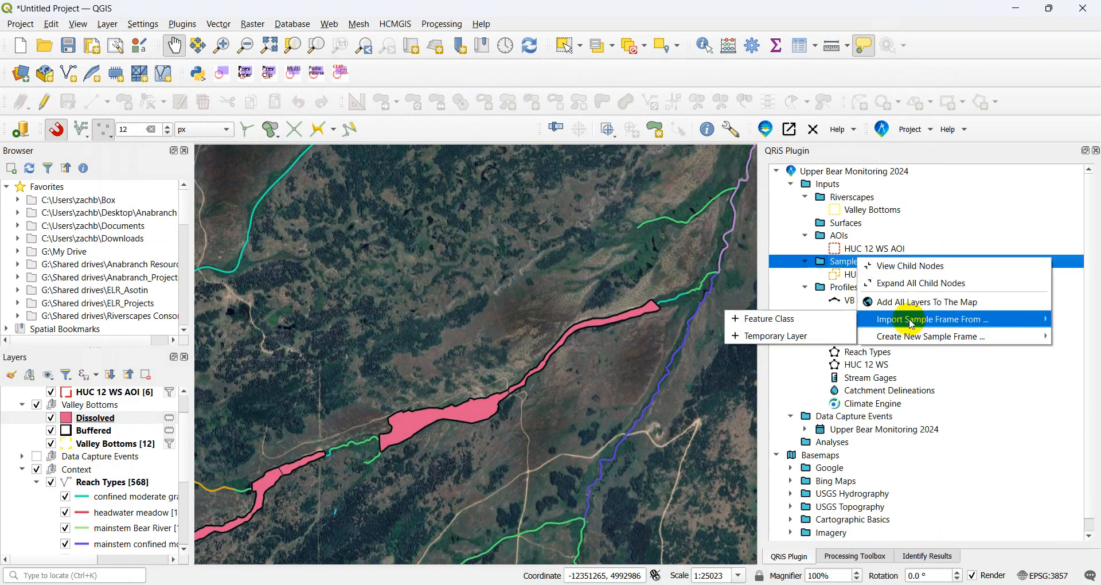
left_click(817, 338)
left_click(596, 312)
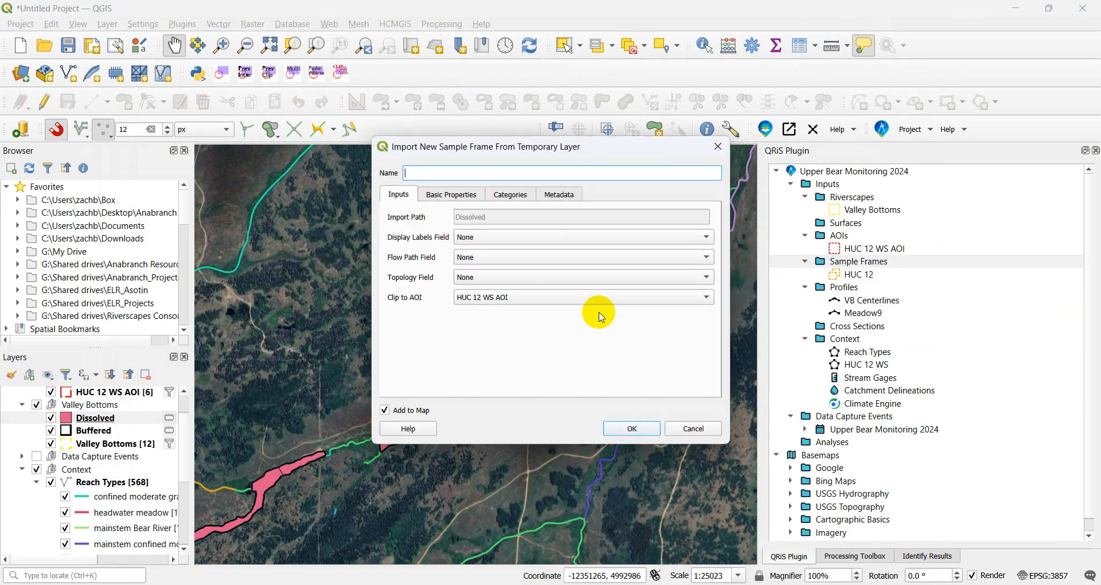
type("Huc")
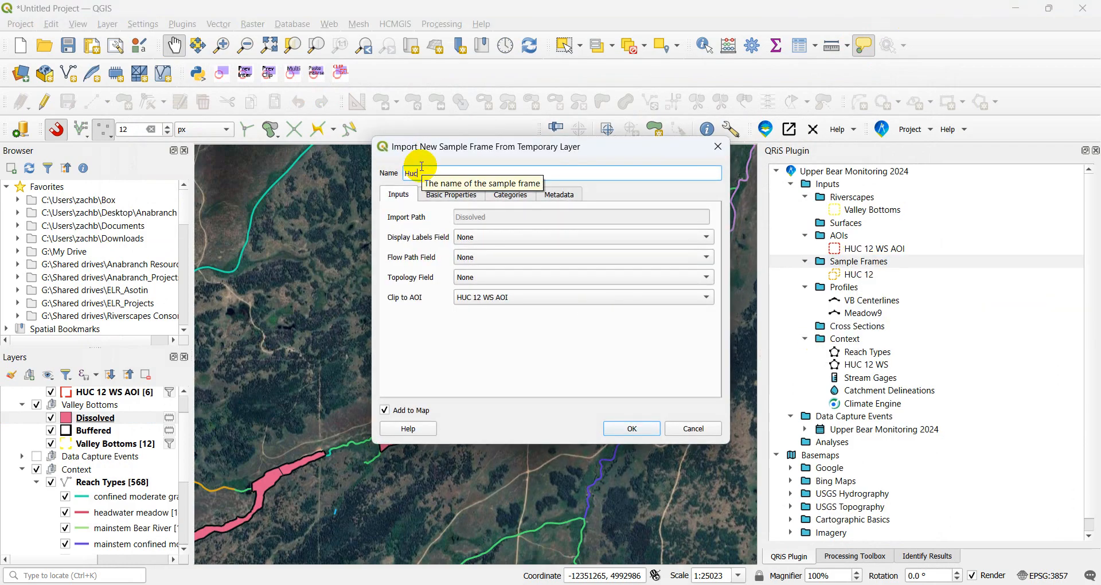
key("BackSpace")
key("BackSpace")
type("UC12_ReachTyp")
key("BackSpace")
type("-")
Use Huc12_ReachType as the sample frame's display labels field and retain the full dataset extent without clipping to an AOI.
left_click(471, 236)
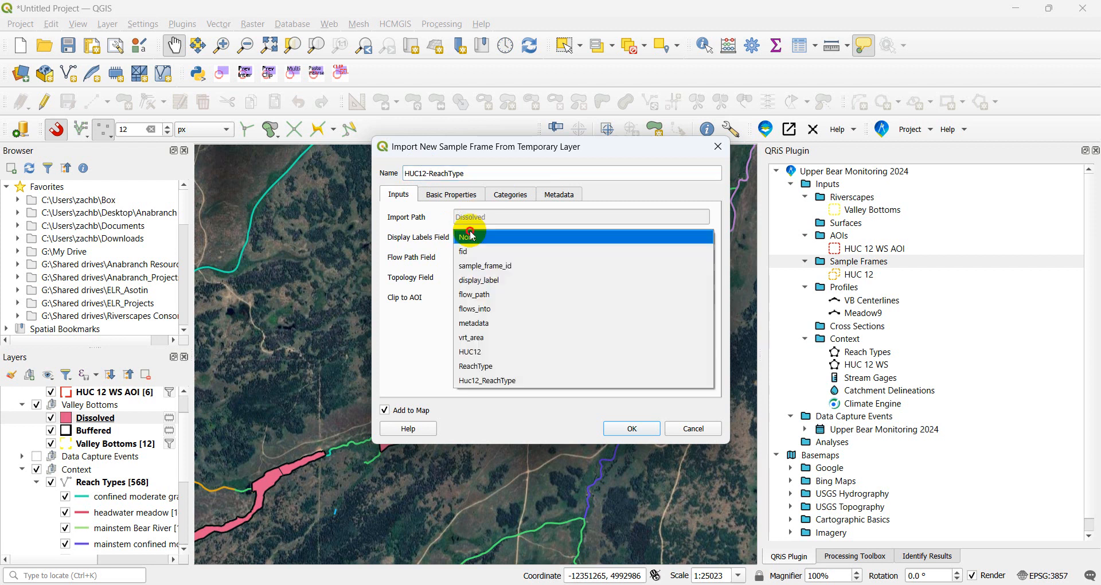
left_click(517, 383)
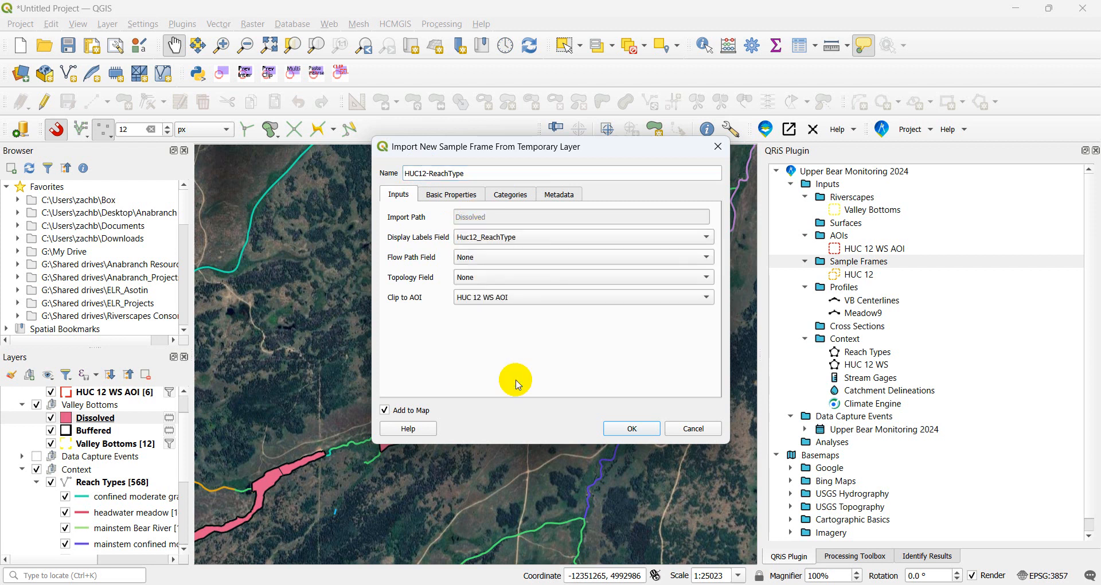
left_click(487, 297)
left_click(489, 301)
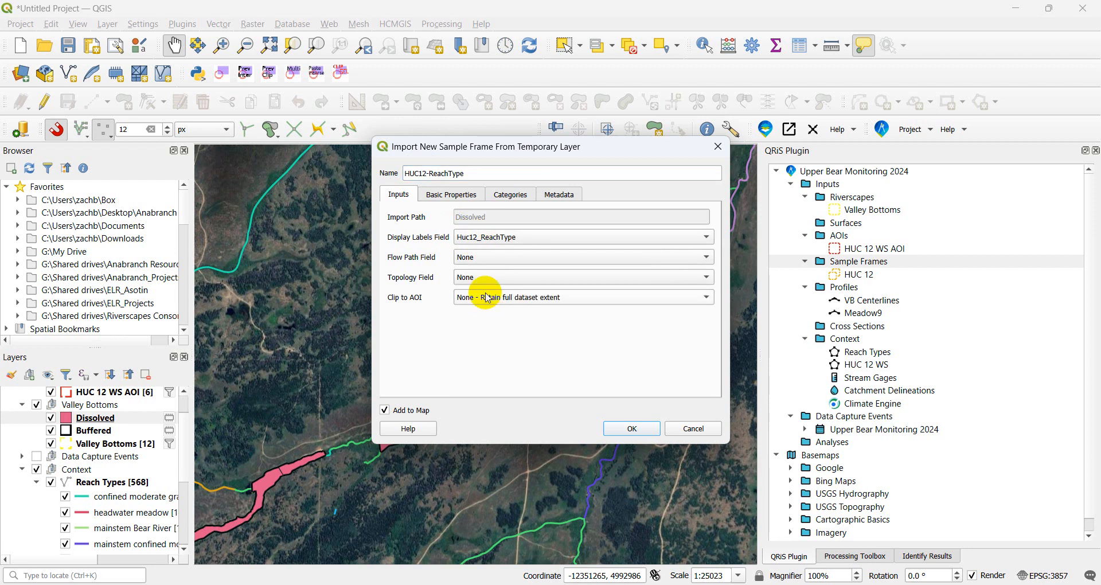
Exclude every field, from fid to Huc12_ReachType, from the sample frame categories and import the sample frame.
left_click(510, 195)
left_click(401, 238)
left_click(401, 254)
left_click(401, 269)
left_click(400, 285)
left_click(400, 300)
left_click(401, 315)
left_click(400, 331)
left_click(400, 347)
left_click(400, 362)
left_click(401, 377)
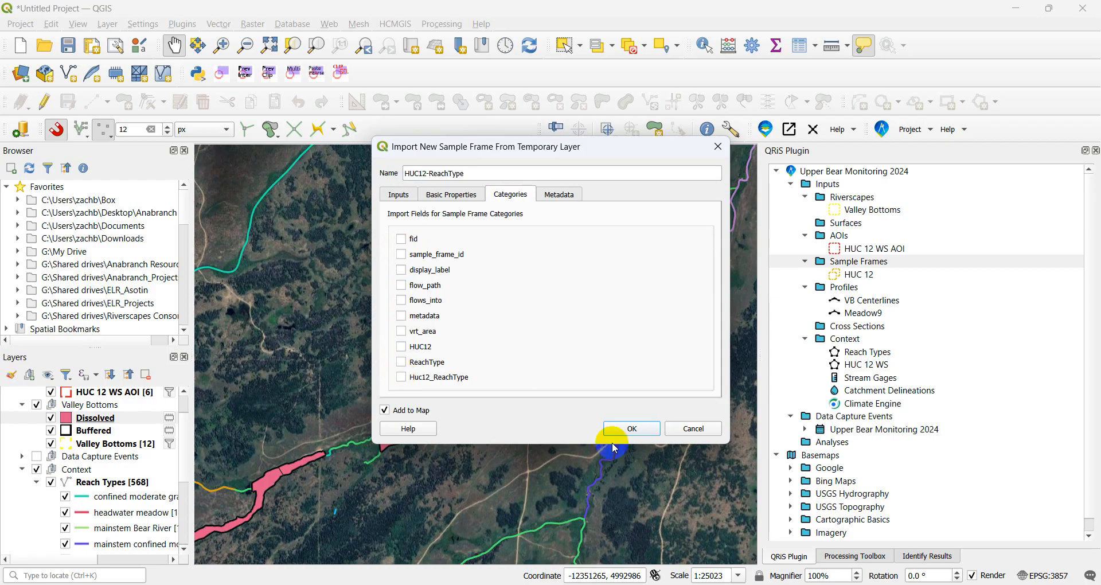
left_click(632, 428)
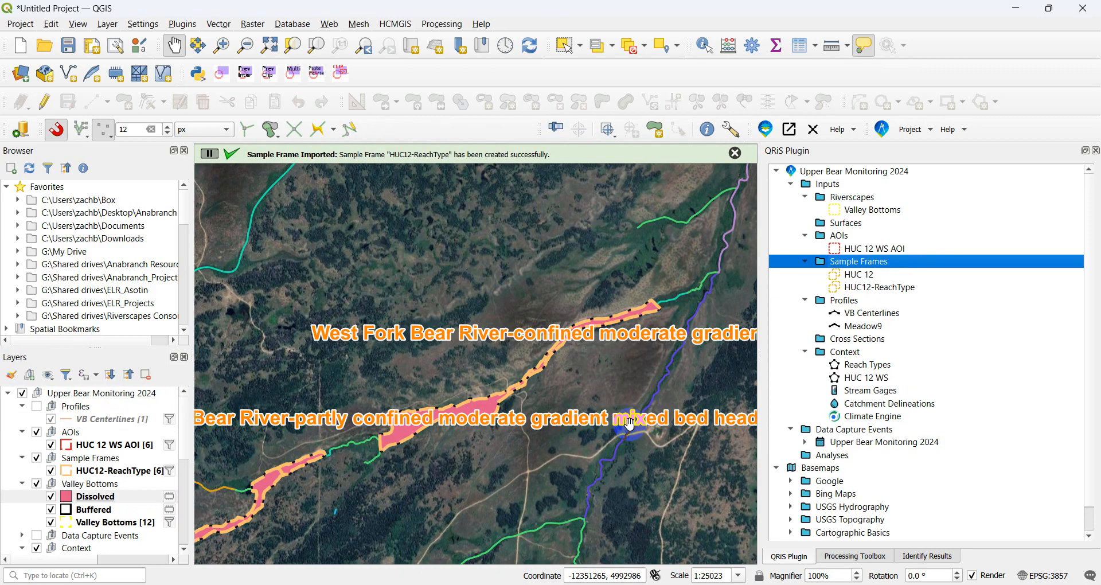
Hide the Dissolved and Buffered layers on the map.
left_click(54, 499)
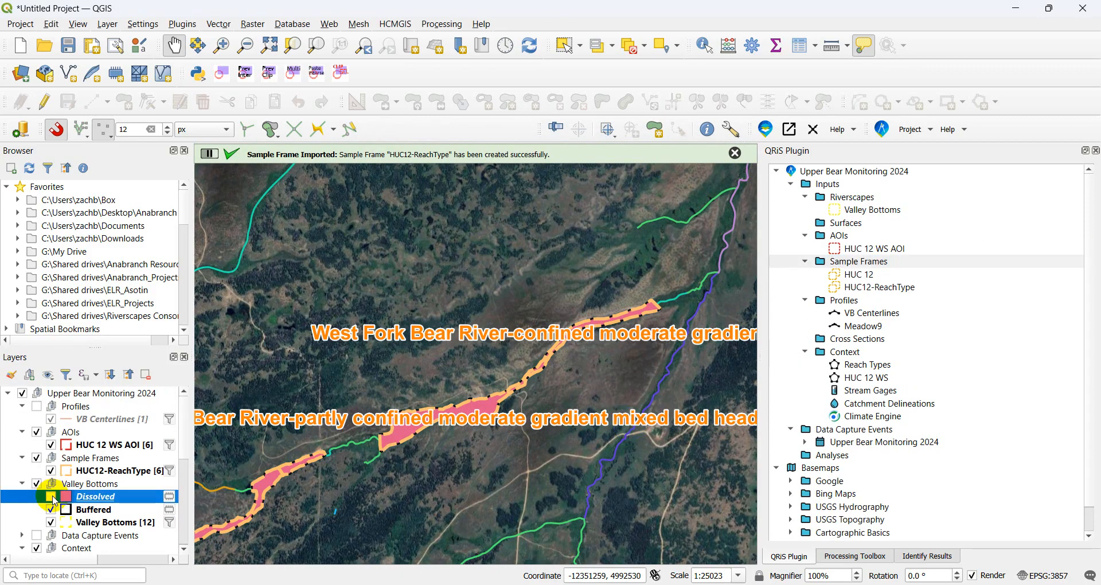
left_click(51, 509)
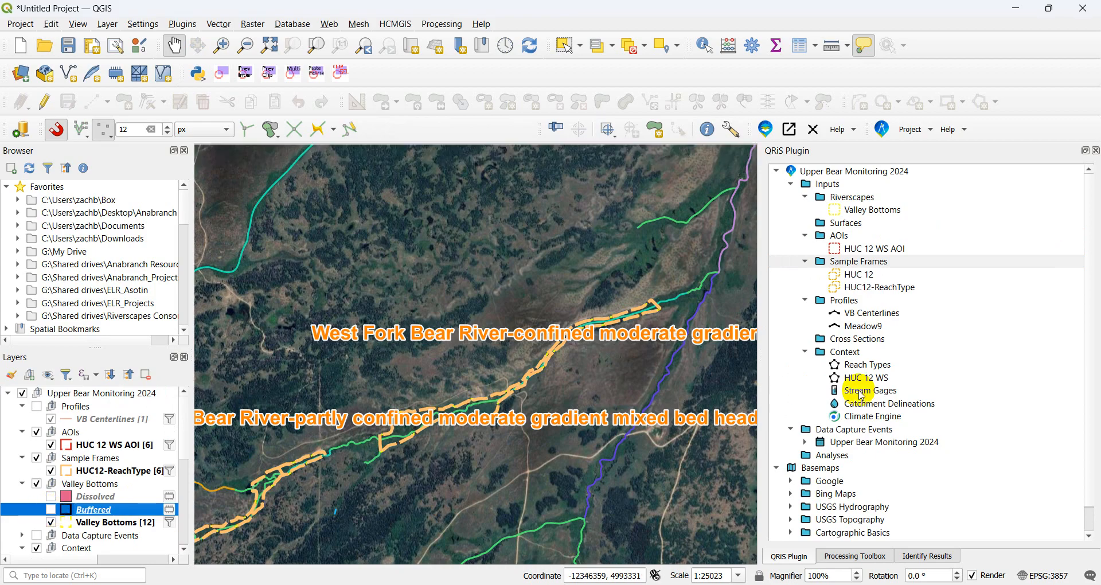
Create a new analysis named HUC12_ReachTypes that uses the HUC12-ReachType sample frame as its analysis masks.
right_click(852, 455)
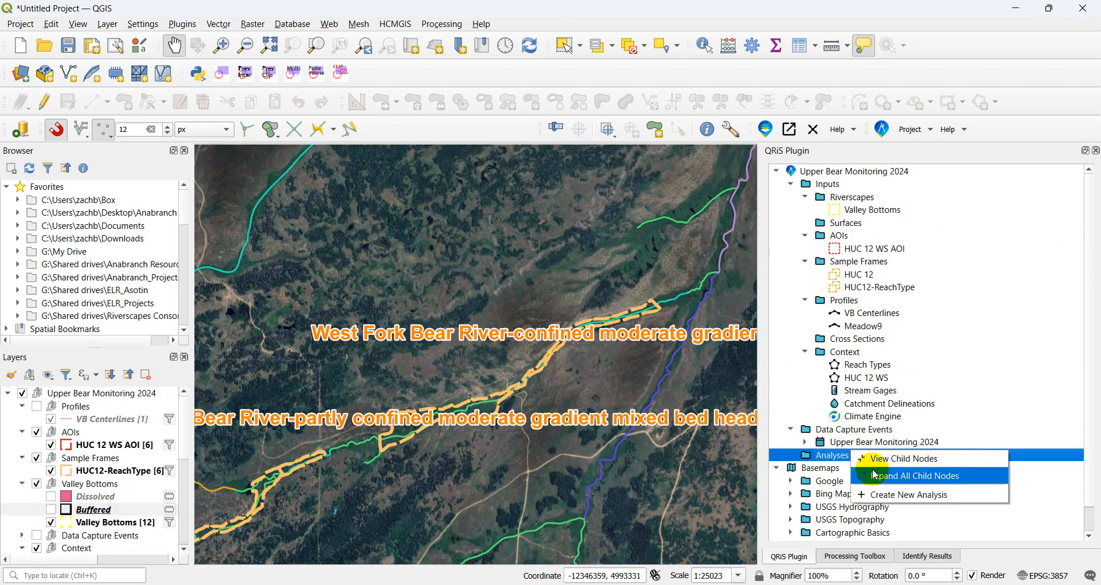
left_click(891, 494)
type("HUC12_Re")
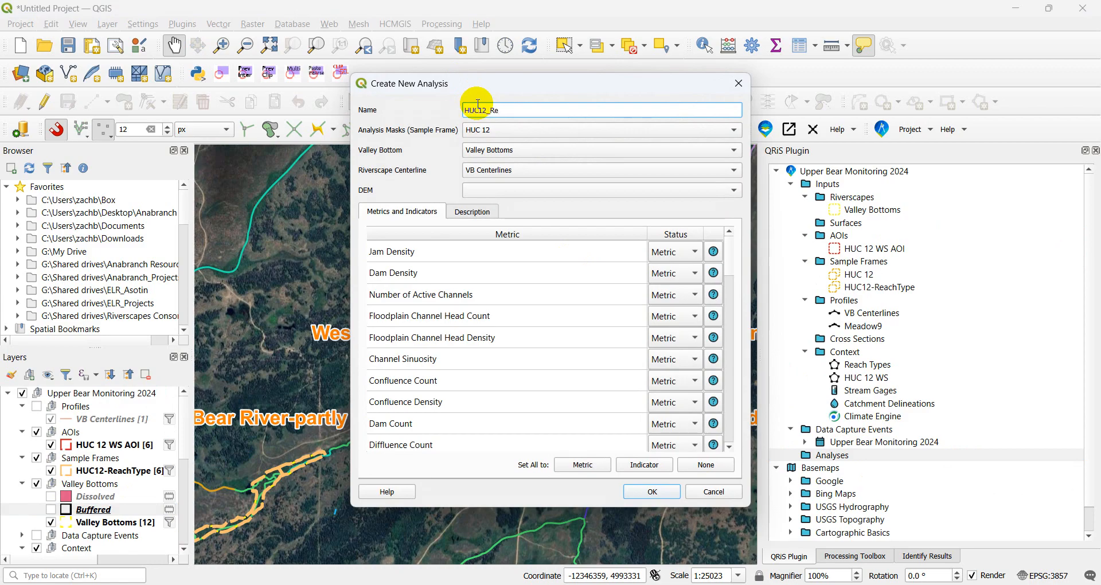
type("achTypes")
left_click(476, 130)
left_click(516, 143)
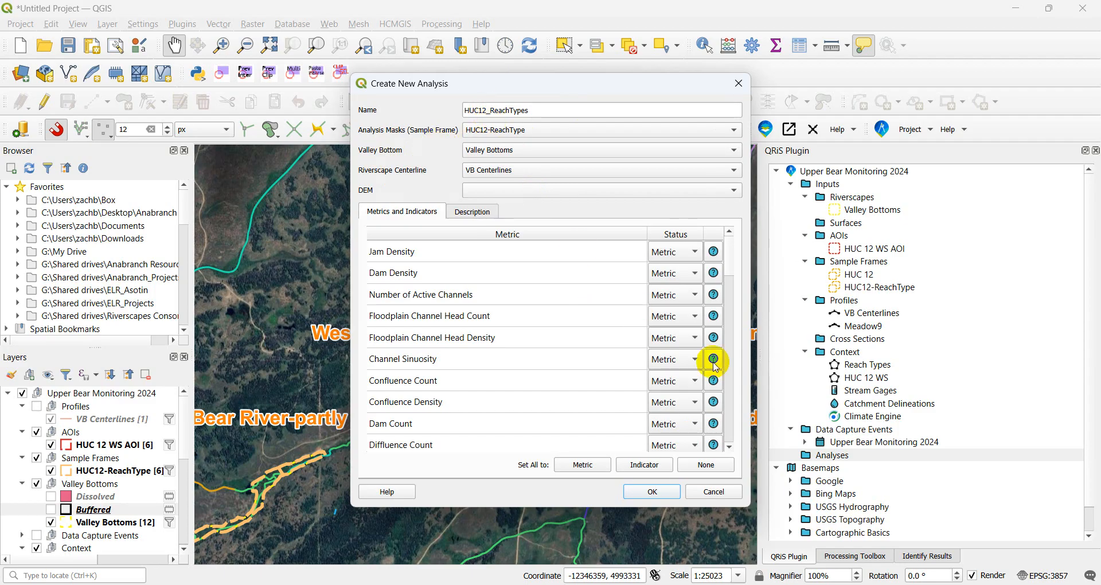
left_click(658, 491)
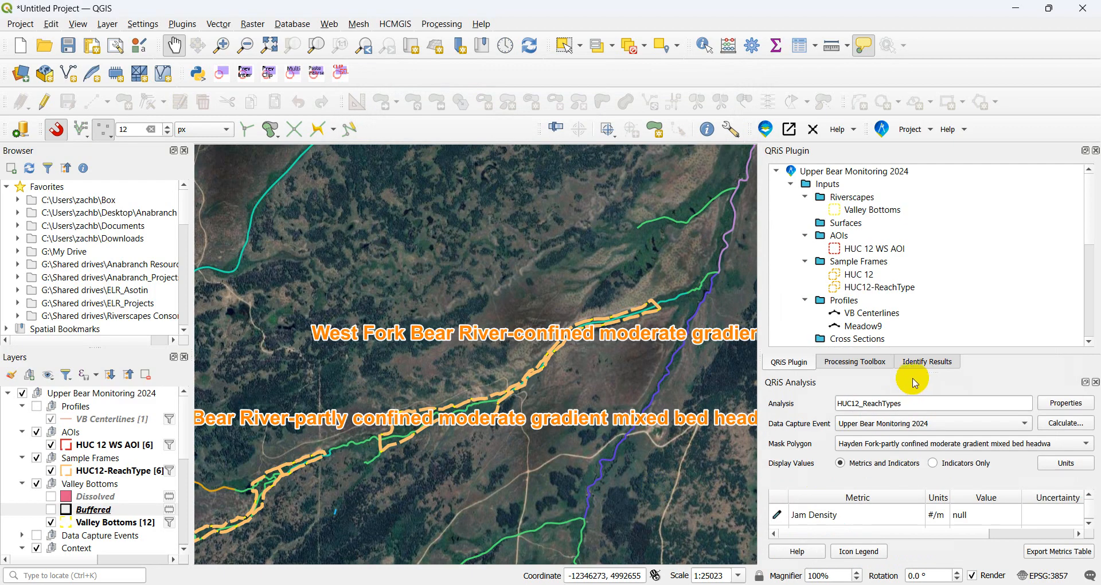
Calculate all metrics for the West Fork Bear River-confined moderate gradient headwater mask polygon, for only the active data capture event and sample frame.
left_click_drag(928, 372, 946, 216)
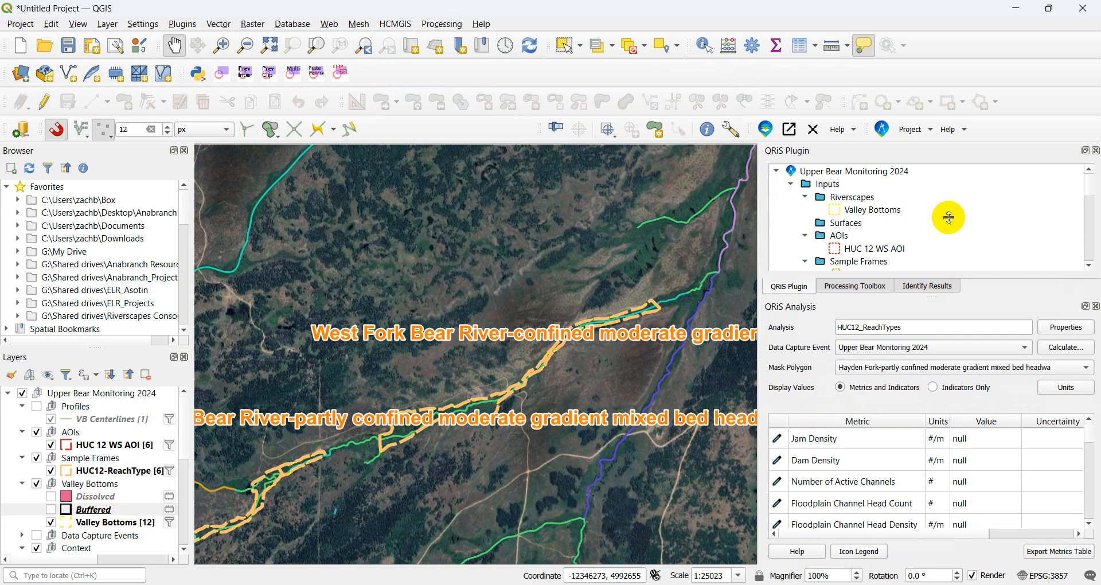
left_click(903, 367)
left_click(880, 396)
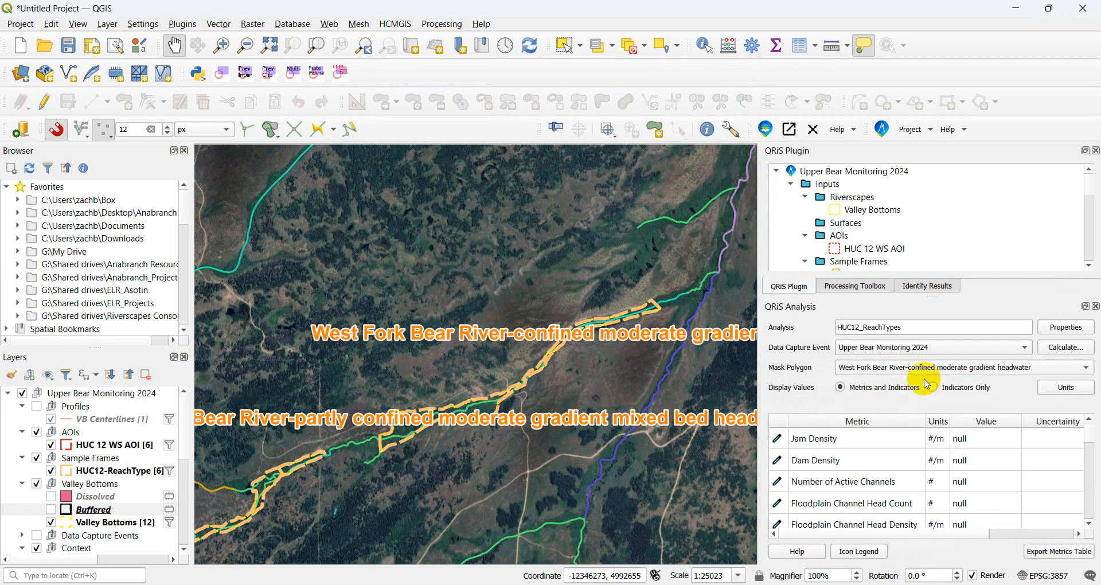
left_click(1062, 351)
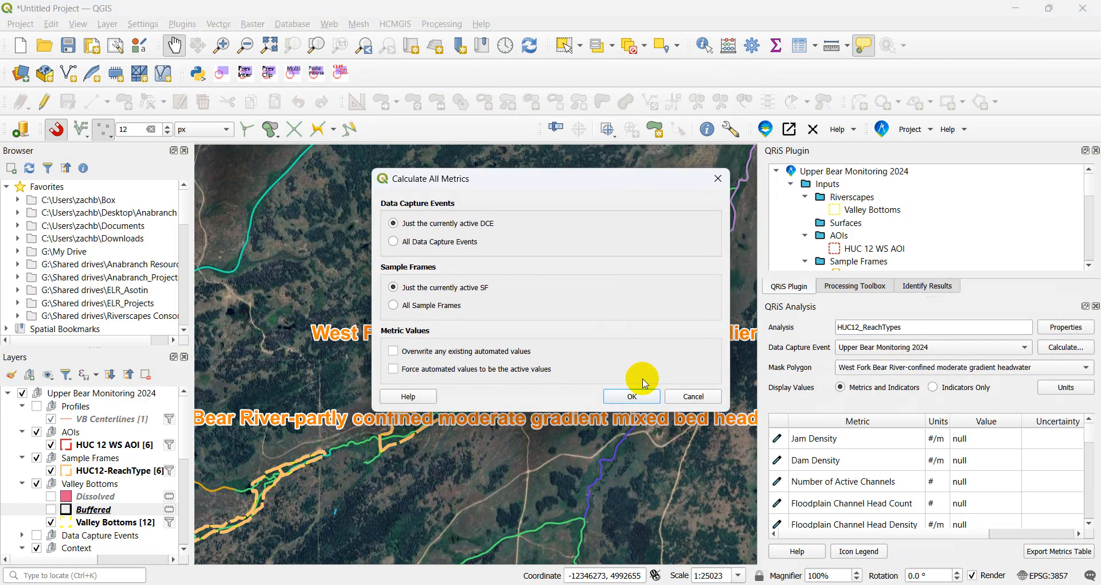
left_click(641, 395)
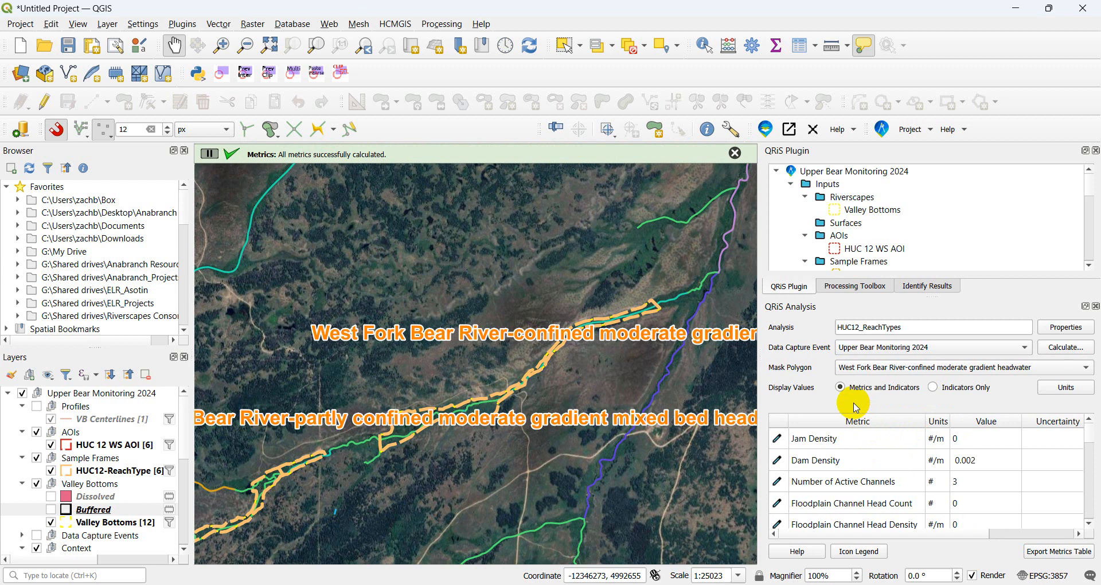
Calculate all metrics for the Hayden Fork-partly confined moderate gradient mixed bed headwa mask polygon with the default calculation options.
left_click(870, 368)
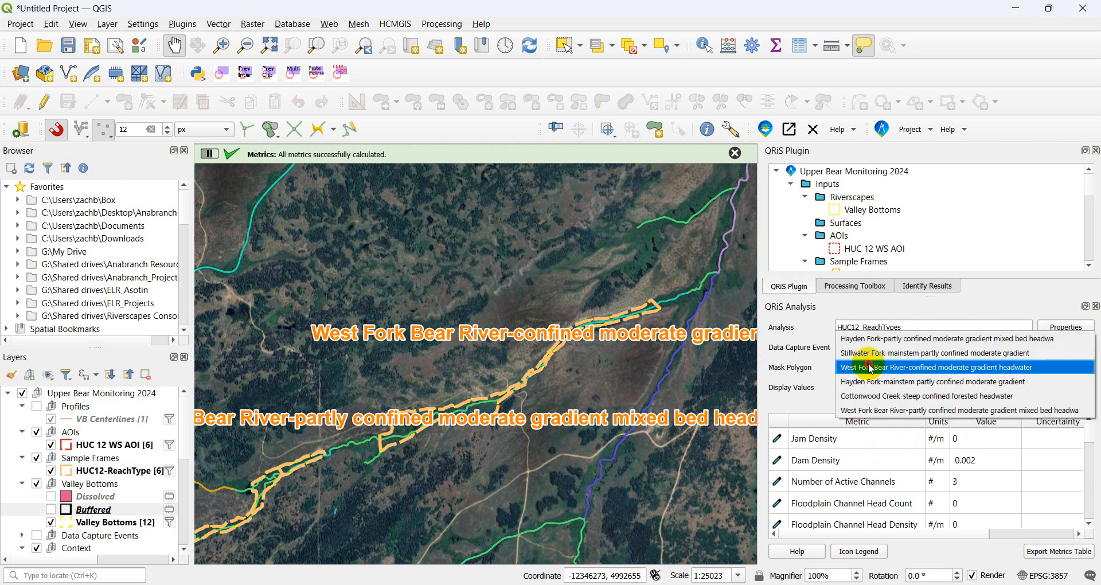
left_click(870, 367)
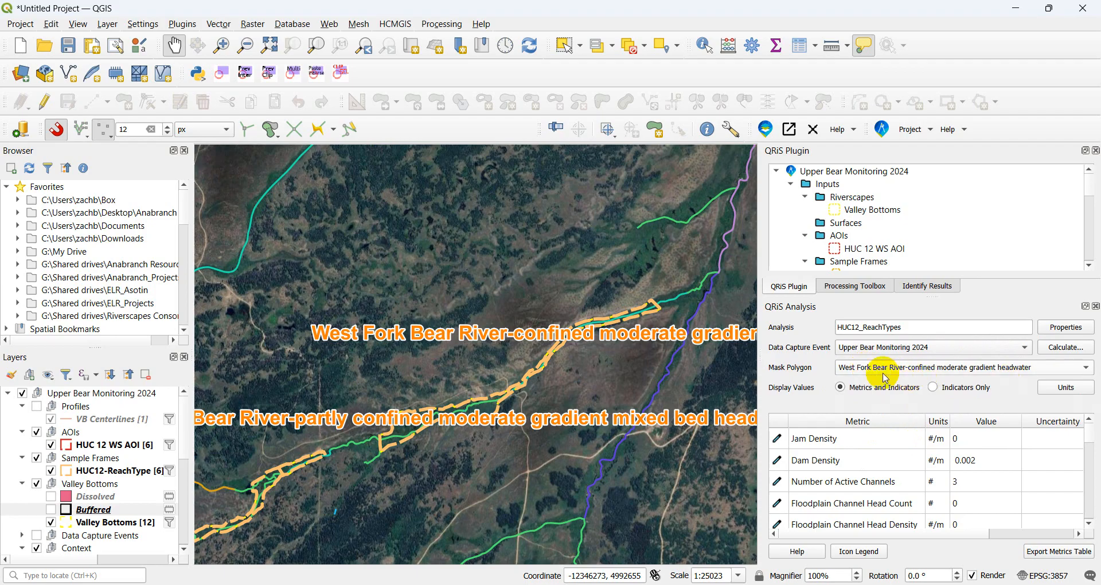
left_click(935, 374)
left_click(916, 338)
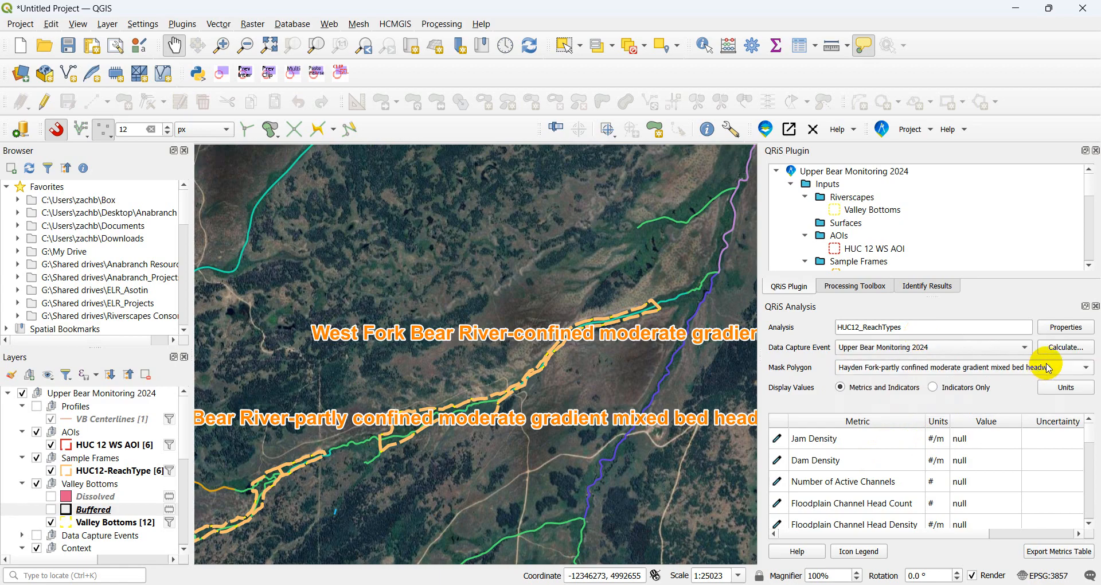
left_click(1057, 347)
left_click(632, 395)
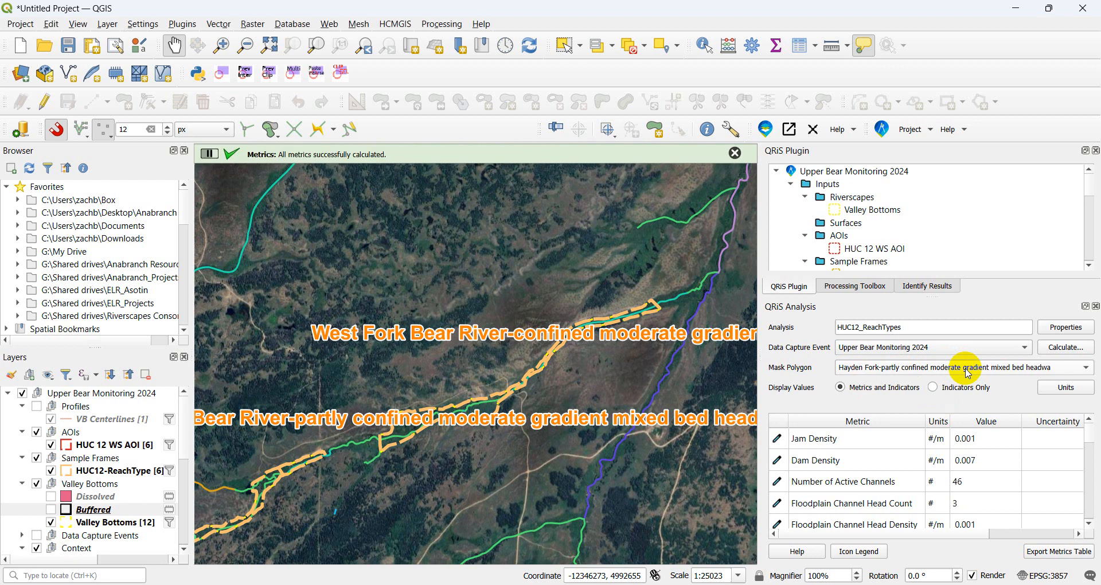
Calculate all metrics for the West Fork Bear River-partly confined moderate gradient mixed bed headwa mask polygon.
scroll(591, 430, "down", 3)
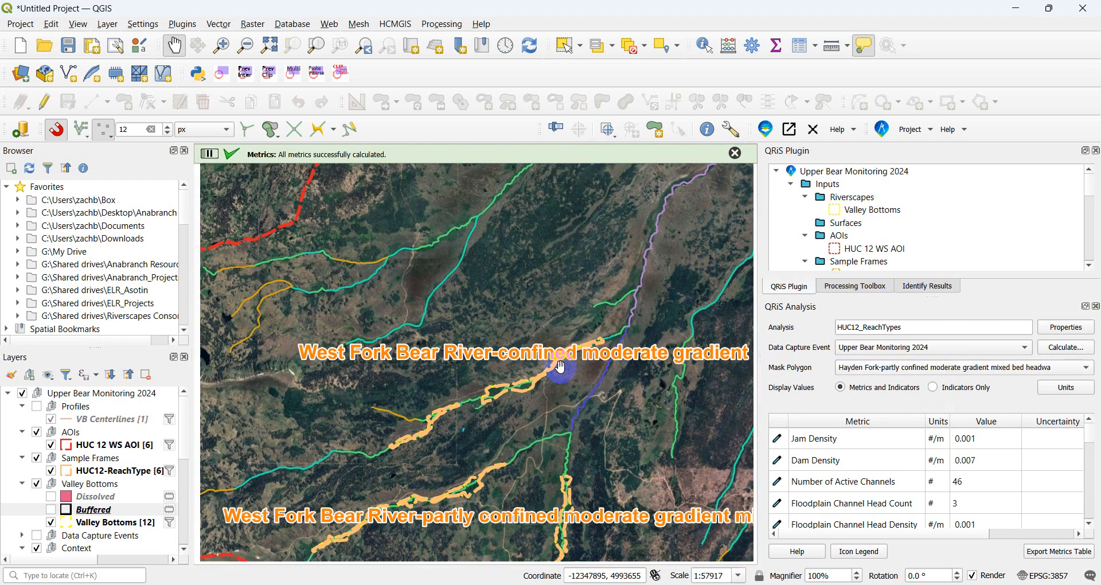
left_click_drag(591, 430, 517, 343)
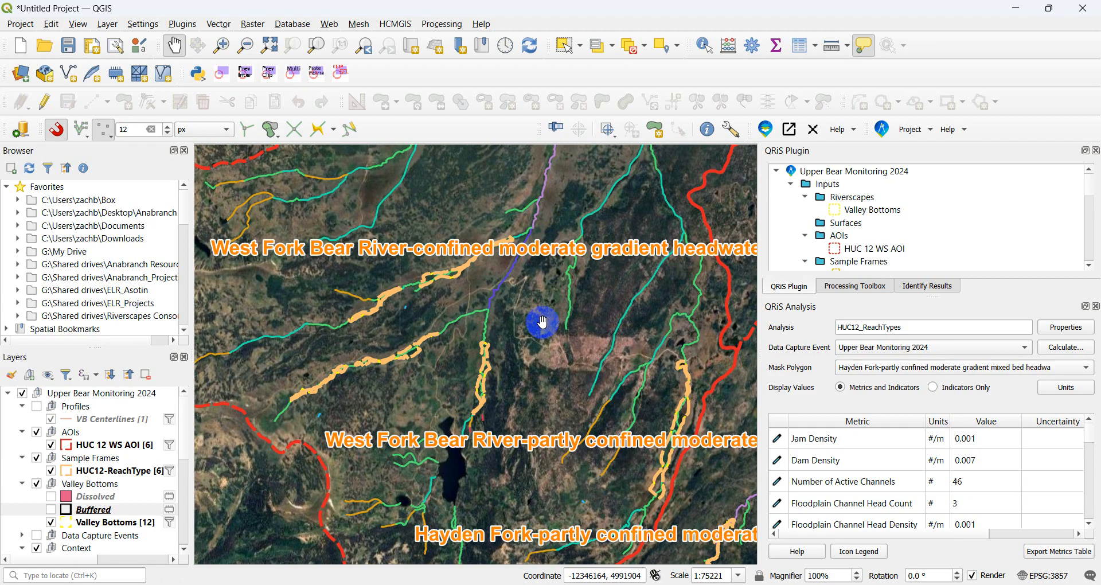
left_click(968, 372)
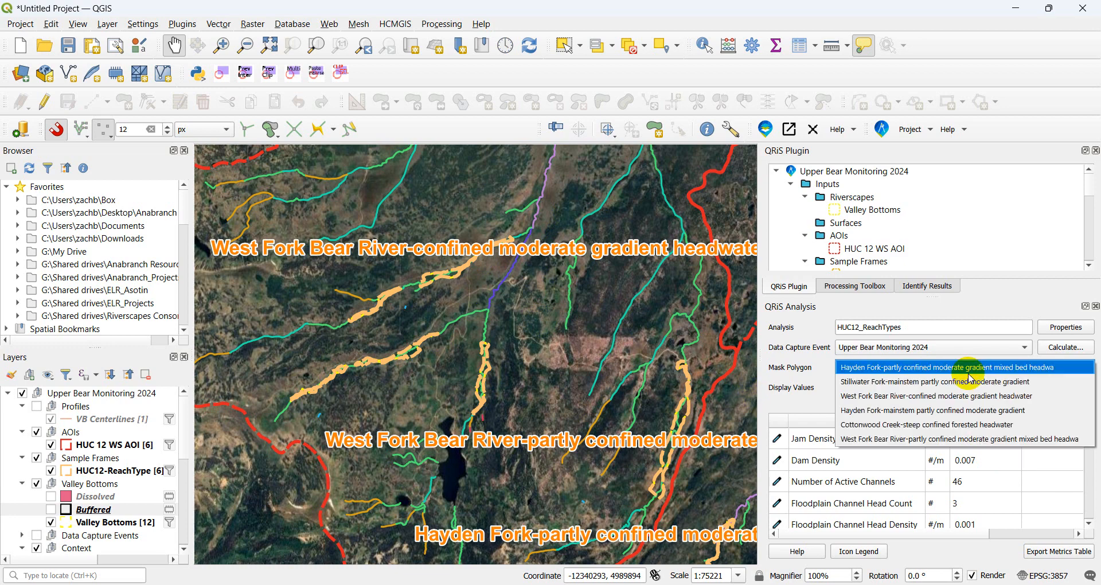
left_click(809, 381)
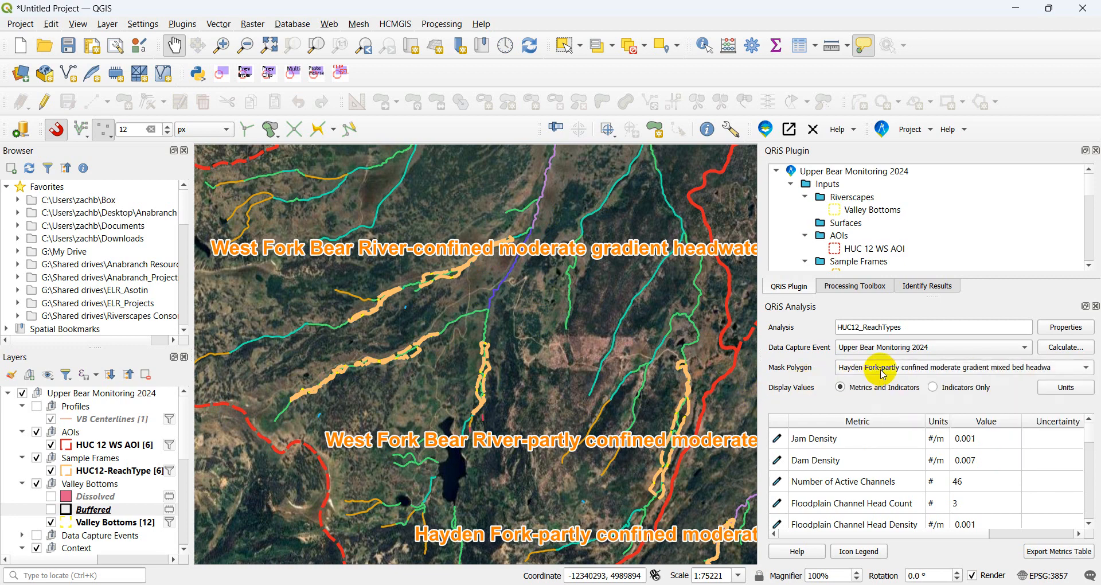
left_click(880, 370)
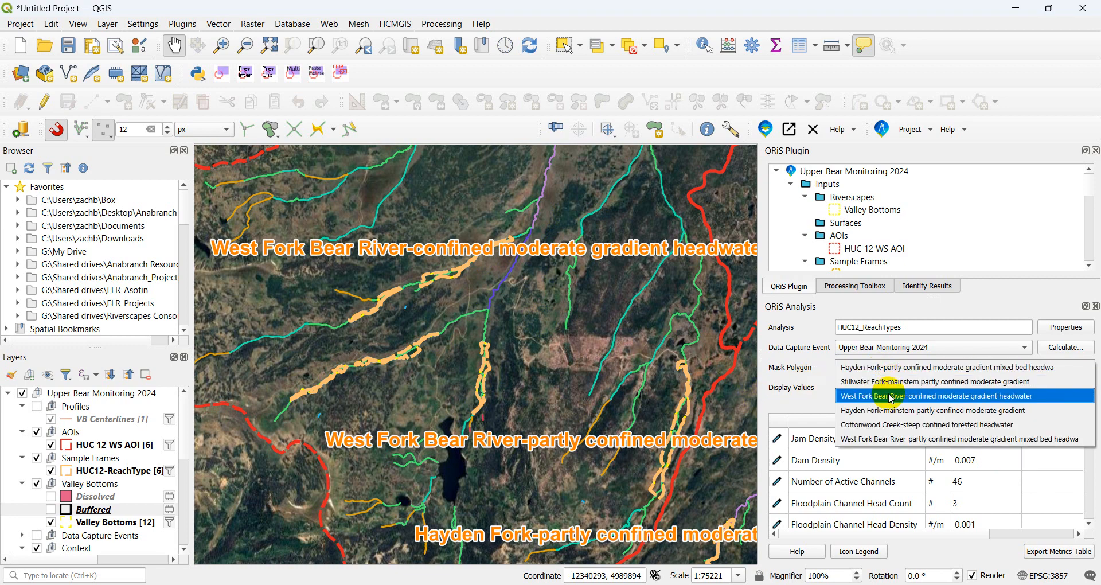
left_click(900, 439)
left_click(1065, 347)
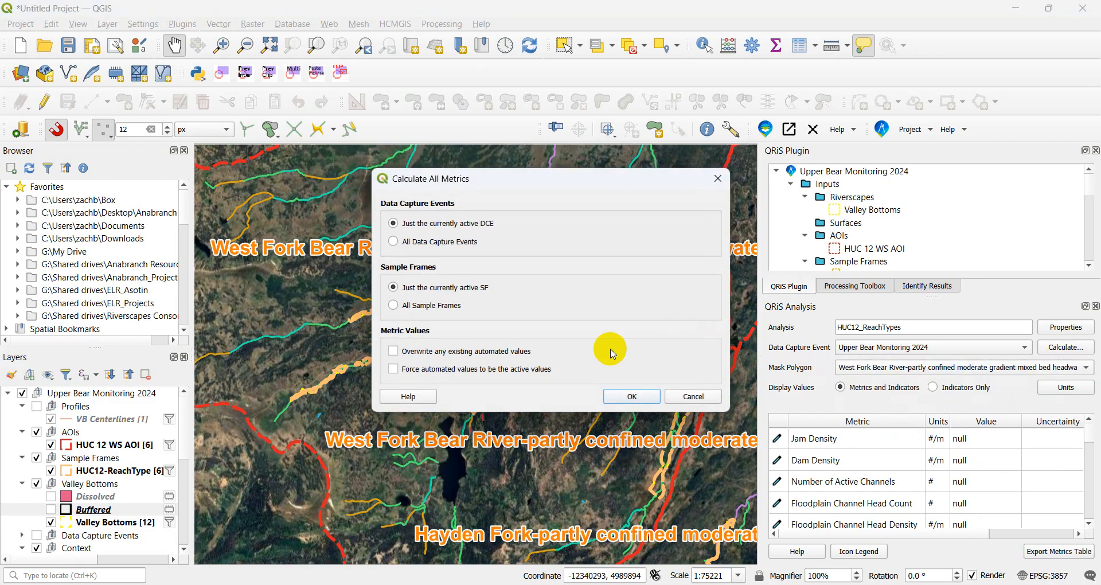
left_click(633, 397)
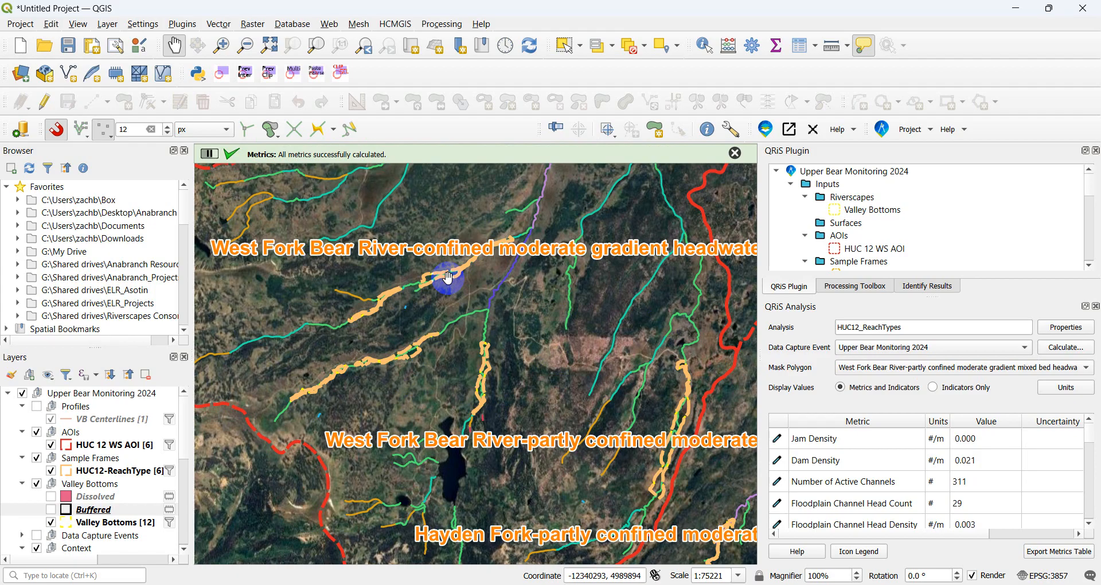
Select the West Fork Bear River-partly confined moderate gradient mixed bed headwa feature in the HUC12-ReachType attribute table.
left_click(103, 471)
right_click(103, 471)
left_click(185, 297)
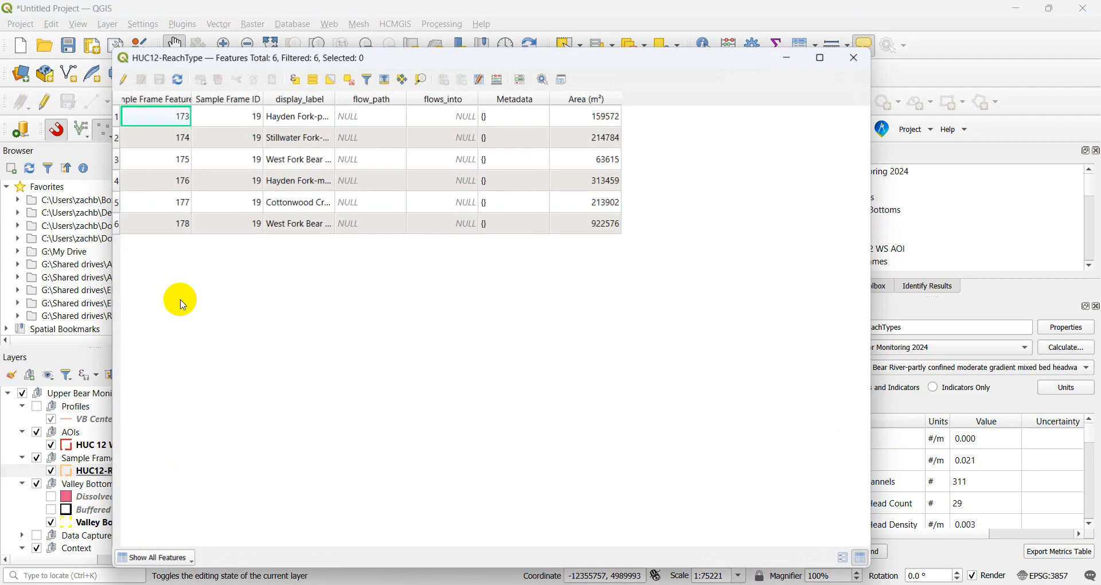
left_click_drag(334, 100, 667, 143)
left_click(118, 225)
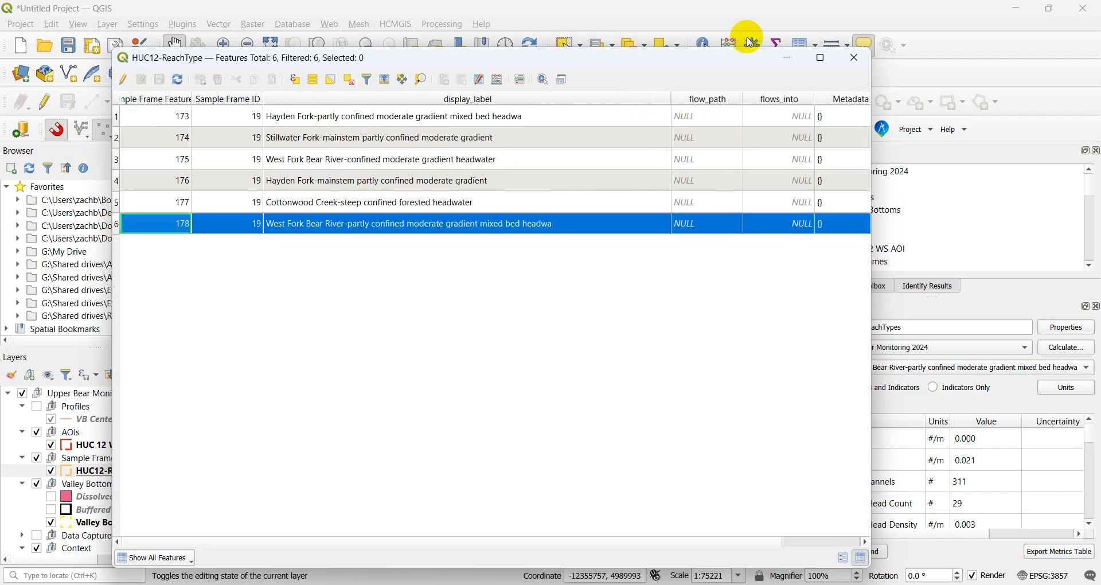
left_click(854, 58)
left_click(218, 24)
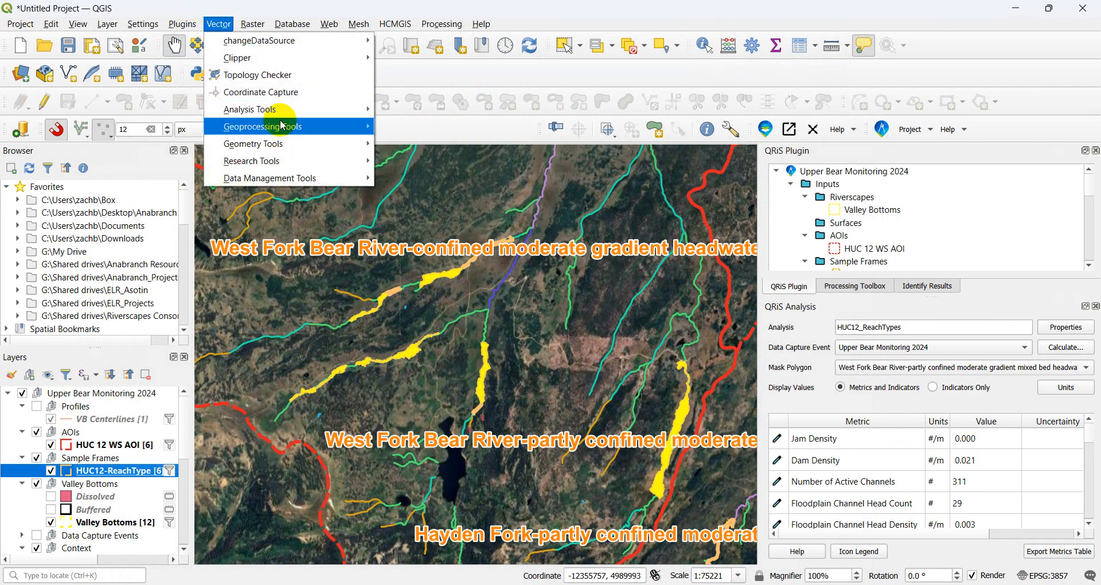
mouse_move(280, 126)
left_click(411, 144)
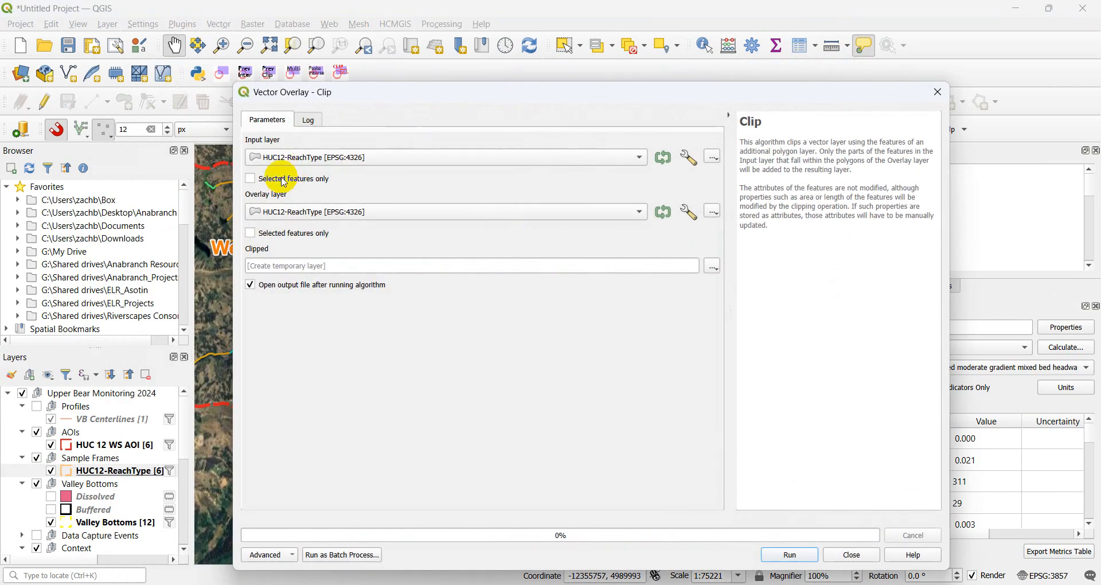
left_click(938, 92)
Set up a Clip with HUC12-ReachType as the overlay layer, restricted to its selected features only.
left_click(219, 24)
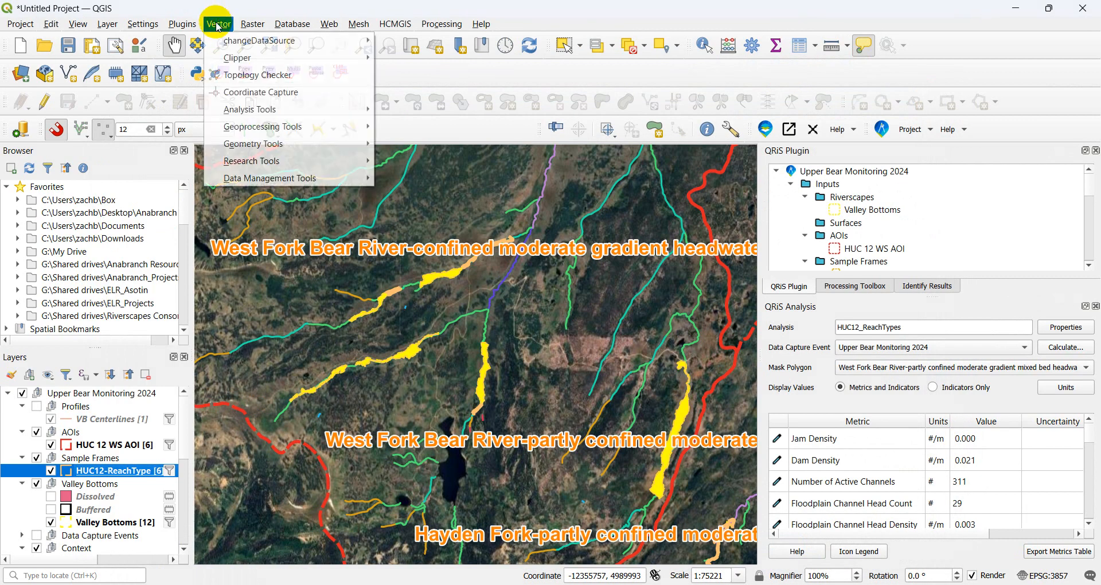
mouse_move(282, 131)
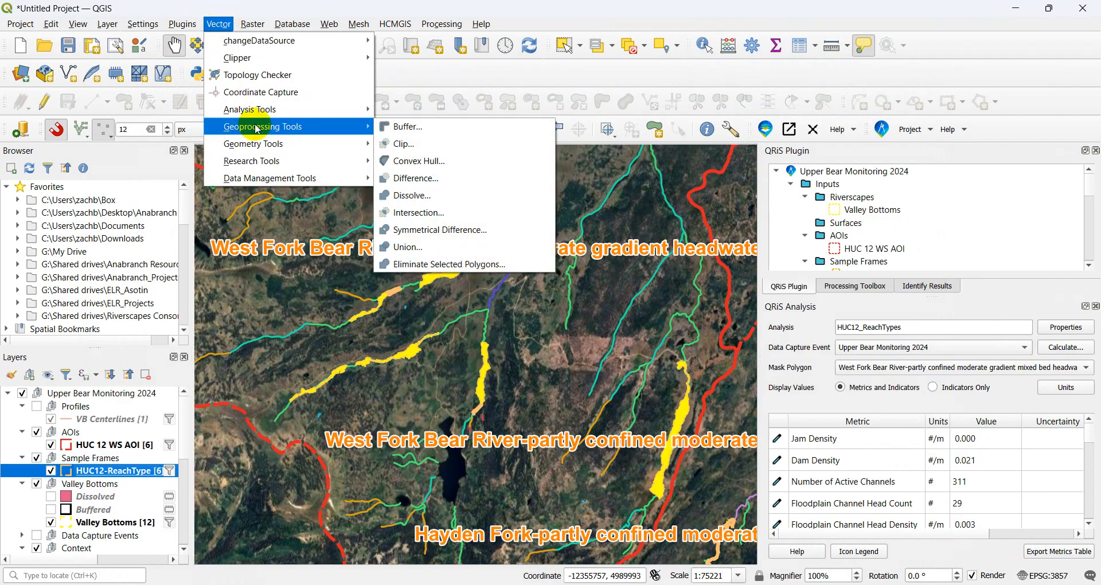
left_click(405, 143)
left_click_drag(453, 103, 781, 91)
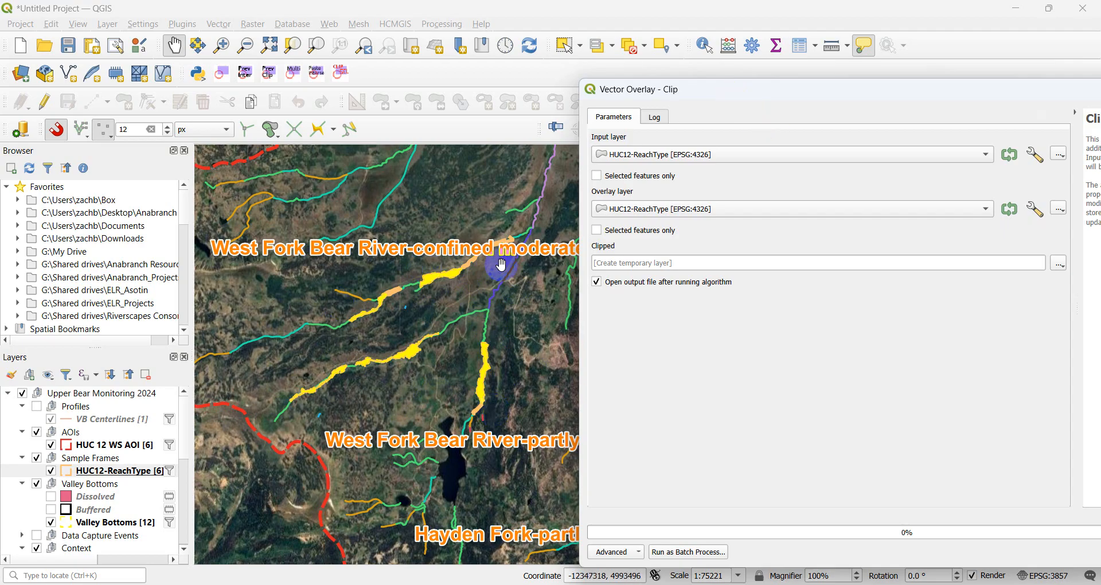
left_click_drag(711, 94, 538, 61)
left_click(519, 177)
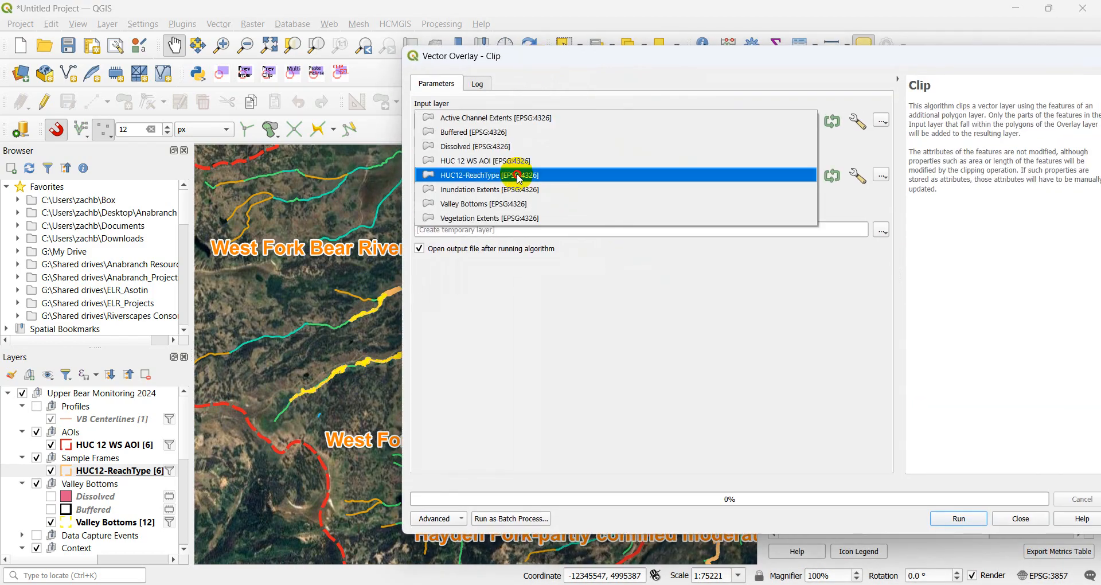
left_click(545, 61)
left_click(422, 144)
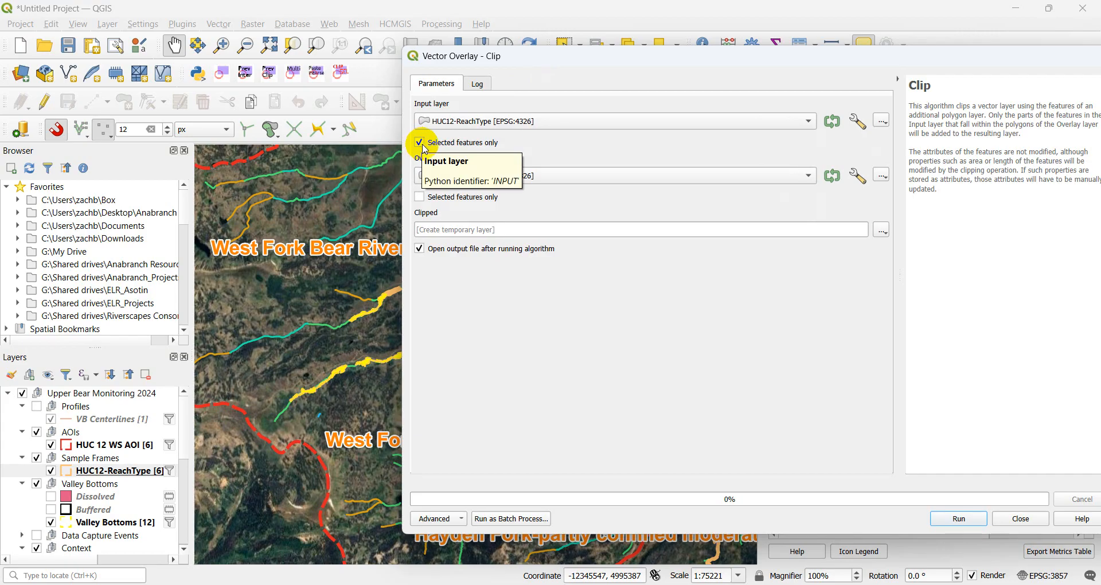
left_click(483, 182)
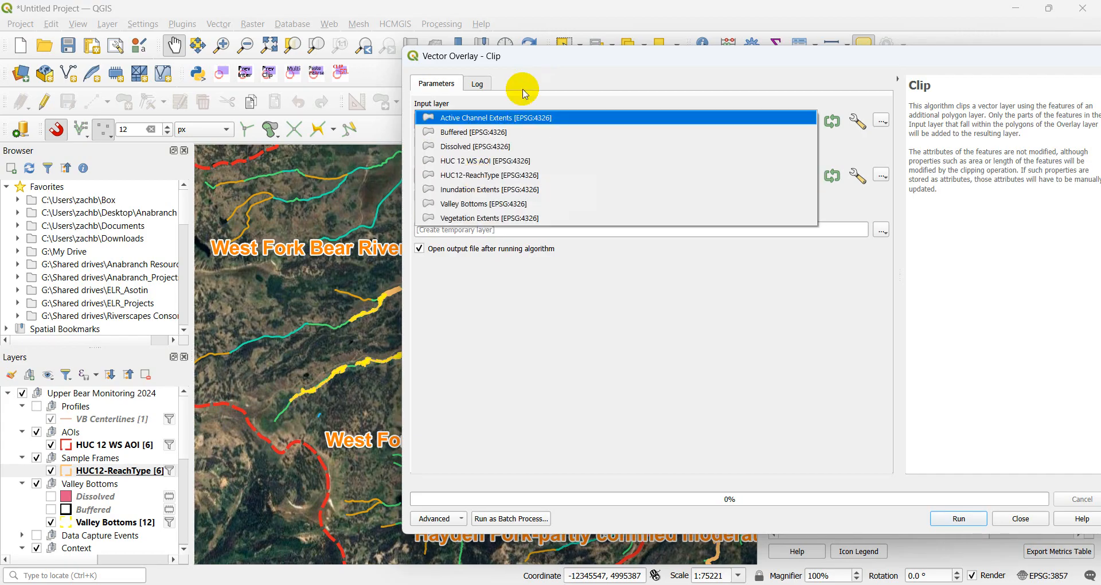
left_click(524, 74)
left_click(450, 143)
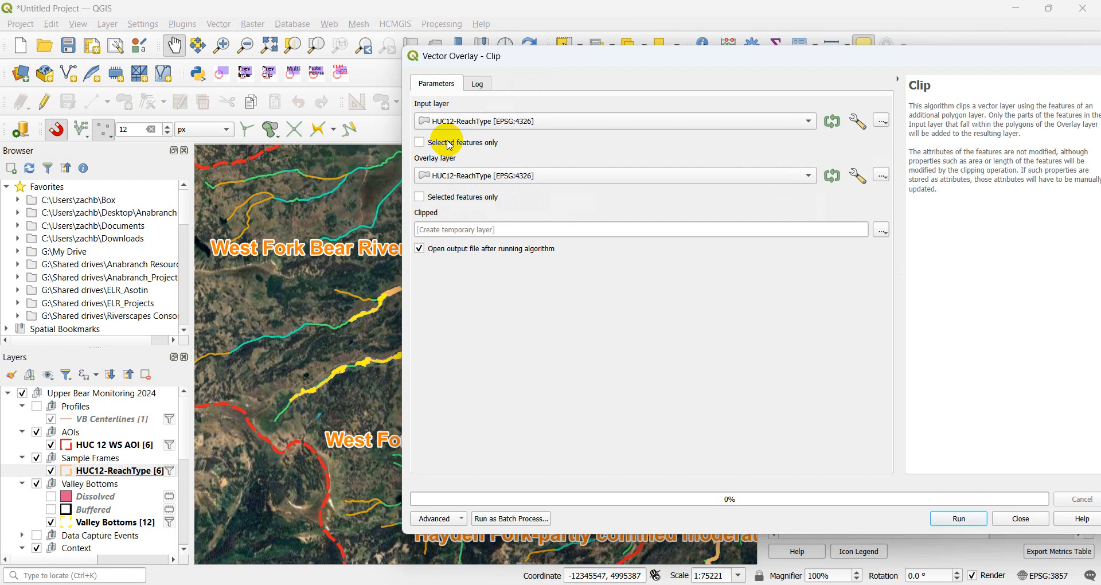
left_click(421, 195)
Clip the Active Channel Lines layer to the selected HUC12-ReachType feature as a temporary layer.
left_click(459, 120)
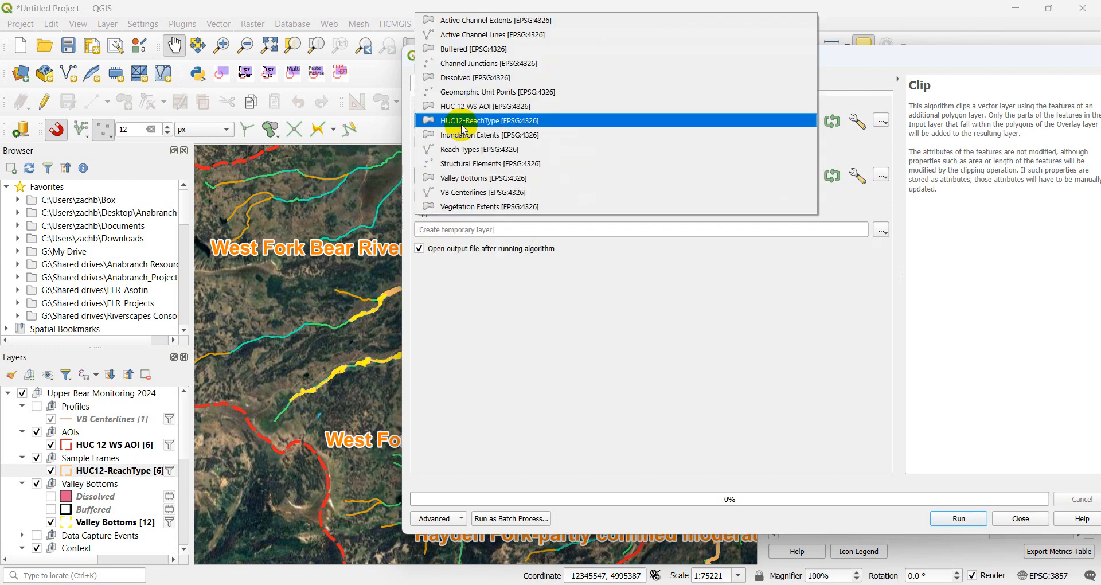
left_click(484, 35)
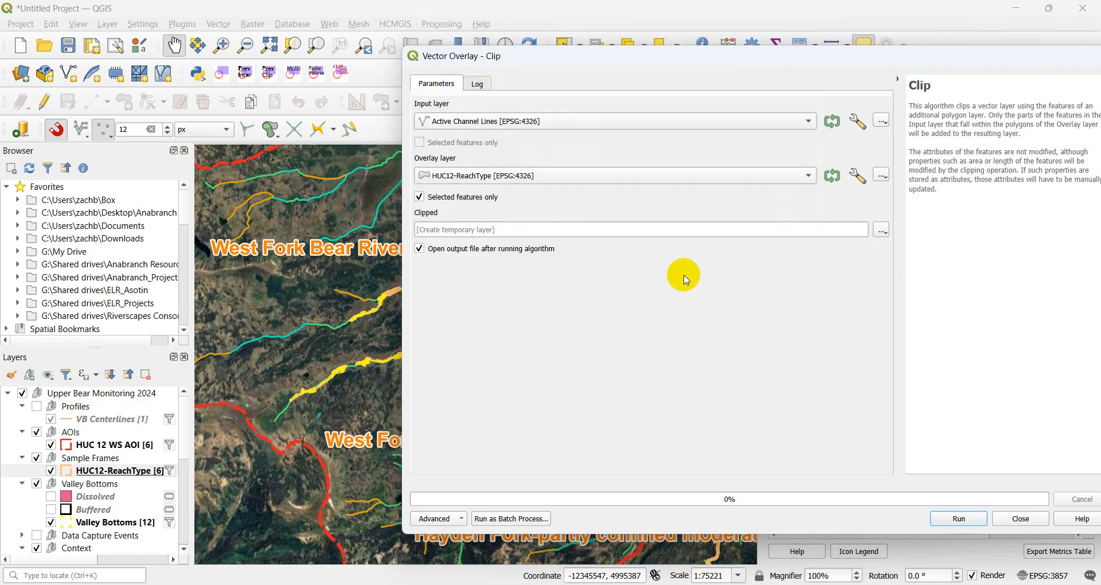
left_click(958, 518)
Clip the Vegetation Extents layer to the selected HUC12-ReachType feature as a temporary layer.
left_click(454, 83)
left_click(490, 118)
left_click(523, 306)
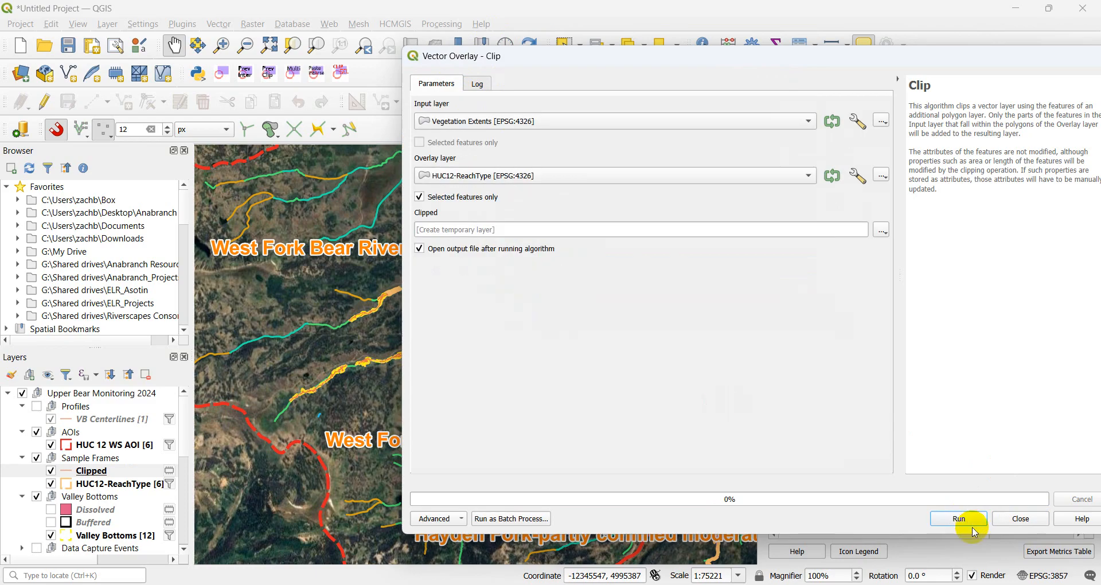
left_click(958, 518)
Clip the Structural Elements layer to the selected HUC12-ReachType feature as a temporary layer.
left_click(444, 84)
left_click(488, 118)
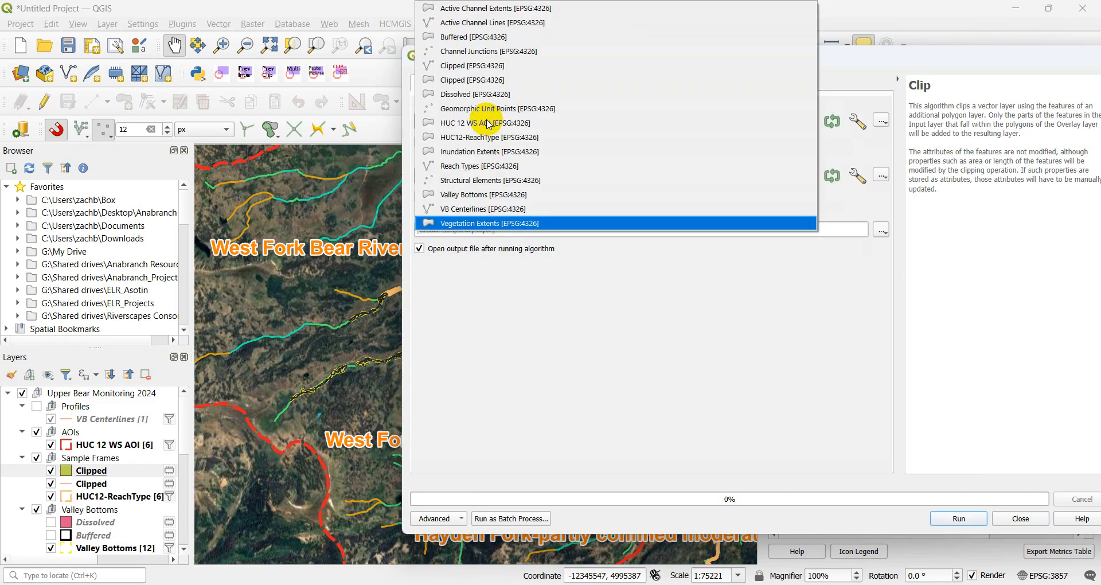
left_click(492, 180)
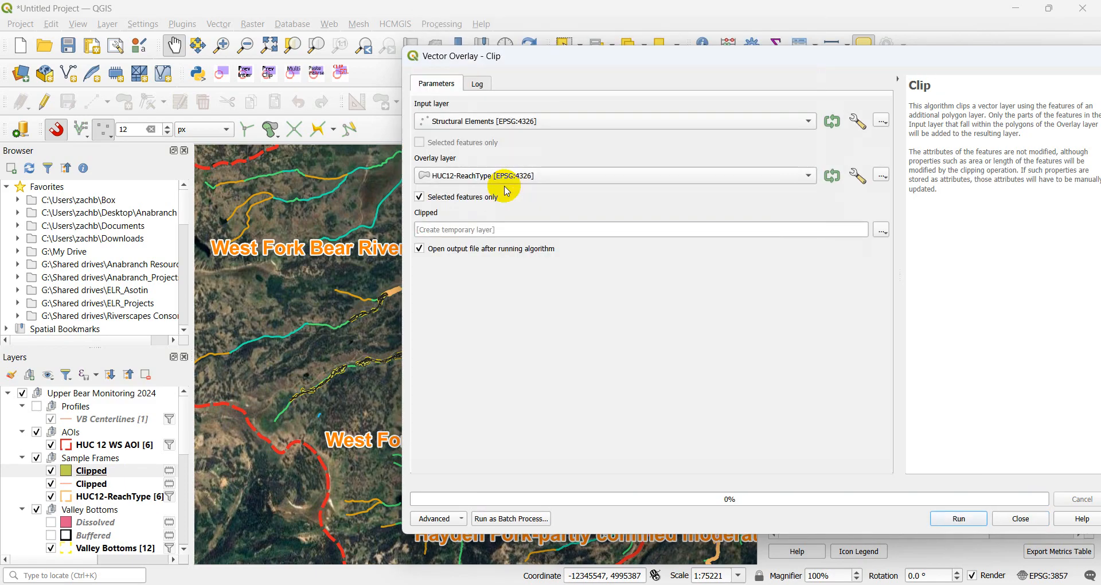
left_click(964, 519)
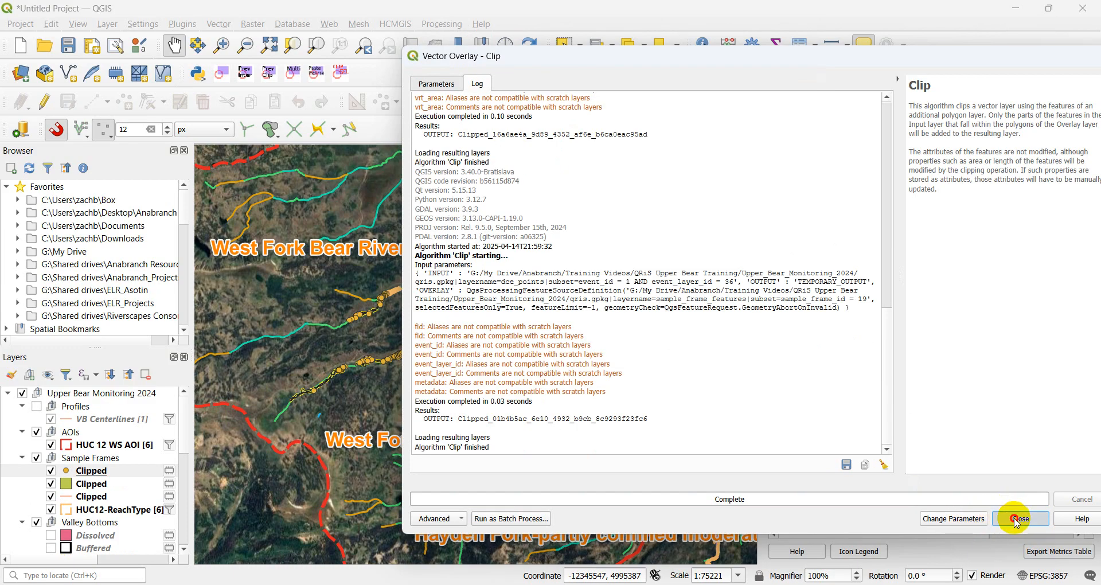
left_click(1016, 518)
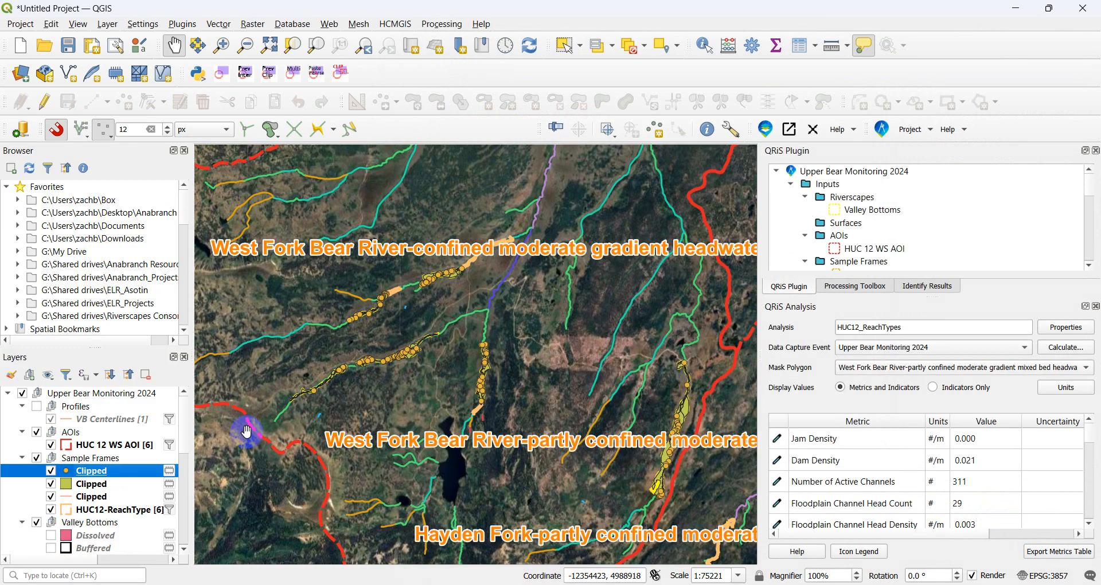
left_click(100, 509)
left_click(219, 23)
mouse_move(332, 126)
left_click(389, 144)
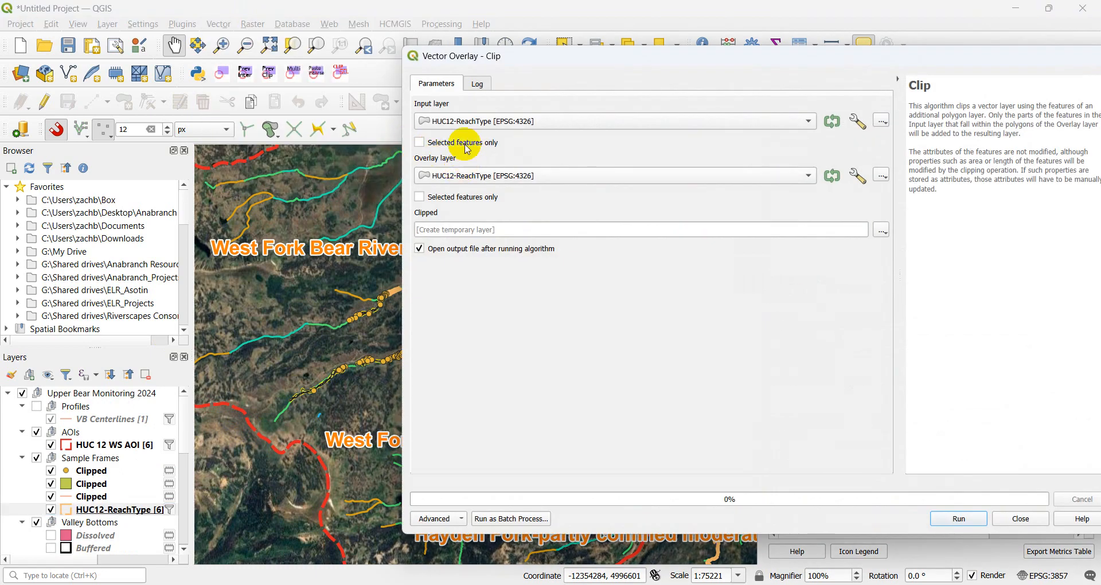
left_click(461, 121)
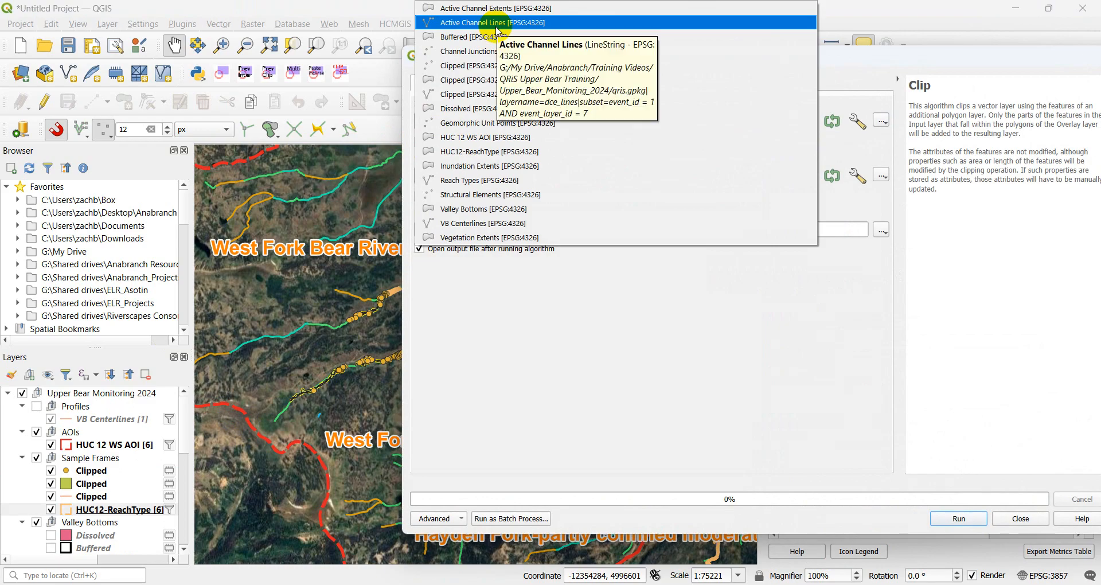
left_click(483, 223)
left_click(458, 176)
left_click(447, 175)
left_click(431, 197)
left_click(955, 518)
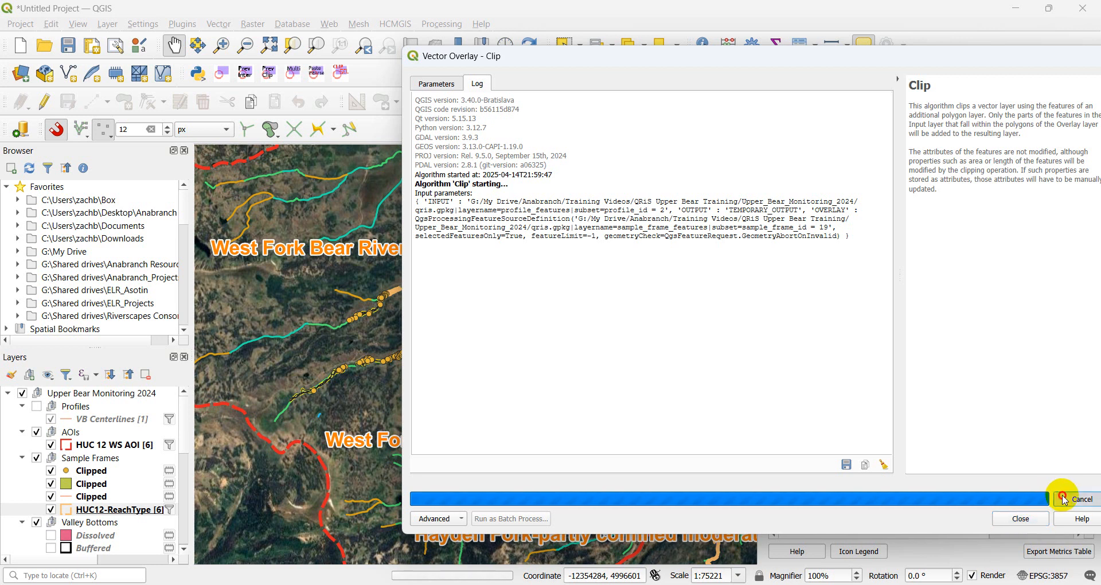
left_click(1035, 520)
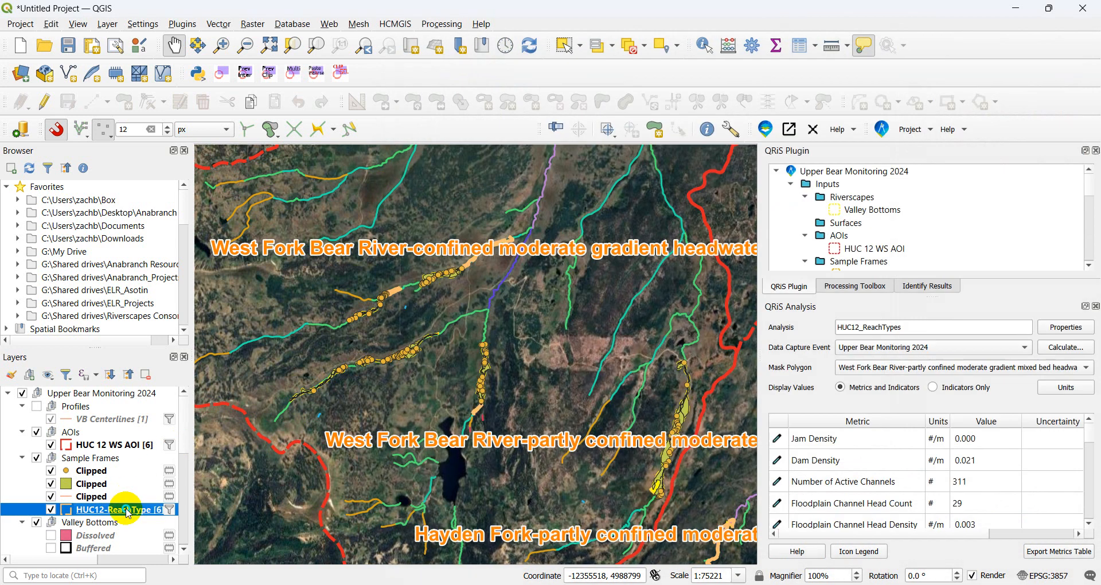
Check the HUC12-ReachType attribute table and clip the VB Centerlines layer to its selected feature as a temporary layer.
right_click(127, 509)
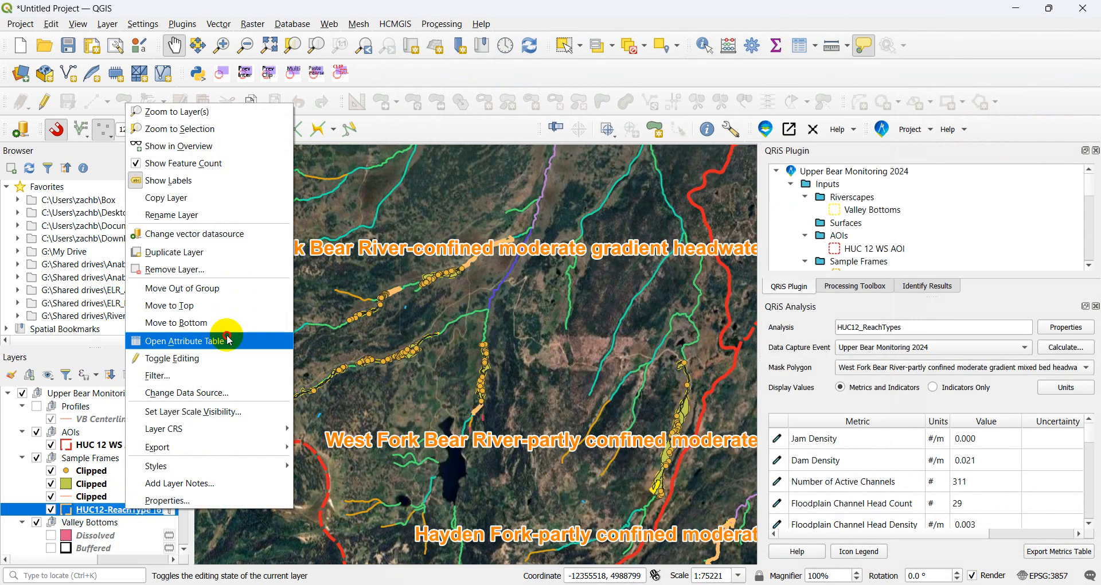
left_click(227, 338)
left_click(851, 53)
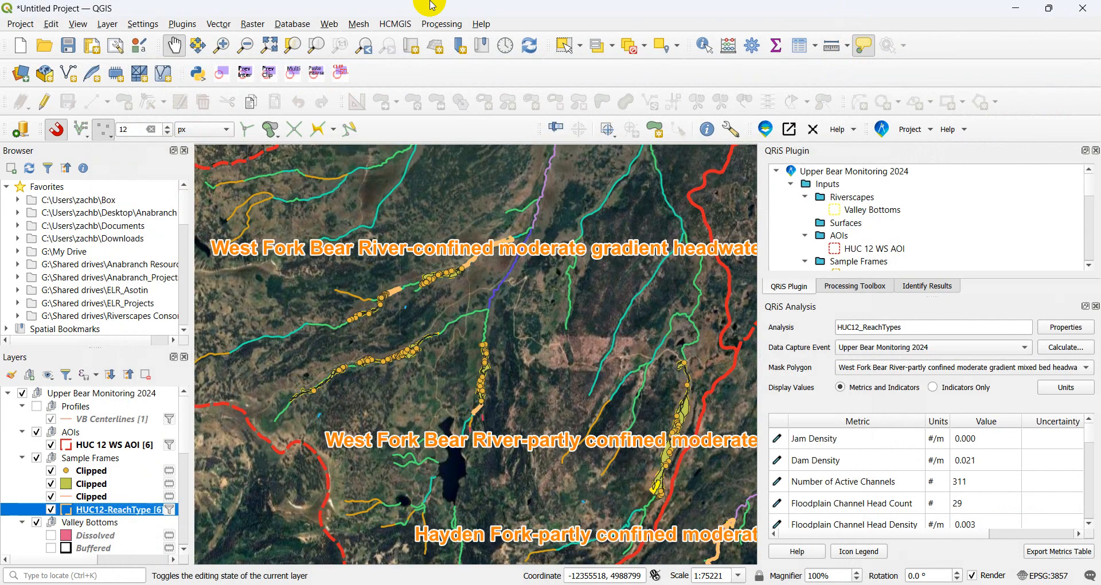
left_click(219, 23)
mouse_move(291, 126)
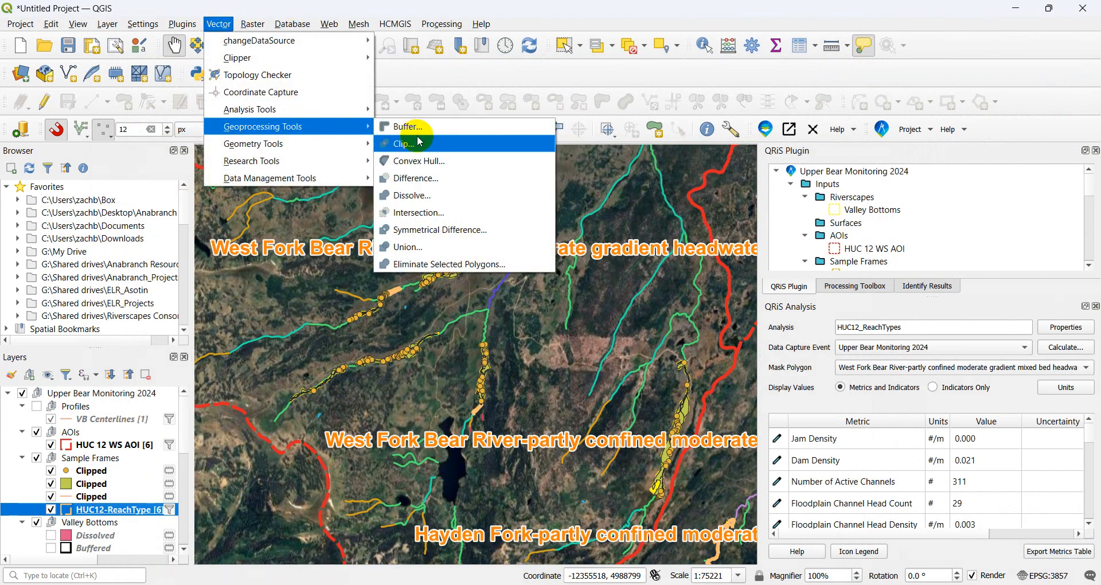
left_click(419, 140)
left_click(453, 123)
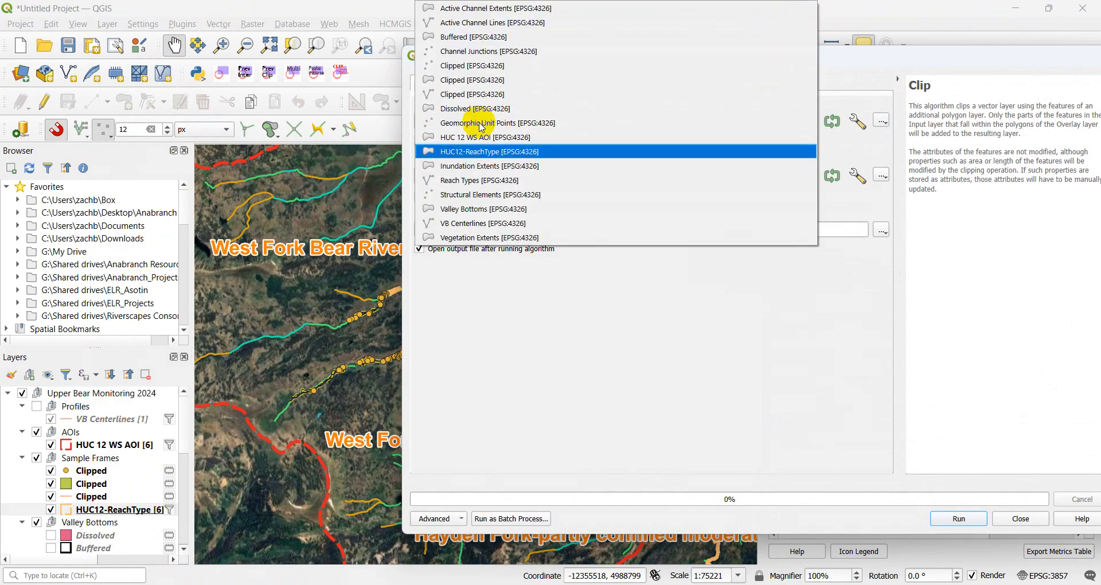
left_click(499, 223)
left_click(974, 519)
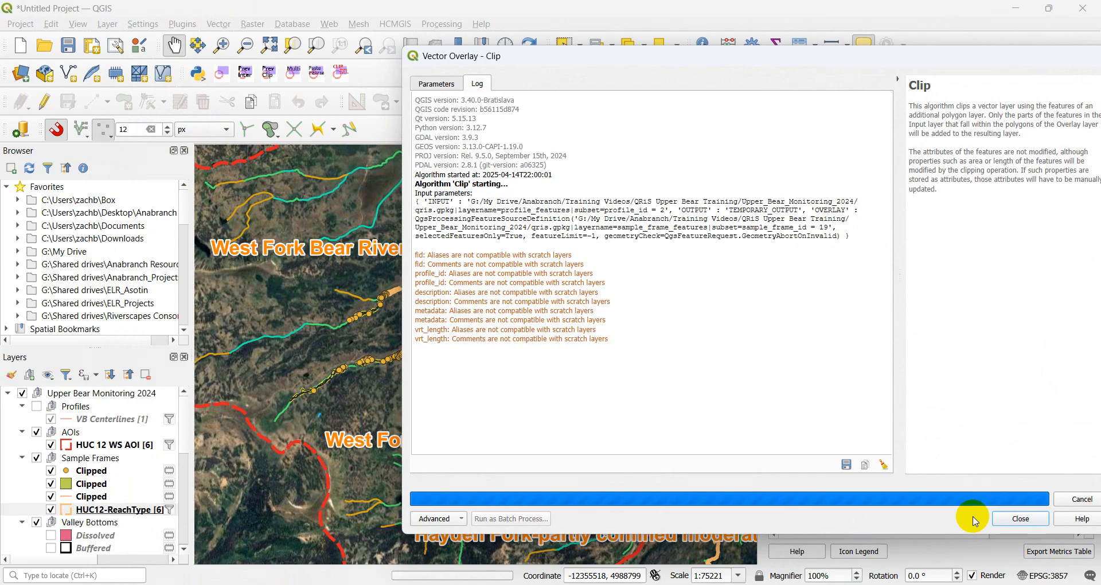
left_click(1017, 518)
Rename the clipped centerline layer to VB Center and the clipped channel lines layer to Active Channels.
right_click(72, 514)
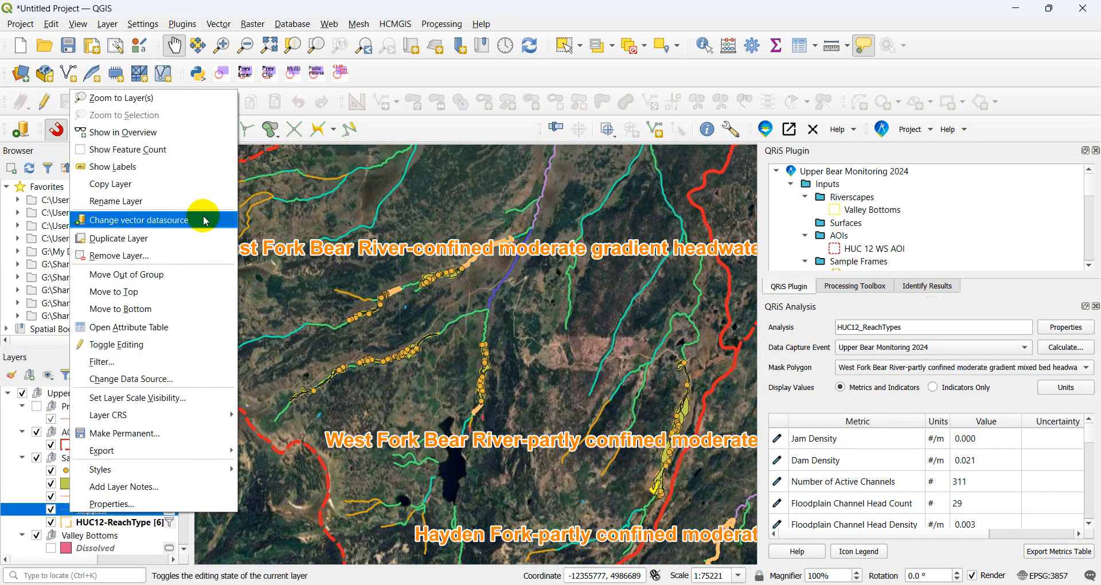
left_click(143, 203)
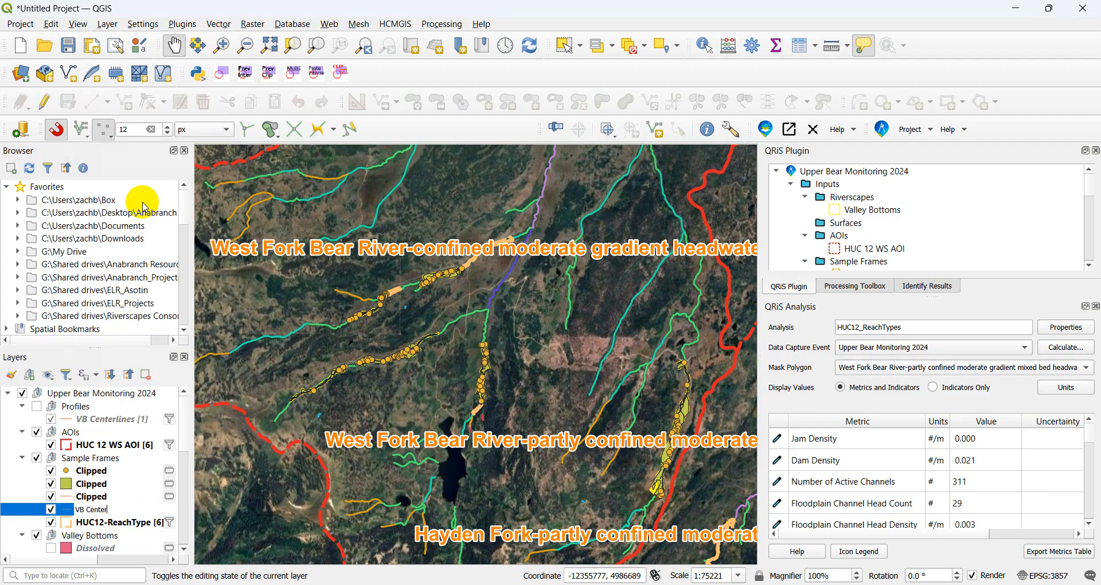
type("VB Center")
key("Return")
right_click(92, 496)
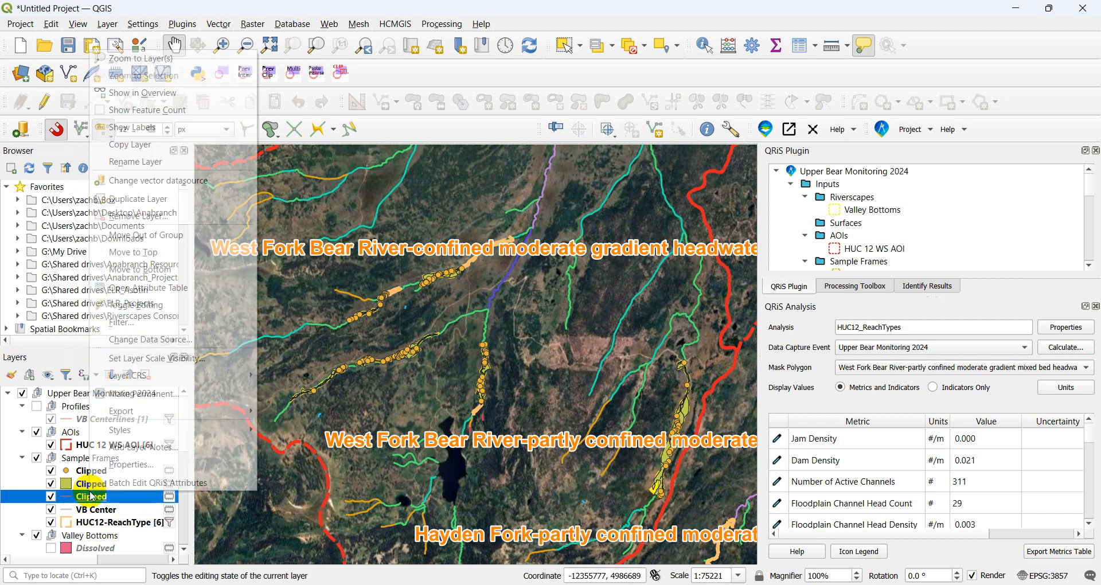
left_click(135, 162)
type("Active Chan")
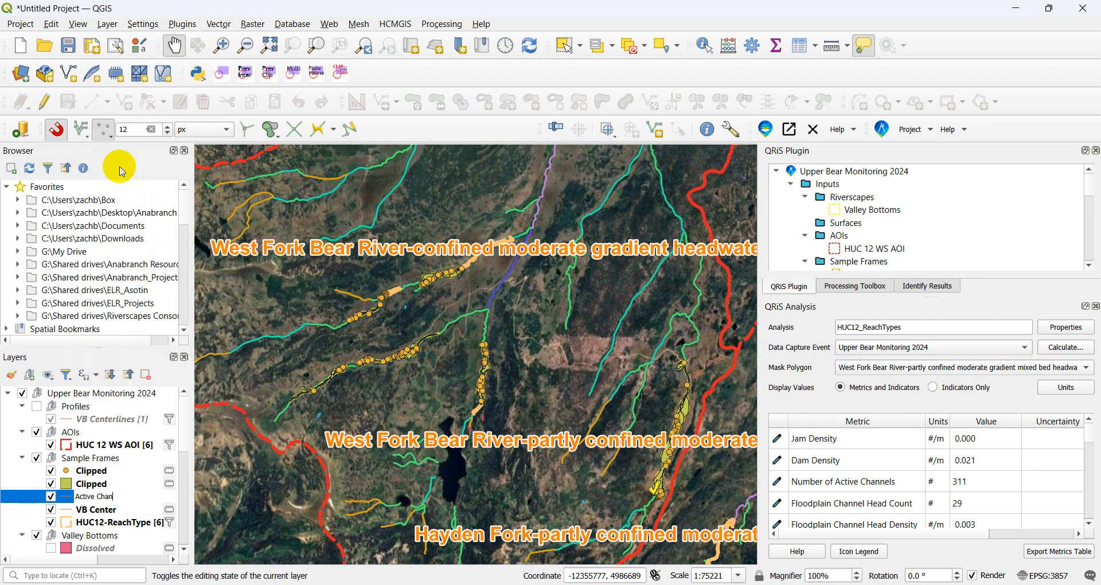
key("Return")
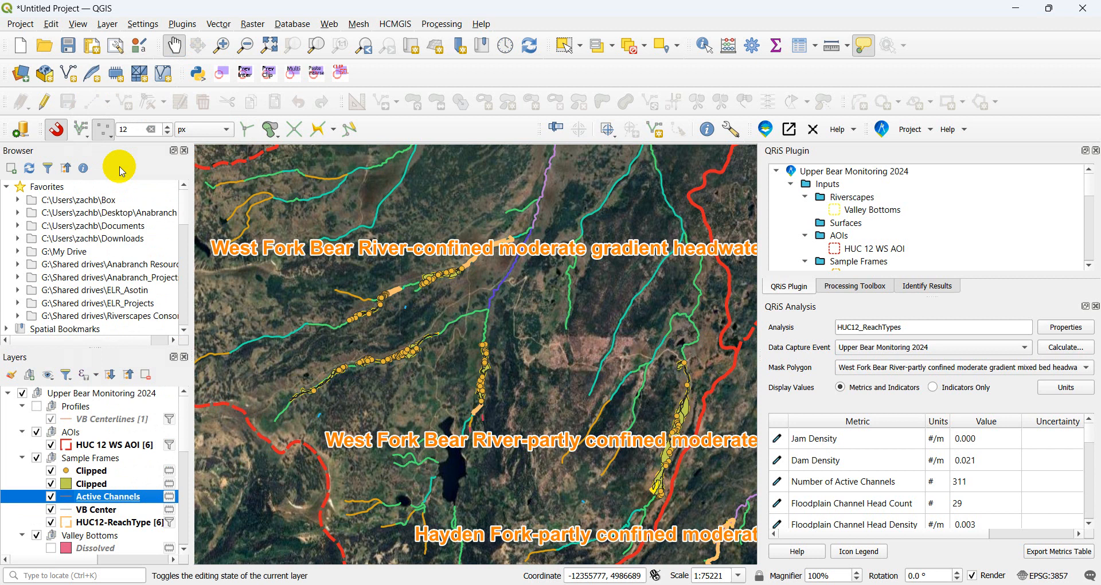
Rename the clipped vegetation polygon layer to Veg Extents and the clipped structural elements point layer to Dams.
left_click(113, 484)
right_click(113, 483)
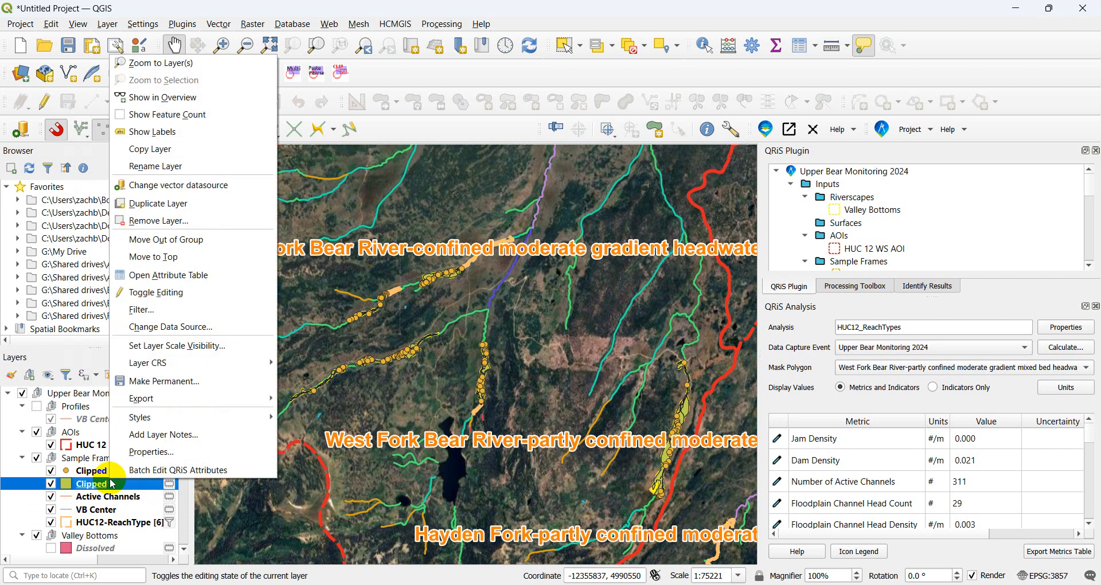
left_click(183, 169)
type("Veg Extents")
key("Return")
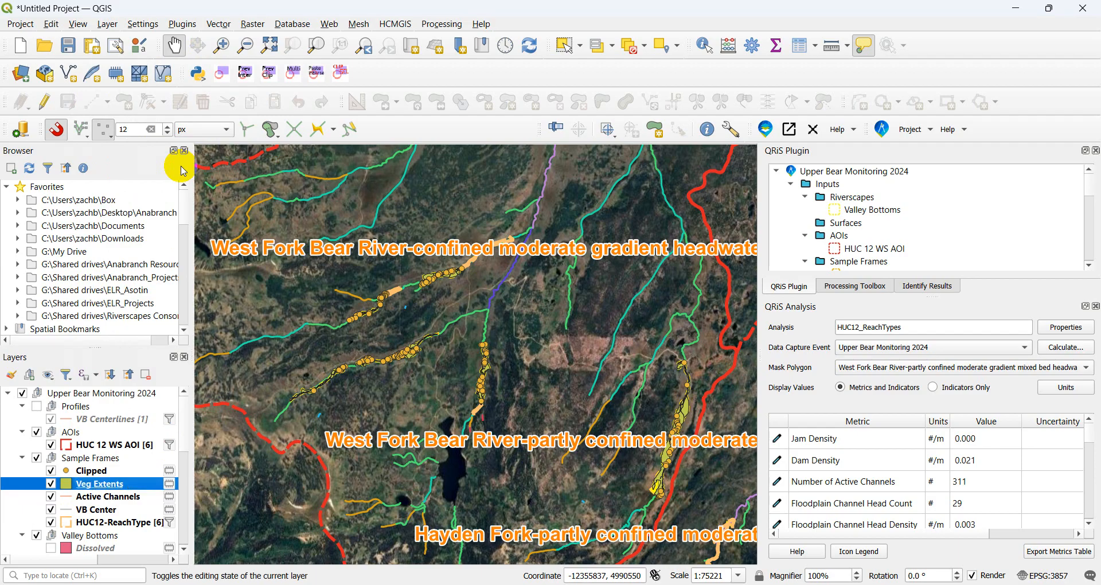
right_click(102, 470)
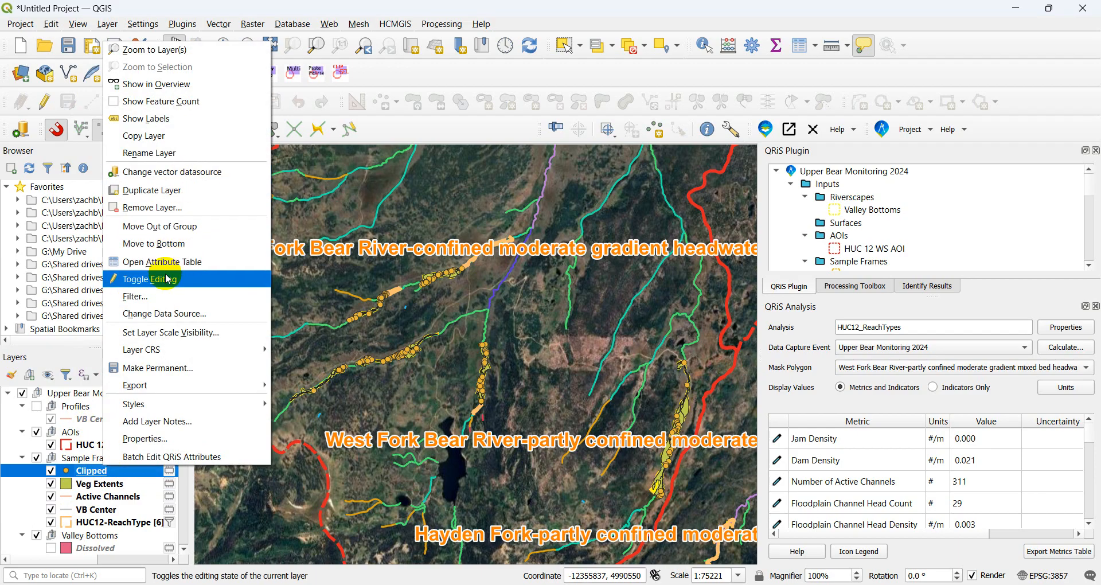
left_click(152, 154)
type("Dams")
key("Return")
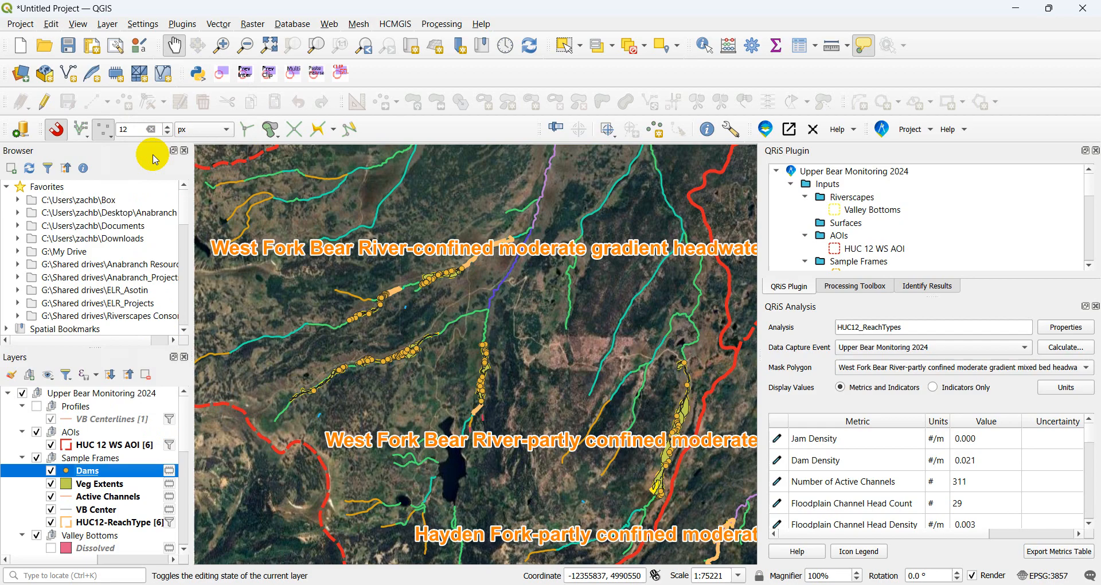
Select all features in the Dams layer whose Type contains Dam.
right_click(105, 471)
left_click(153, 264)
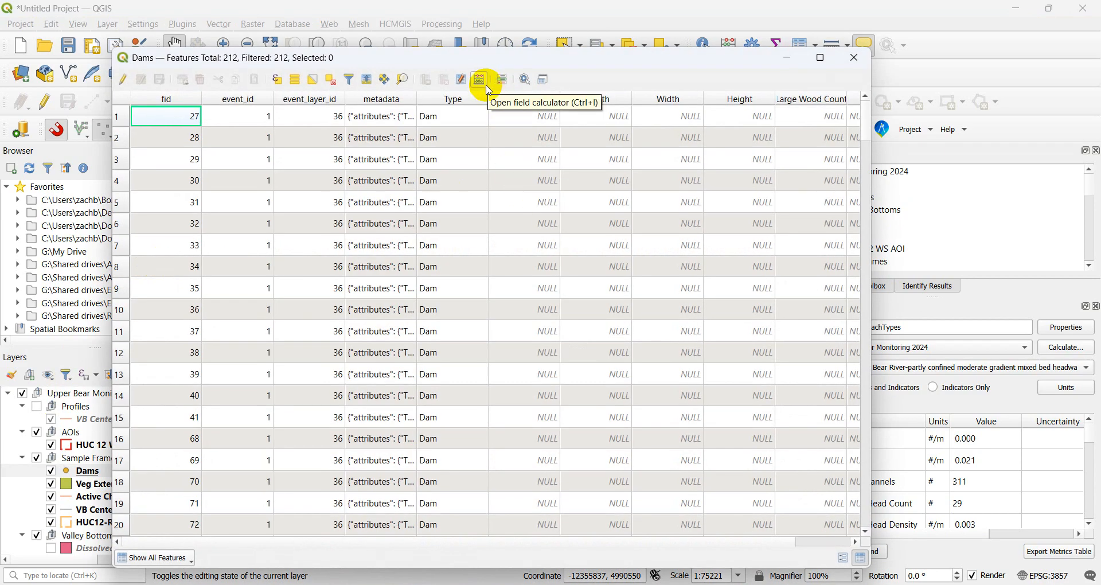
left_click(350, 83)
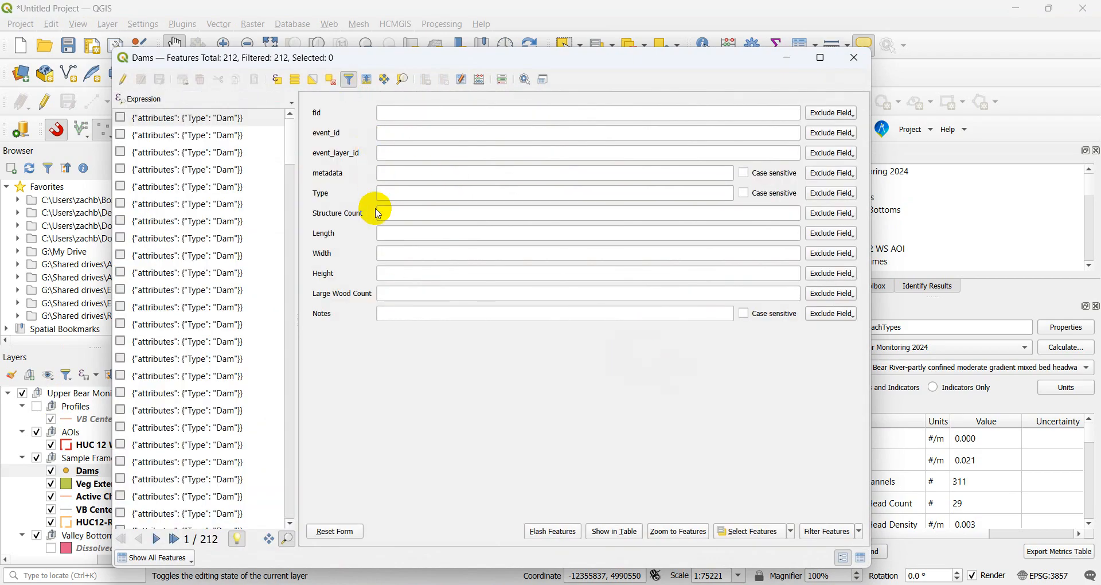
left_click(399, 195)
type("Dam")
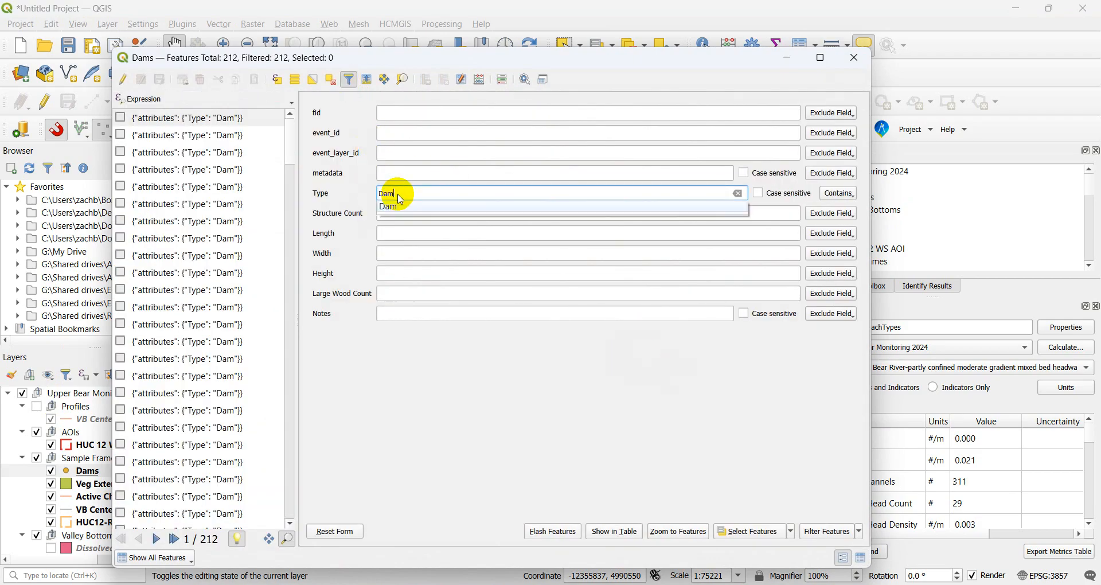
left_click(395, 208)
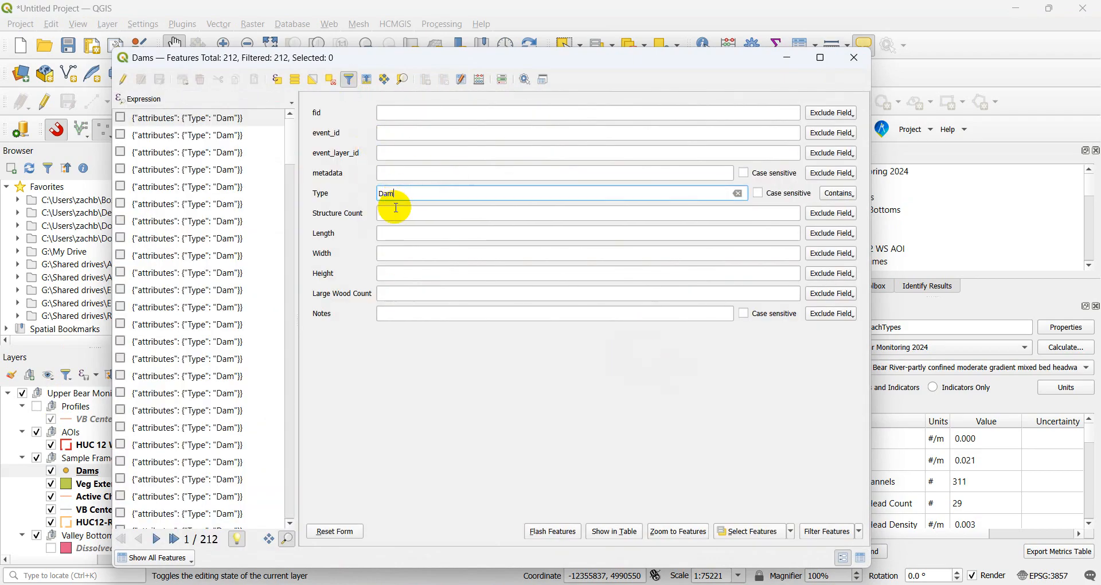
left_click(744, 534)
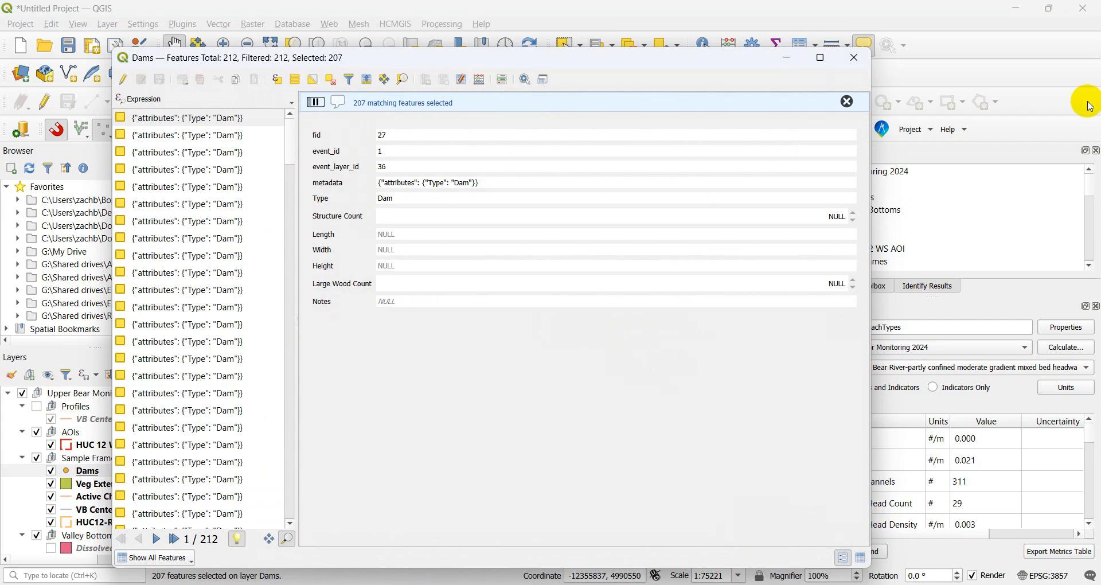
left_click(854, 58)
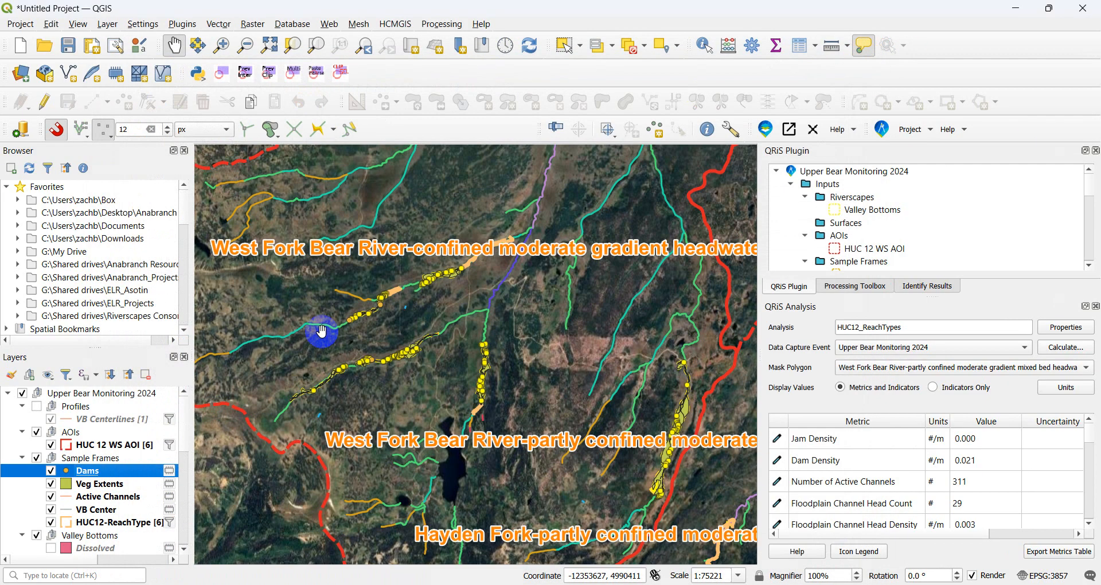
Examine the VB Center layer's attributes, including vrt_length, in table view.
right_click(89, 511)
left_click(166, 328)
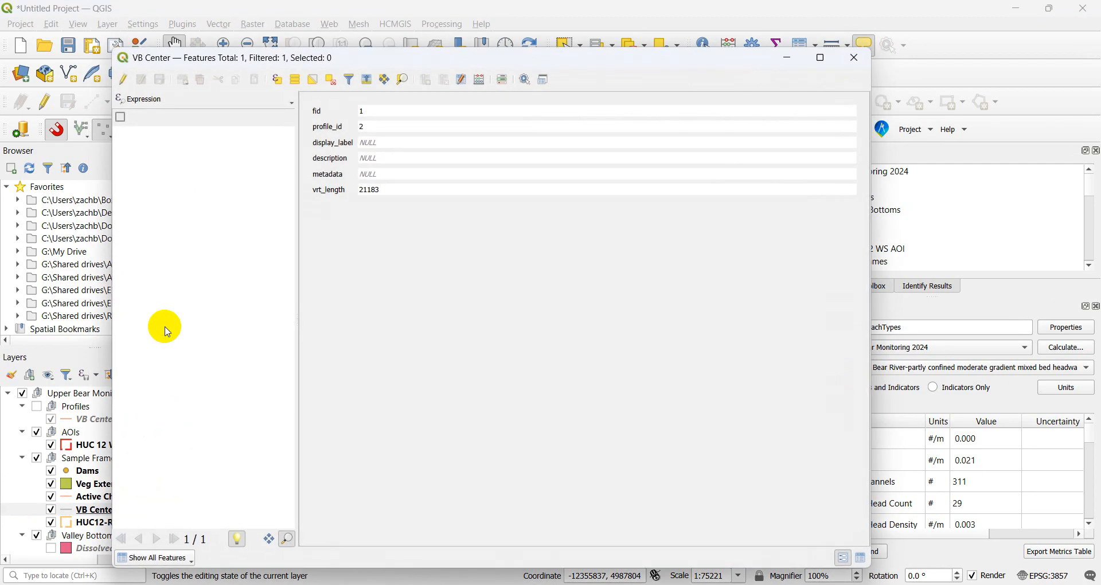
left_click(861, 558)
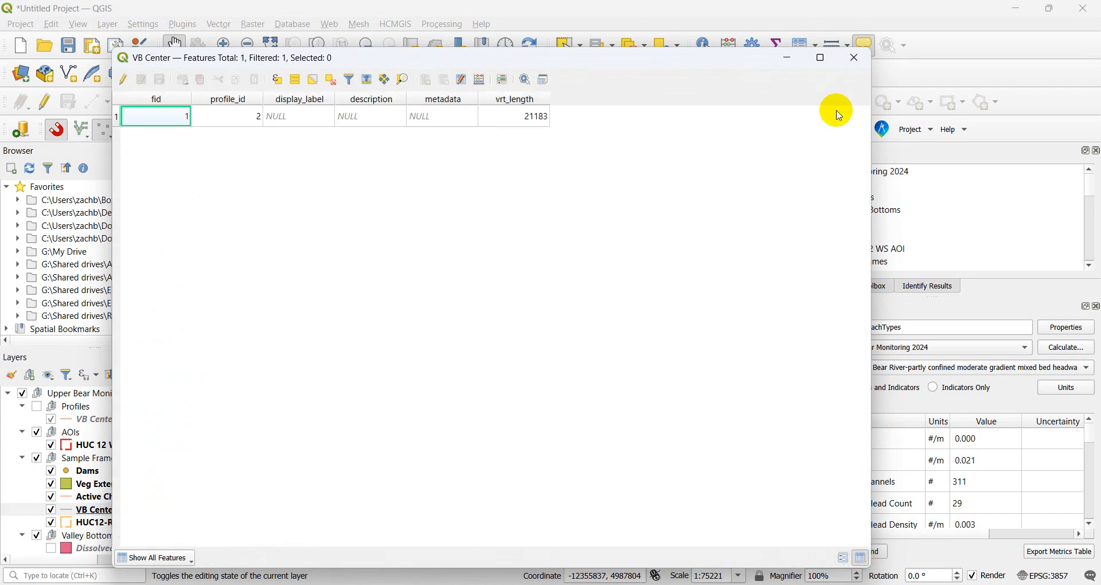
left_click(854, 58)
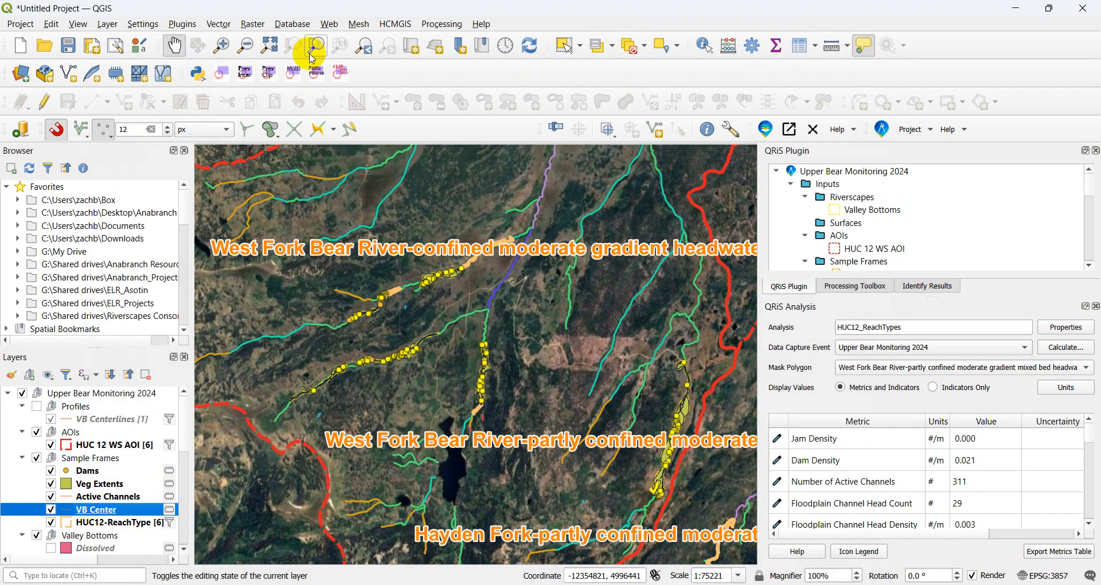
Dissolve the VB Center layer into a temporary layer, keeping disjoint features separate.
left_click(216, 26)
mouse_move(355, 126)
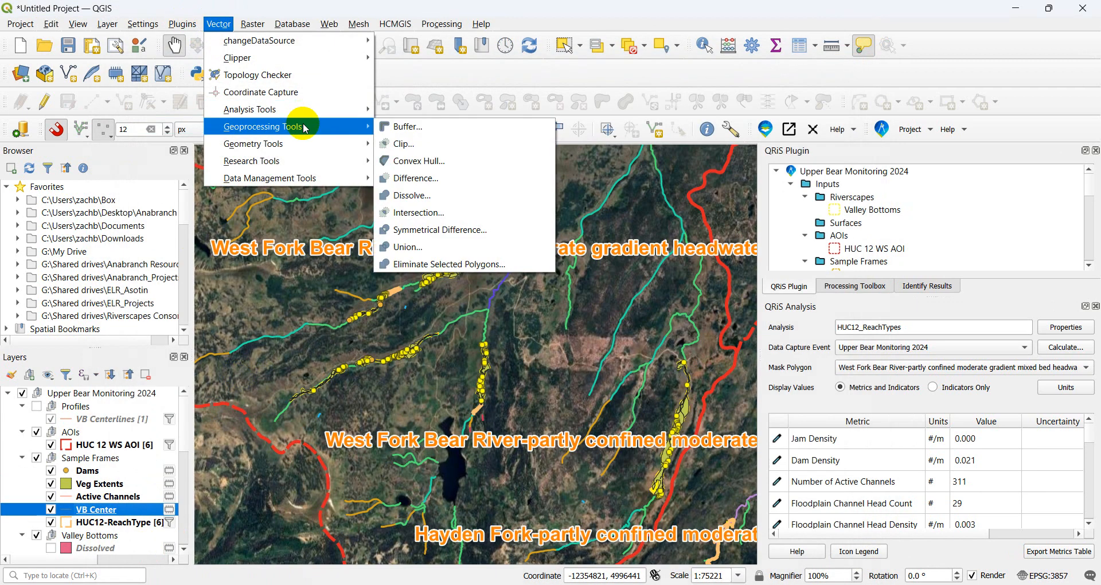
left_click(440, 194)
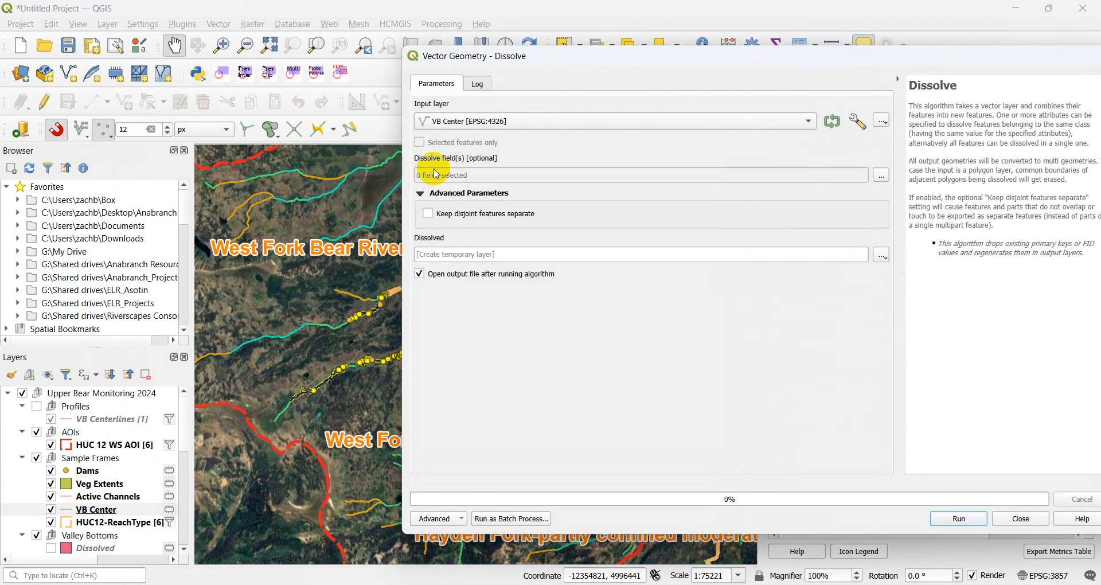
left_click(450, 214)
left_click(958, 518)
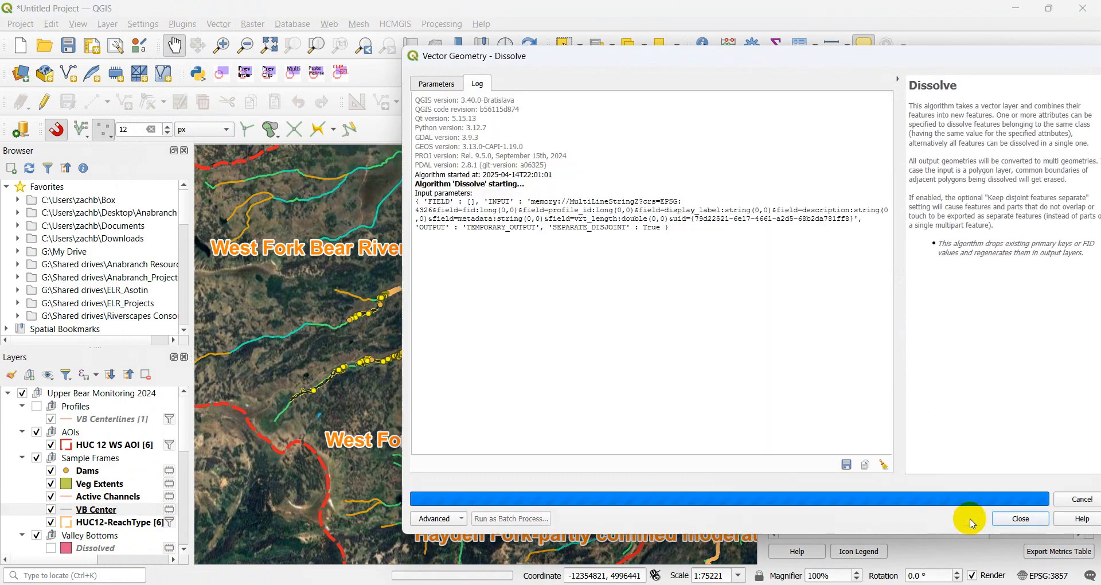
left_click(1021, 519)
Update the existing vrt_length field of the Dissolved layer with the expression $length in the Field Calculator.
right_click(100, 510)
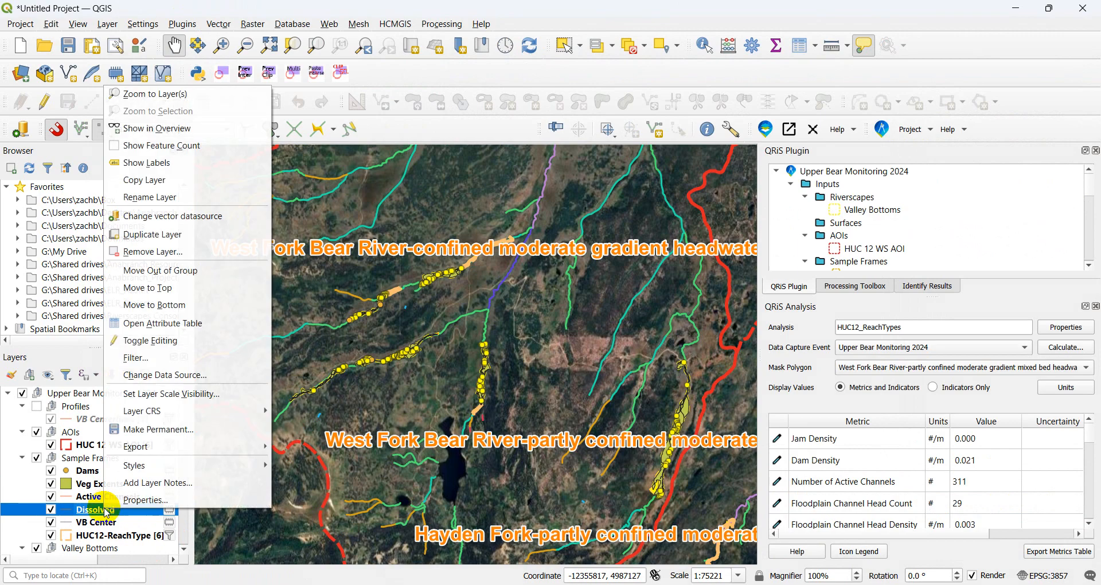
left_click(218, 324)
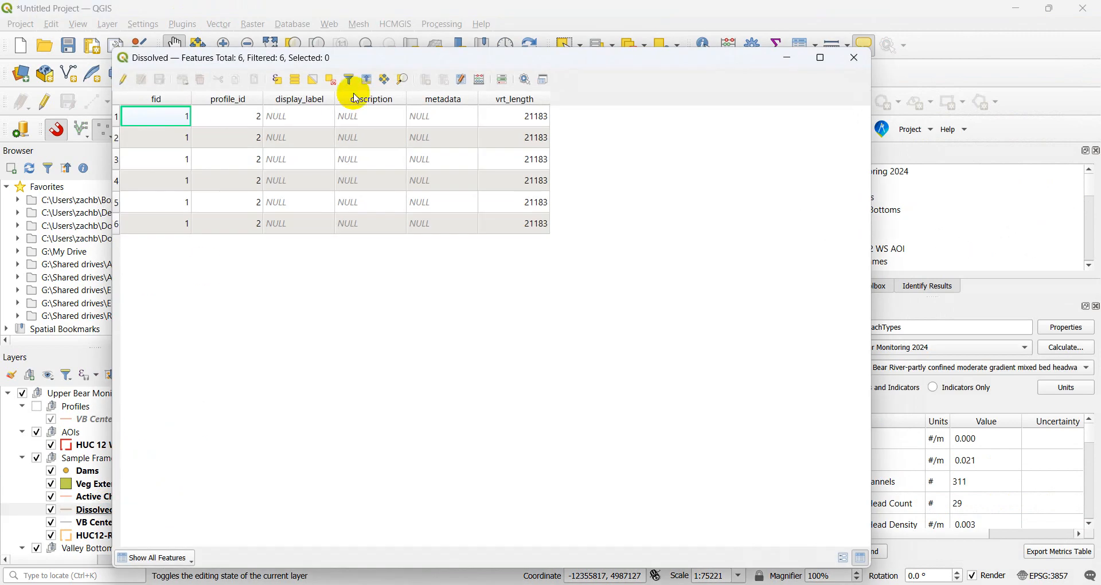
left_click(123, 80)
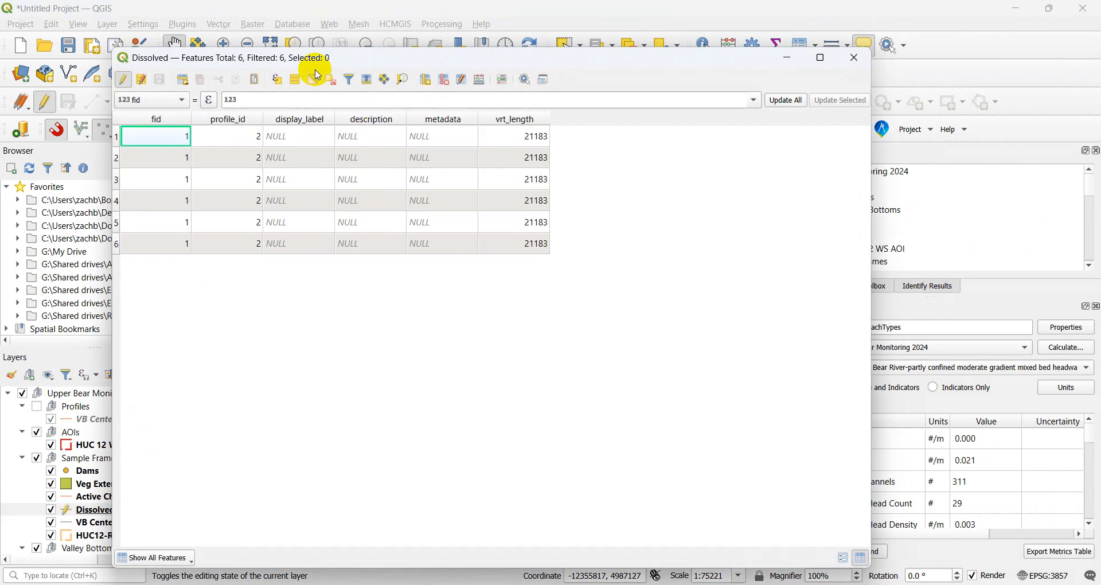
left_click(479, 82)
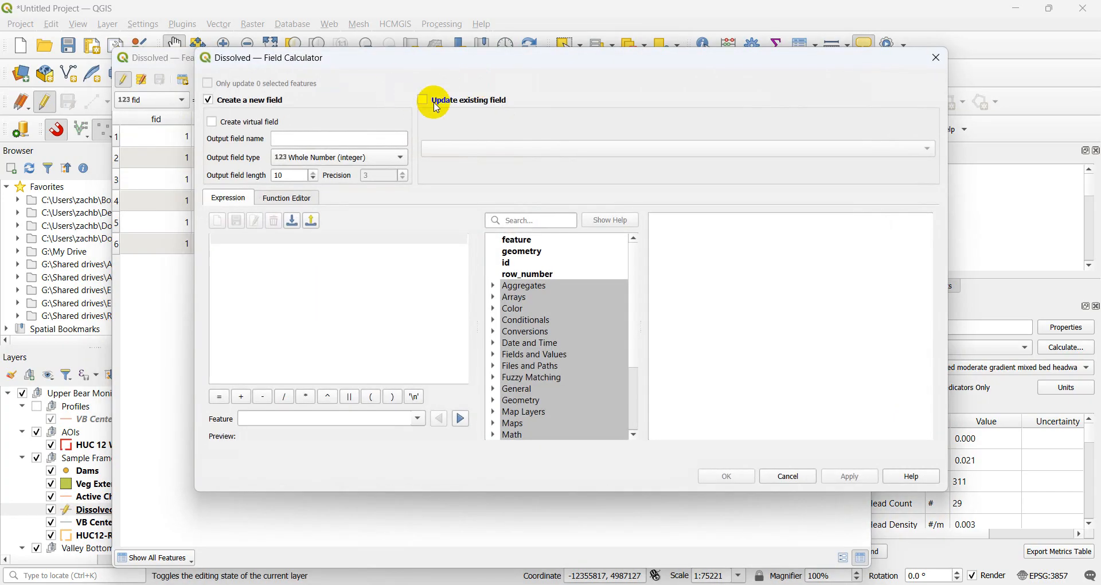
left_click(436, 105)
left_click(454, 148)
left_click(475, 216)
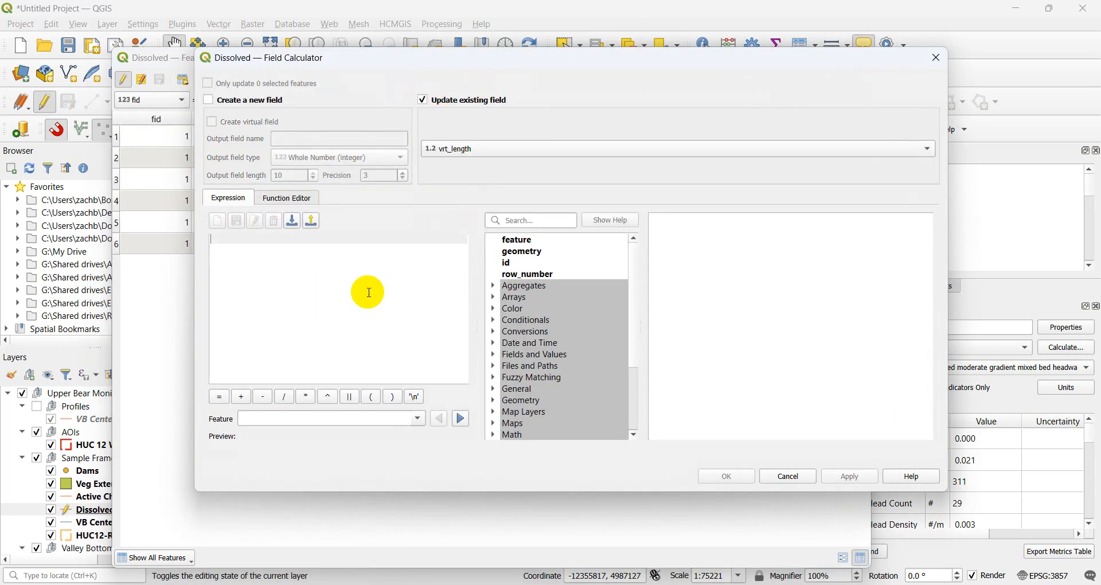
type("ength")
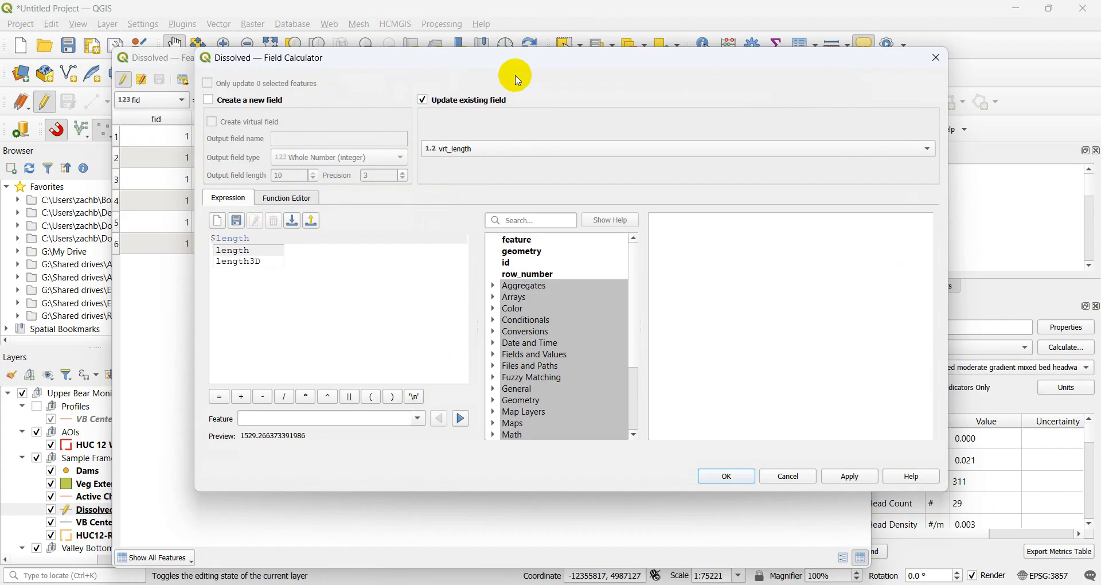
left_click_drag(512, 59, 475, 46)
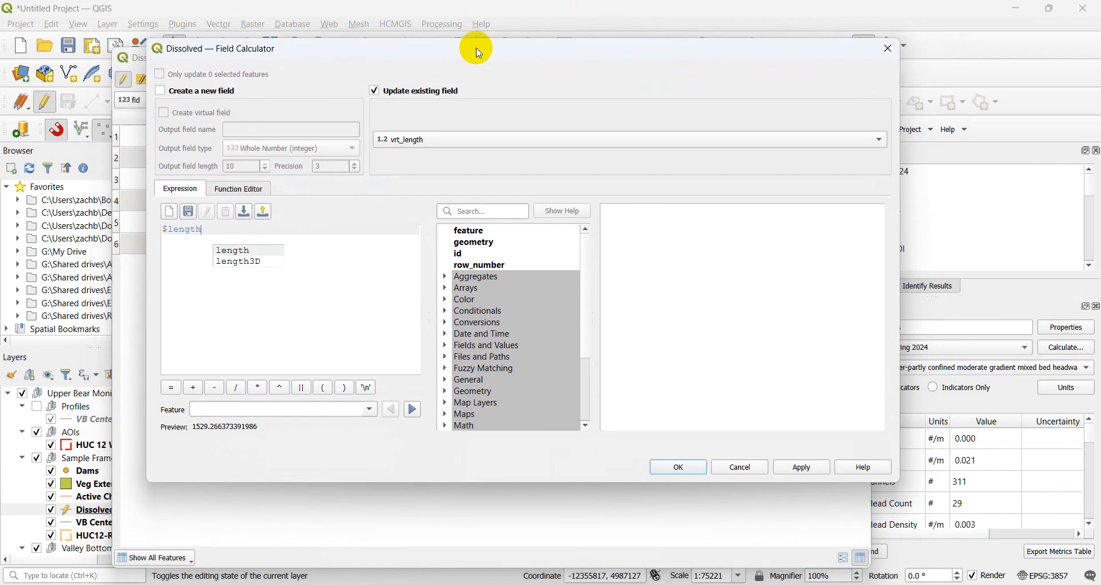
left_click(679, 467)
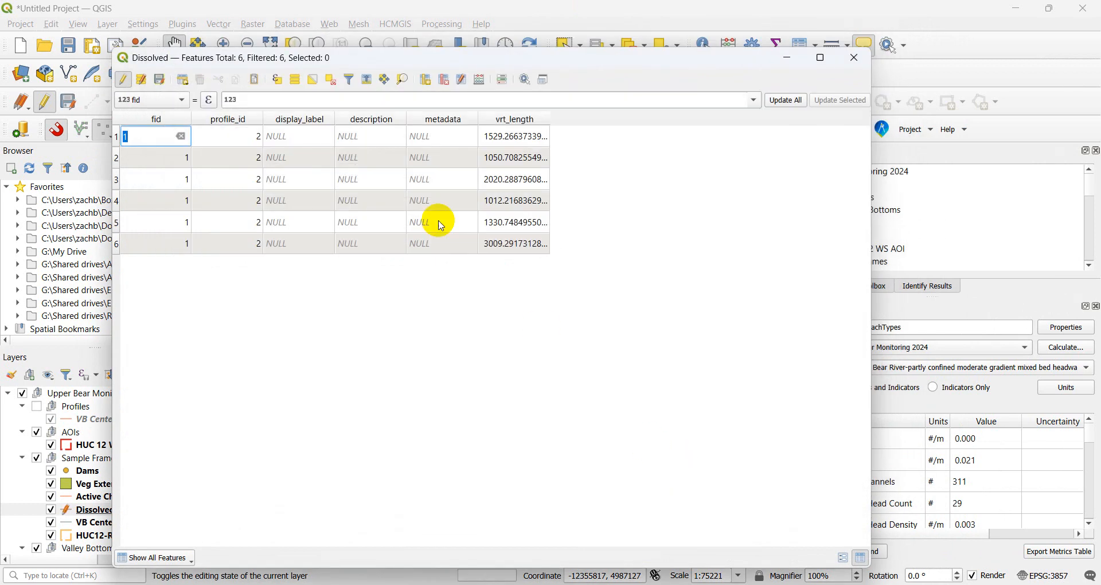
Save the Dissolved layer's edits, end its editing session and close the attribute table.
left_click(163, 82)
left_click(122, 79)
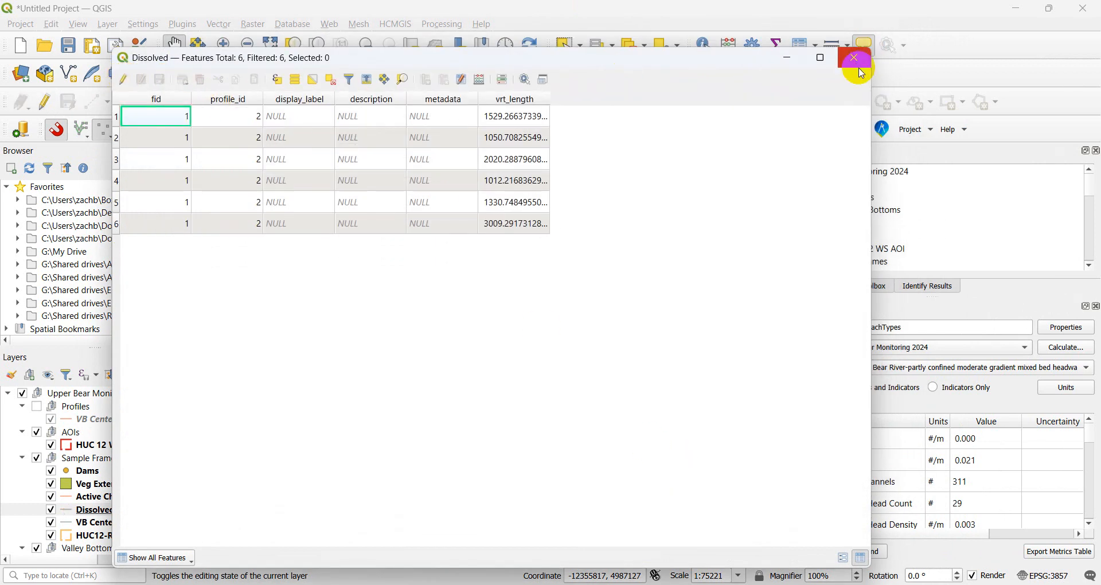
left_click(860, 67)
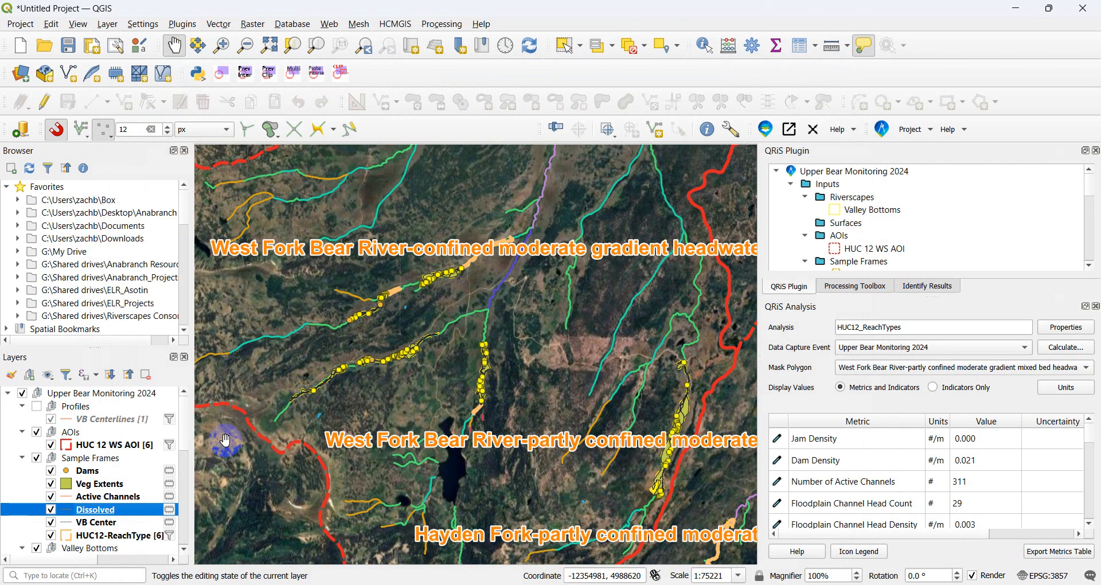
Rename the Dissolved line layer as VB Cetnerline.
right_click(105, 523)
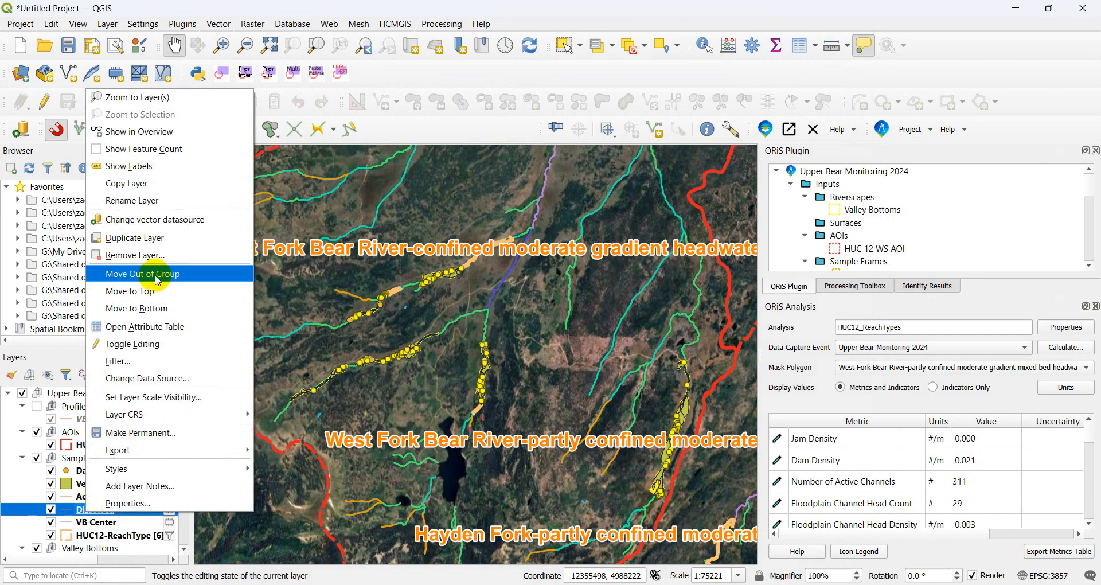
left_click(133, 210)
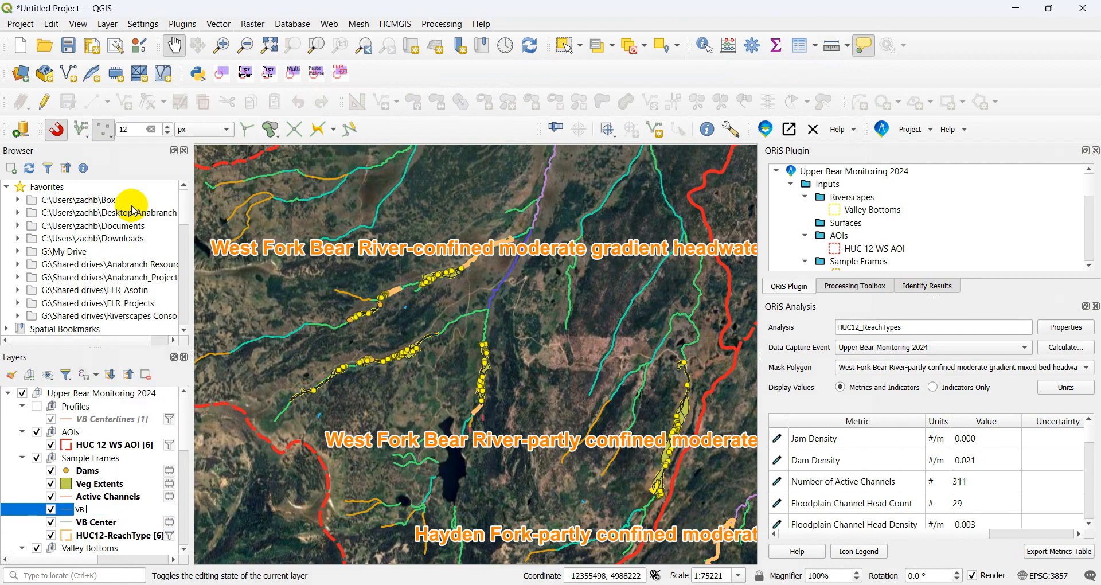
key("Return")
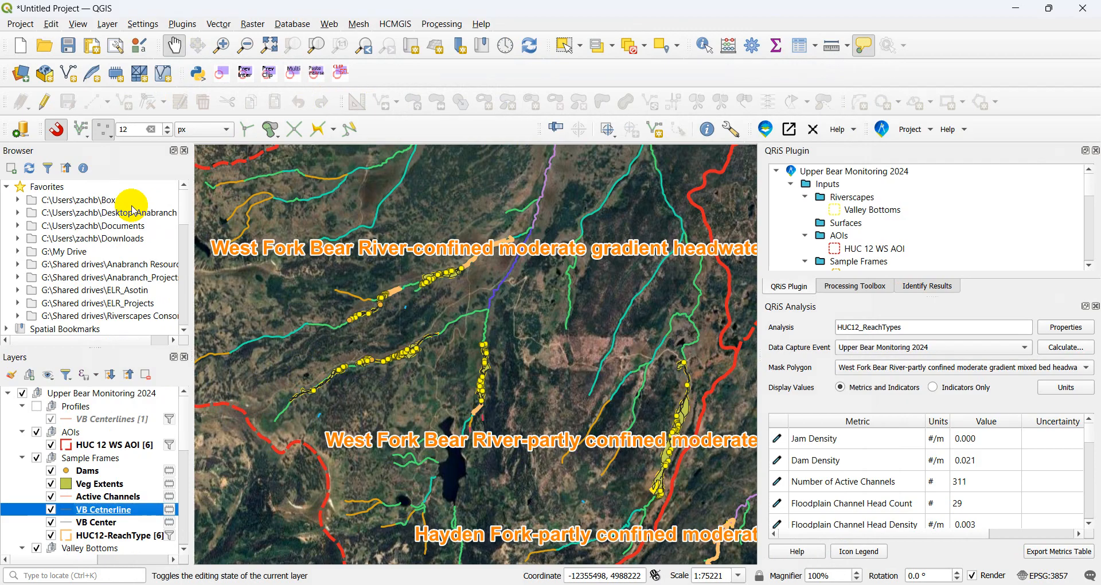
Examine the summary statistics of the vrt_length field for the VB Cetnerline layer.
left_click(777, 47)
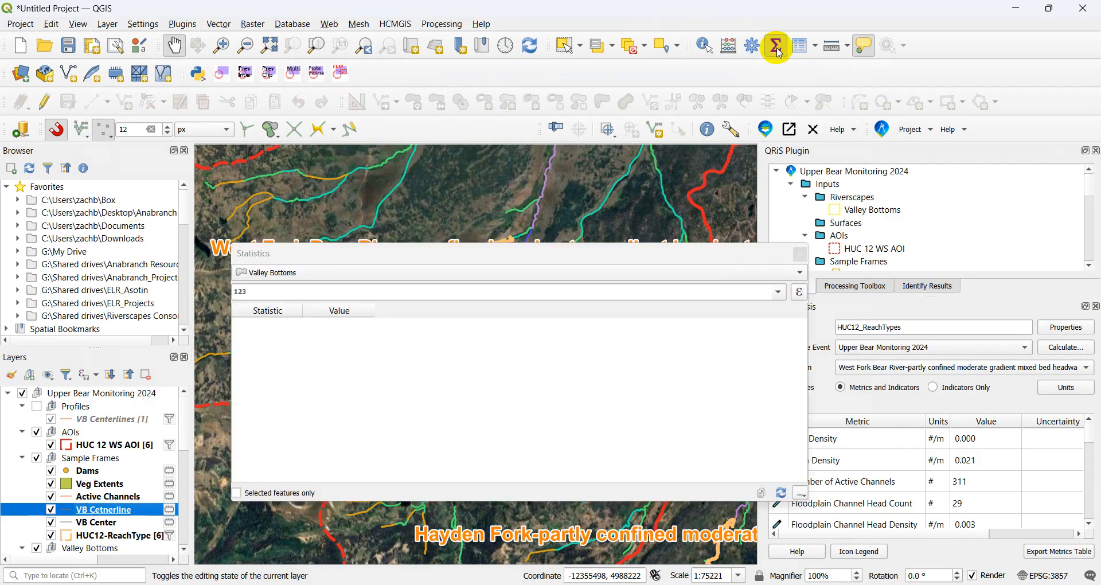
left_click(368, 288)
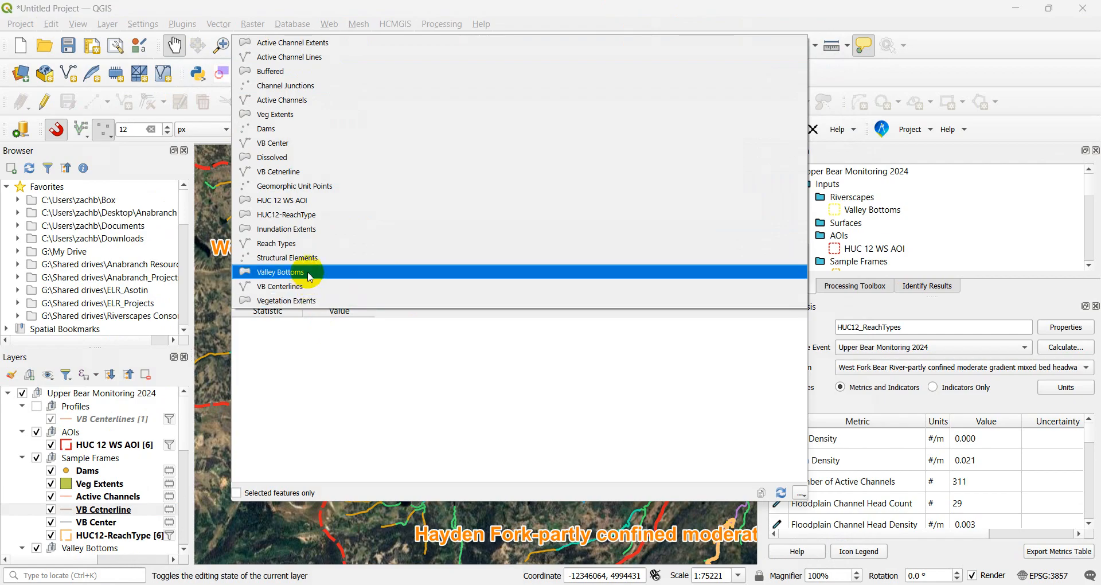
left_click(310, 169)
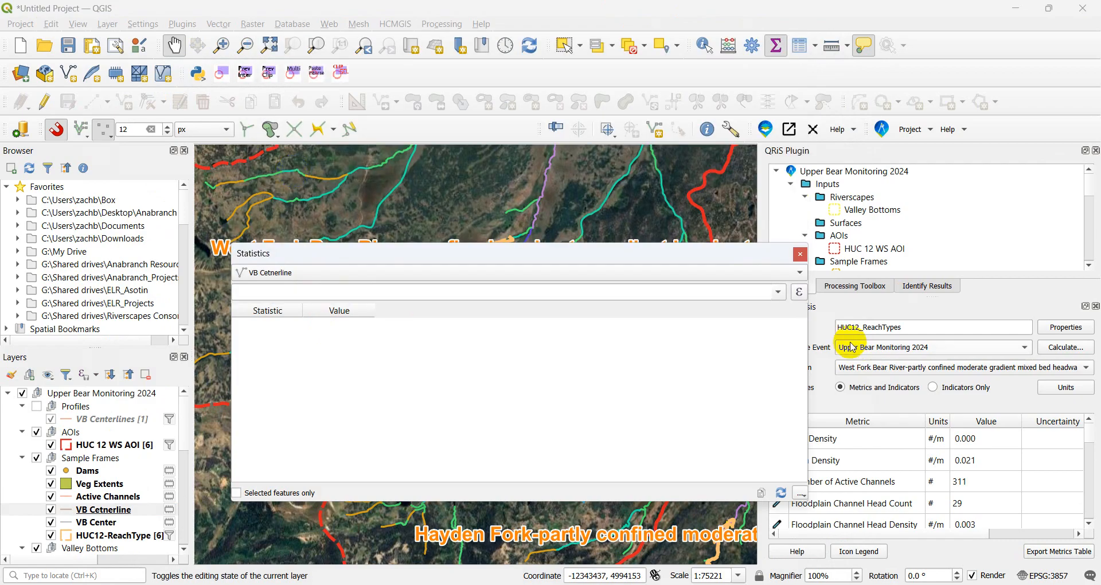
left_click(776, 291)
left_click(348, 394)
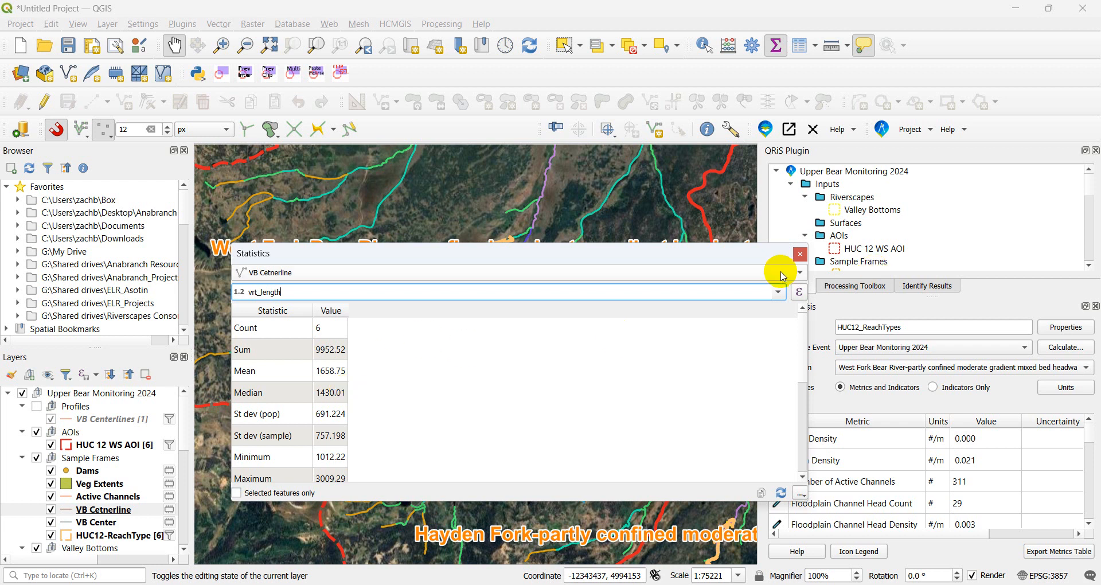
left_click(799, 254)
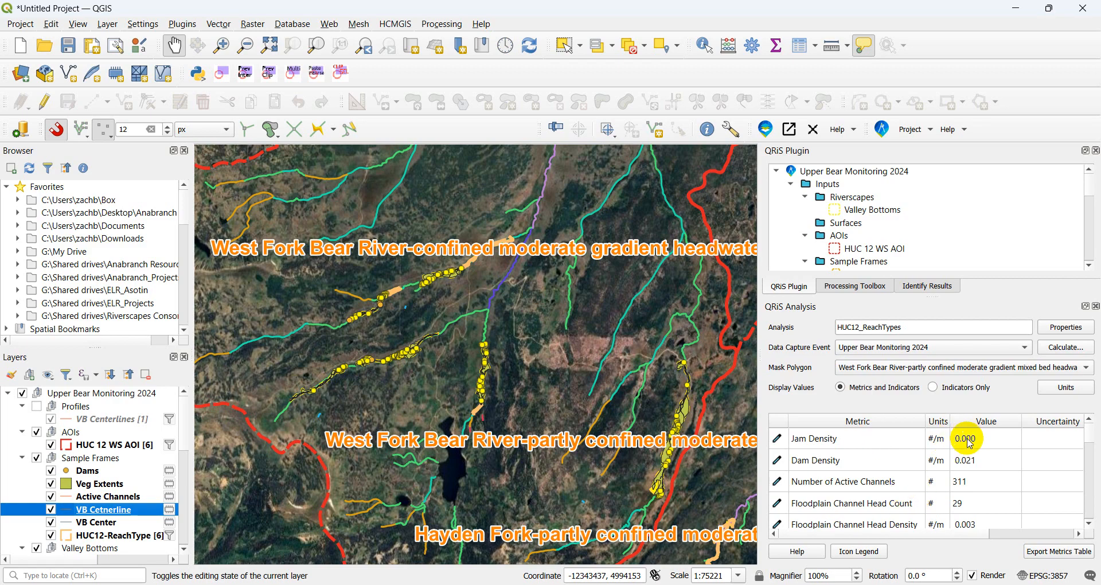
Check the Active Channels layer's feature records against the Number of Active Channels metric.
right_click(103, 497)
left_click(195, 297)
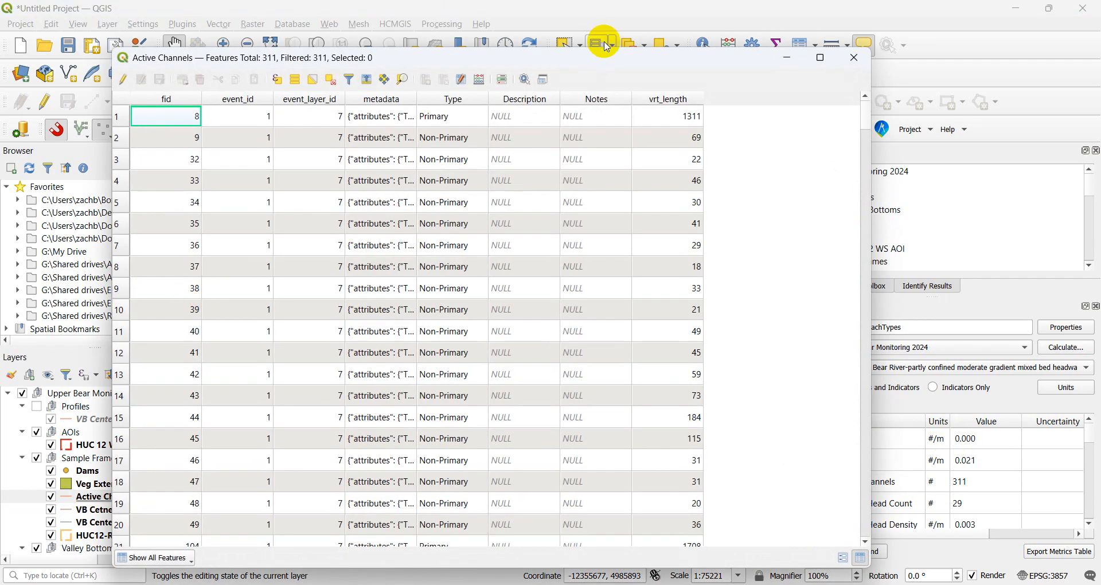
left_click(854, 57)
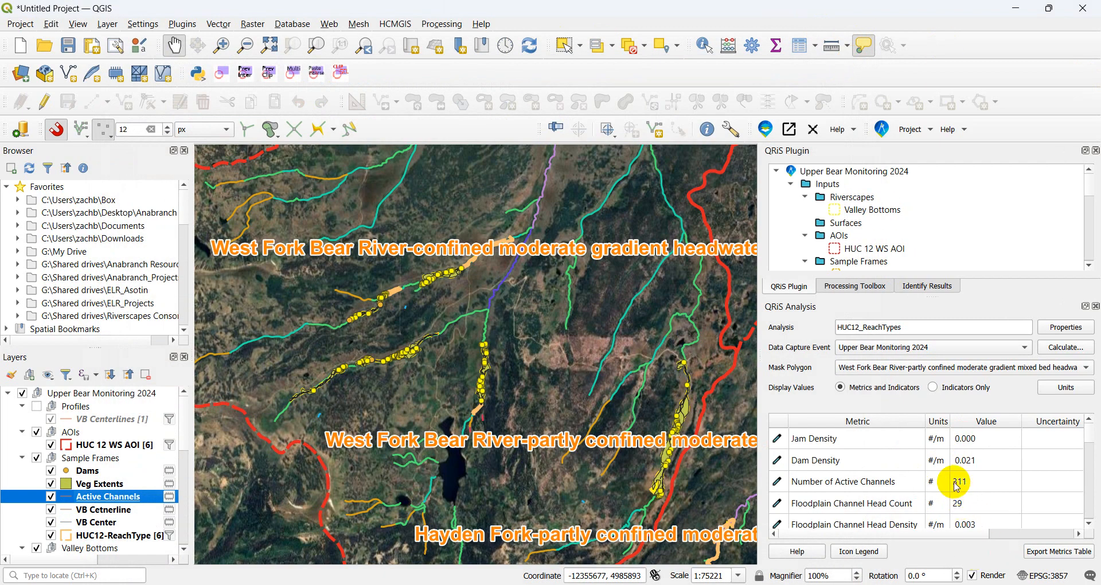
Select the Veg Extents features whose Type equals Riparian for checking the % Riparian Vegetation metric.
scroll(956, 486, "down", 5)
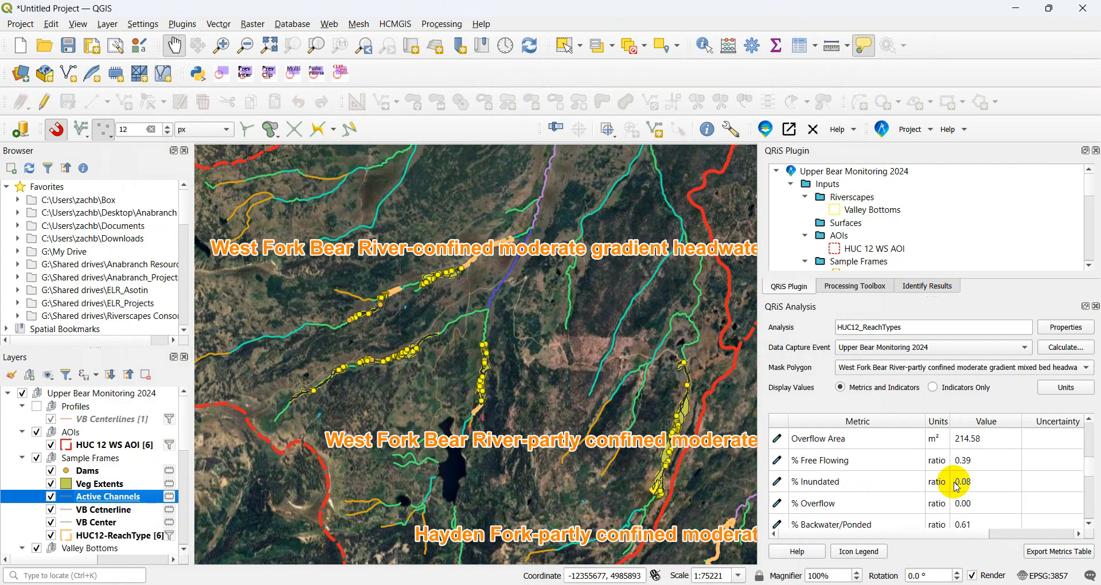
scroll(956, 486, "down", 1)
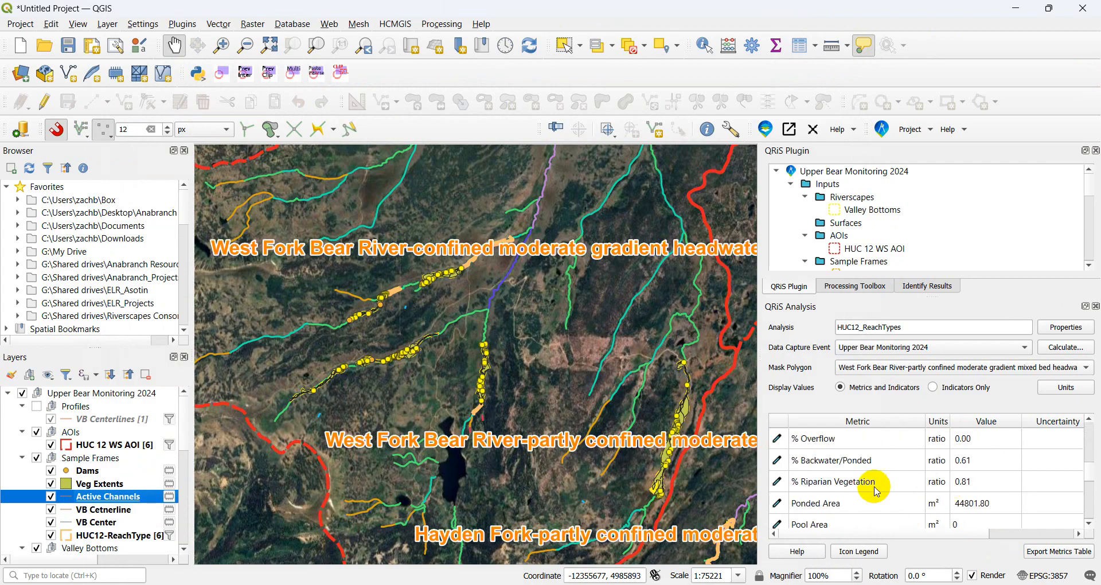
right_click(87, 484)
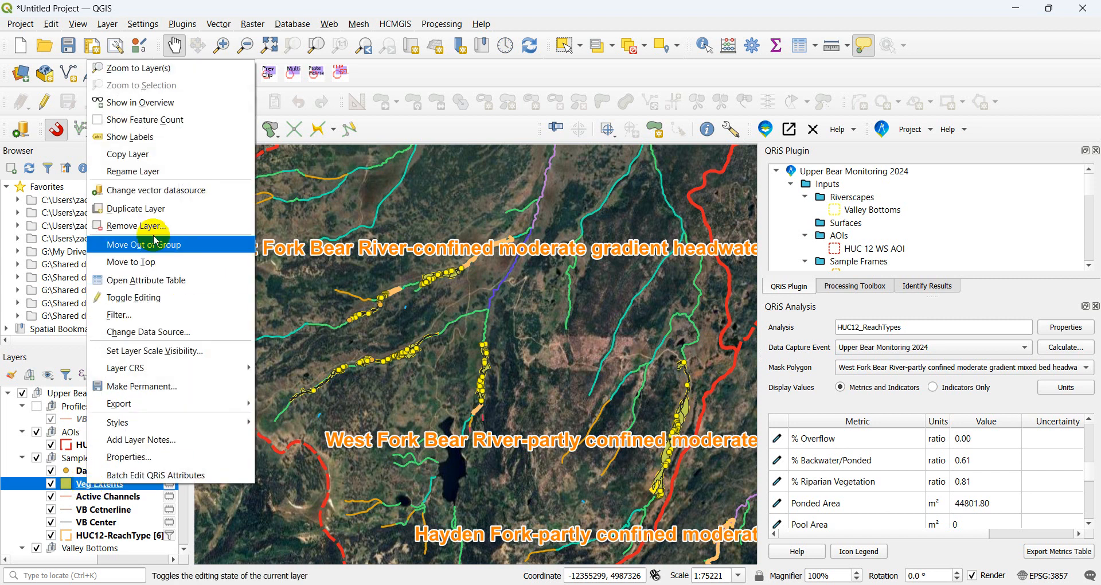
left_click(153, 280)
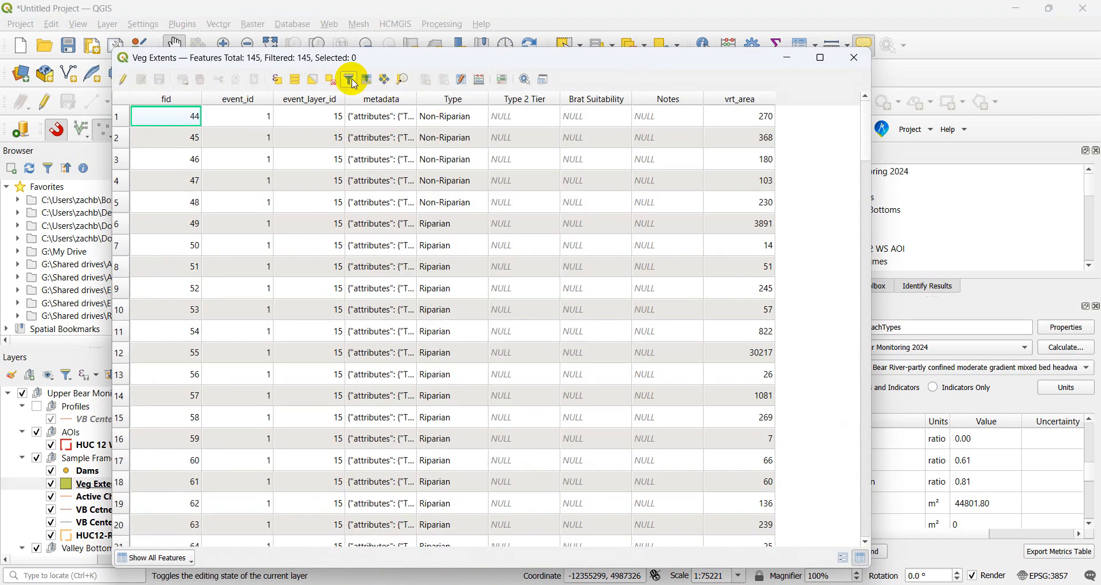
left_click(352, 80)
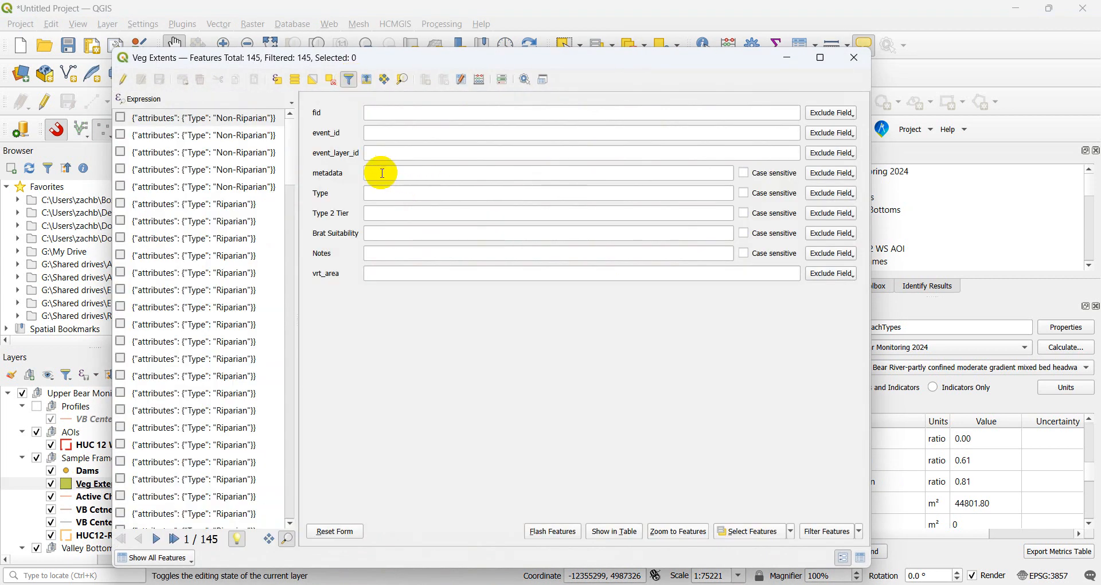
left_click(390, 189)
type("Ri")
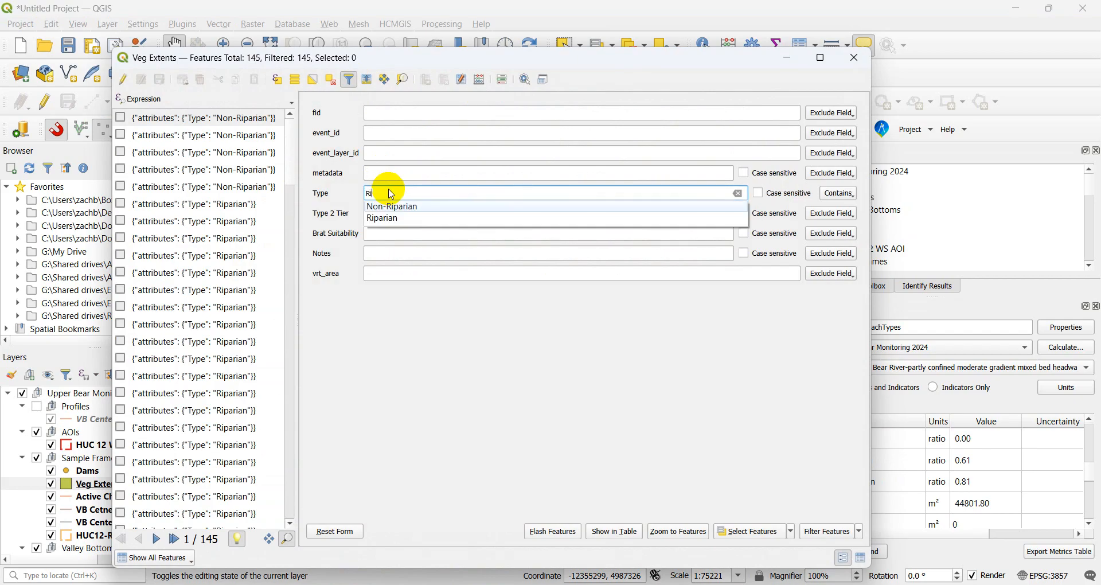
left_click(381, 219)
left_click(837, 194)
left_click(848, 228)
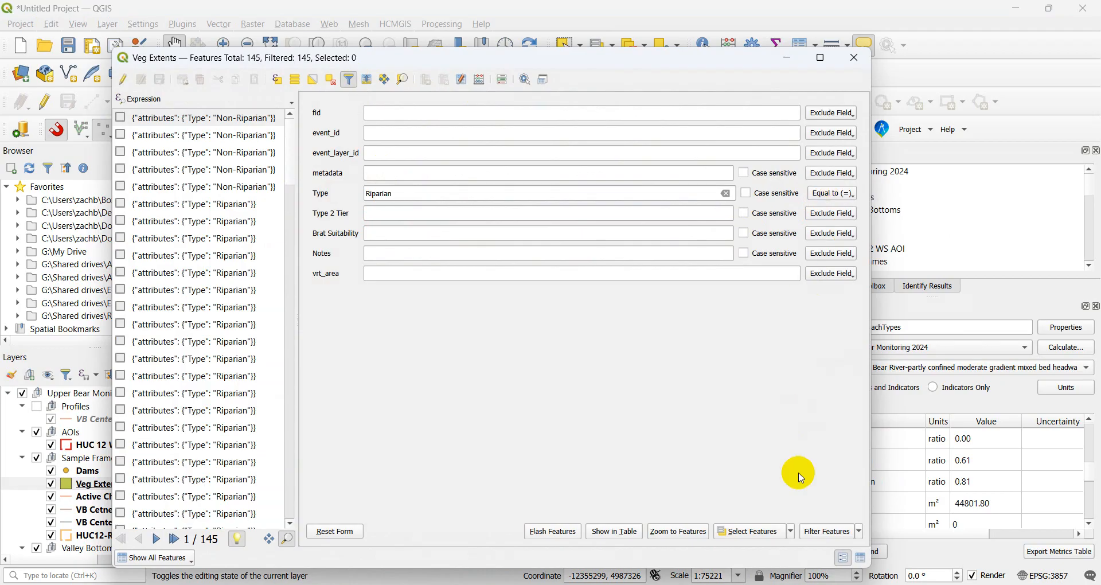
left_click(750, 532)
left_click(854, 57)
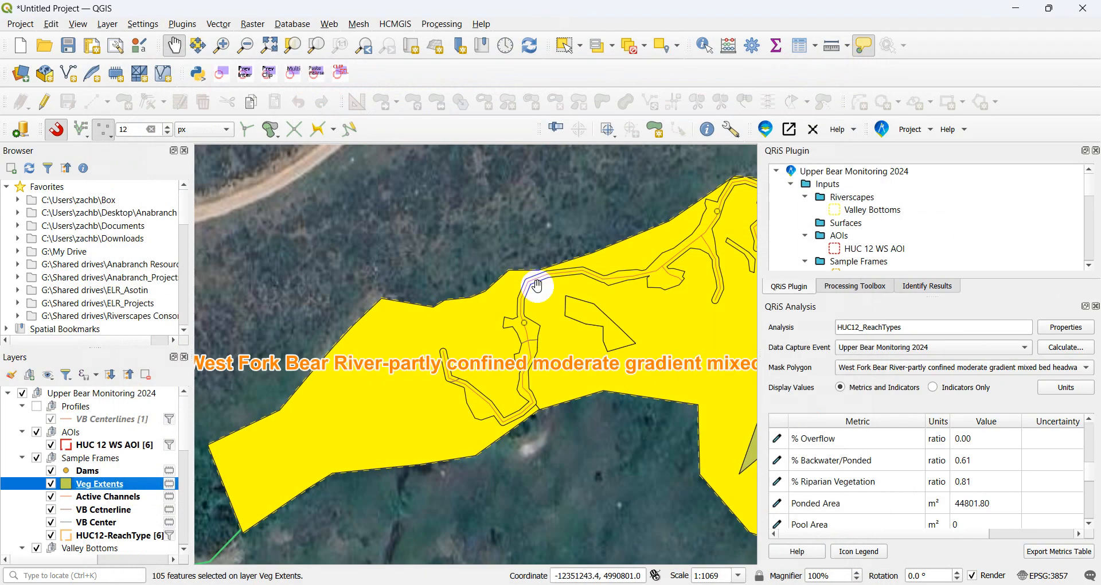
left_click(777, 45)
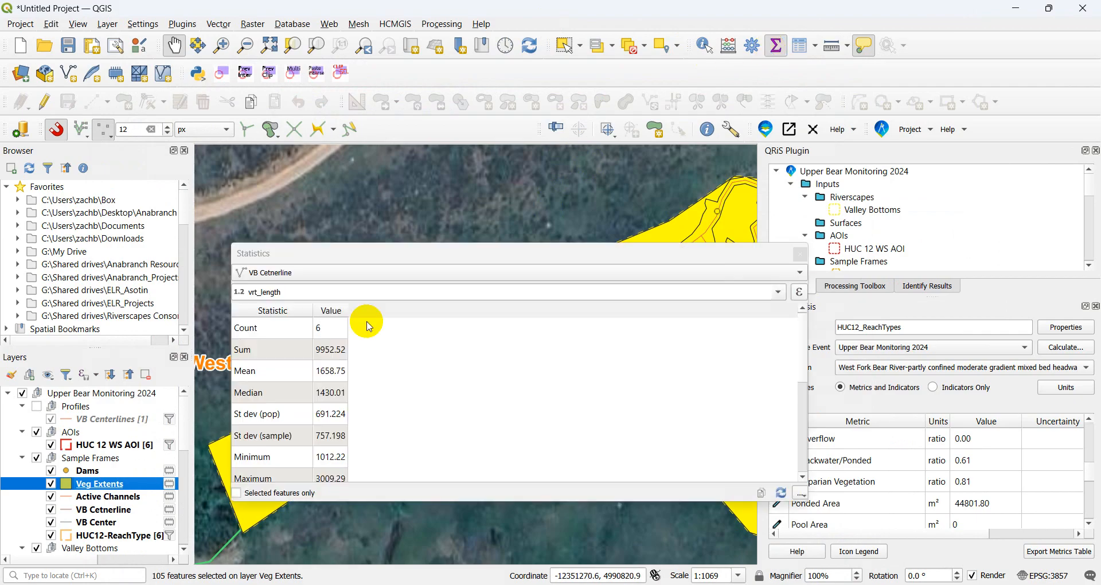
left_click(277, 274)
left_click(298, 401)
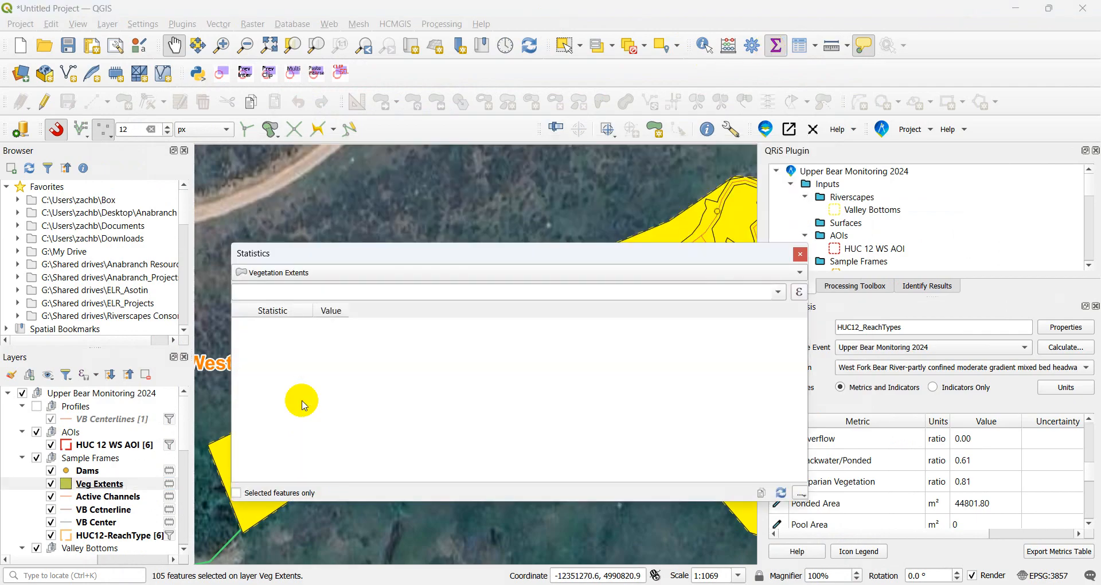
left_click(772, 294)
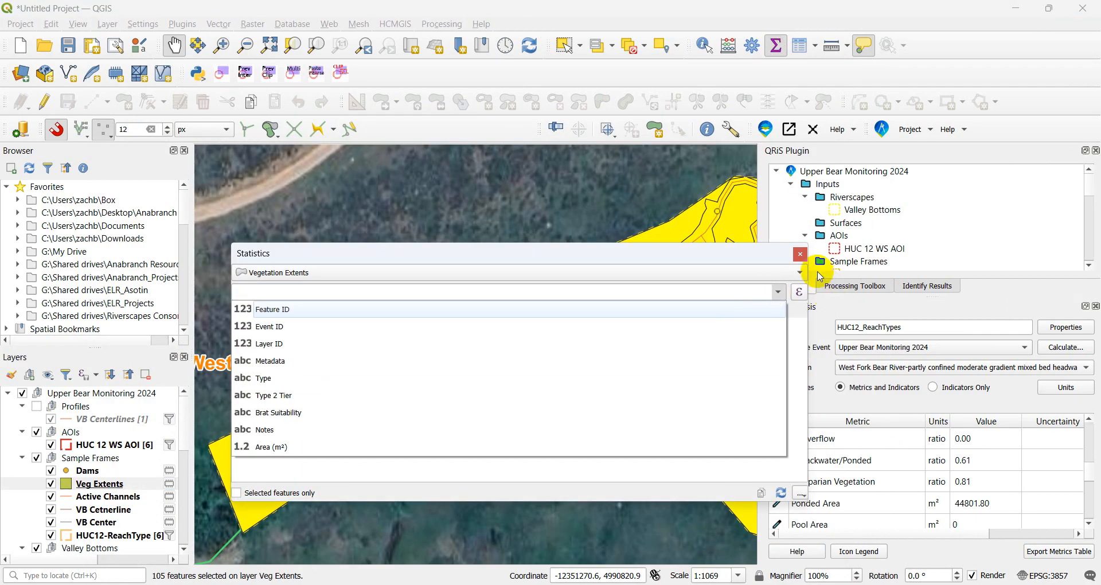
left_click(802, 257)
left_click(800, 254)
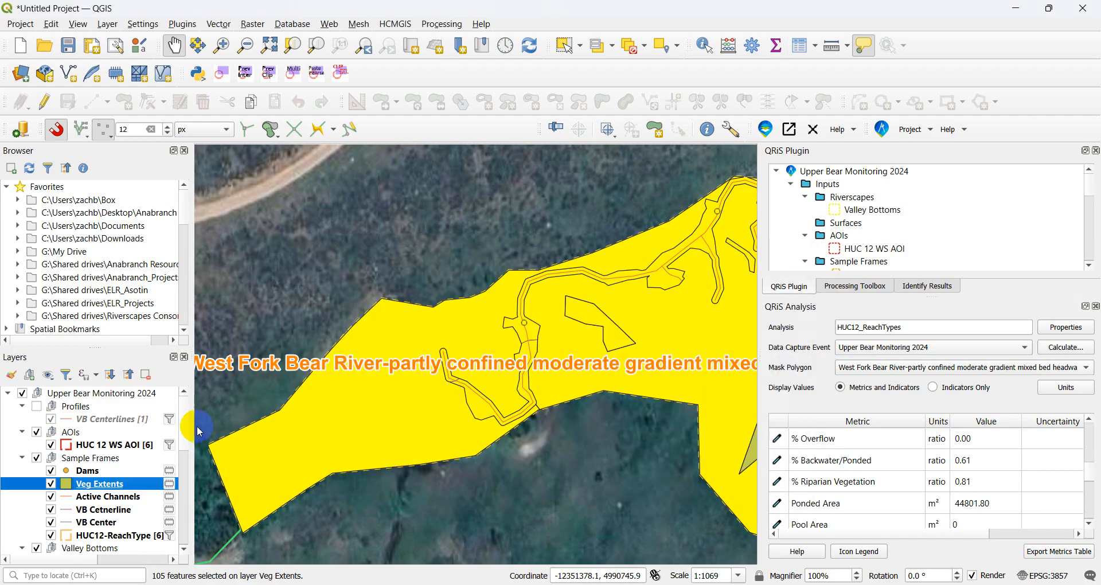
Clear the feature selection in the Veg Extents attribute table.
right_click(117, 483)
left_click(175, 278)
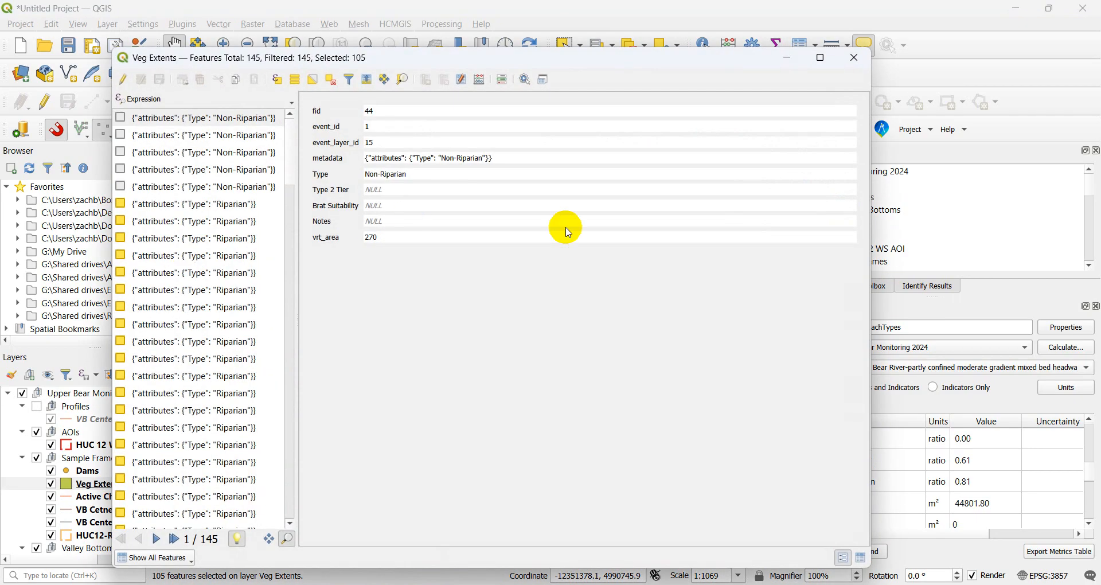
left_click(866, 557)
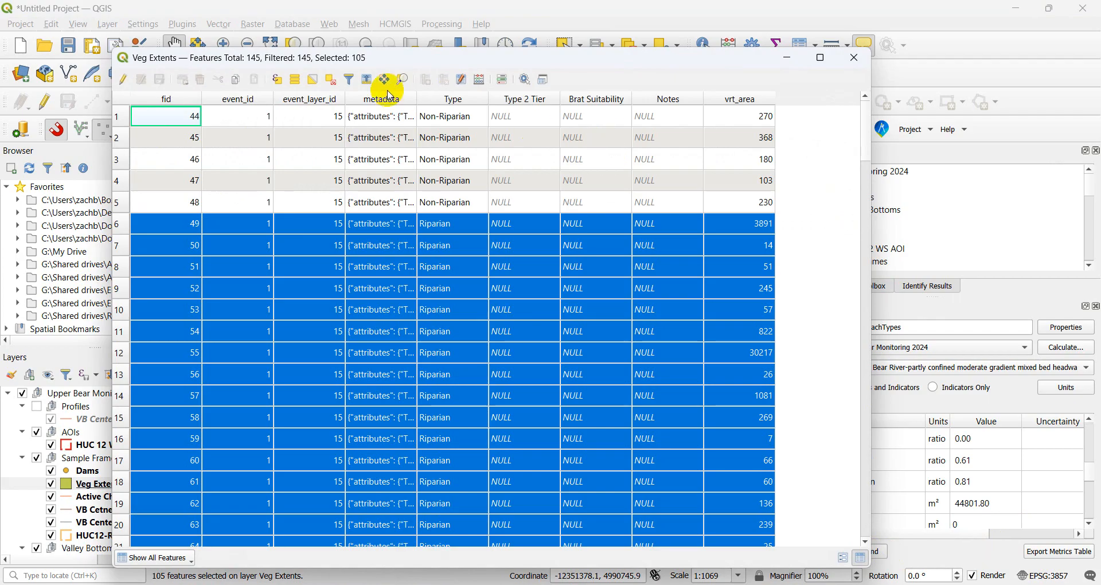
left_click(331, 80)
Update the existing vrt_area field of Veg Extents with the expression $area and save the layer edits.
left_click(480, 80)
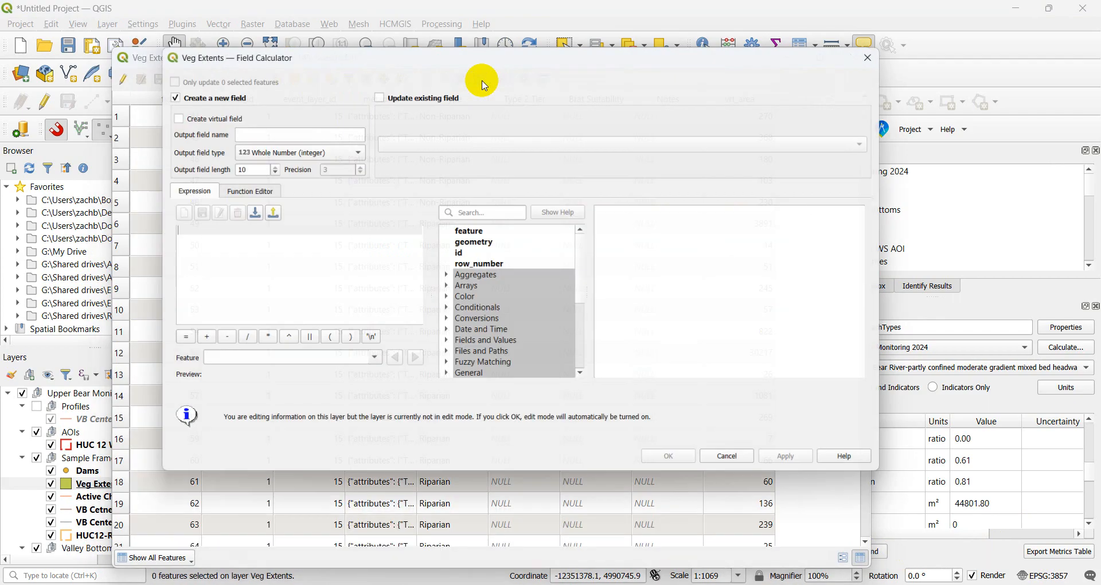
left_click(401, 98)
left_click(395, 140)
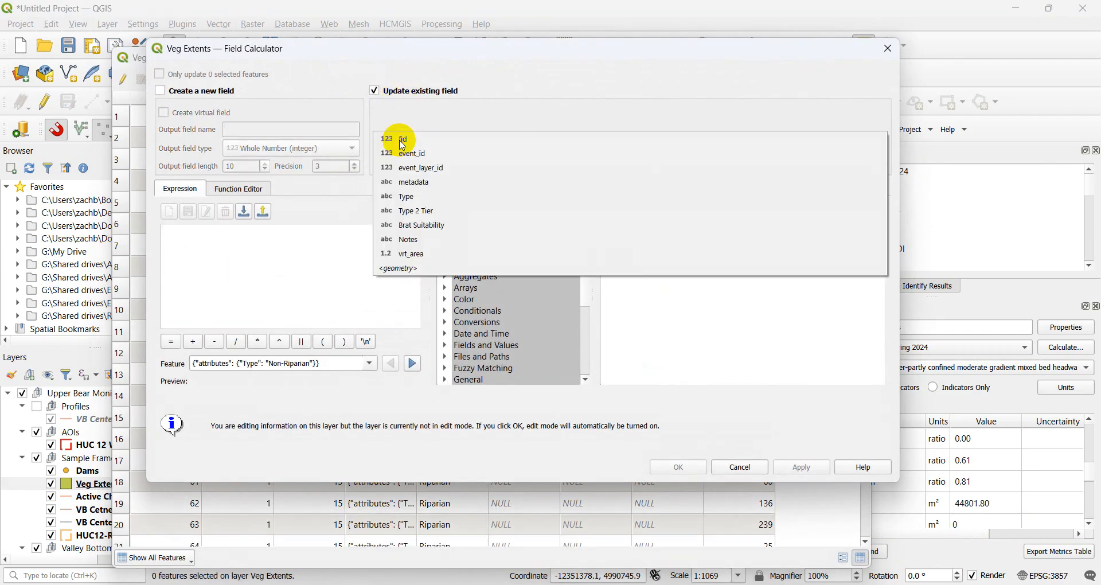
left_click(442, 251)
left_click(313, 279)
type("$a")
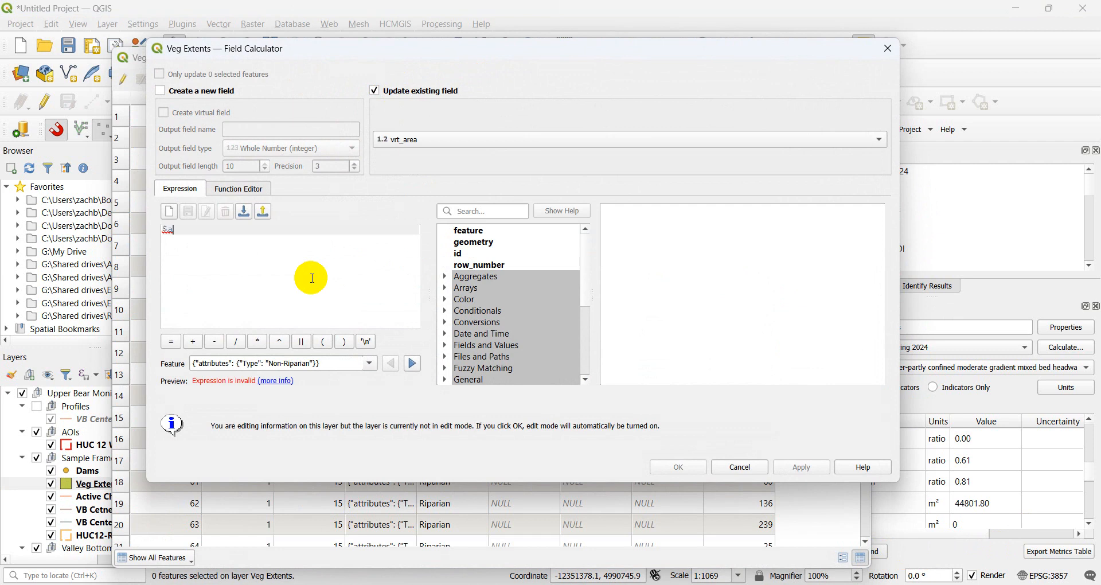
type("rea")
left_click(678, 467)
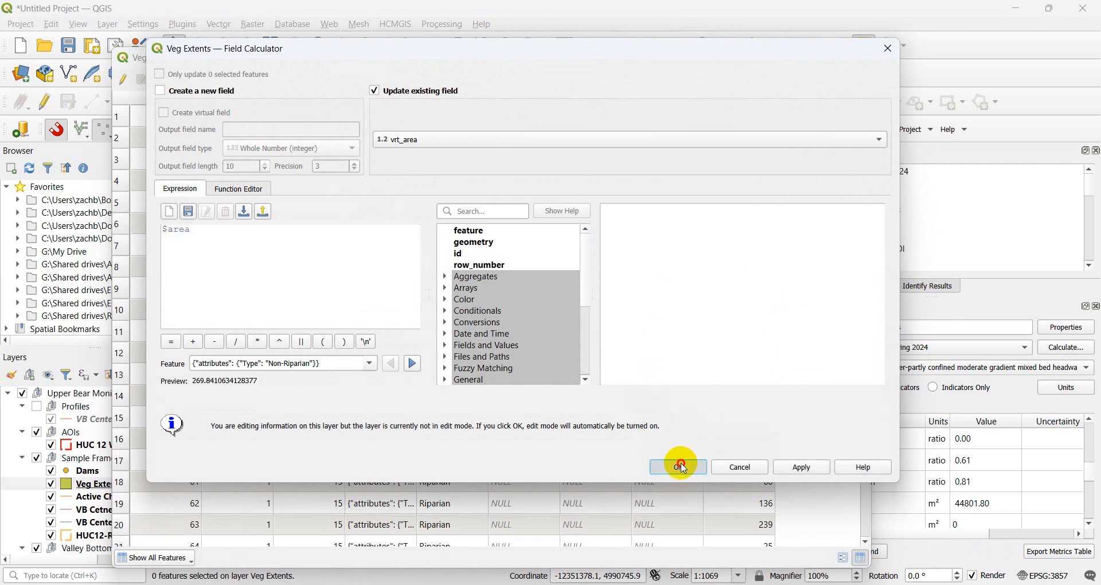
left_click(159, 80)
left_click(122, 81)
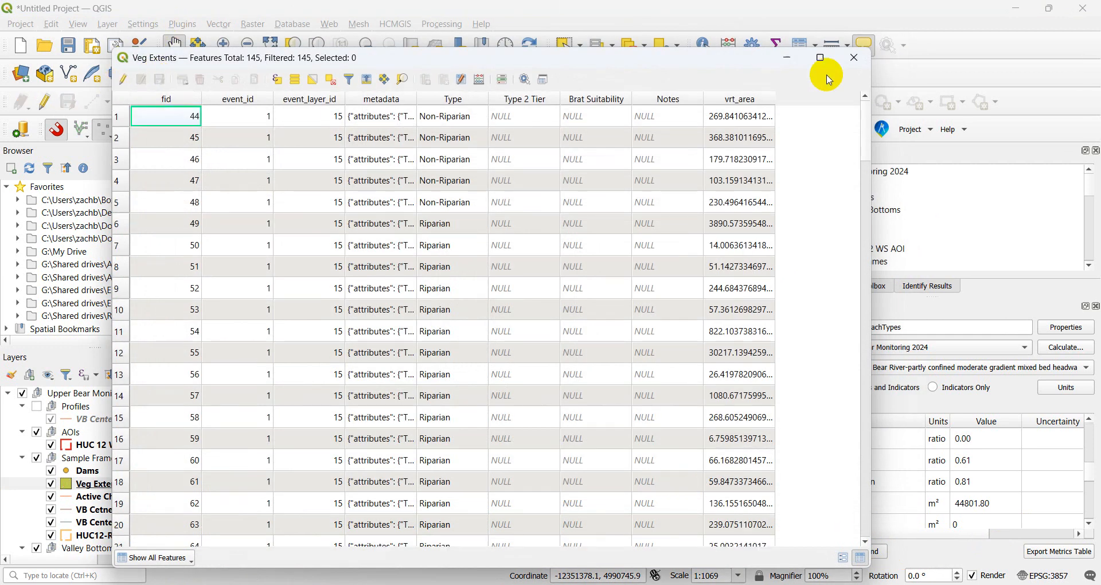
left_click(854, 58)
Examine the summary statistics of the vrt_area field for all features in the Veg Extents layer.
left_click(789, 48)
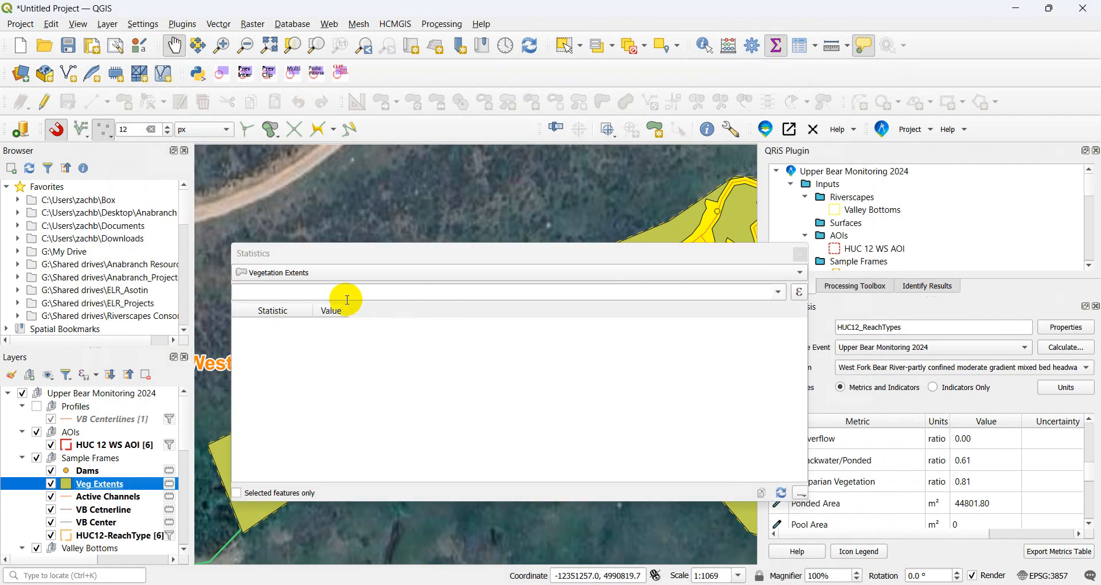
left_click(504, 271)
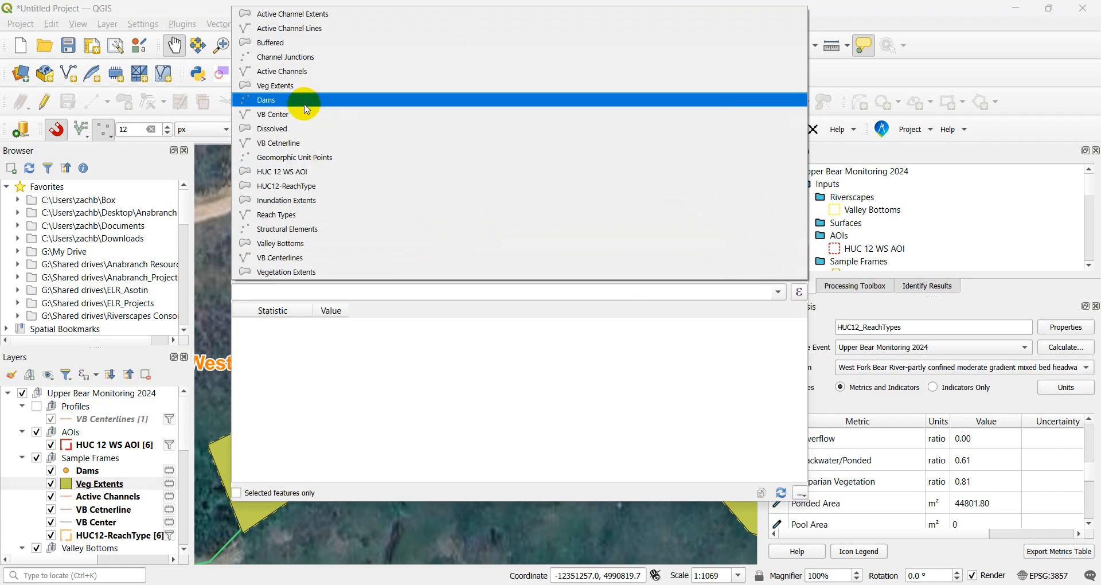
left_click(292, 86)
left_click(778, 293)
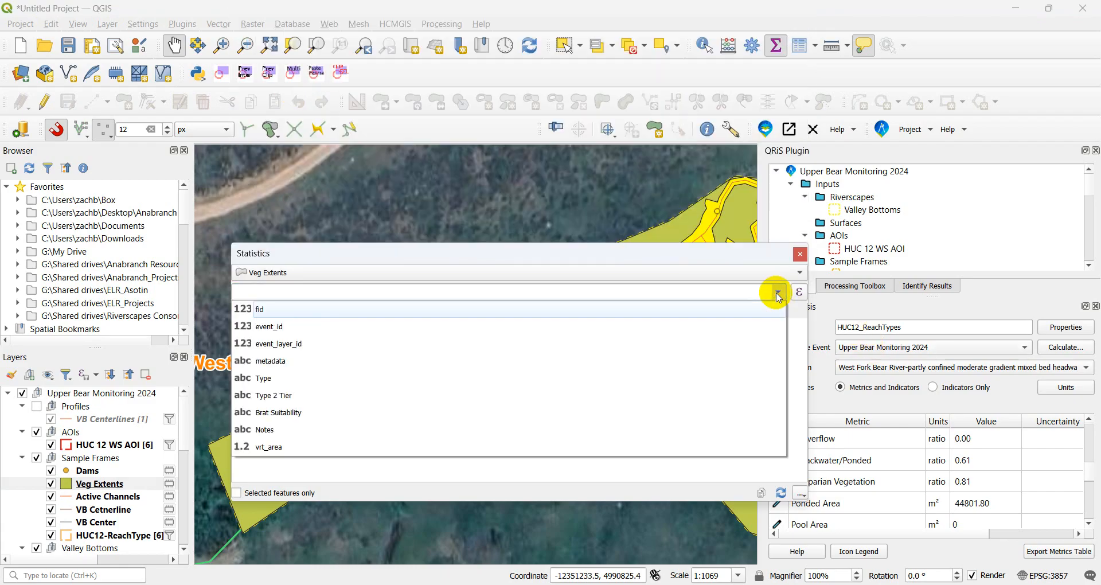
left_click(324, 447)
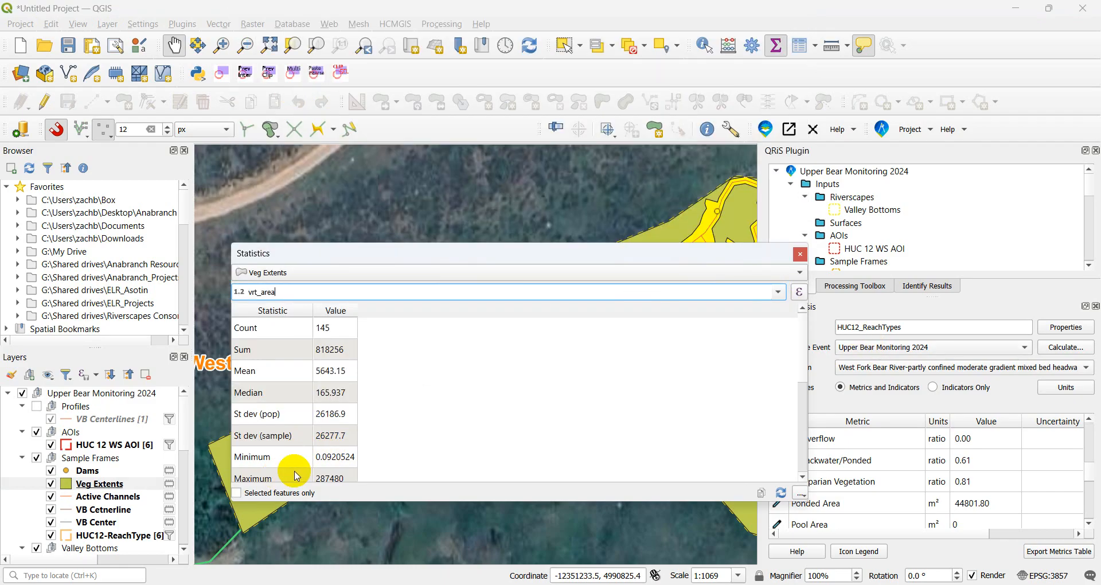
left_click(800, 254)
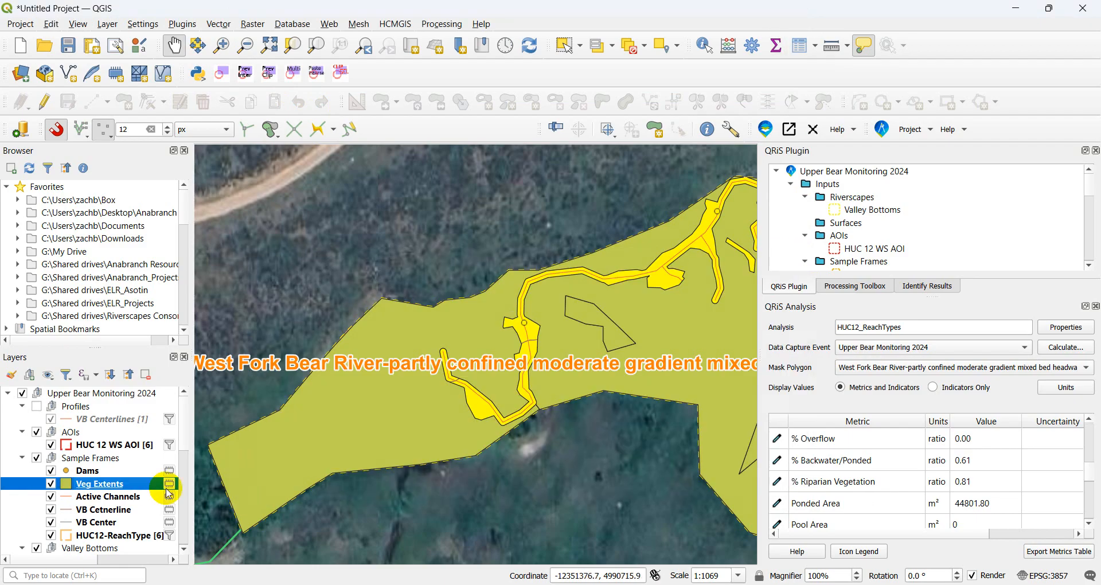
Select the Veg Extents features whose Type is equal to Riparian.
right_click(129, 484)
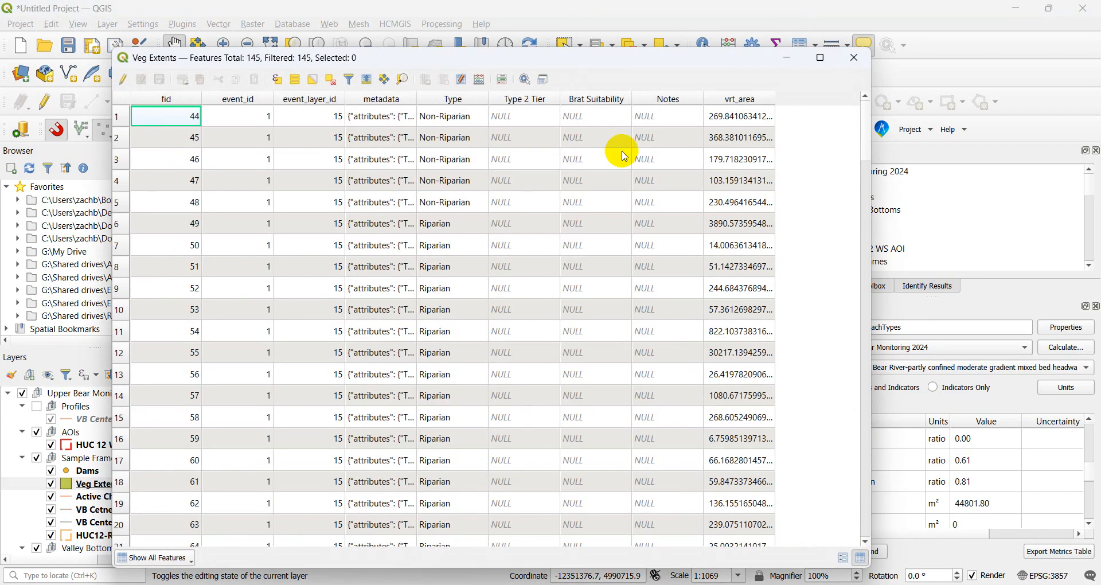
left_click(350, 80)
left_click(401, 197)
type("Rip")
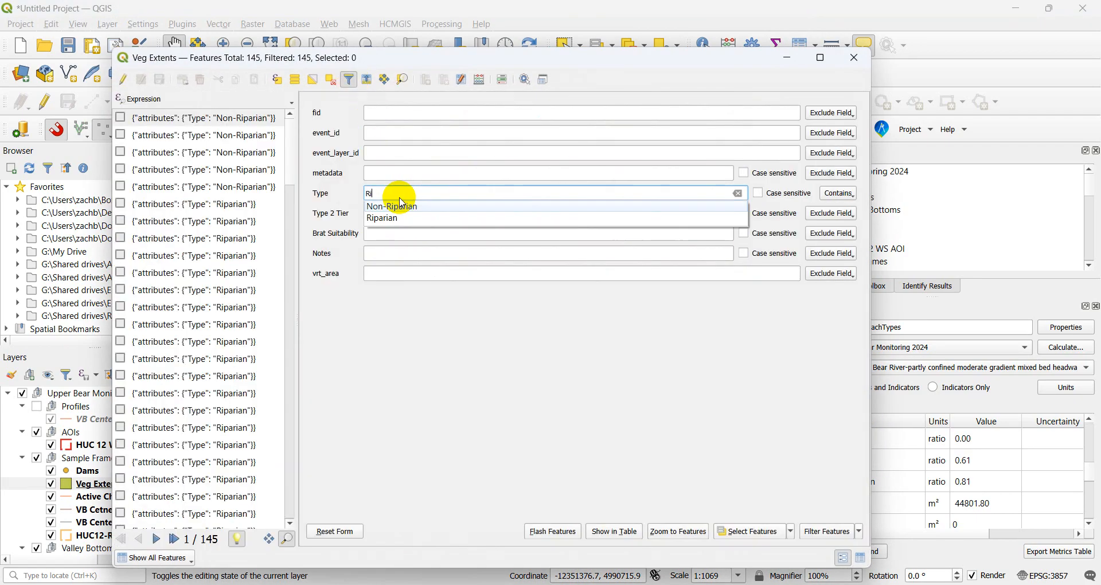
left_click(394, 217)
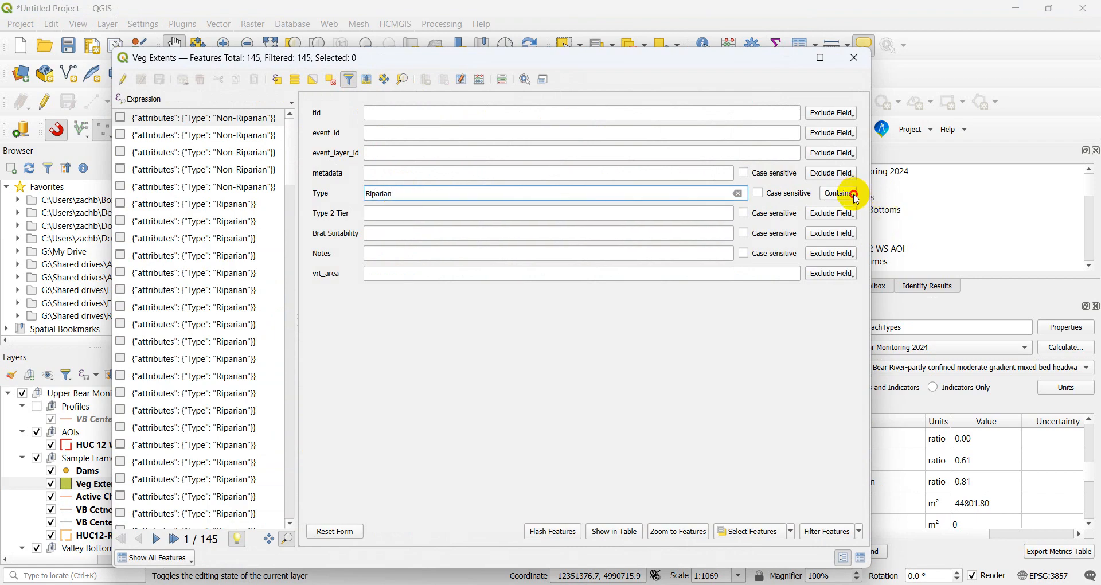
left_click(843, 193)
left_click(846, 227)
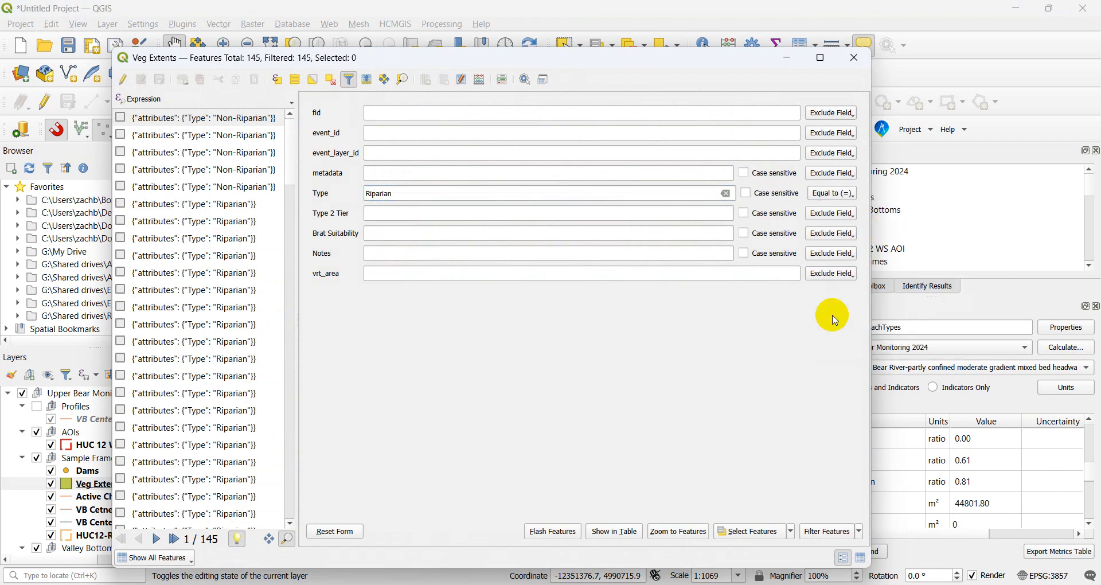
left_click(748, 533)
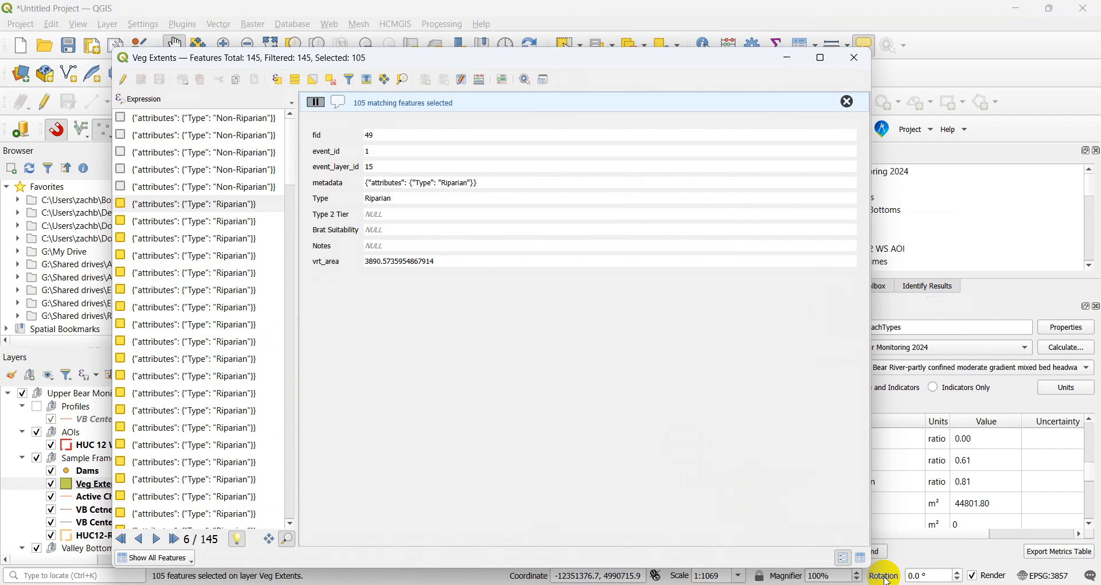
Sort the Veg Extents records by Type in descending order and check the selected Riparian rows.
left_click(861, 558)
left_click(459, 101)
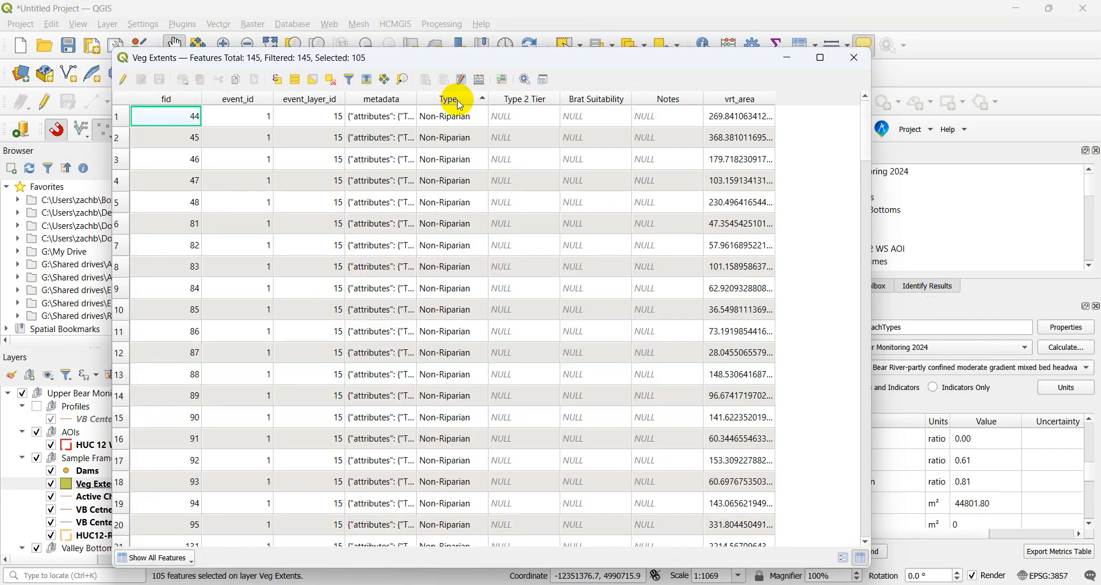
left_click(458, 100)
scroll(482, 246, "down", 20)
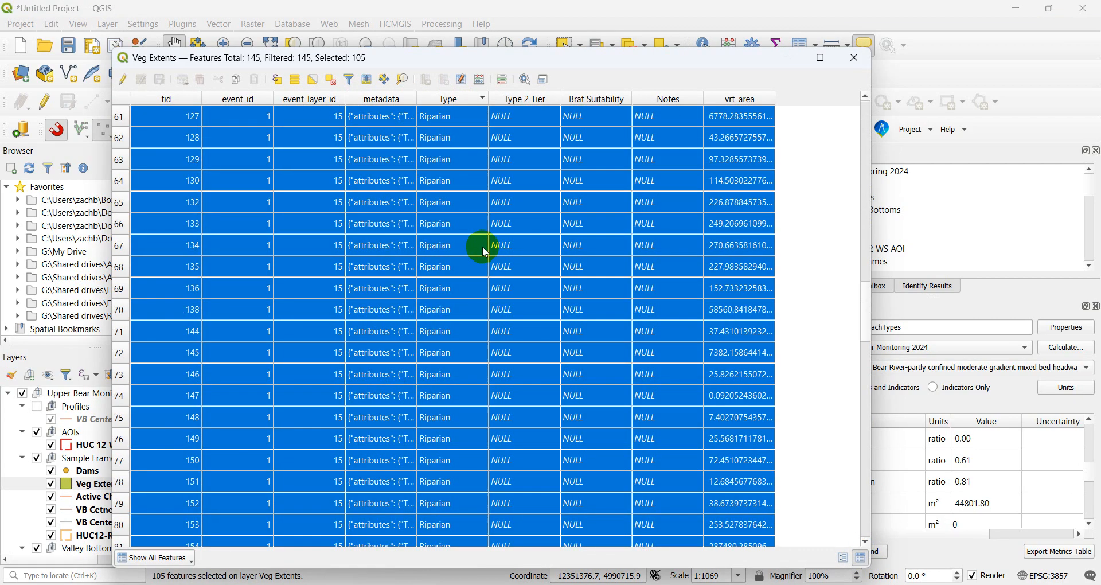
left_click(865, 60)
Examine the Veg Extents vrt_area statistics restricted to the selected features only.
left_click(776, 47)
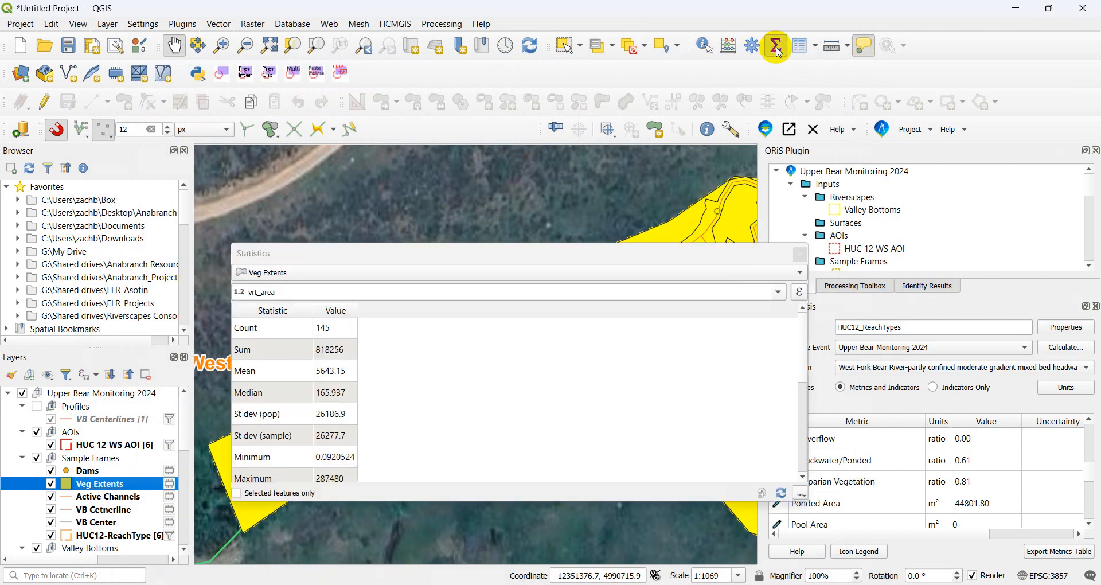
left_click(237, 493)
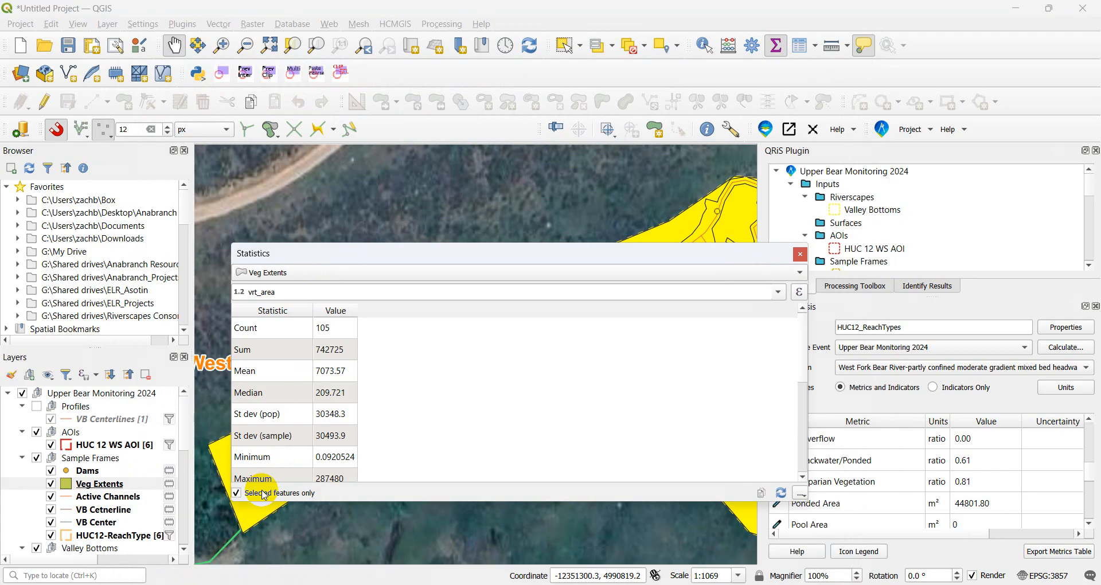
left_click(800, 254)
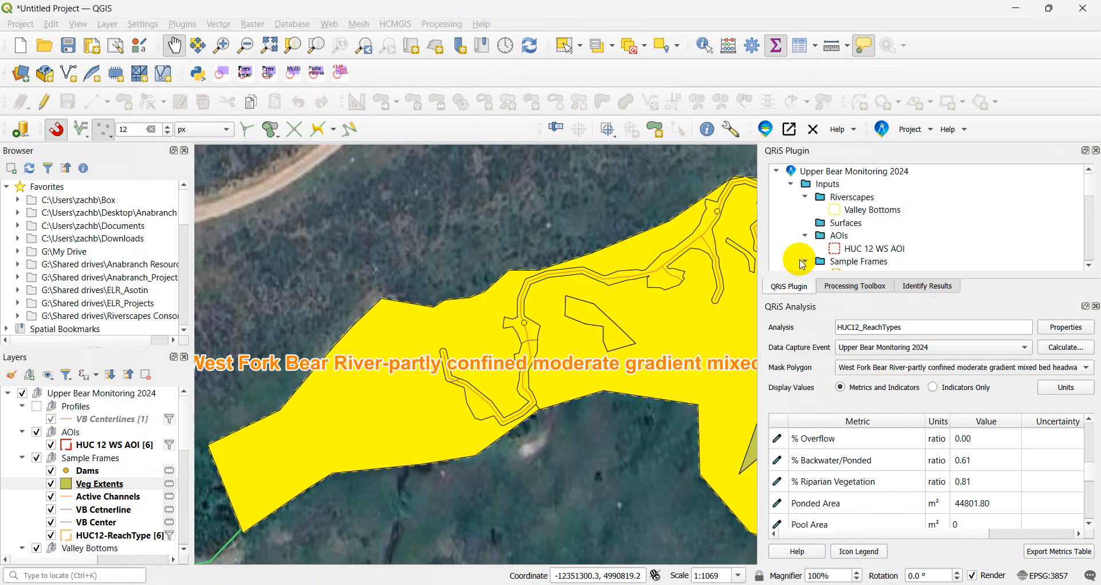
right_click(142, 543)
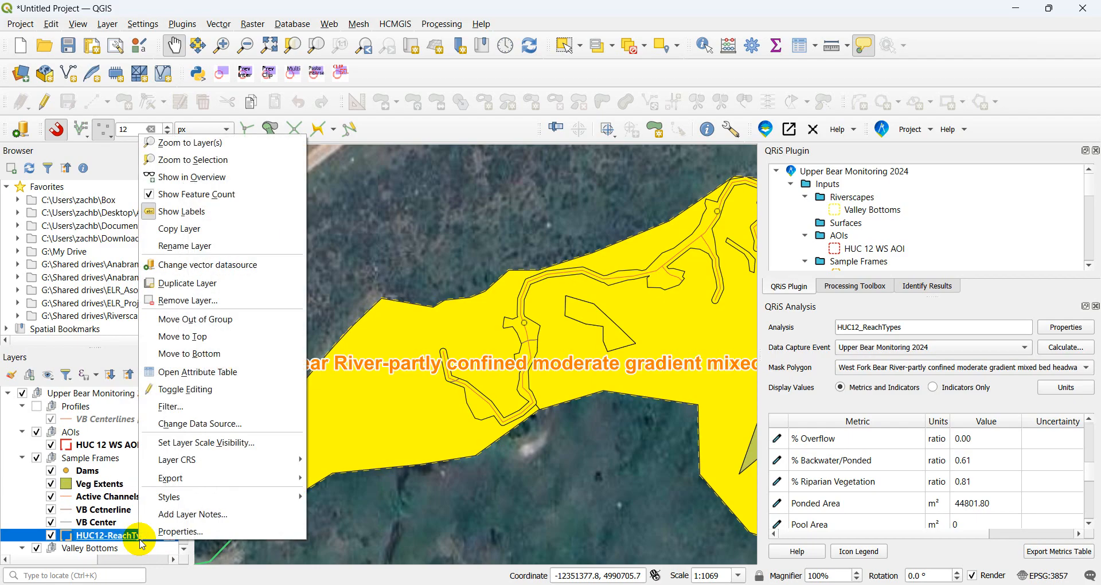
left_click(218, 380)
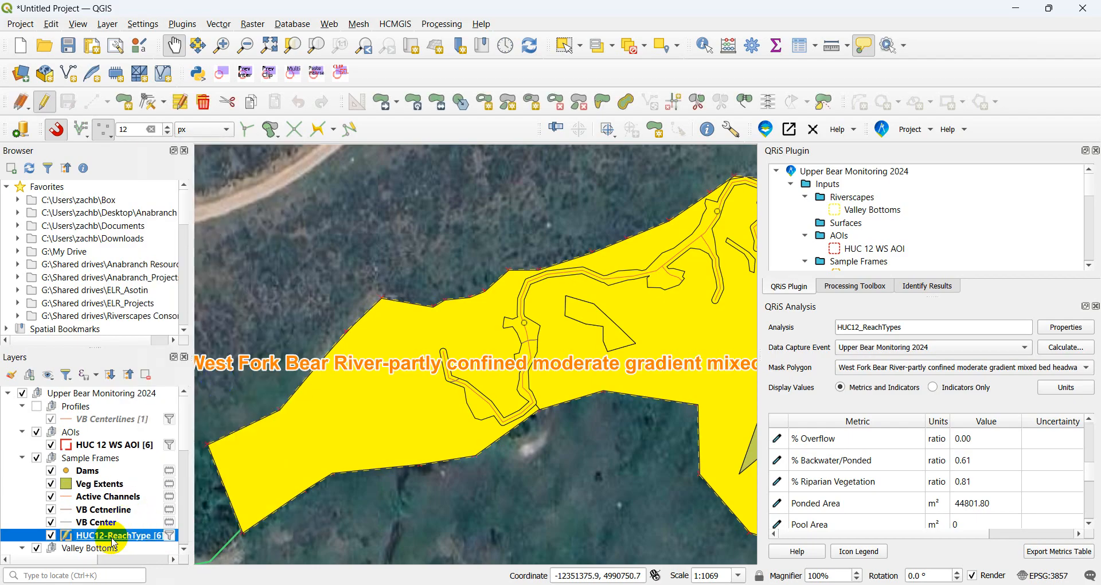
left_click(44, 102)
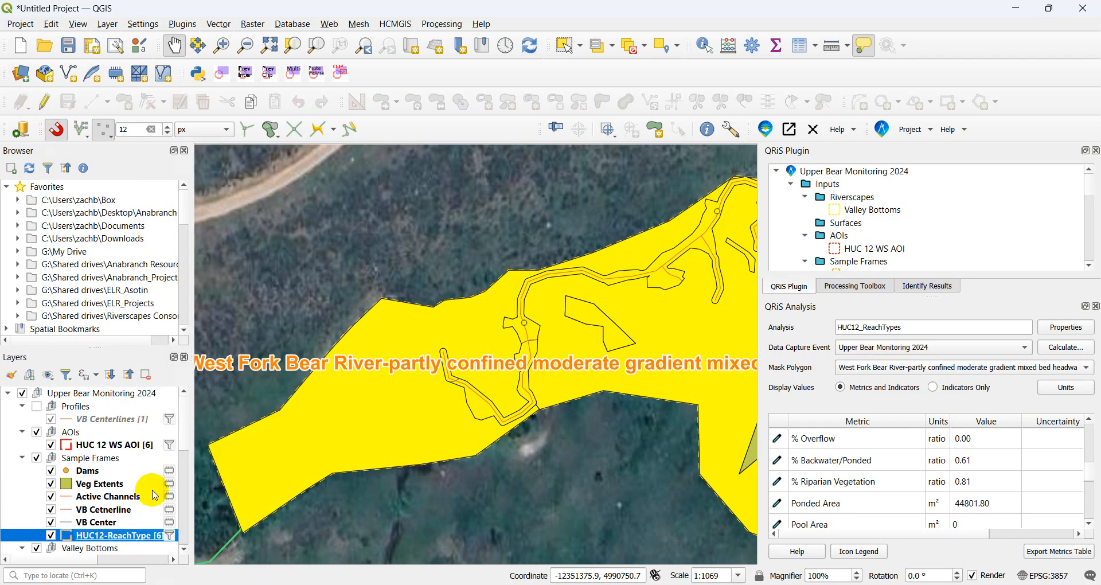
Check the area of the selected West Fork Bear River feature in the HUC12-ReachType attribute table.
right_click(112, 535)
left_click(225, 363)
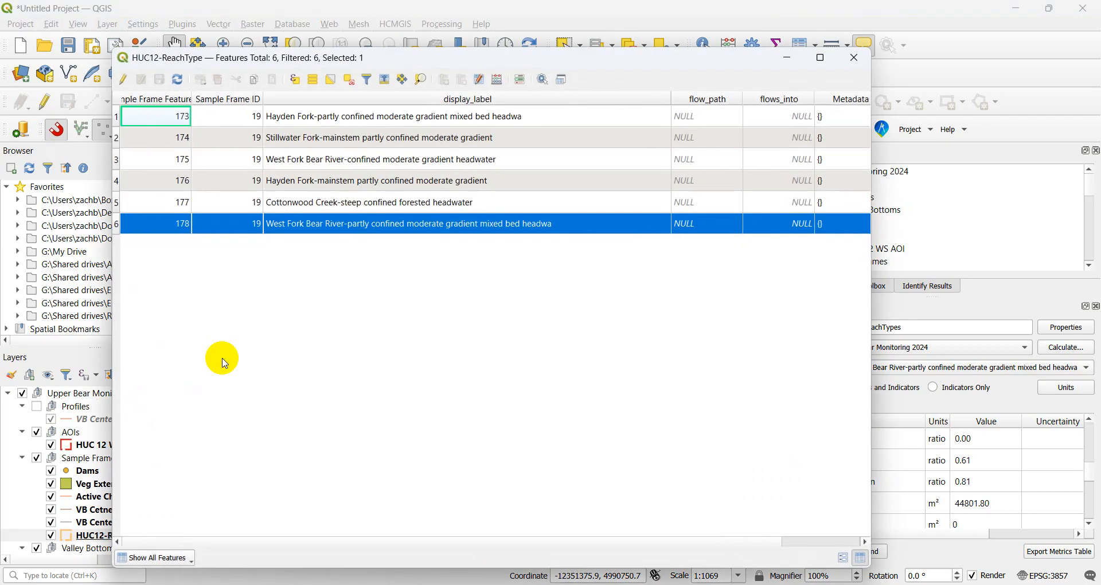
scroll(758, 172, "right", 2)
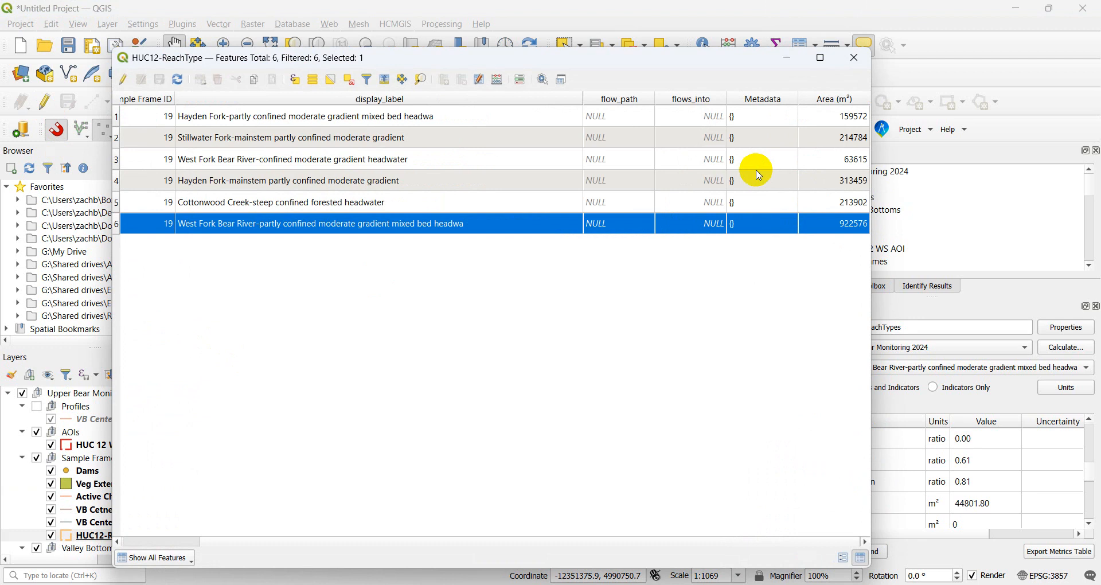
left_click(855, 58)
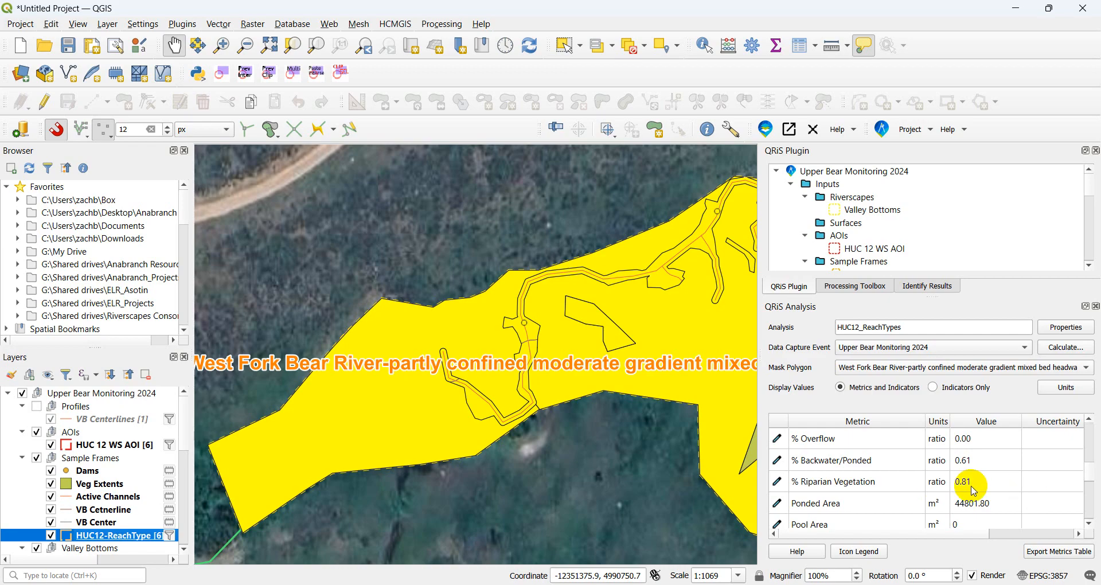
Review the remaining metric values in the HUC12_ReachTypes analysis, including riverscape area, riverscape length and primary channel length.
scroll(966, 485, "down", 5)
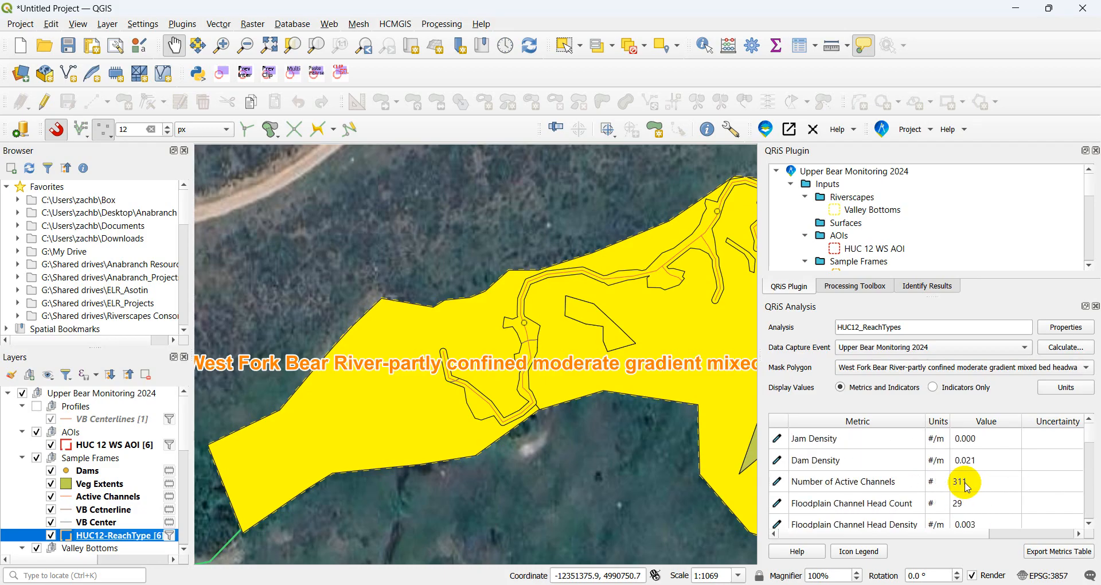
scroll(967, 486, "down", 5)
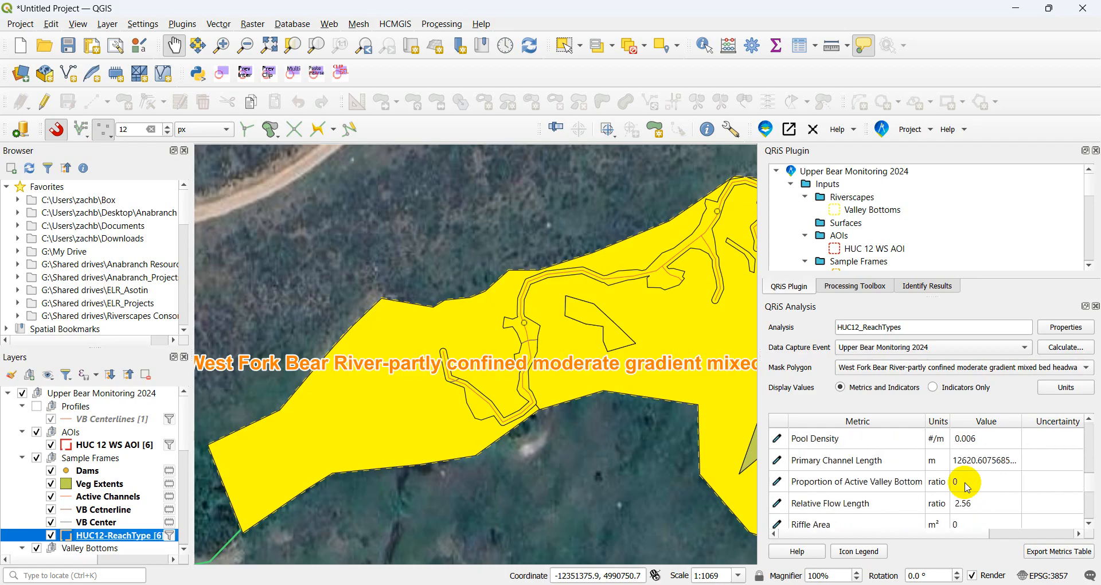
scroll(967, 487, "down", 2)
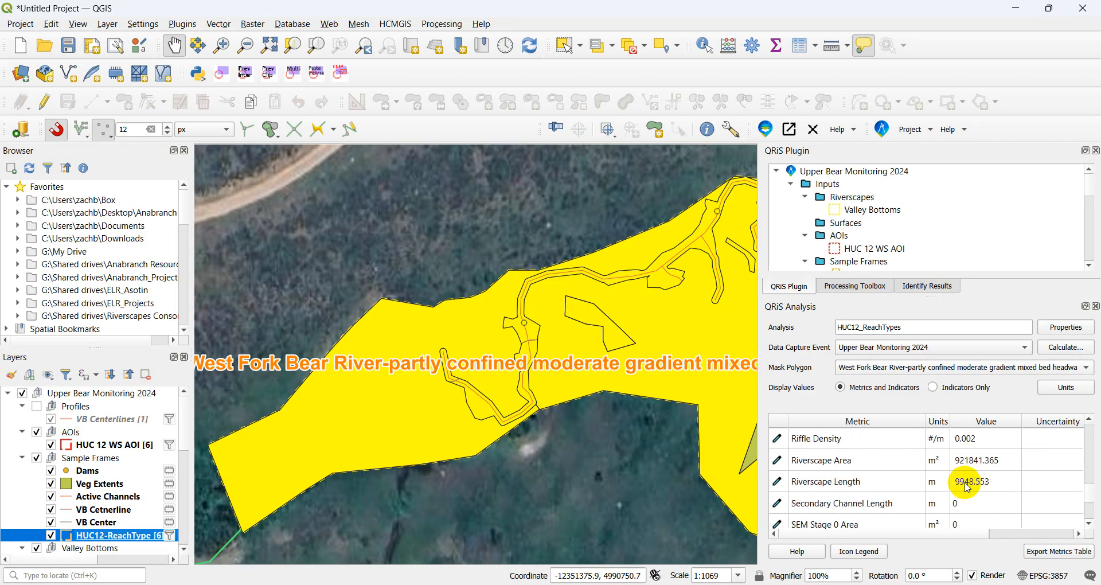
scroll(967, 487, "down", 2)
scroll(967, 487, "up", 5)
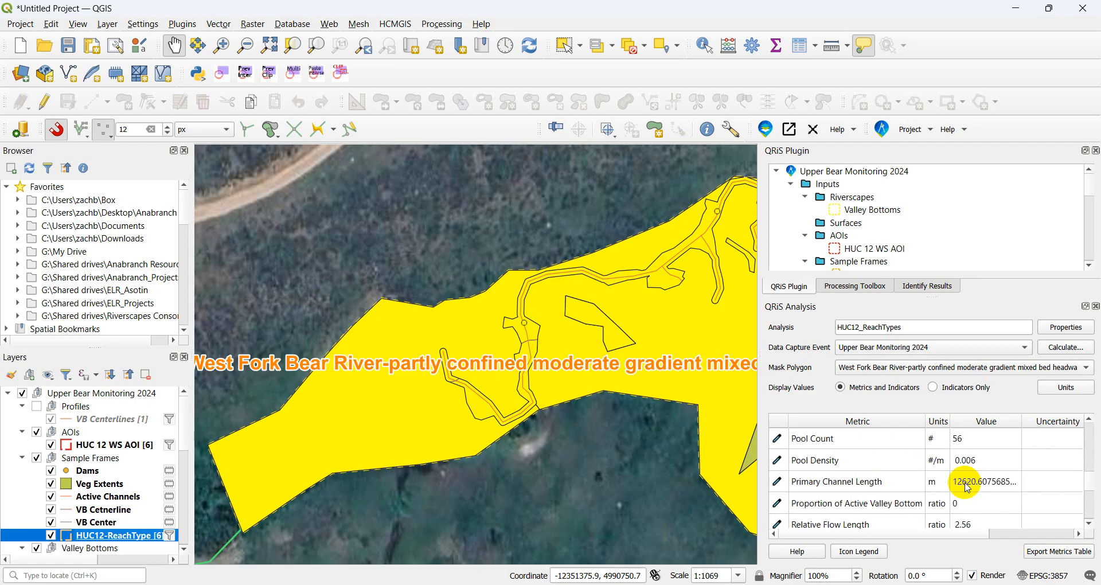
scroll(967, 487, "down", 5)
Change the analysis mask polygon to West Fork Bear River-confined moderate gradient headwater and review its metrics.
left_click(908, 367)
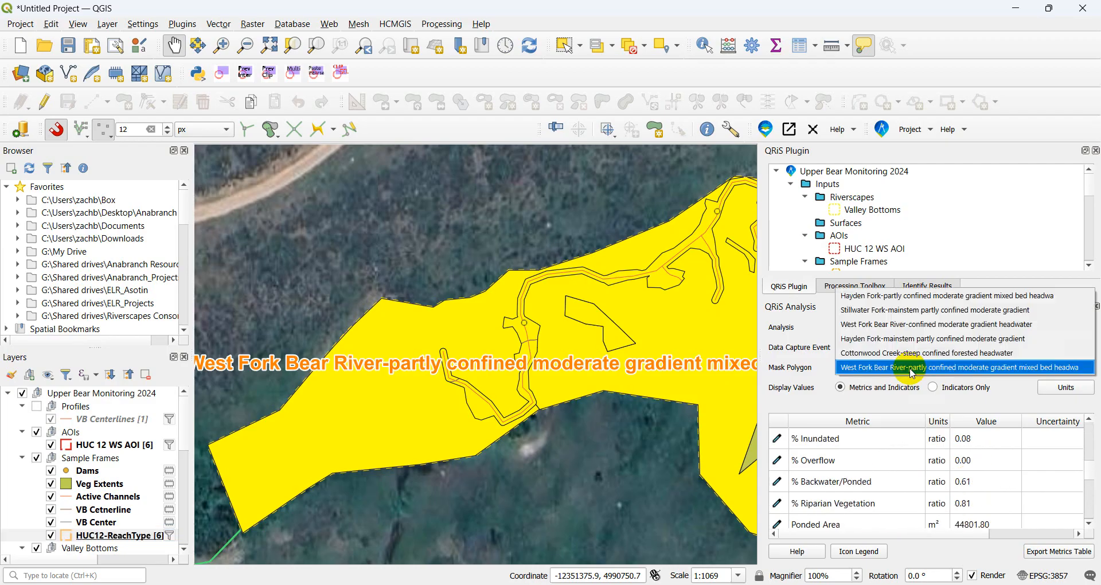
left_click(879, 328)
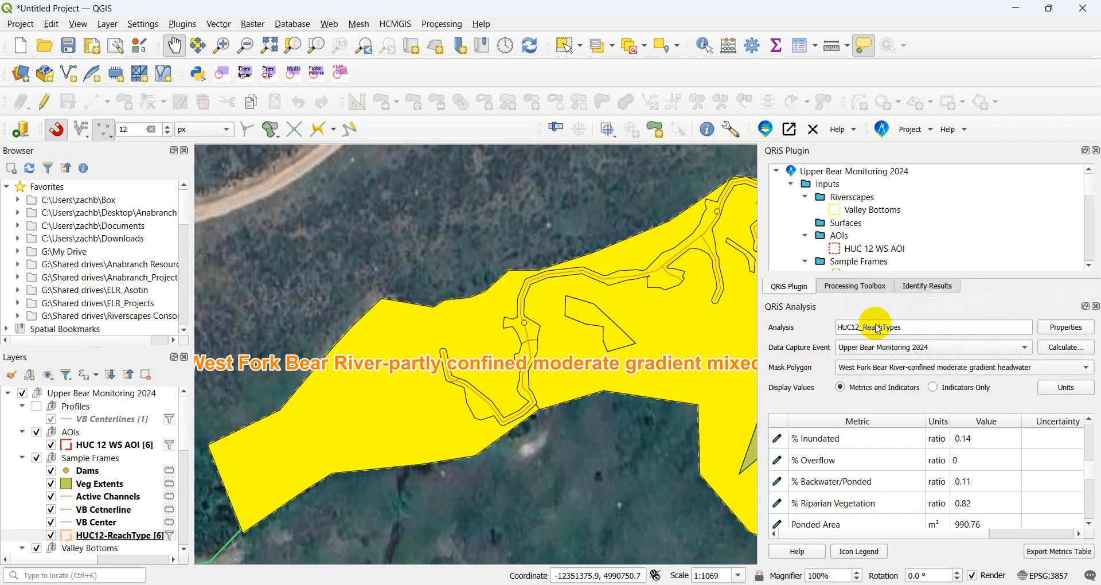
scroll(915, 460, "down", 2)
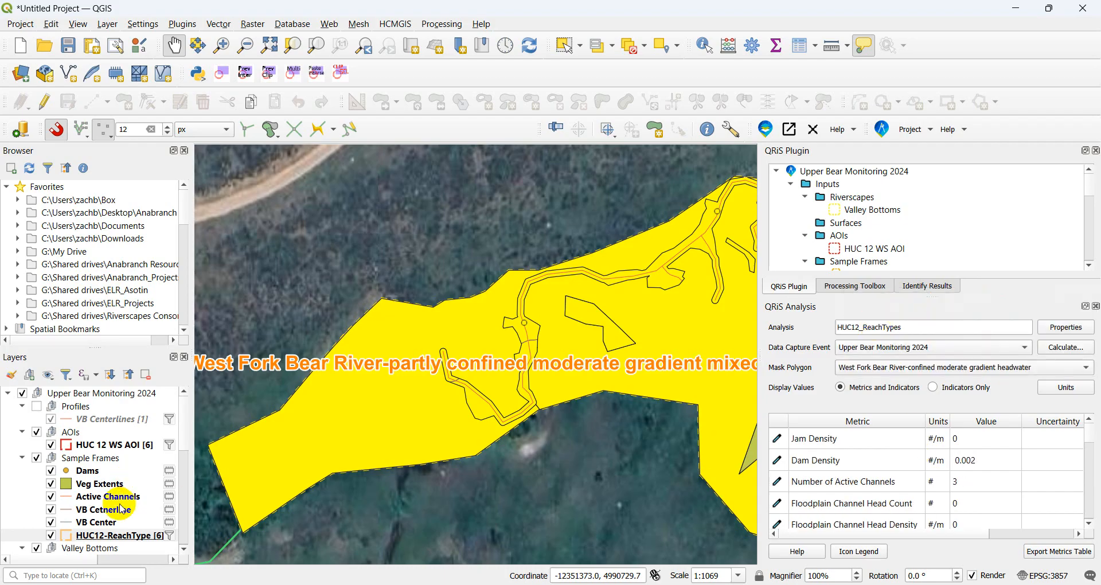
Remove the five temporary layers from Dams through VB Center in the Sample Frames group.
left_click(108, 521)
left_click(103, 475, "shift")
right_click(105, 480)
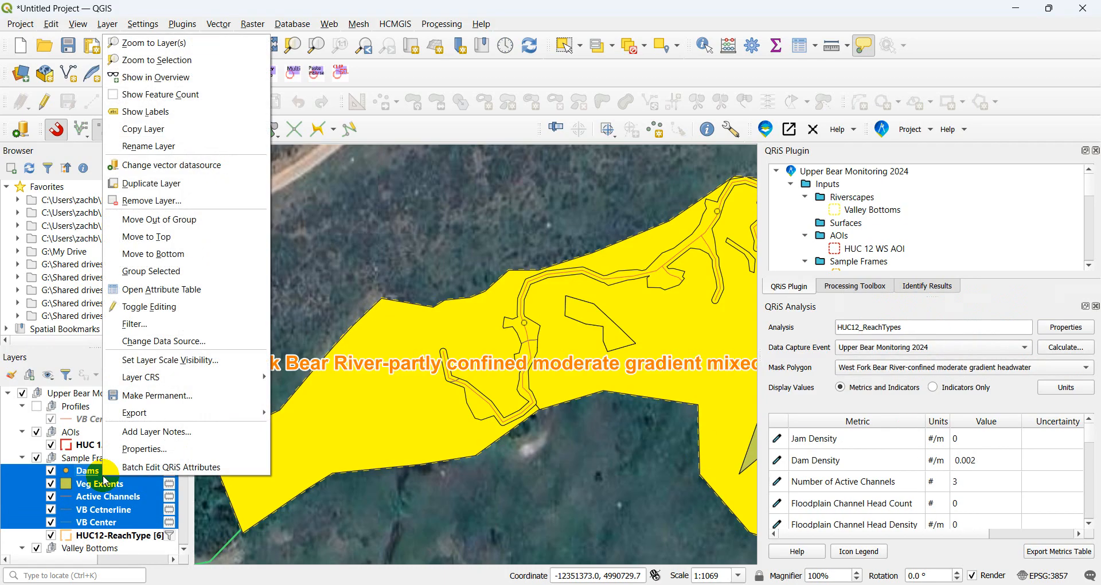
left_click(195, 200)
left_click(513, 315)
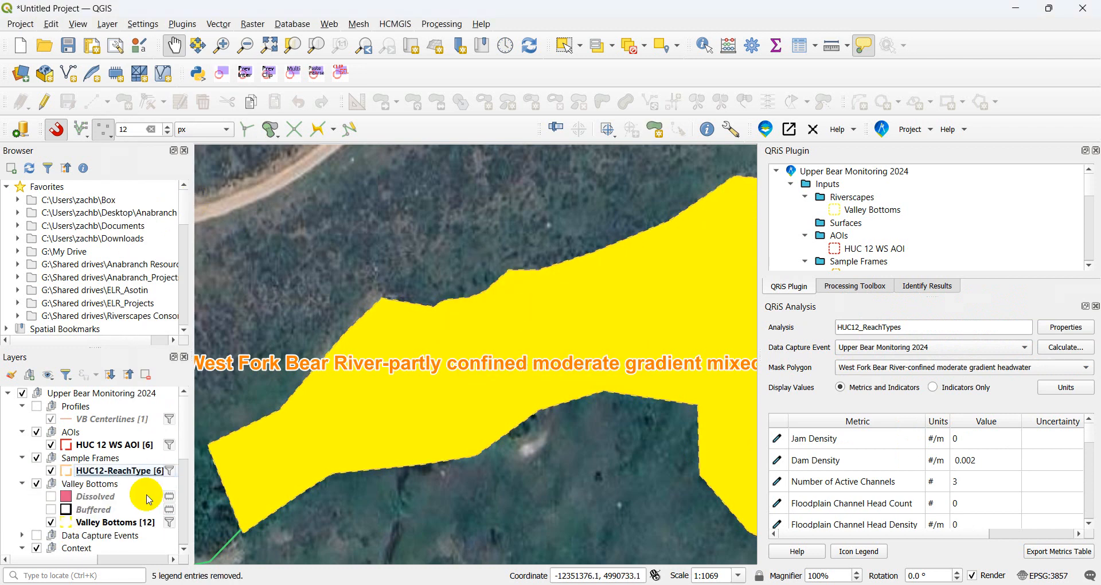
Clear the current selection and select the West Fork Bear River-confined moderate gradient headwater feature in the HUC12-ReachType attribute table.
scroll(597, 317, "down", 5)
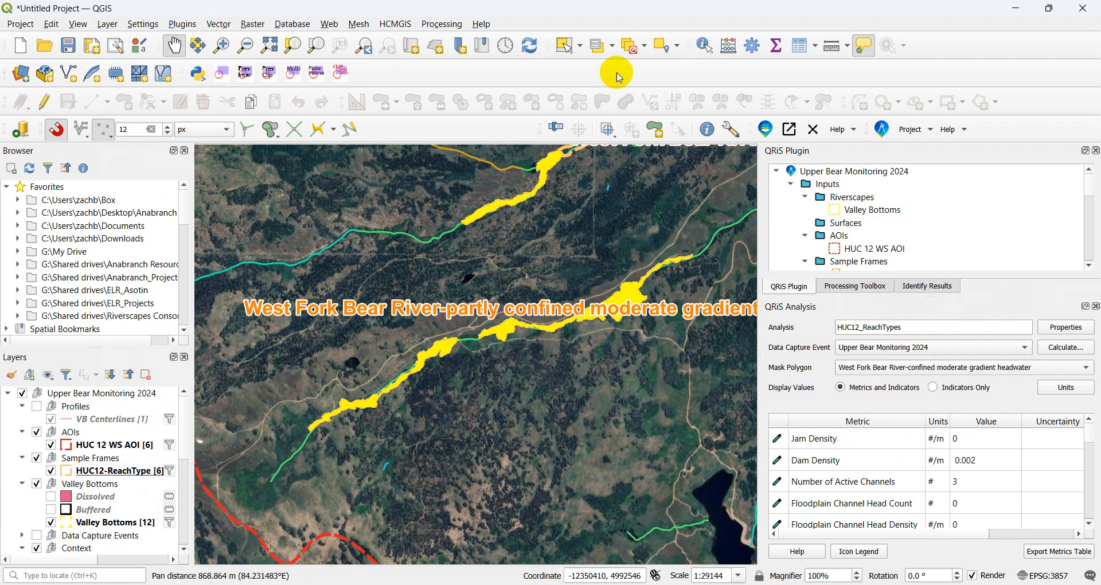
left_click(631, 46)
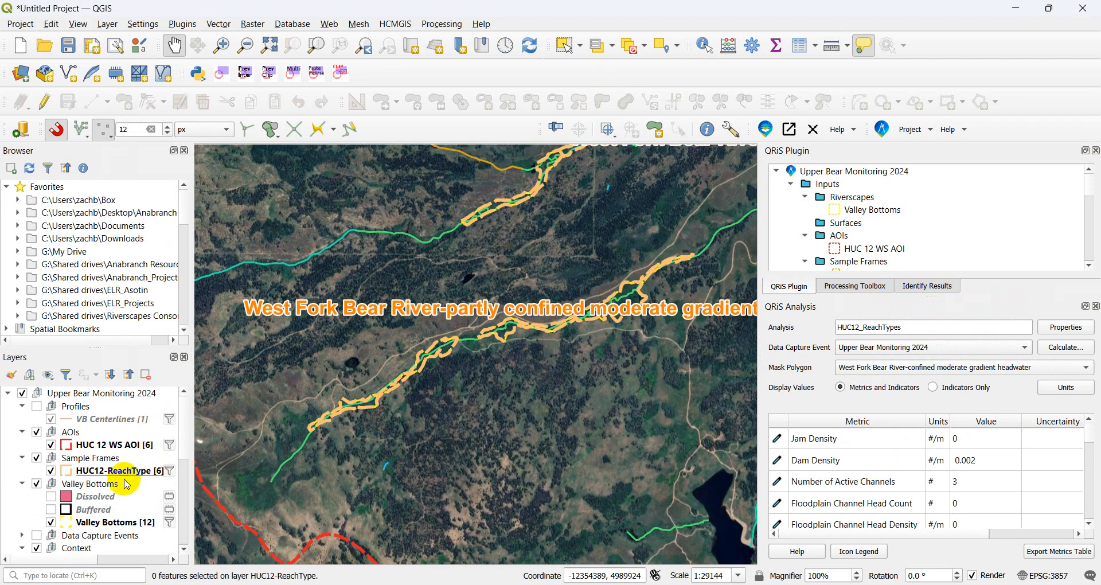
left_click(106, 471)
right_click(109, 471)
left_click(217, 310)
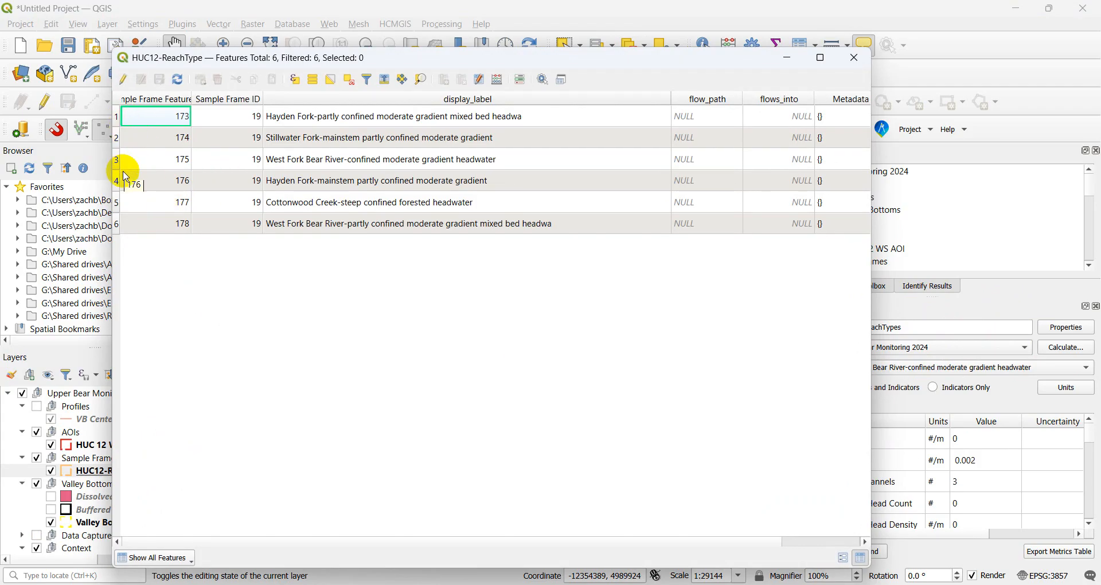
left_click(156, 160)
left_click(117, 160)
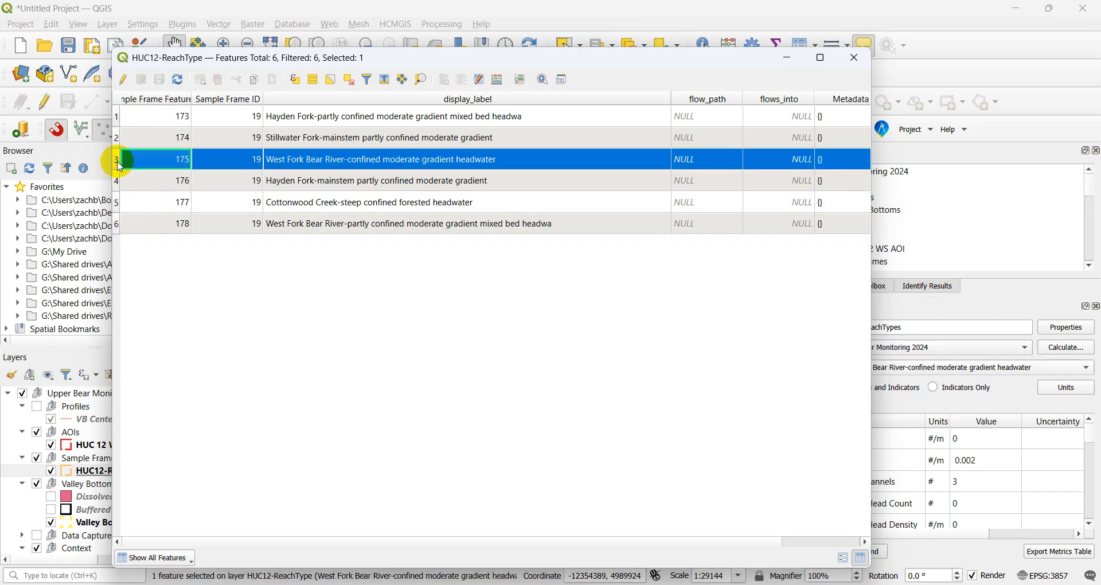
left_click(854, 57)
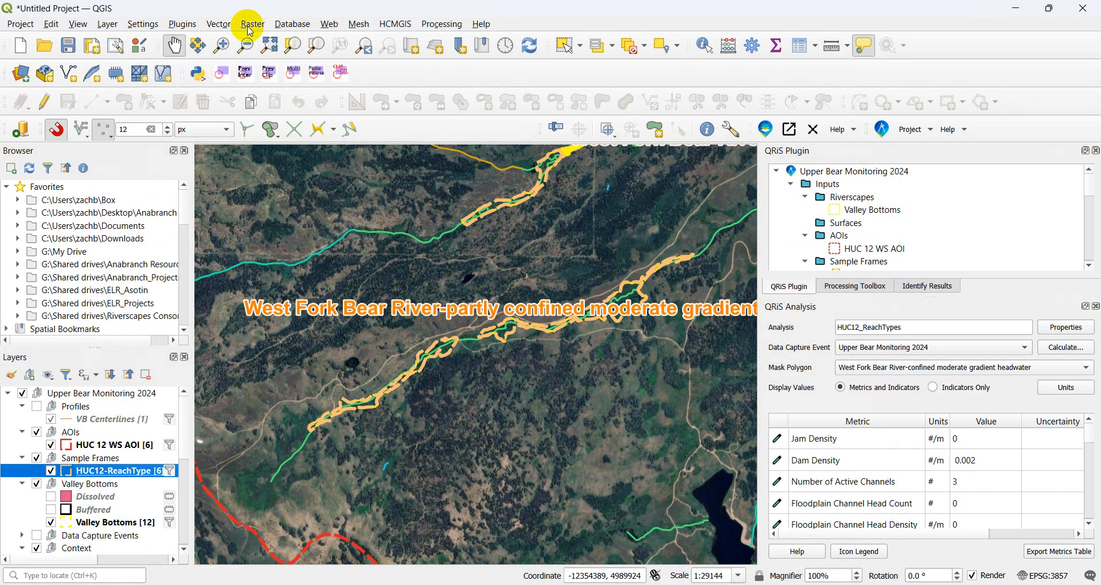
Clip Active Channel Lines to the selected HUC12-ReachType feature only, output as a temporary layer.
left_click(218, 23)
mouse_move(344, 126)
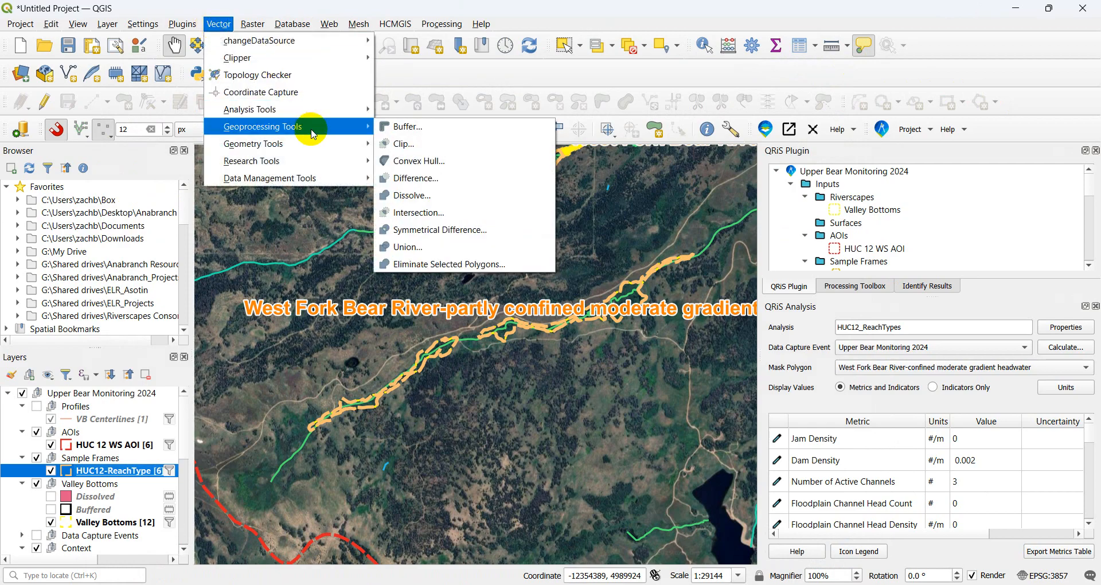
left_click(412, 143)
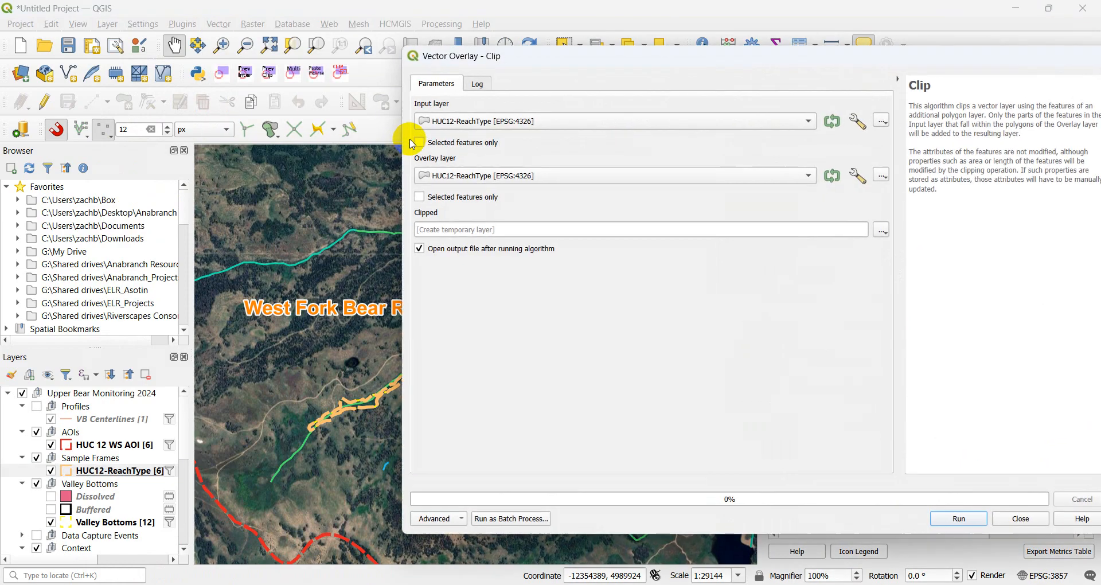
left_click(473, 122)
left_click(491, 35)
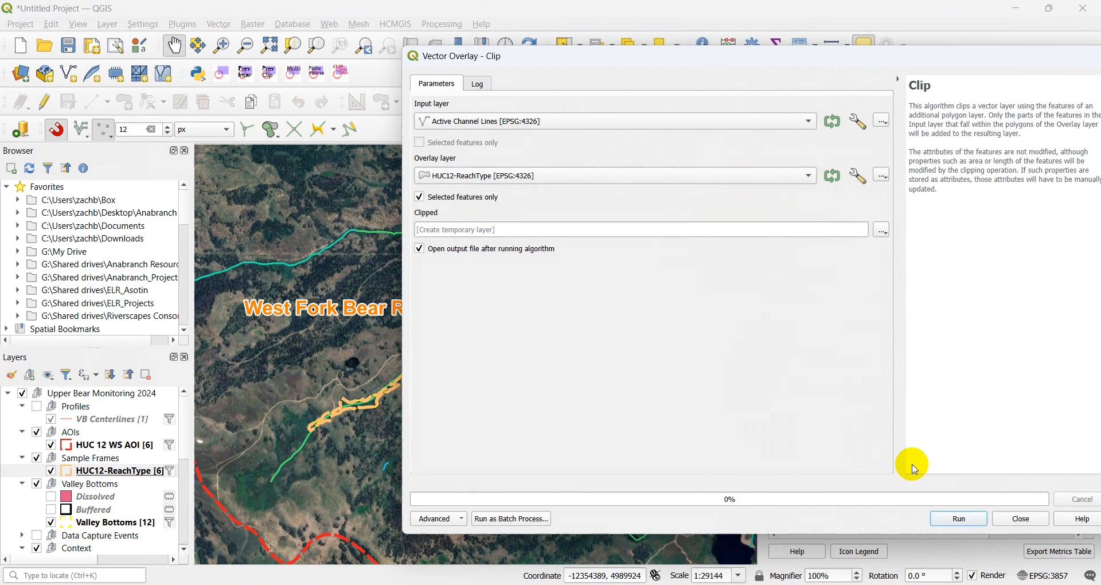
left_click(956, 518)
Clip Vegetation Extents to the selected HUC12-ReachType feature as a temporary layer.
left_click(436, 84)
left_click(493, 122)
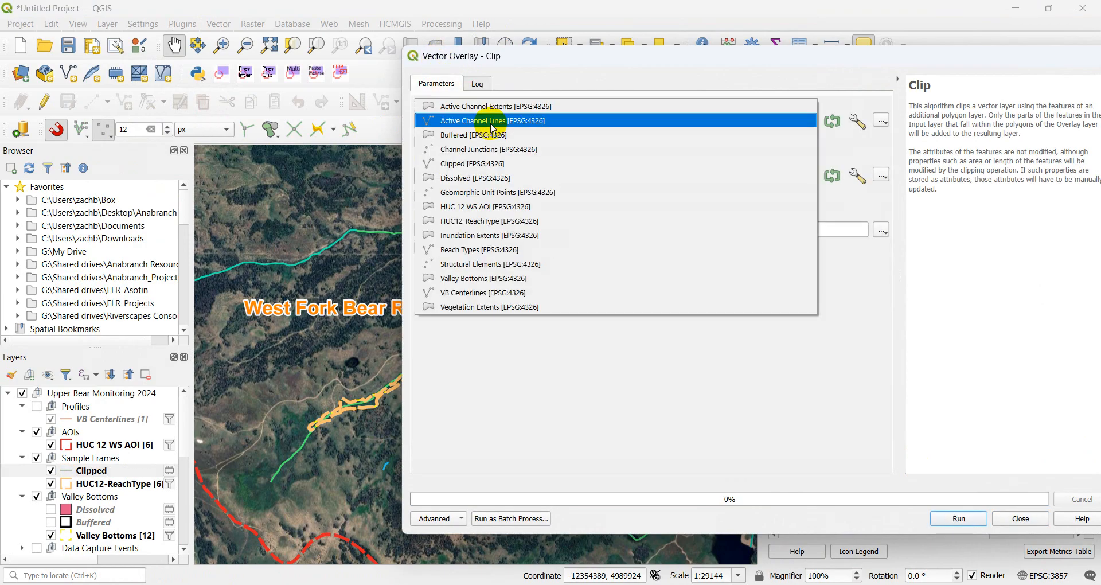
left_click(491, 307)
left_click(956, 518)
Clip Structural Elements to the selected HUC12-ReachType feature as a temporary layer.
left_click(437, 83)
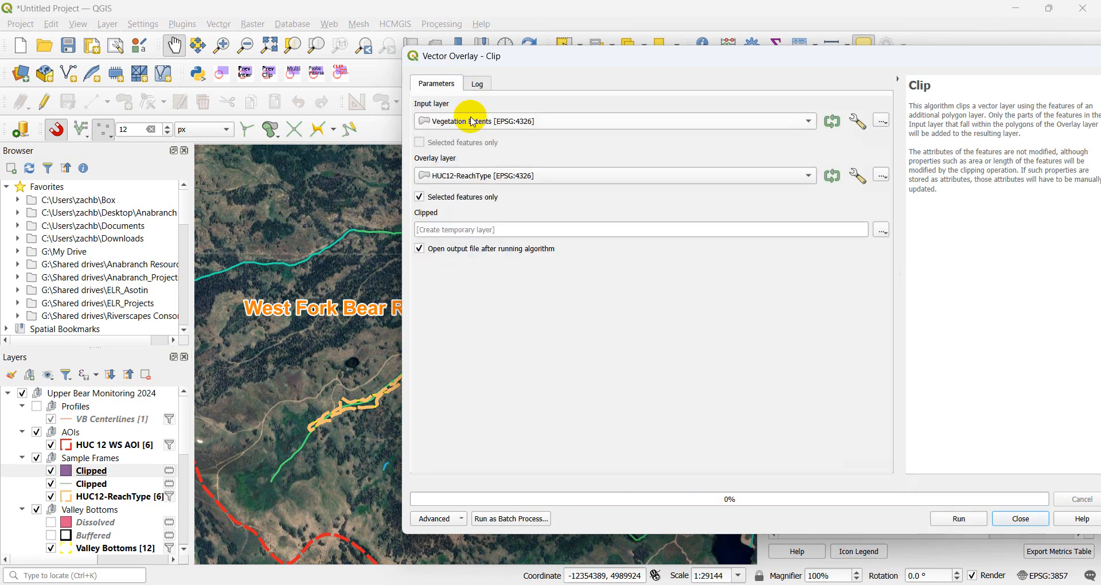
left_click(473, 123)
left_click(490, 180)
left_click(947, 518)
Clip VB Centerlines to the selected HUC12-ReachType feature as a temporary layer and close the Clip tool.
left_click(437, 83)
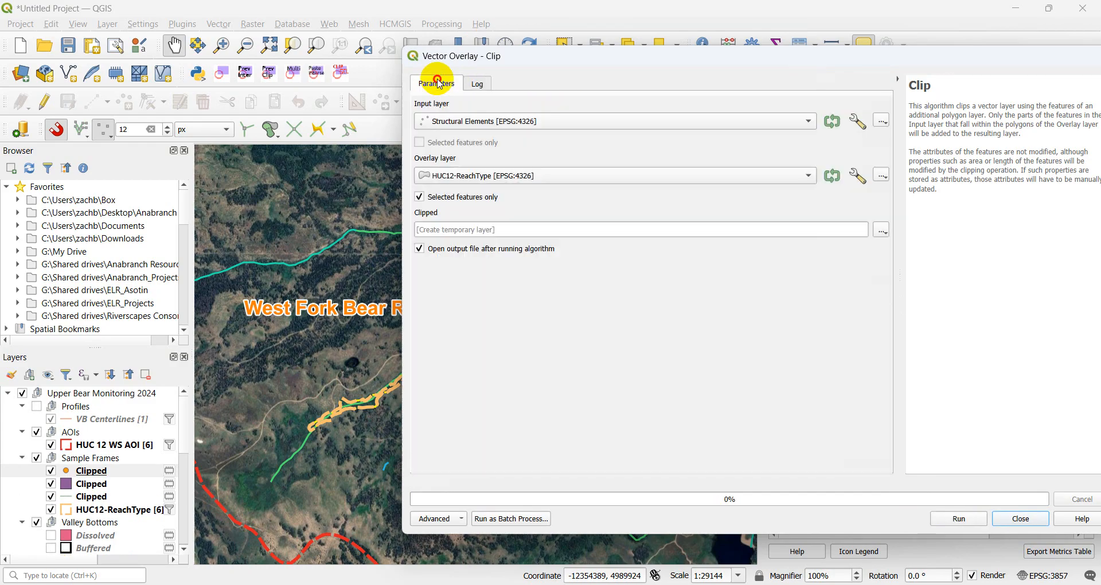
left_click(474, 121)
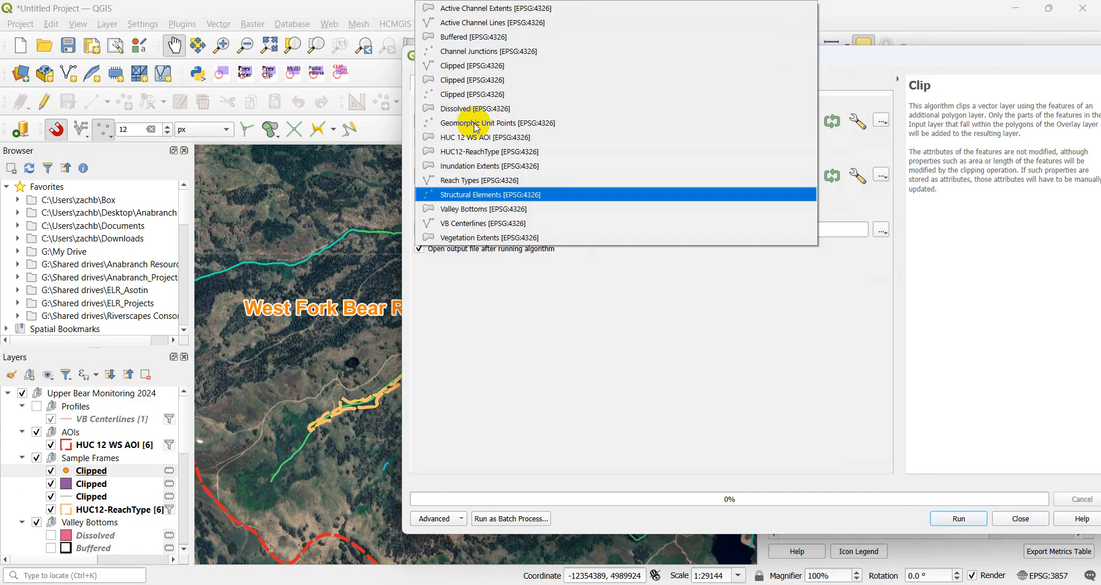
left_click(508, 223)
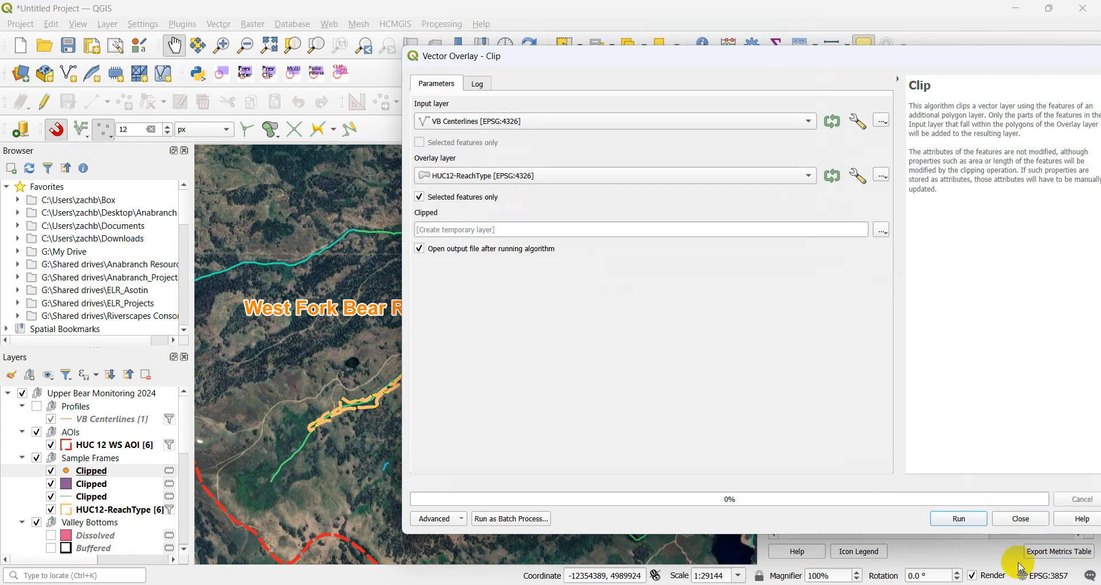
left_click(965, 521)
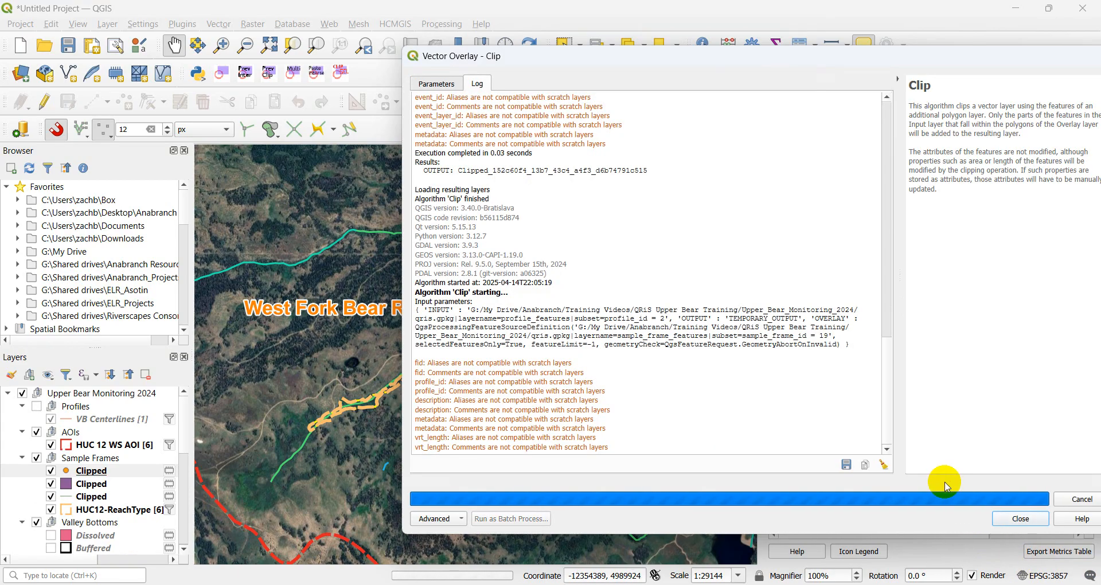
left_click(1020, 518)
Try to rename the newly clipped valley bottom centerline layer.
right_click(123, 470)
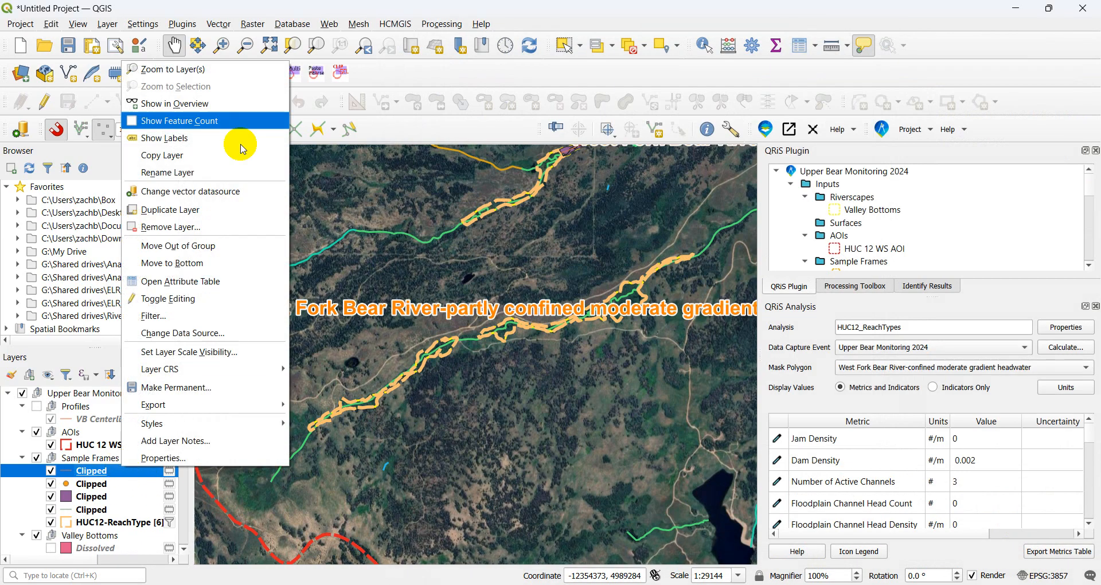
left_click(210, 171)
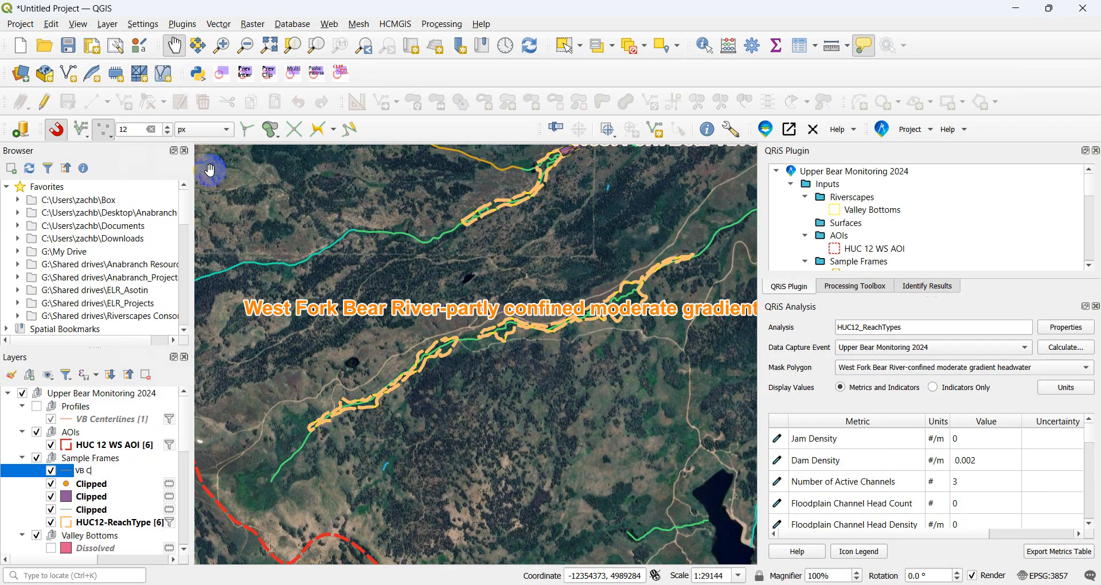
key("Return")
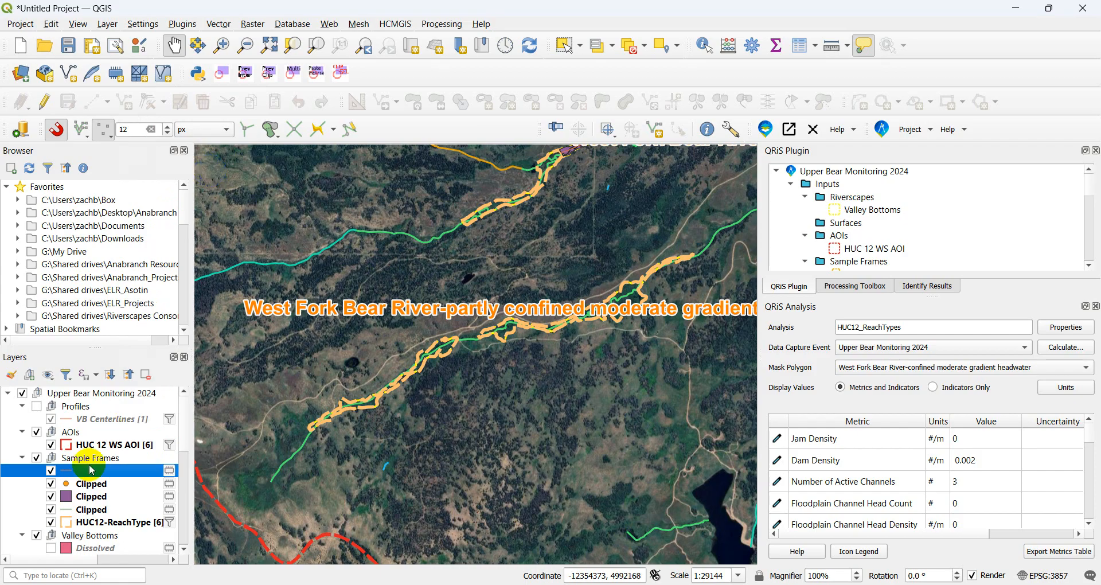
Dissolve the clipped valley bottom centerline layer into a temporary layer, keeping disjoint features separate.
left_click(219, 24)
mouse_move(344, 126)
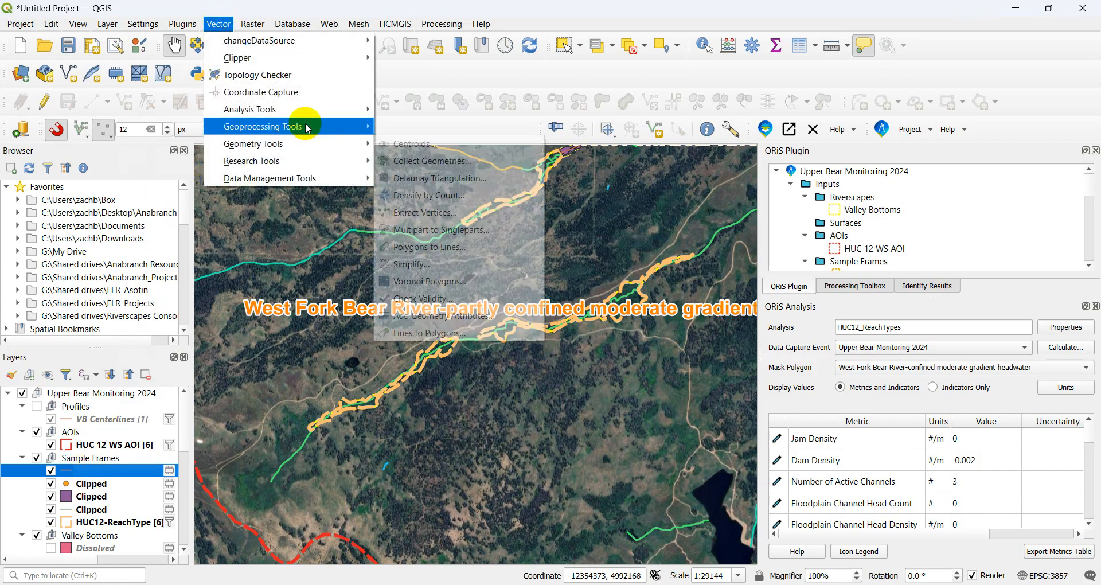
left_click(431, 197)
left_click(423, 194)
left_click(450, 214)
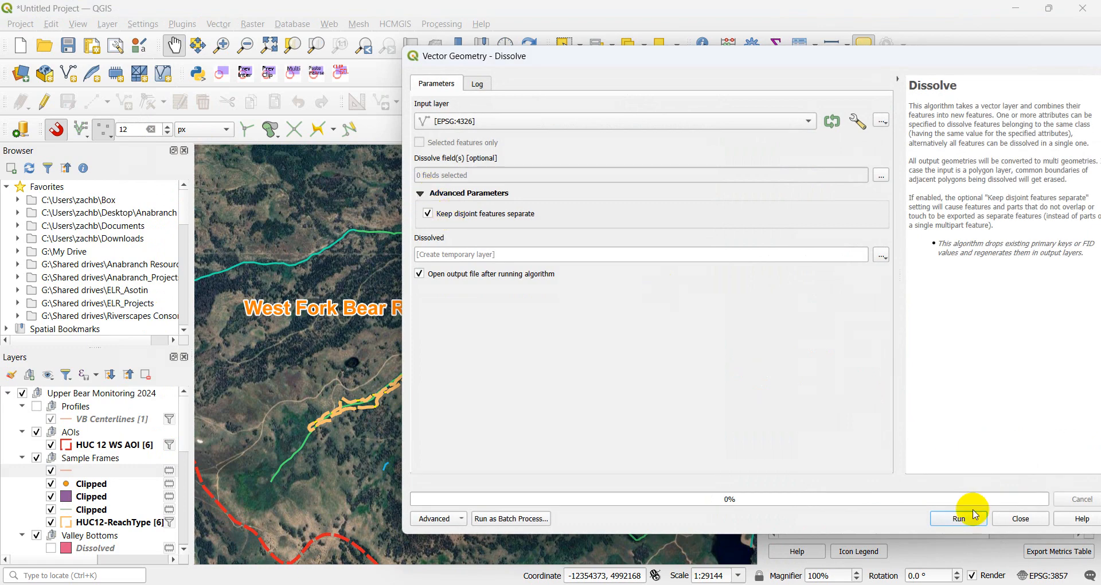
left_click(975, 515)
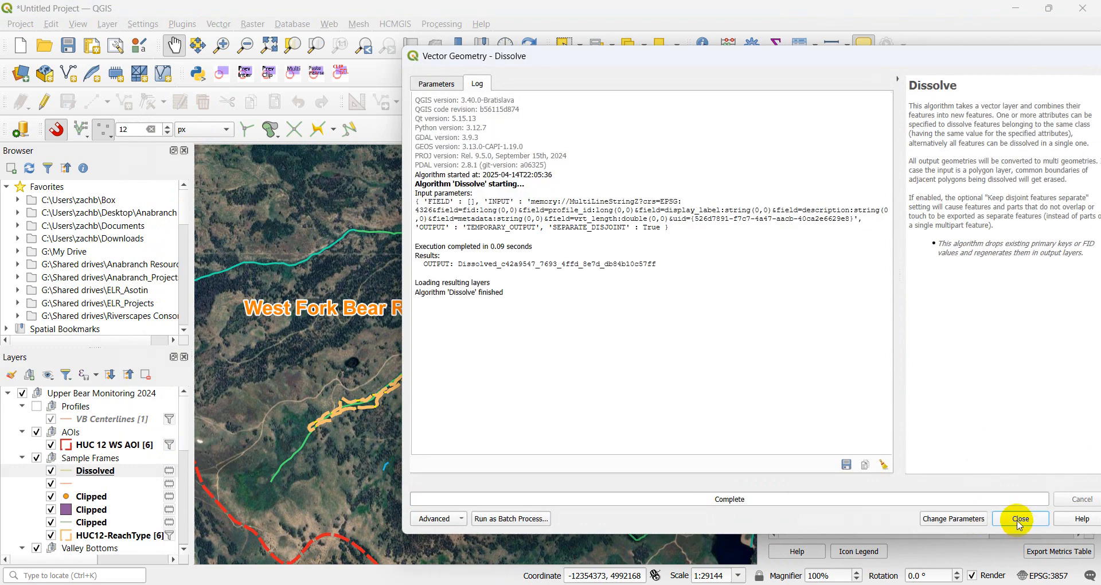
left_click(1018, 518)
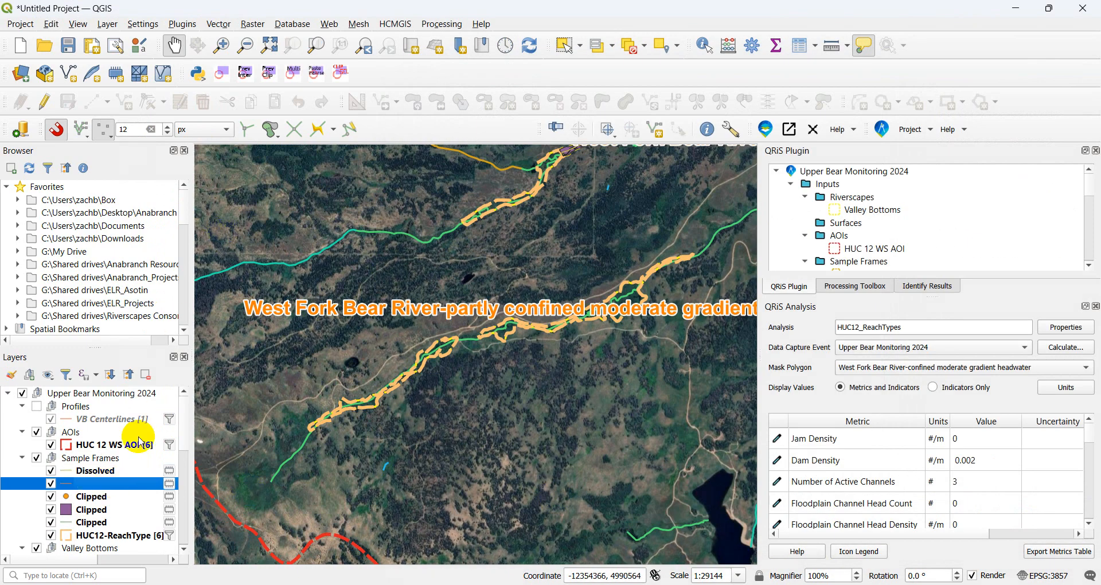
Check the features of the Dissolved centerline layer in its attribute table.
right_click(105, 474)
left_click(148, 287)
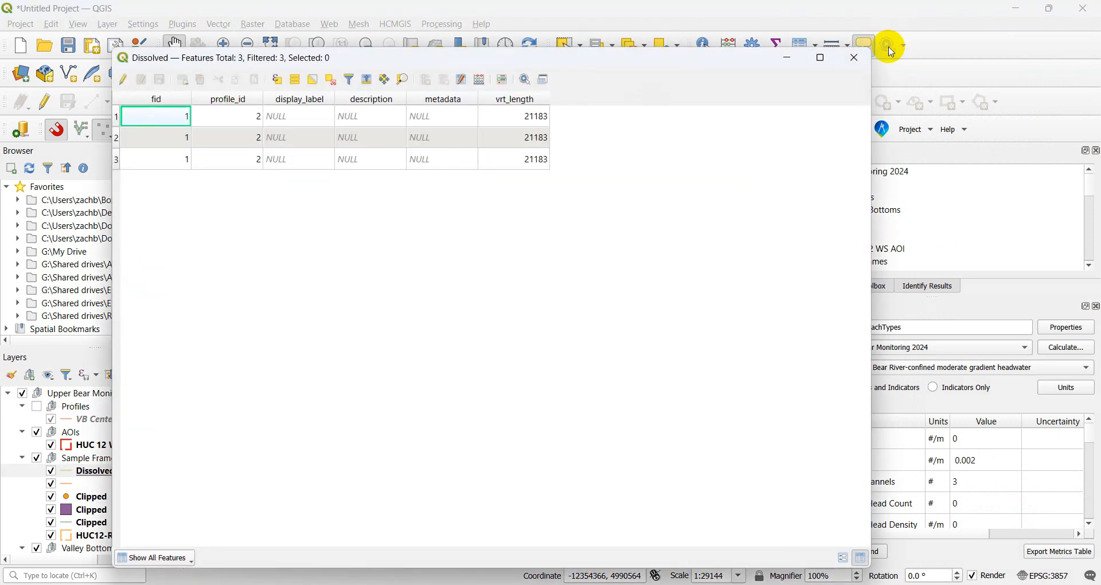
left_click(854, 58)
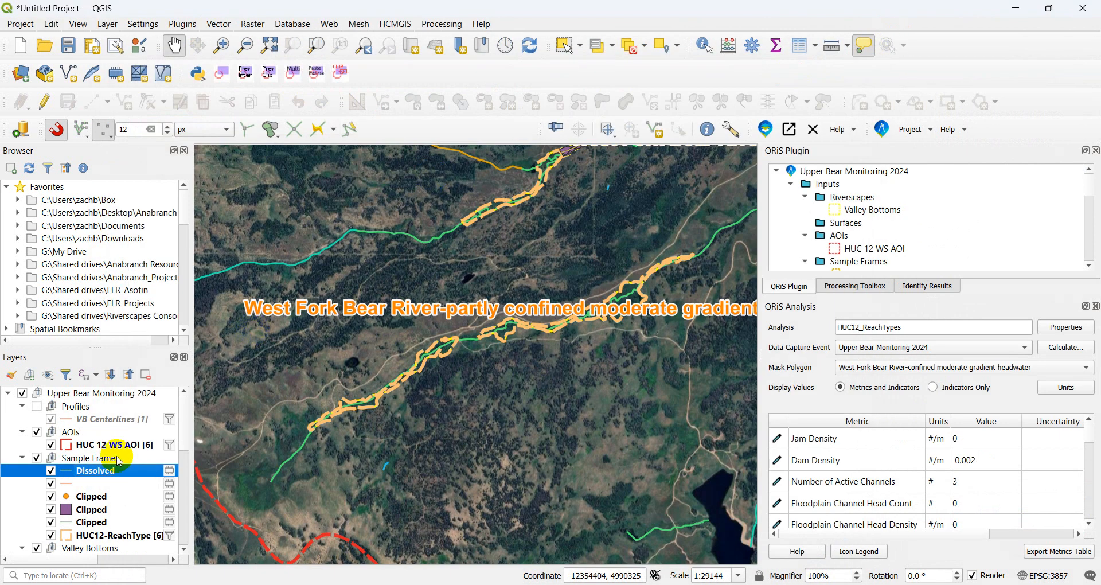
Rename the Dissolved layer as VB Centerlines.
right_click(109, 471)
left_click(215, 183)
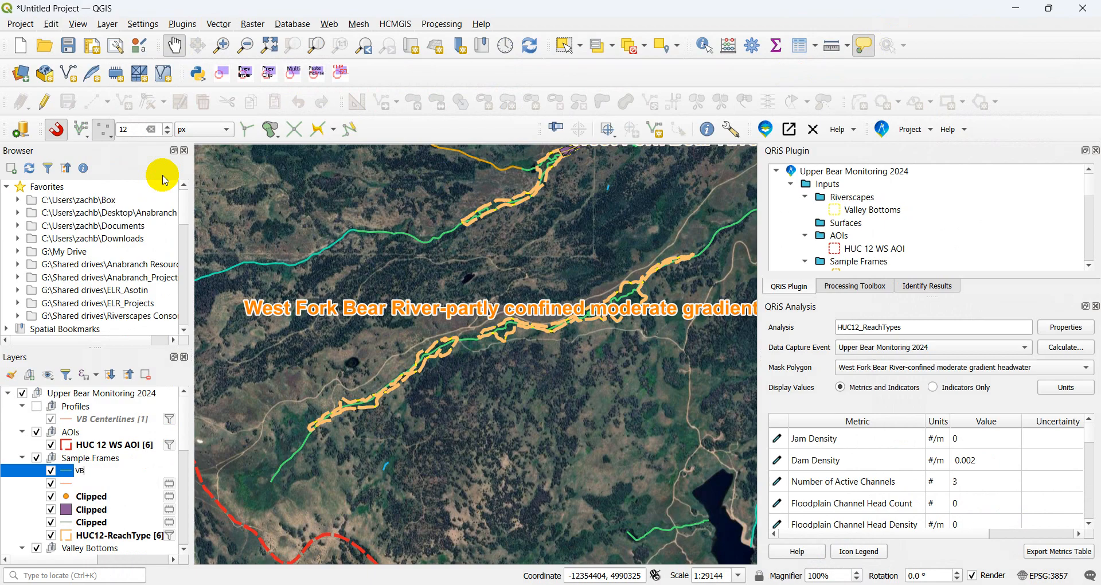
type("VB Centerlines")
key("Return")
Remove the unnamed clipped centerline layer from the Sample Frames group.
left_click(77, 484)
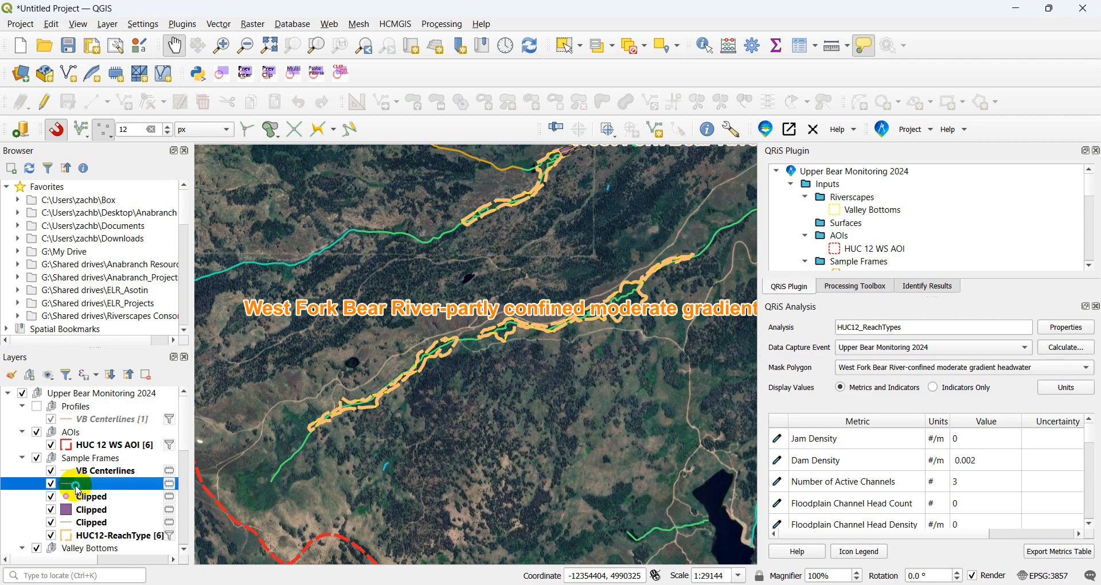
right_click(78, 490)
left_click(143, 244)
left_click(527, 320)
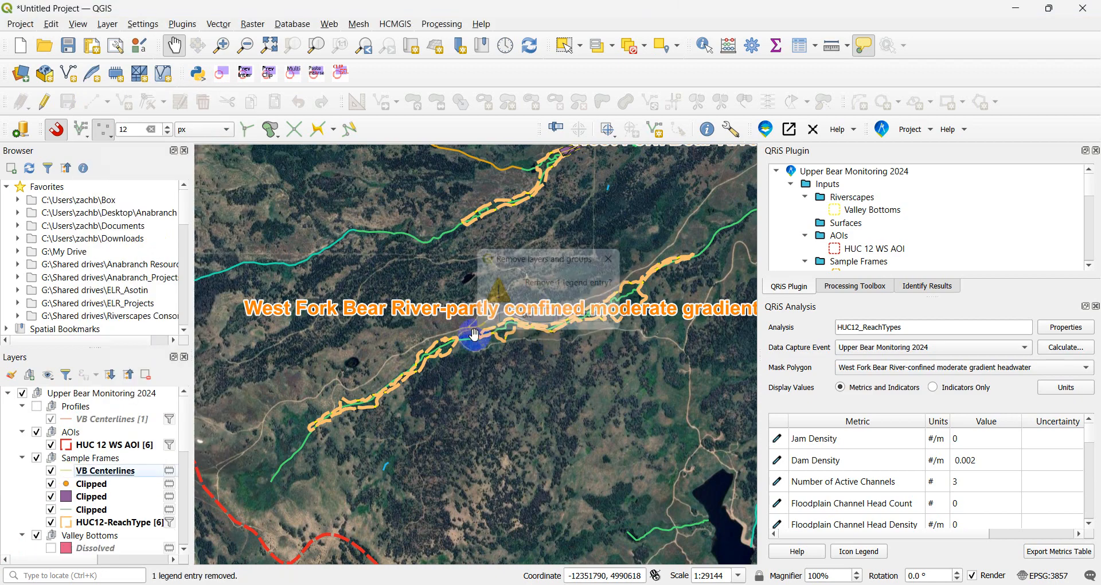
Rename the clipped point layer as Dams and the clipped polygon layer as Veg Extents.
right_click(80, 484)
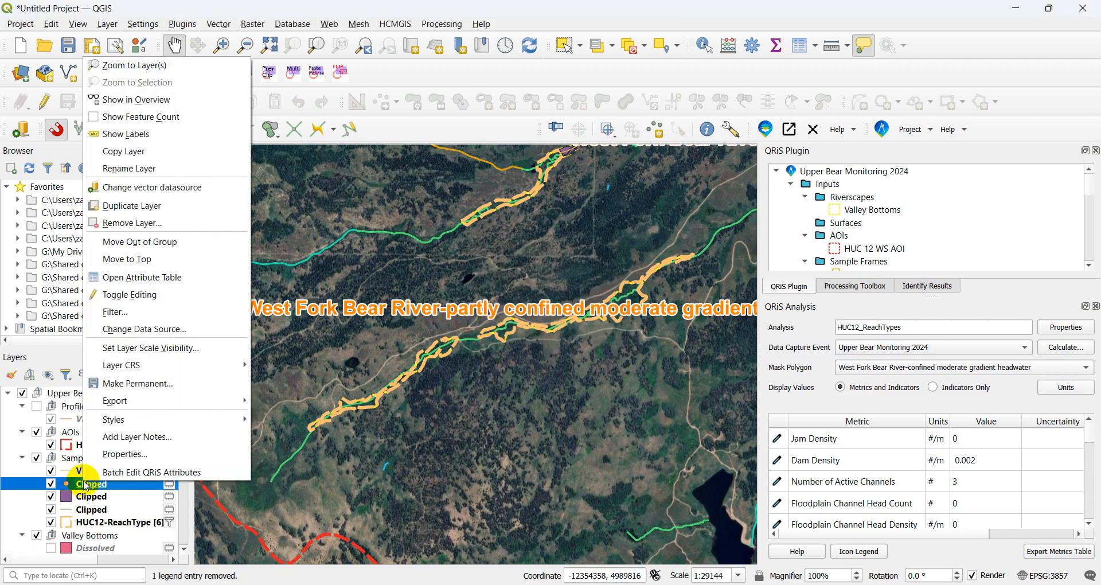
left_click(134, 169)
key("Return")
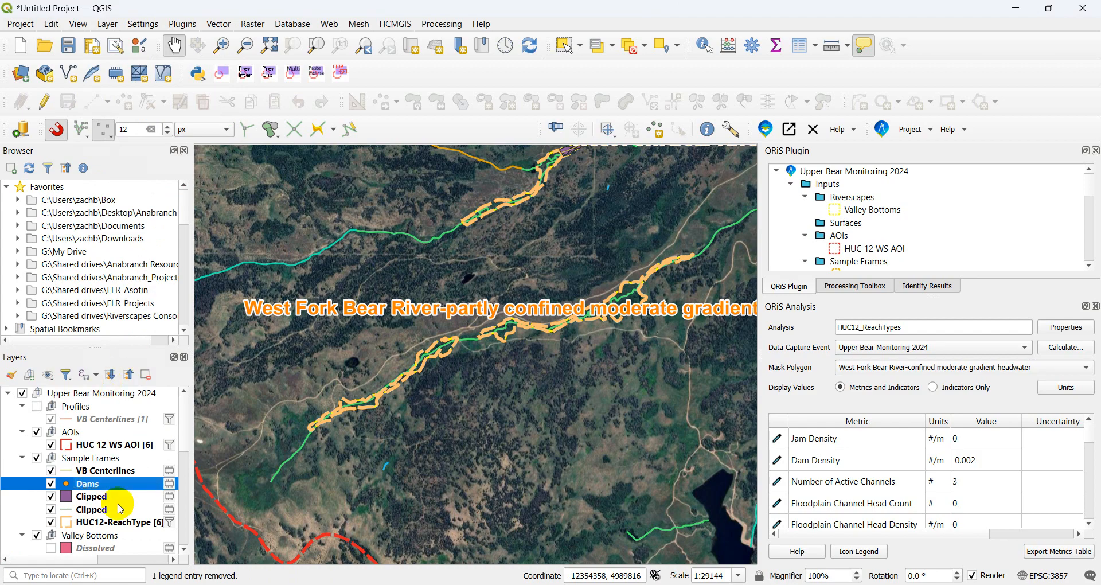
right_click(101, 496)
left_click(204, 169)
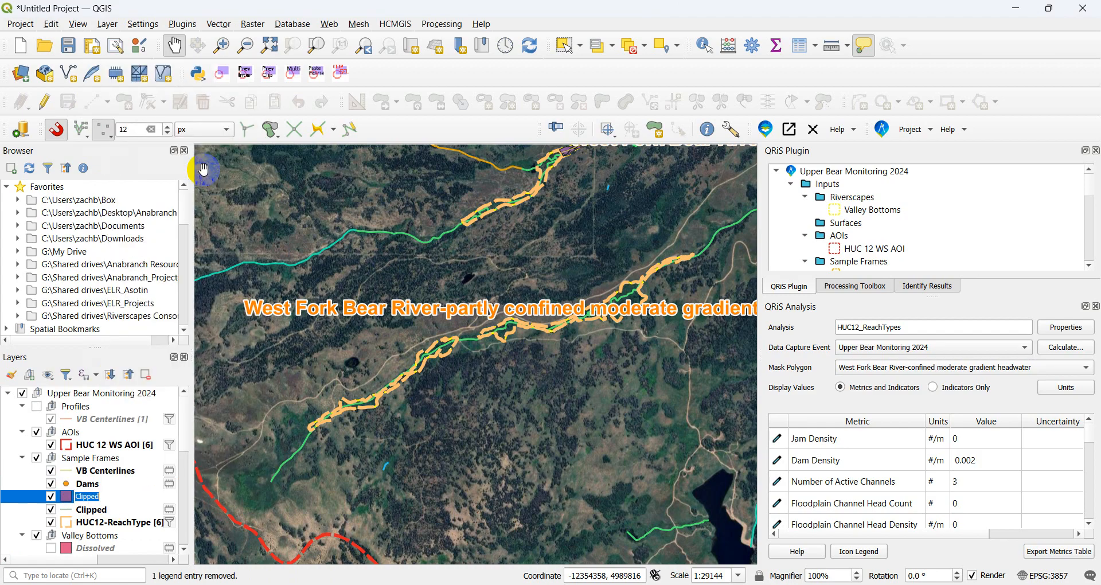
type("Veg Extents")
key("Return")
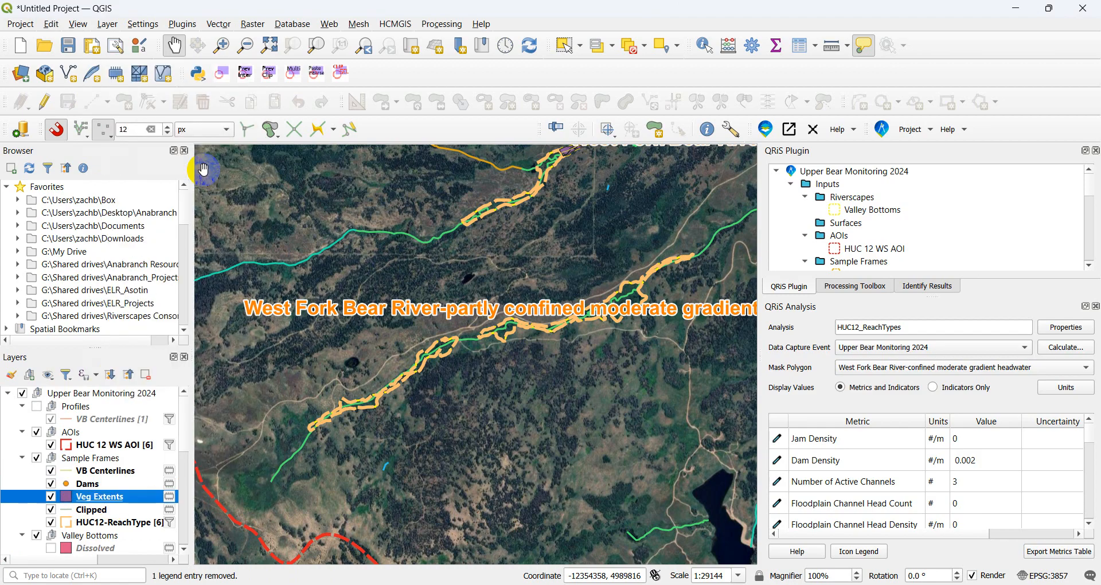
Rename the remaining Clipped line layer as Active Channels.
left_click(114, 508)
right_click(113, 509)
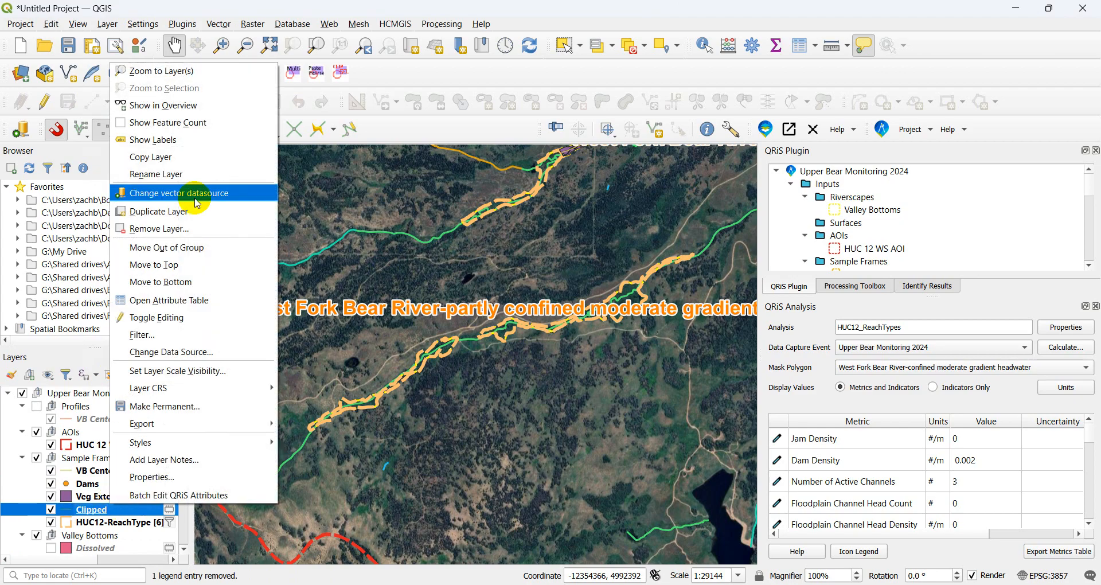
left_click(174, 177)
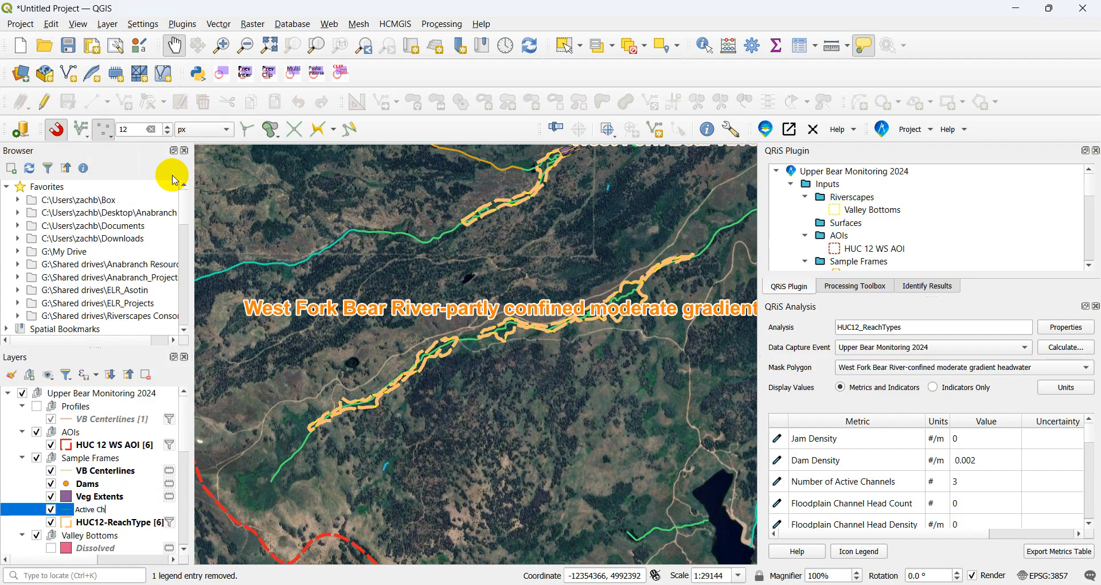
key("Return")
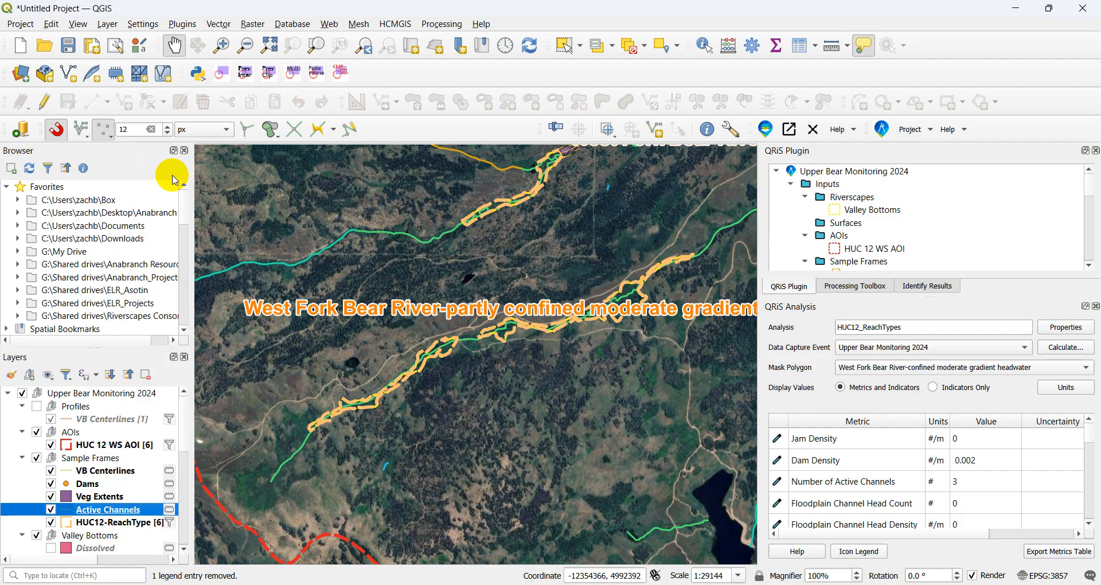
Review the attribute table of the clipped Dams layer to check how many dams it contains.
right_click(103, 471)
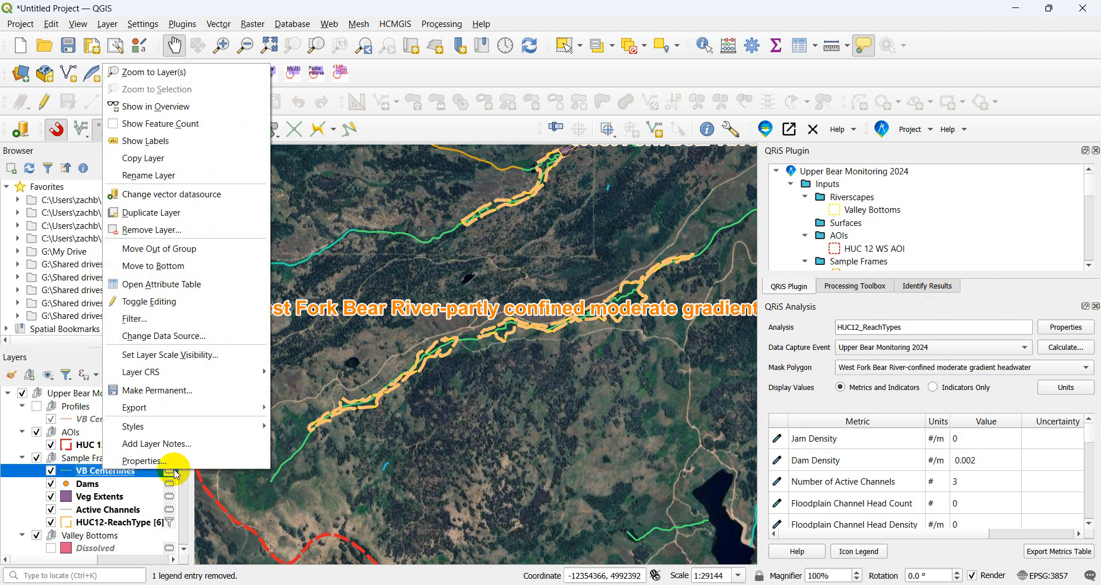
right_click(119, 483)
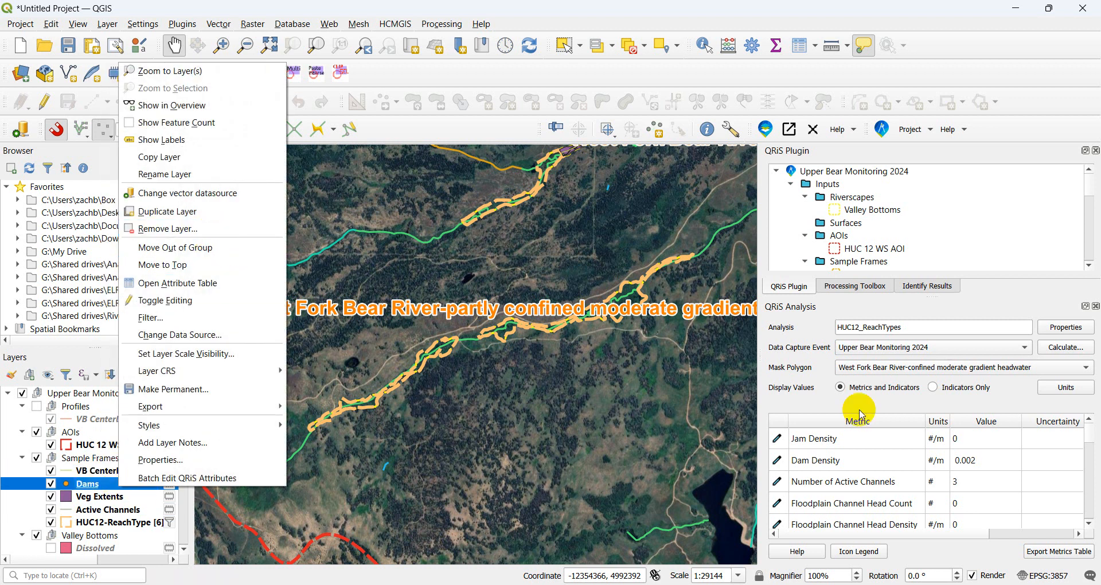
left_click(170, 287)
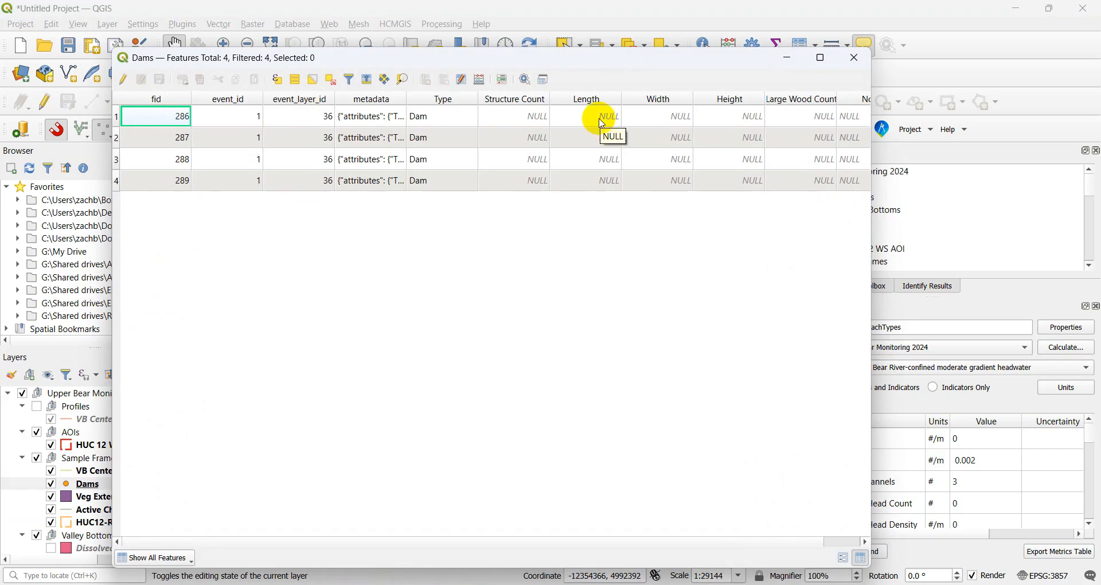
left_click(854, 58)
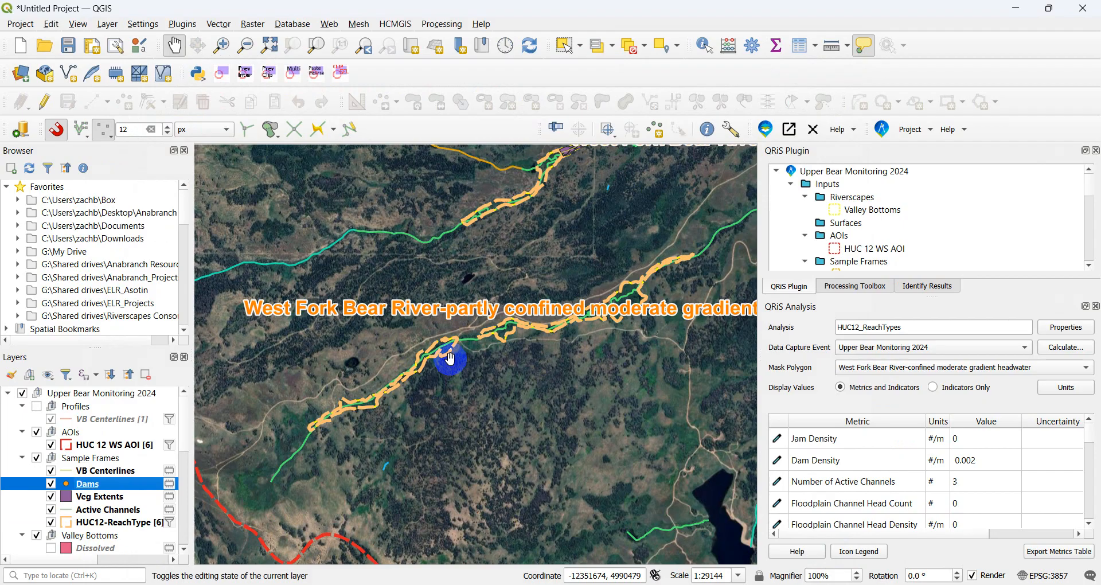
Update the vrt_length field of the clipped VB Centerlines layer with the expression $length and finish editing the layer.
right_click(87, 469)
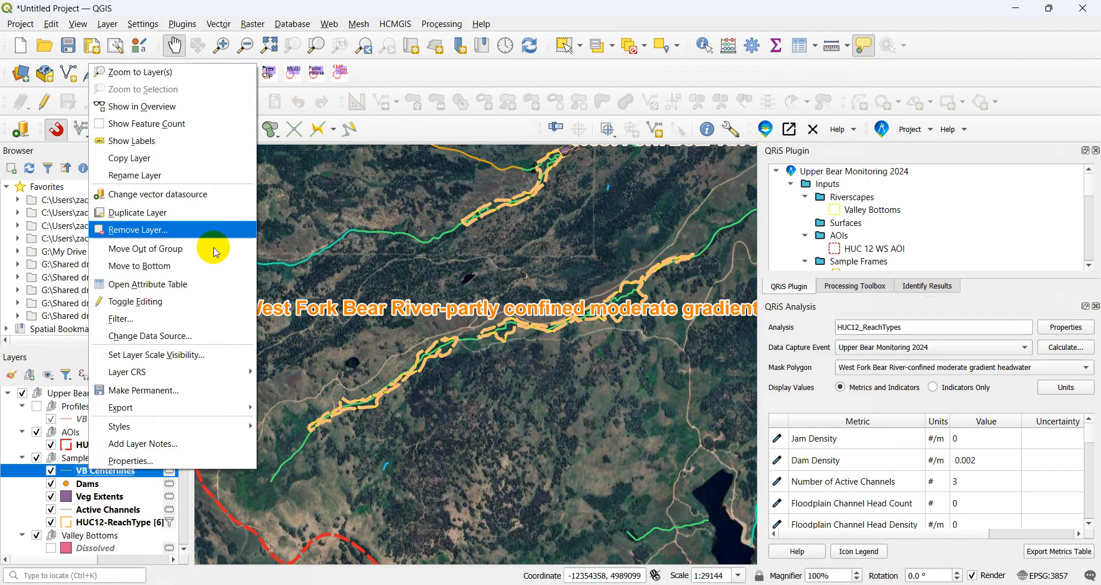
left_click(185, 285)
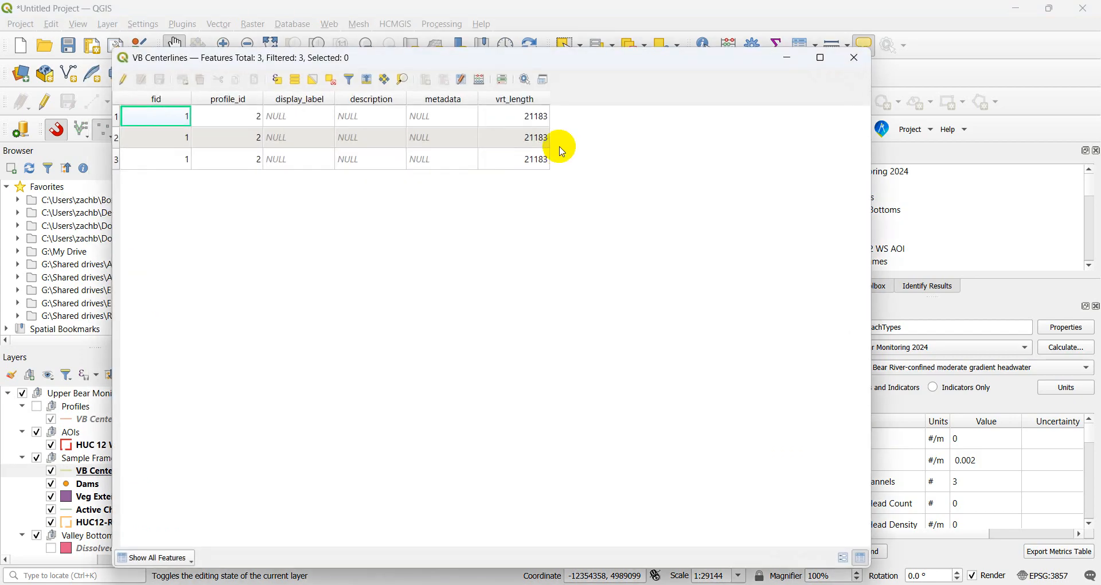
left_click(486, 79)
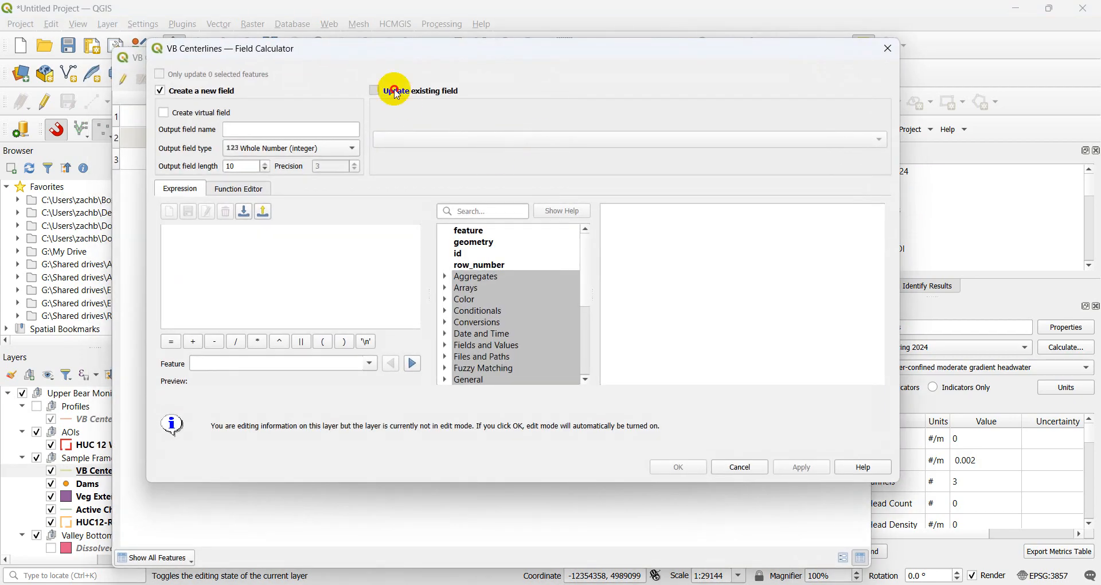
left_click(393, 91)
left_click(438, 136)
left_click(425, 211)
left_click(313, 274)
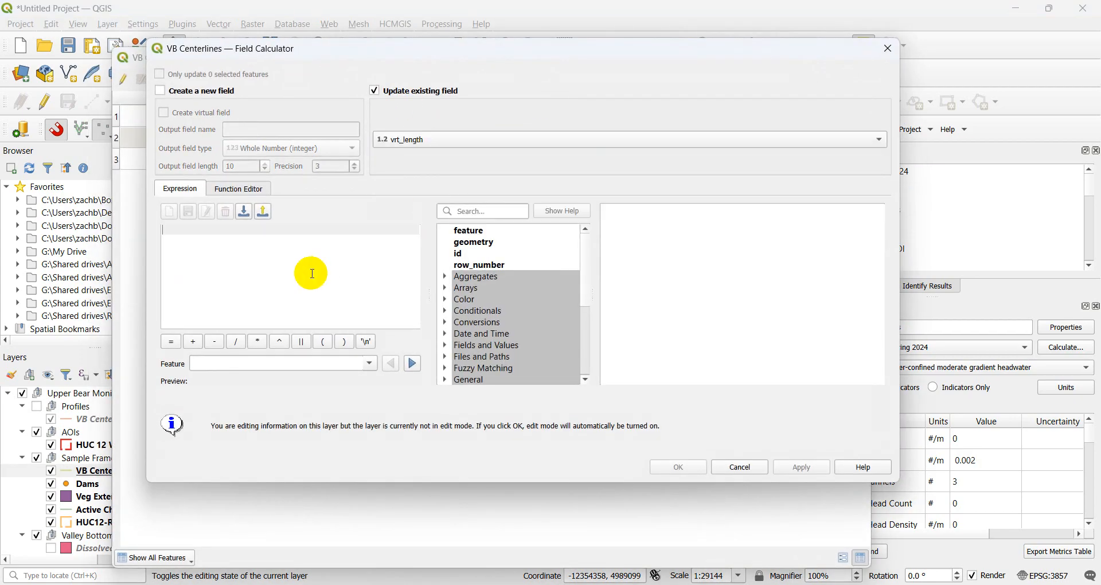
type("$length")
left_click(700, 469)
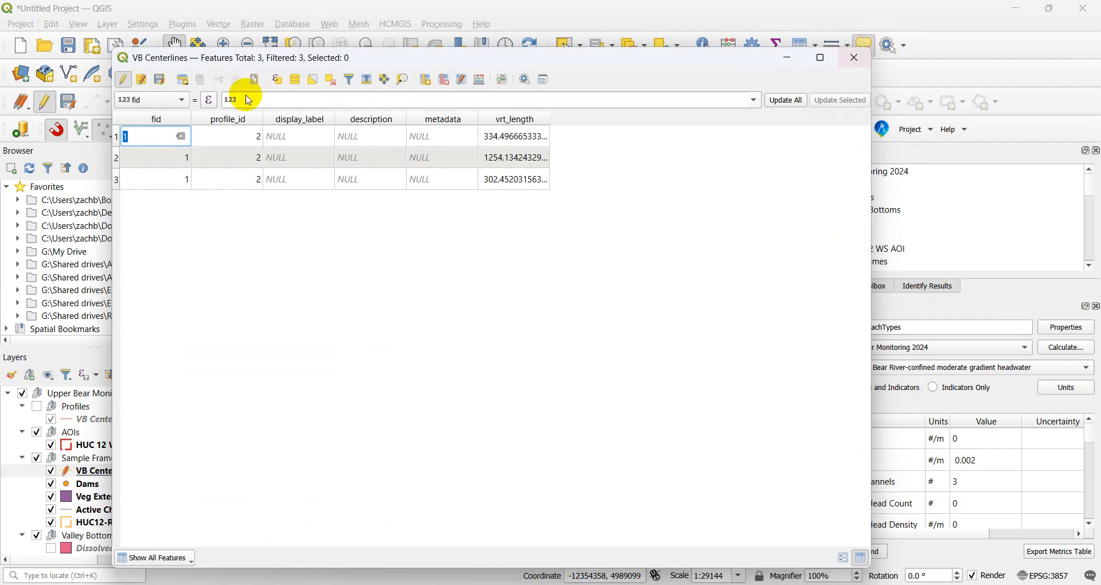
left_click(124, 80)
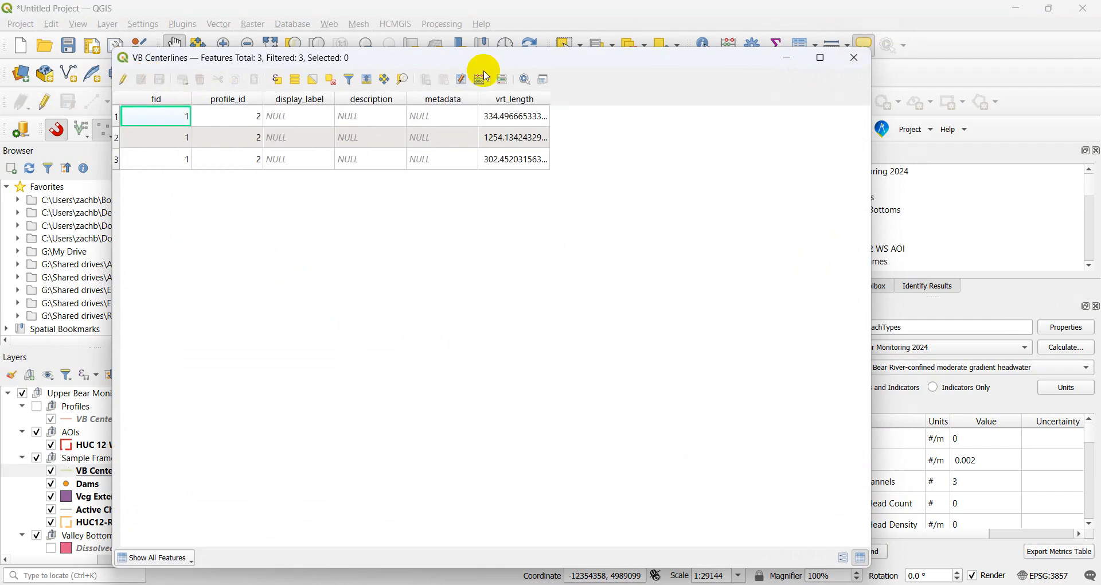
left_click(854, 57)
Compute summary statistics of vrt_length for all features of the clipped VB Centerlines layer, not limited to selected features.
left_click(776, 45)
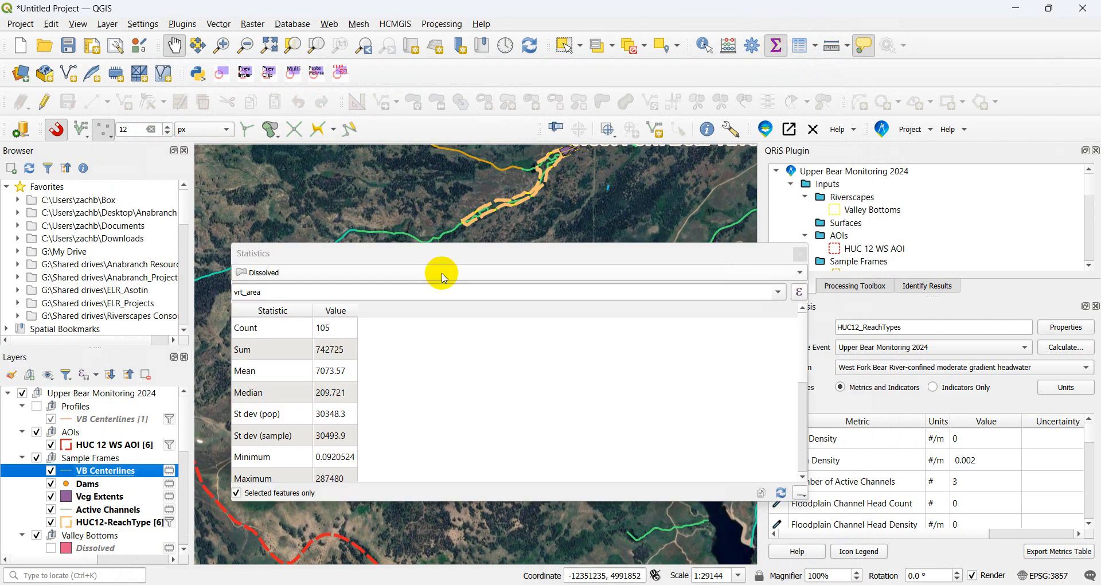
left_click(772, 270)
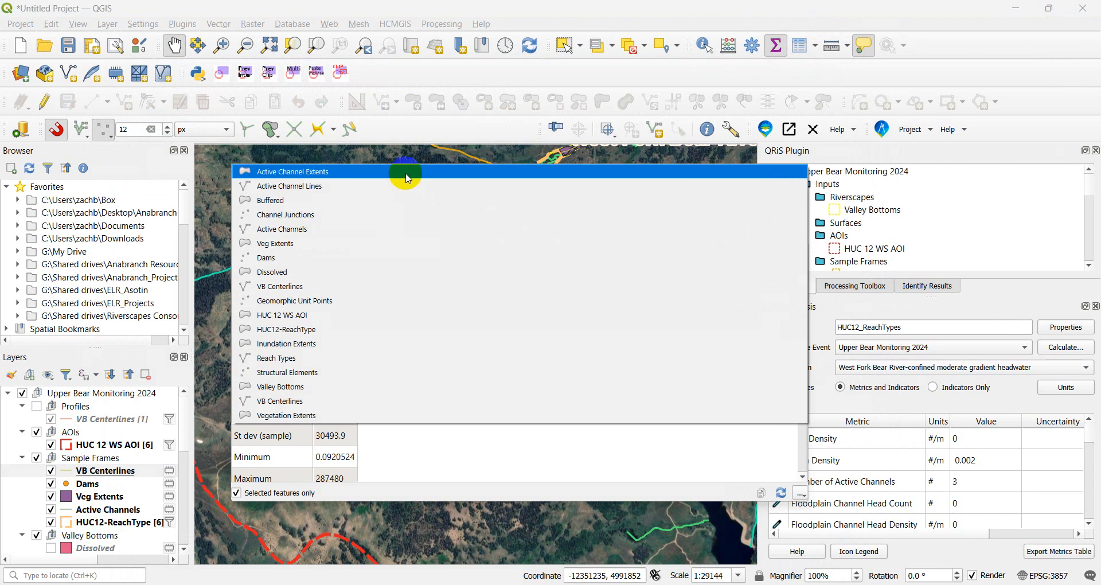
left_click(321, 287)
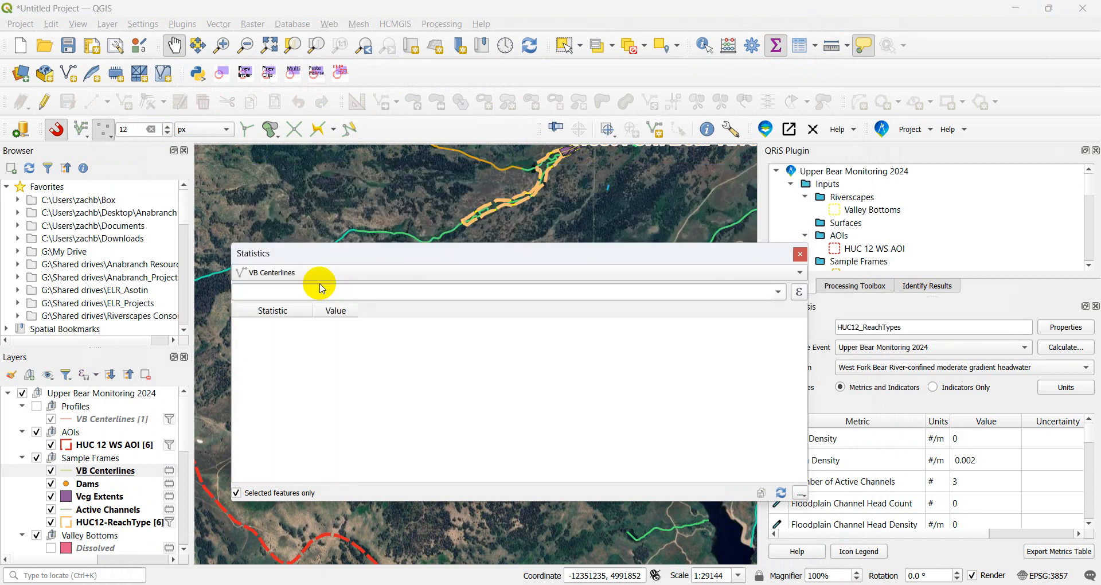
left_click(777, 291)
left_click(308, 396)
left_click(287, 494)
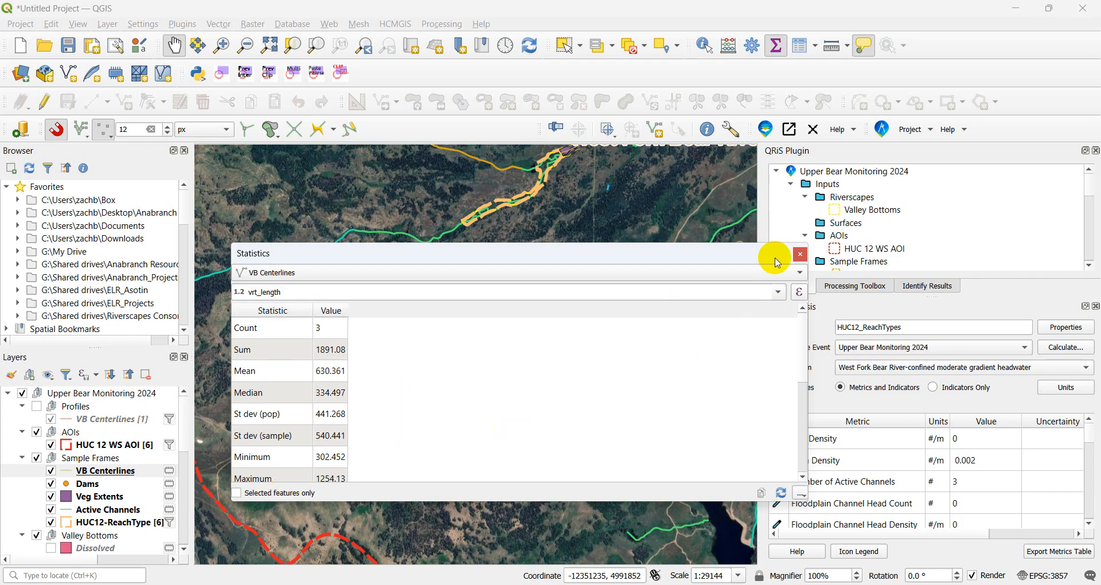
left_click(799, 254)
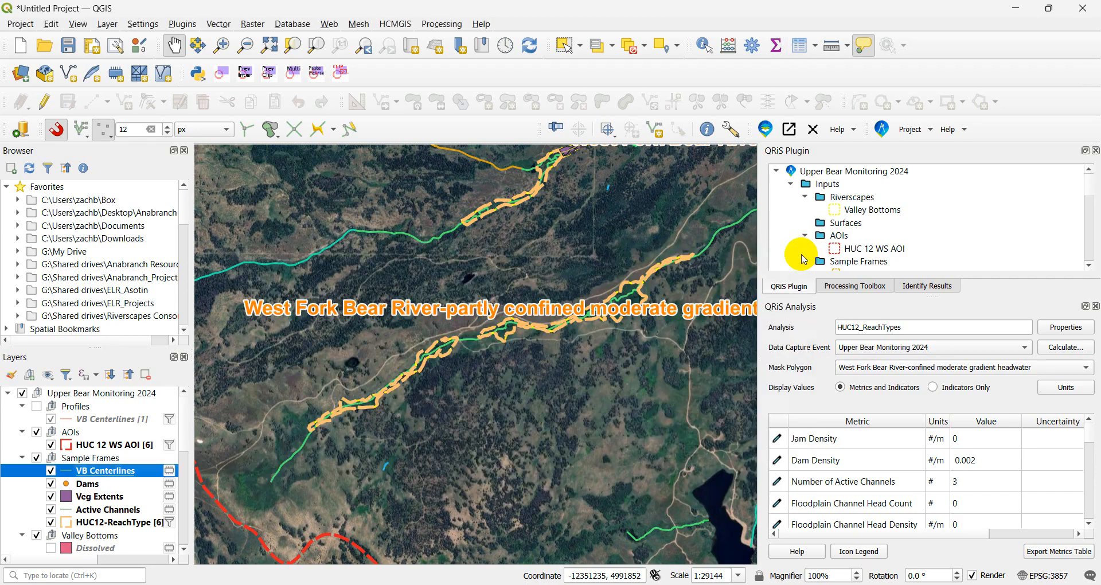
Remove the clipped VB Centerlines and Dams layers from the Sample Frames group.
left_click(118, 483, "ctrl")
right_click(121, 484)
left_click(220, 207)
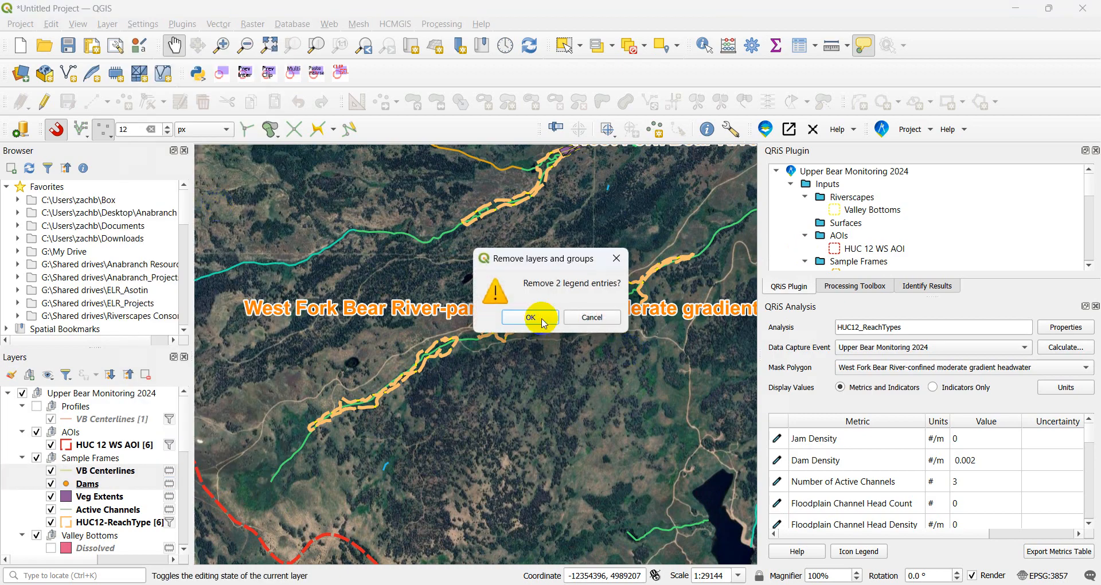
left_click(527, 317)
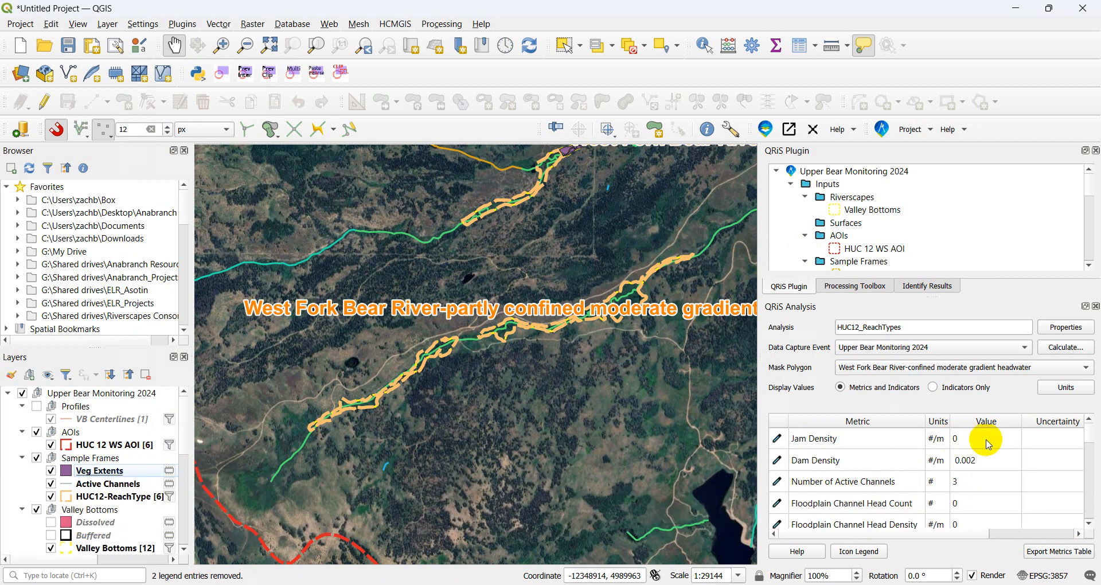
Update the vrt_area field of the Veg Extents layer with the expression $area, save the edits and end editing.
right_click(107, 470)
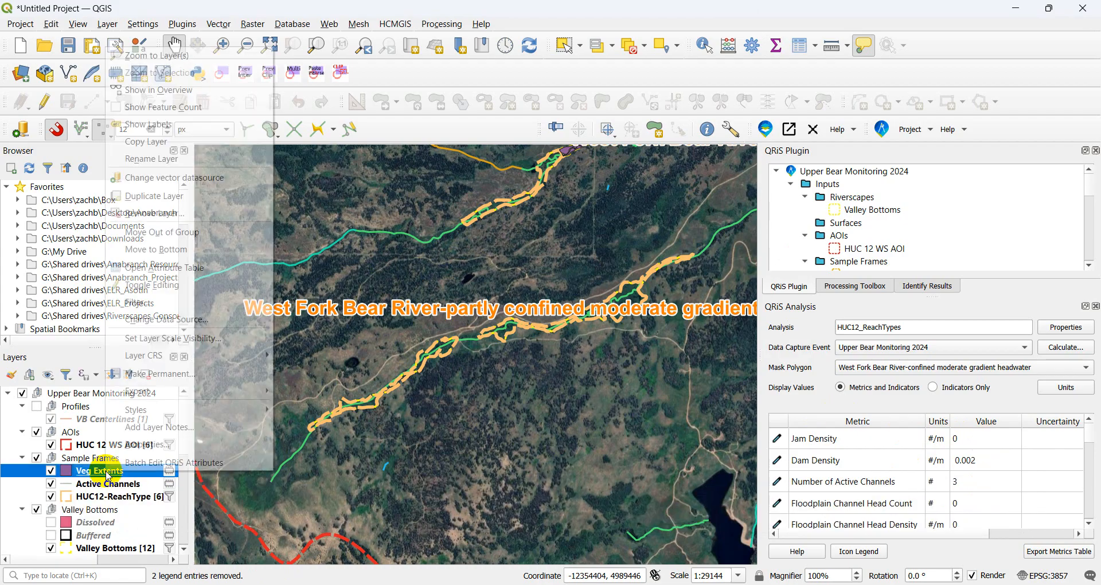
left_click(216, 275)
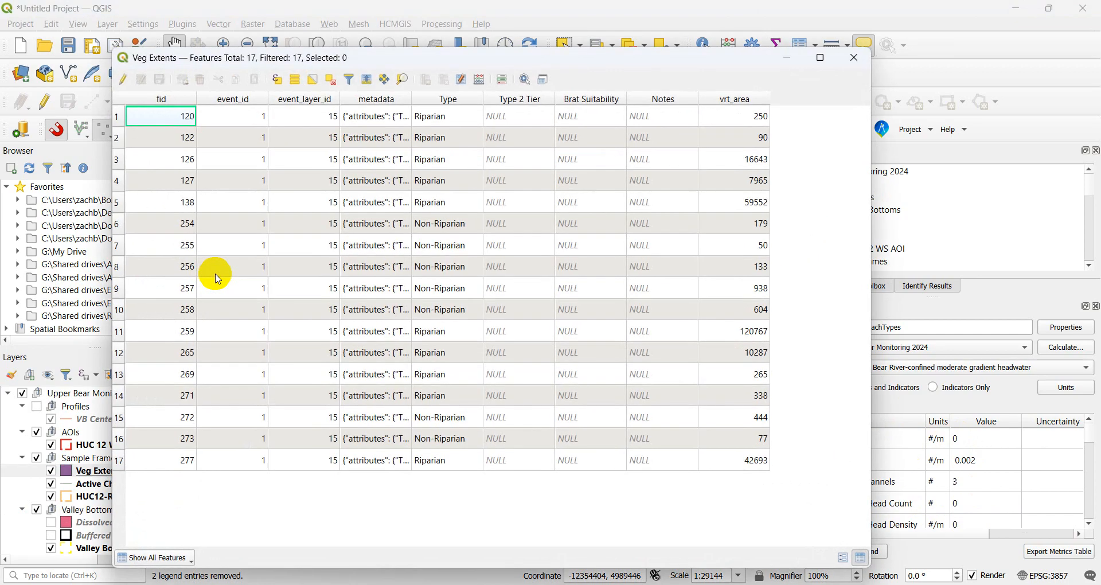
left_click(121, 85)
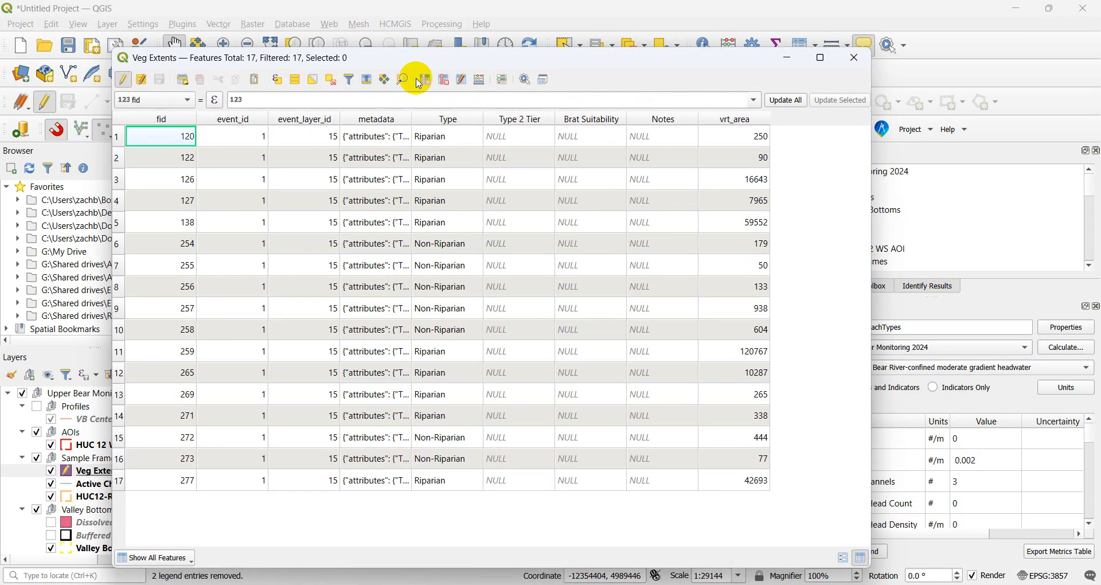
left_click(476, 79)
left_click(376, 90)
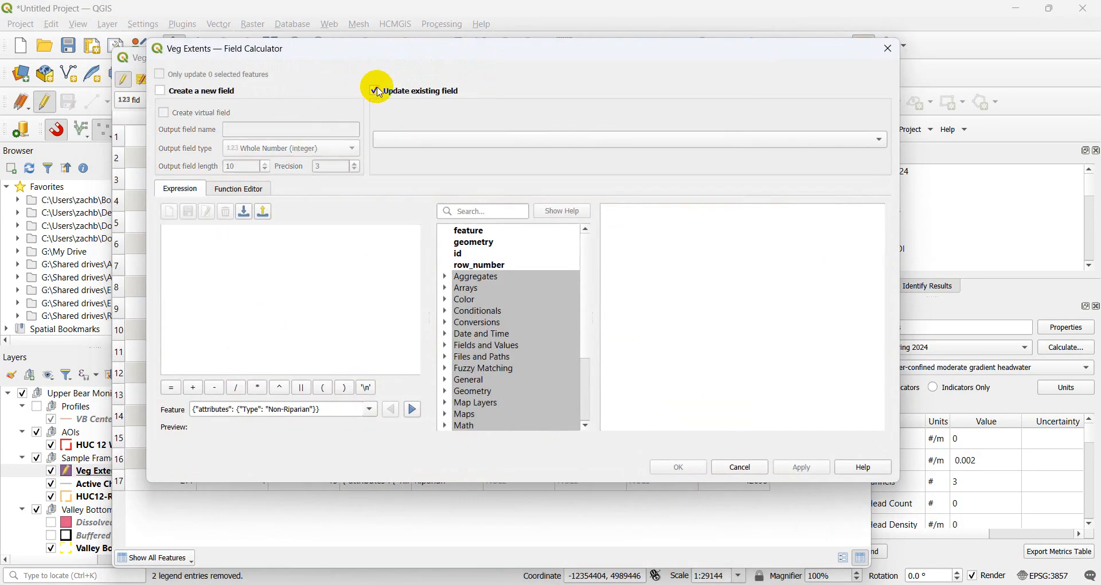
left_click(411, 139)
left_click(428, 255)
left_click(270, 276)
type("$area")
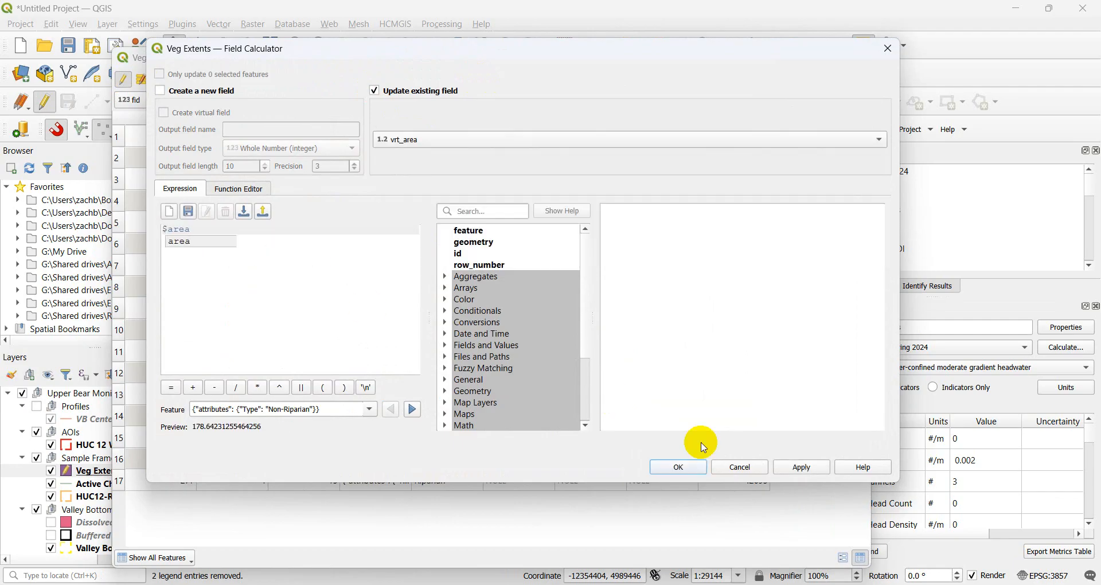
left_click(679, 467)
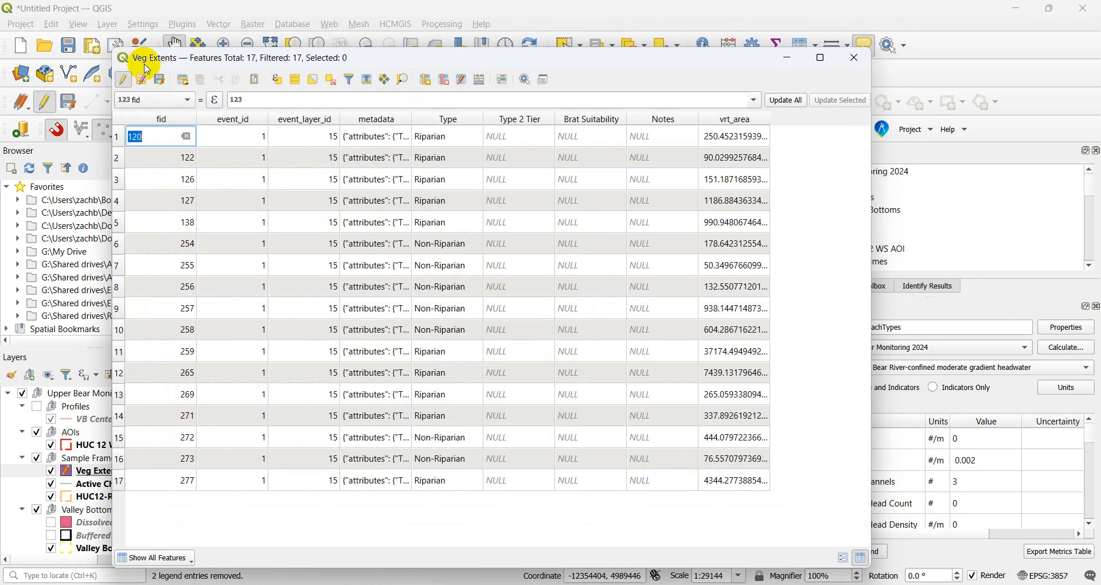
left_click(160, 79)
left_click(123, 79)
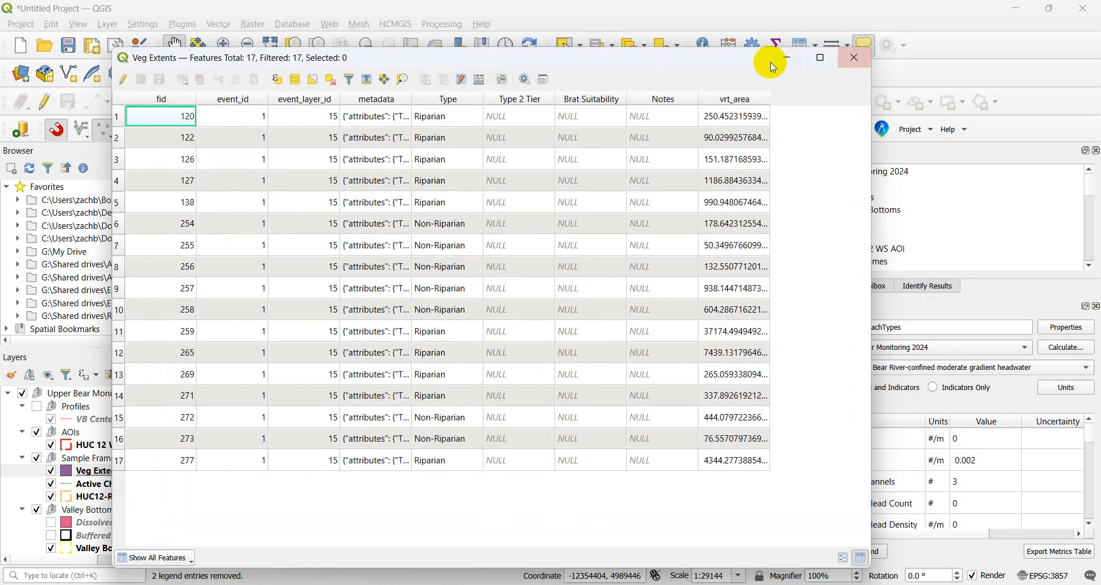
Select the Veg Extents features whose Type is equal to Riparian and check the selection in the attribute table.
left_click(349, 80)
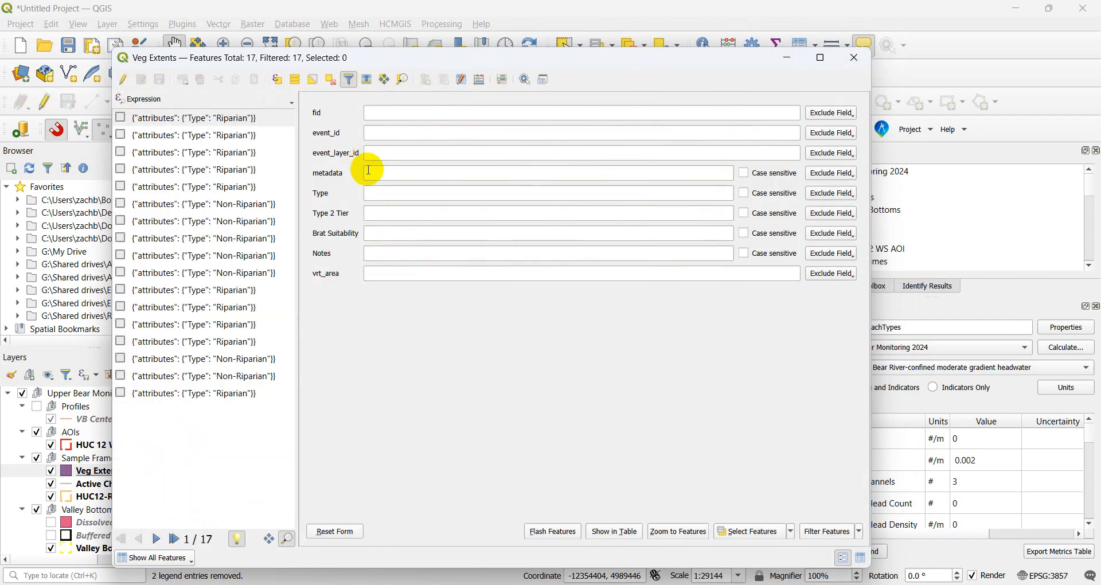
left_click(376, 194)
type("ripa")
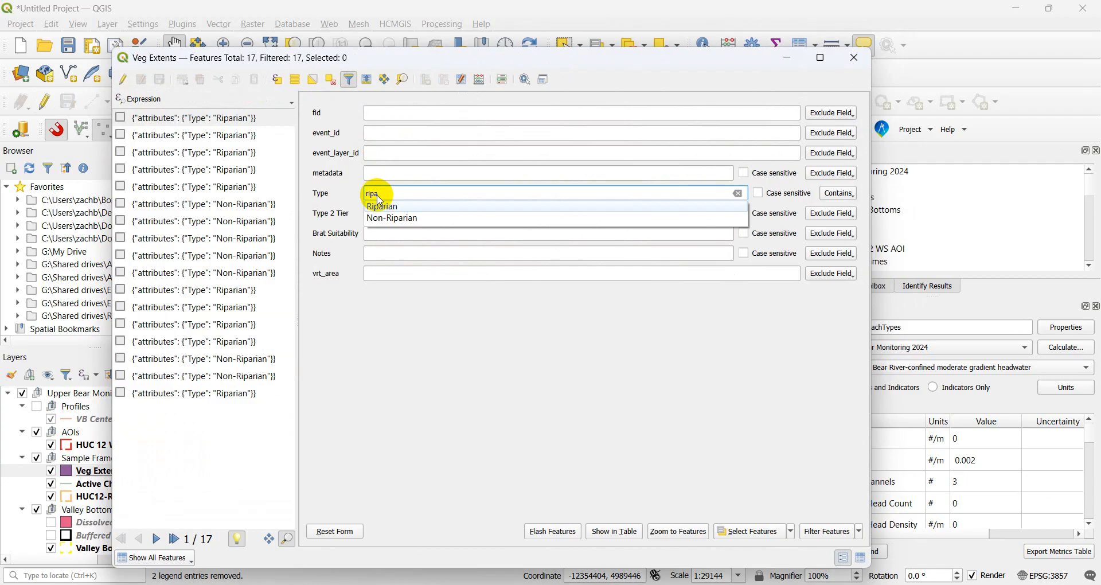
left_click(383, 206)
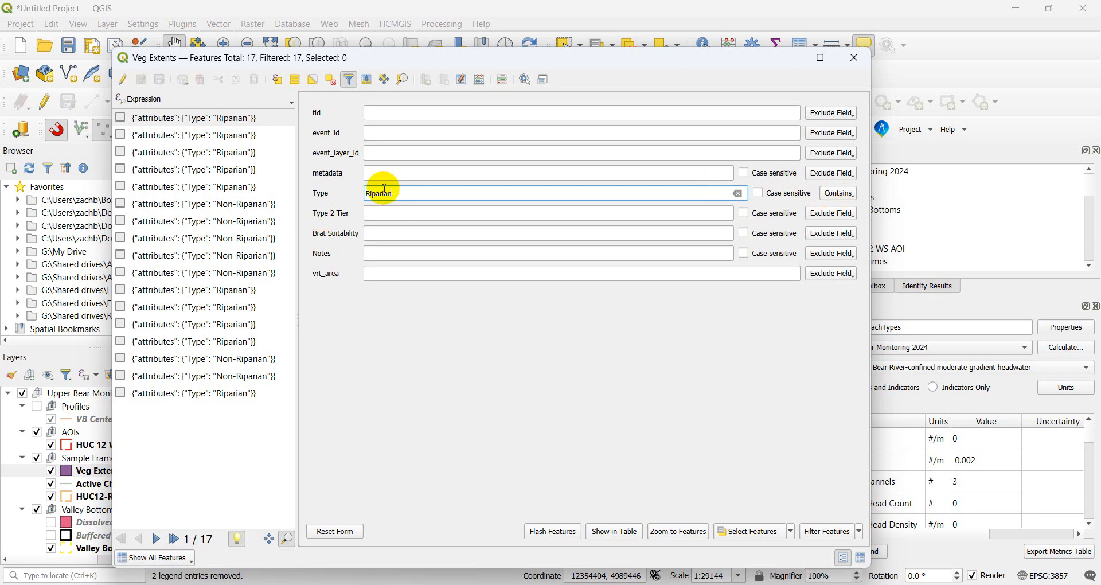
left_click(847, 194)
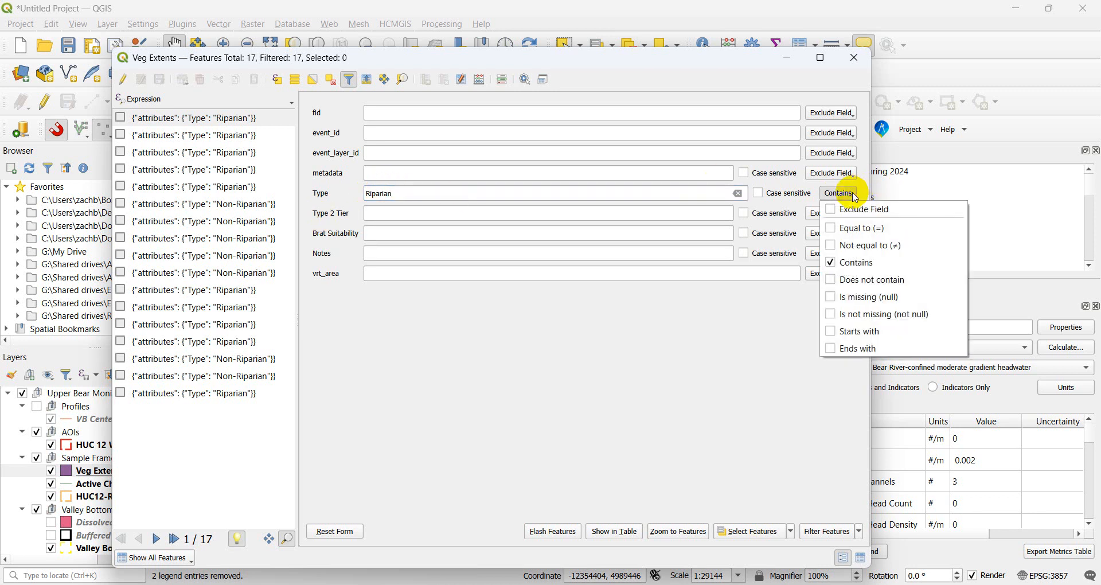
left_click(862, 229)
left_click(754, 531)
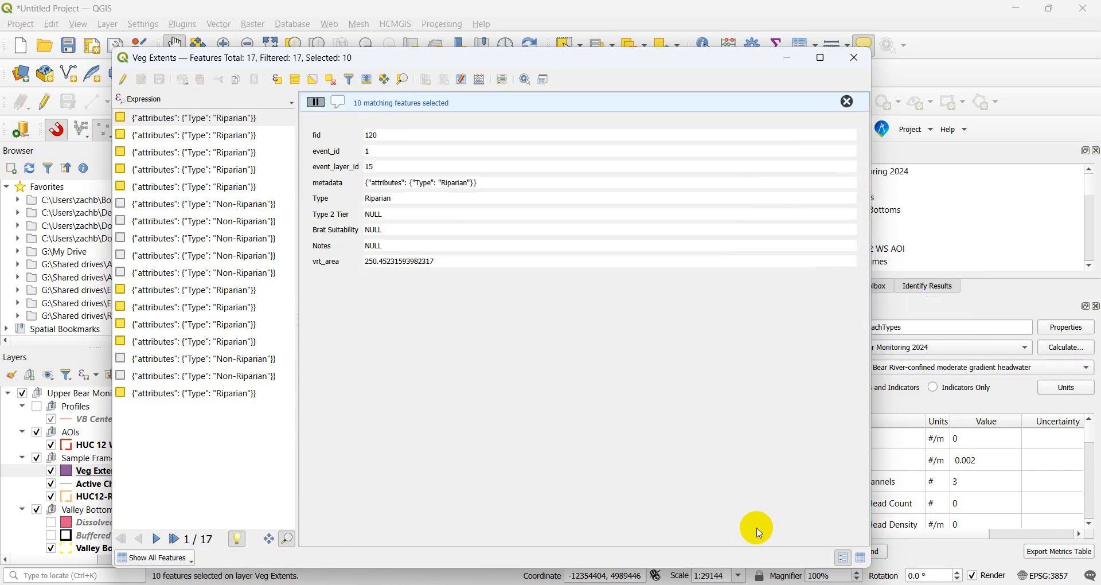
left_click(863, 565)
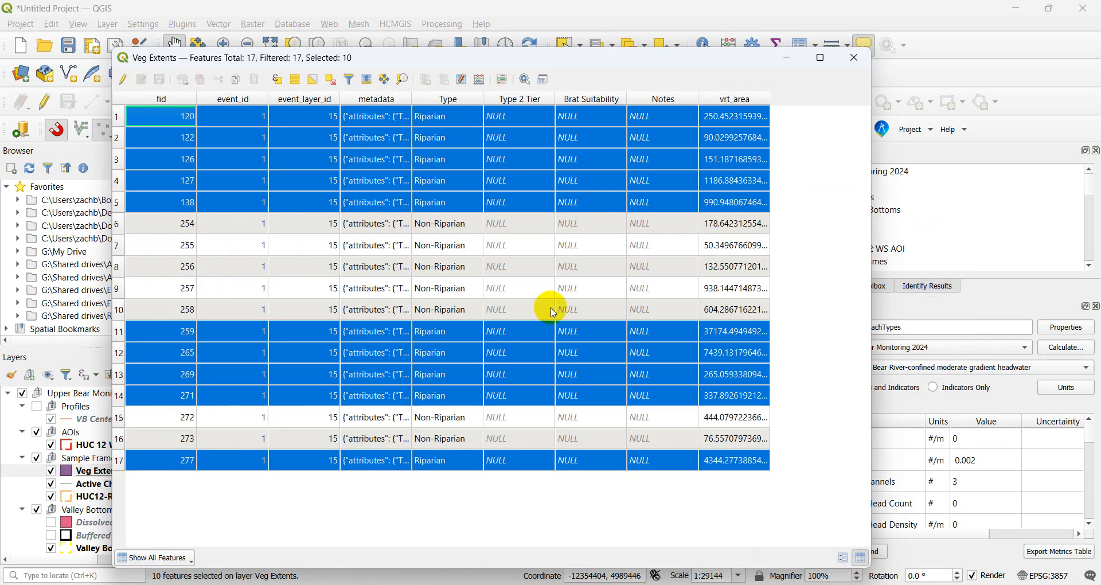
left_click(856, 63)
Compute summary statistics of vrt_area for only the selected riparian features of the Veg Extents layer.
left_click(775, 45)
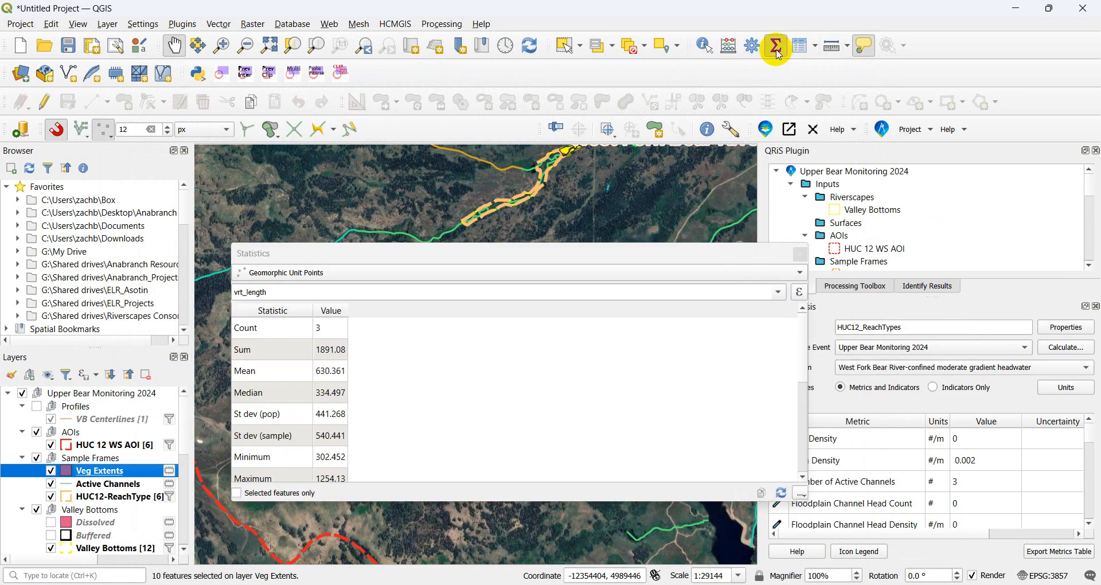
left_click(355, 270)
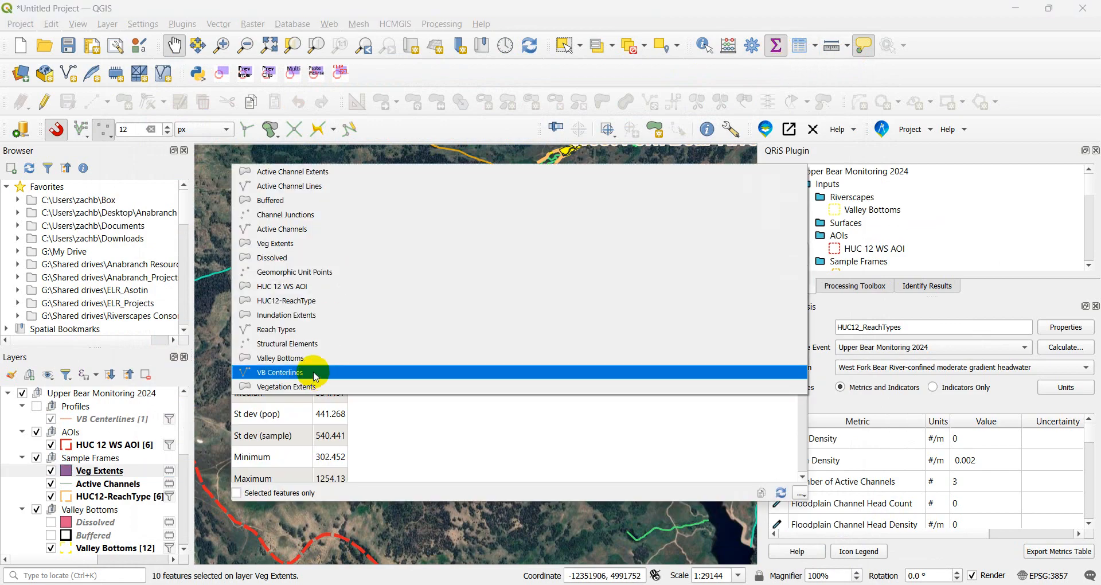
left_click(283, 243)
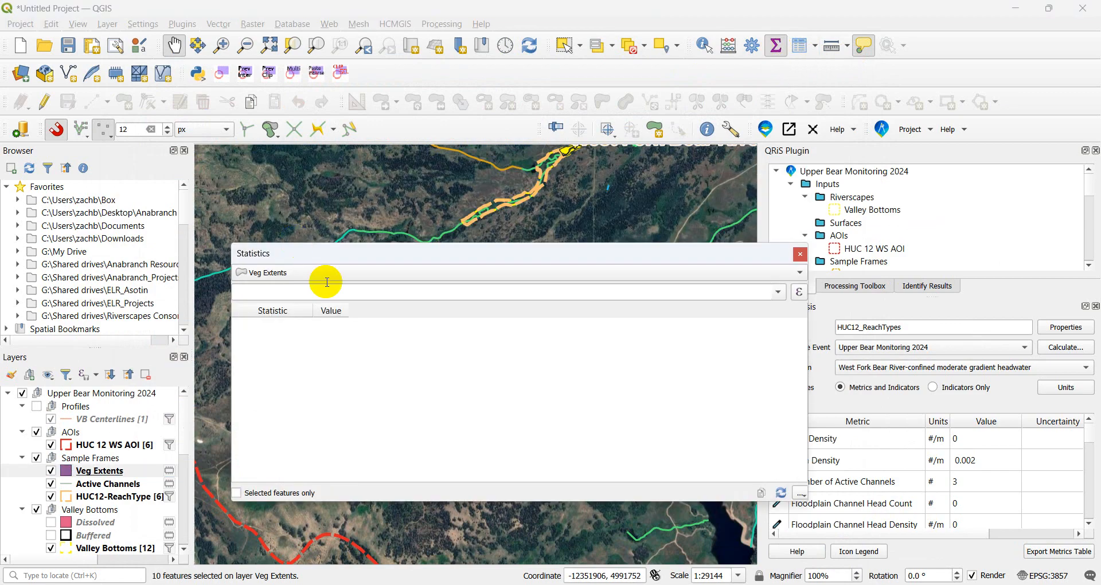
left_click(782, 290)
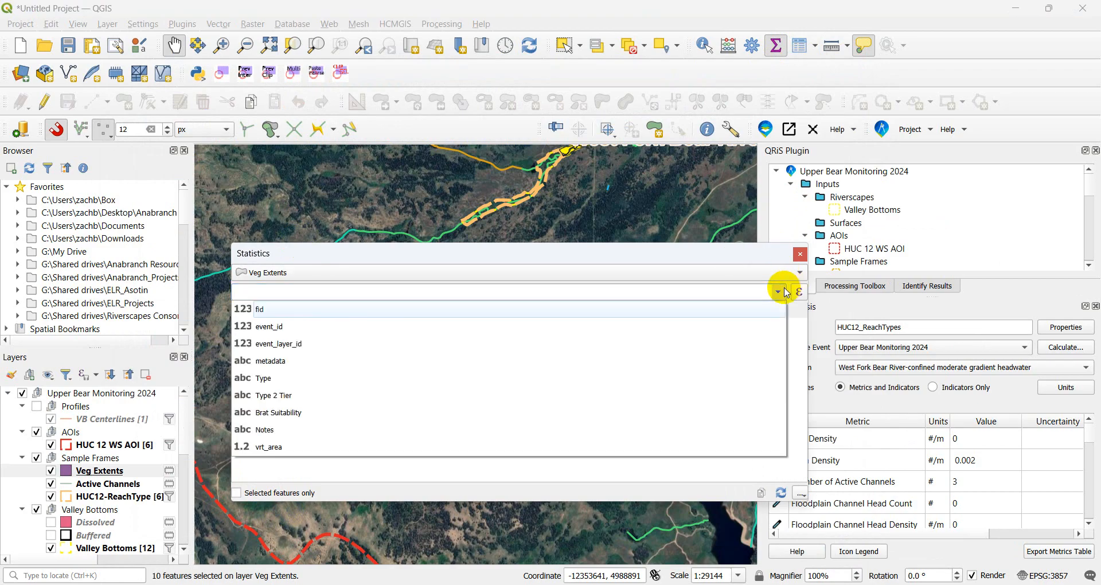
left_click(332, 442)
left_click(285, 493)
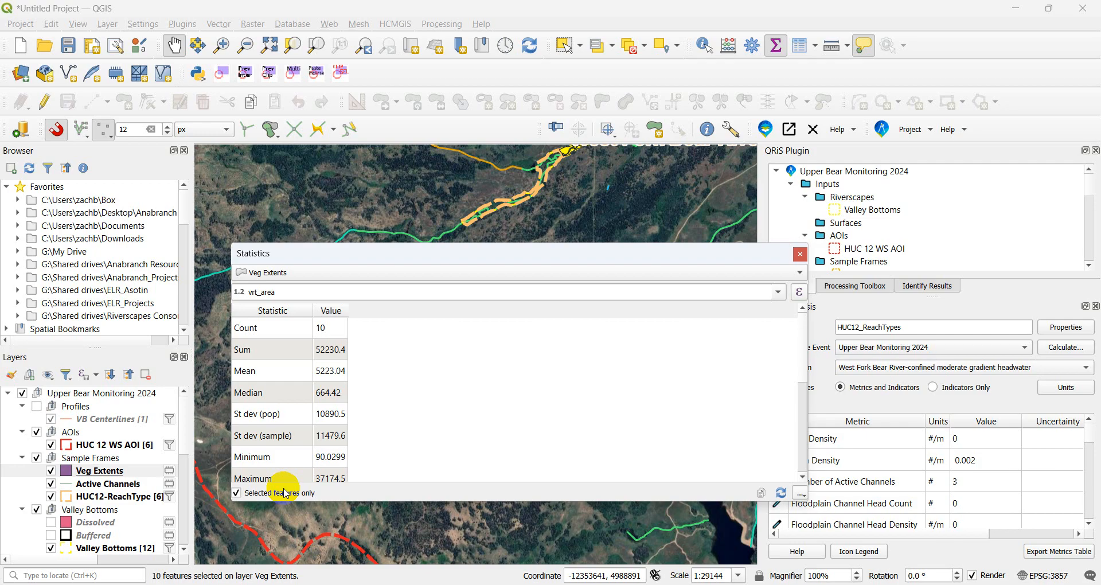
Check the area of the West Fork Bear River-confined moderate gradient headwater feature in the HUC12-ReachType attribute table.
left_click(800, 254)
right_click(143, 494)
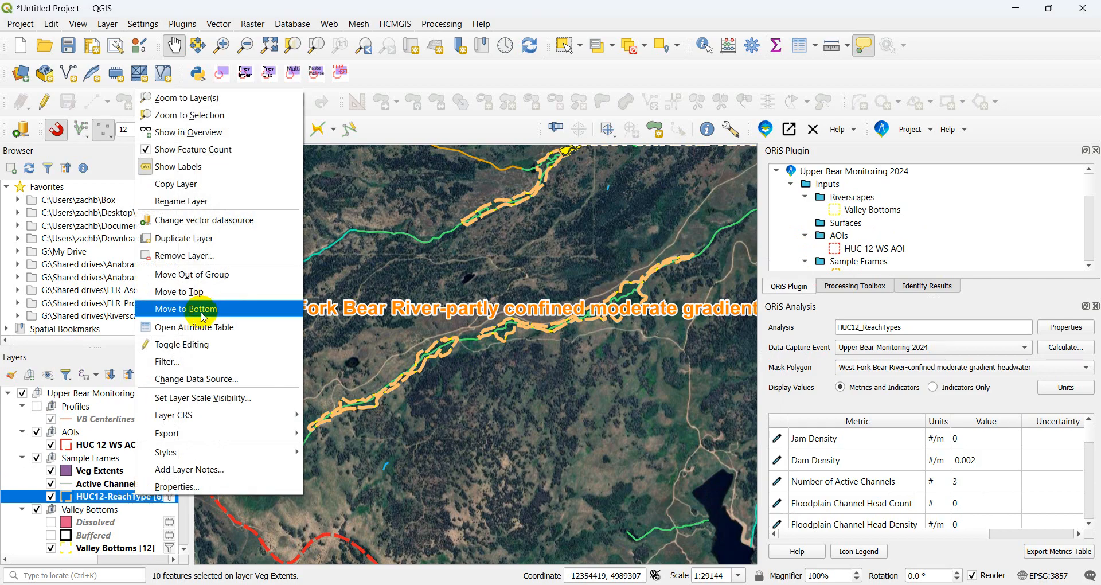
left_click(203, 324)
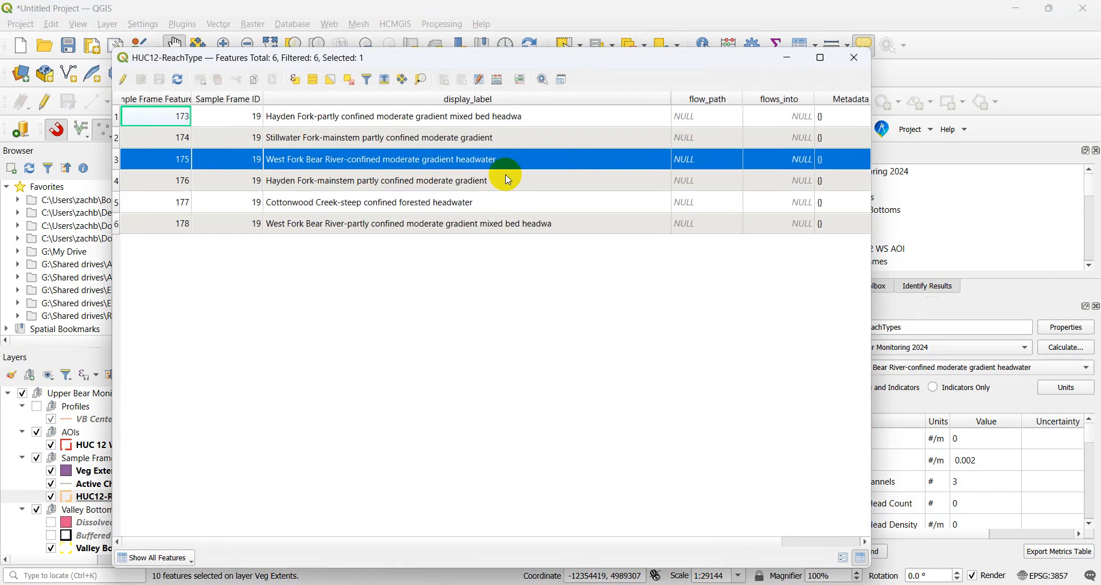
scroll(508, 179, "right", 3)
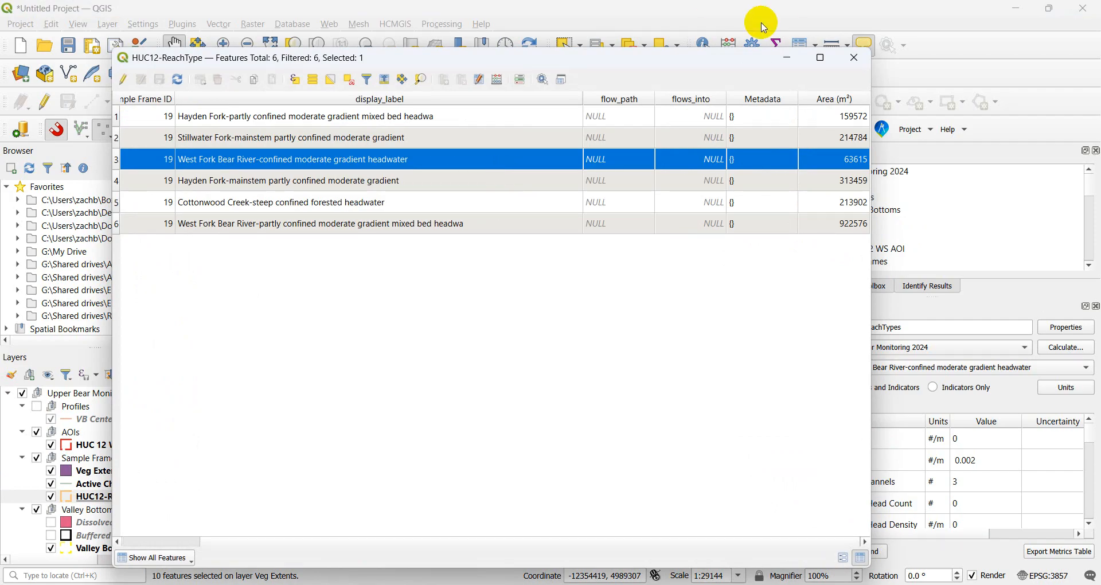
left_click(855, 58)
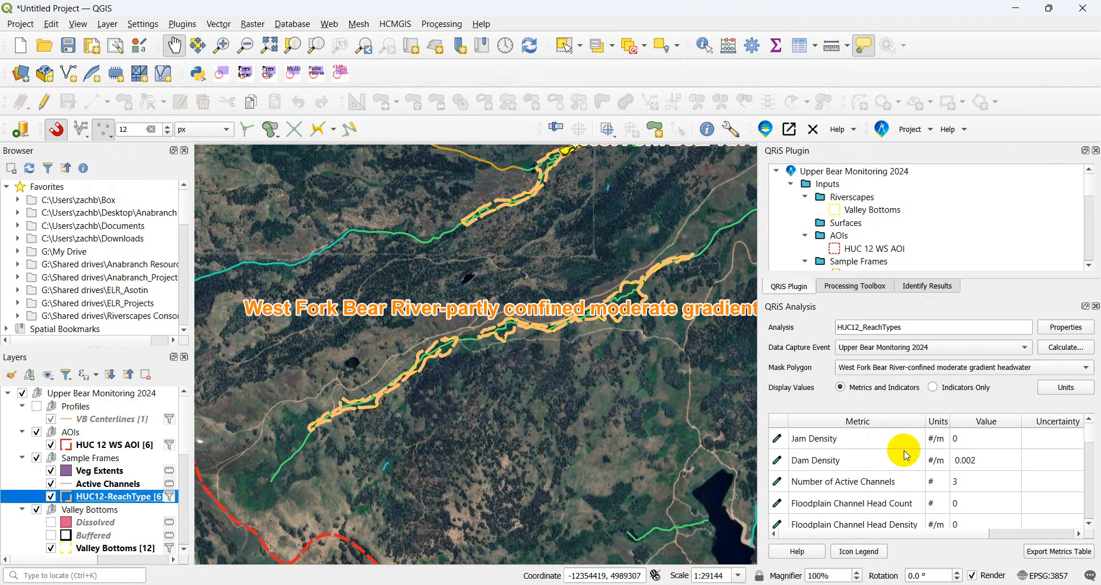
Look up the % Riparian Vegetation metric for the West Fork Bear River-confined moderate gradient headwater mask polygon.
scroll(905, 455, "down", 10)
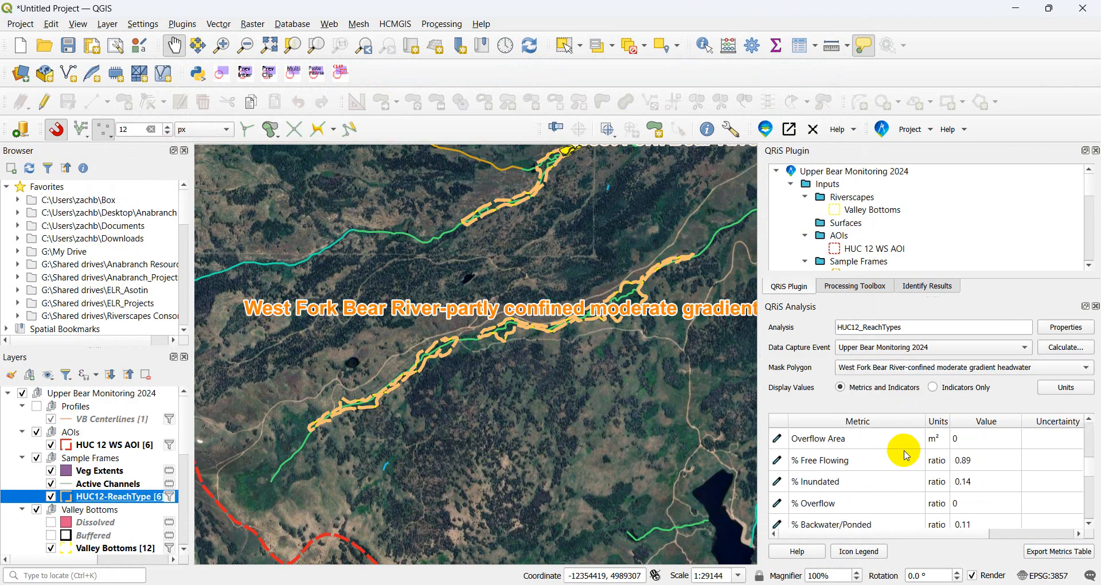
left_click(896, 484)
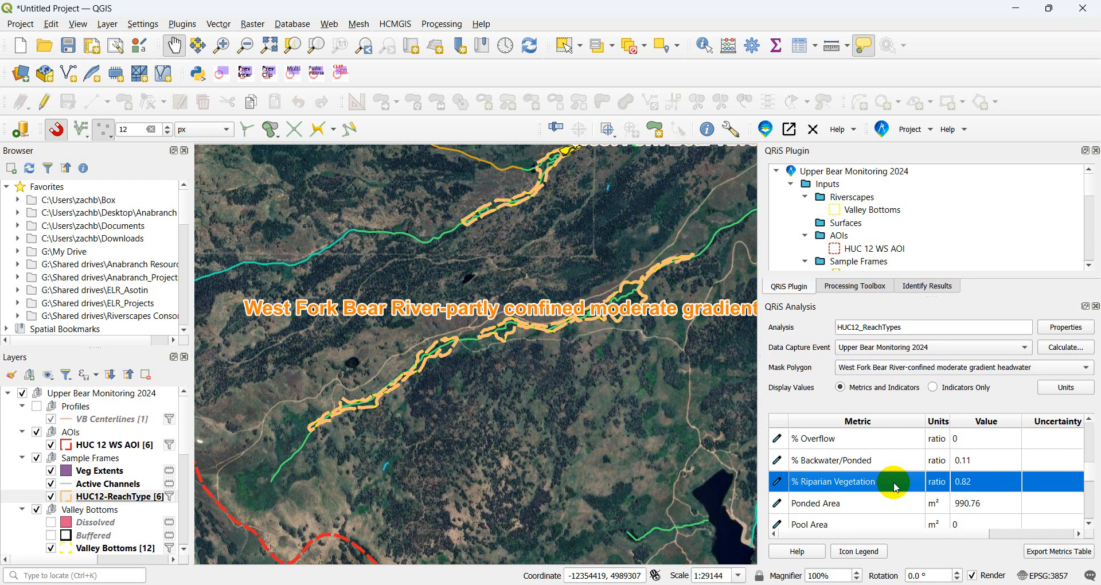
scroll(862, 459, "up", 5)
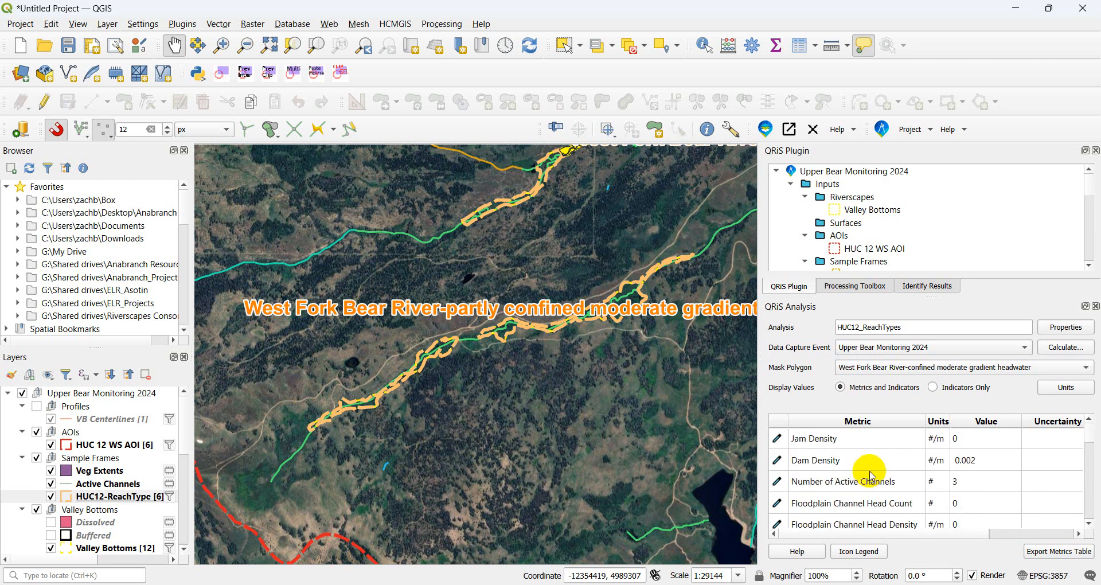
Remove the clipped Veg Extents layer from the Sample Frames group.
right_click(100, 470)
left_click(152, 208)
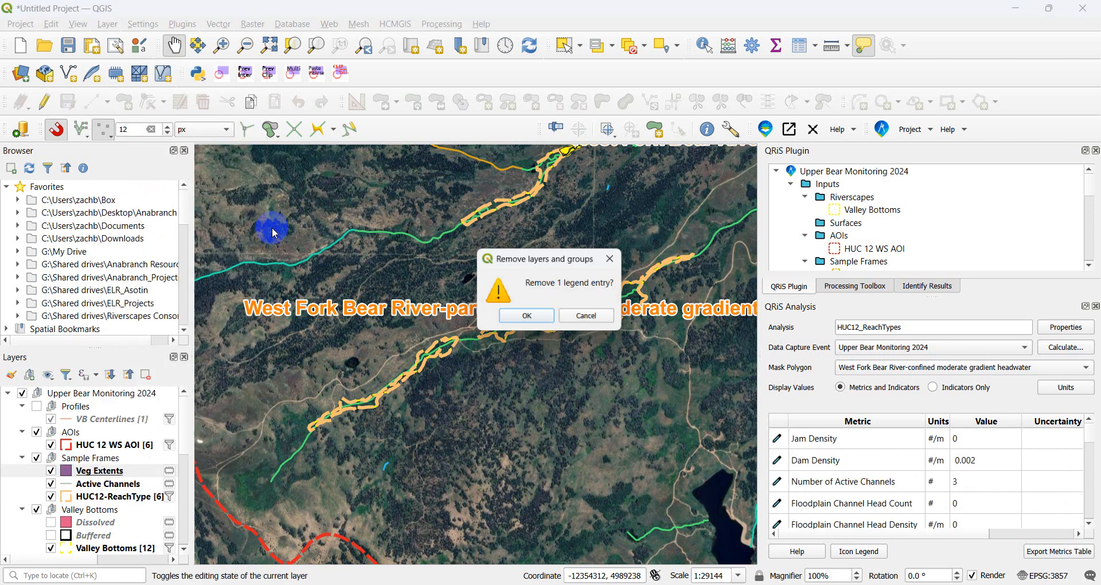
left_click(526, 315)
Review the channel types and vrt_length values in the attribute table of the clipped Active Channels layer.
right_click(114, 470)
left_click(206, 266)
left_click_drag(477, 61, 402, 59)
scroll(953, 486, "down", 2)
scroll(952, 486, "down", 2)
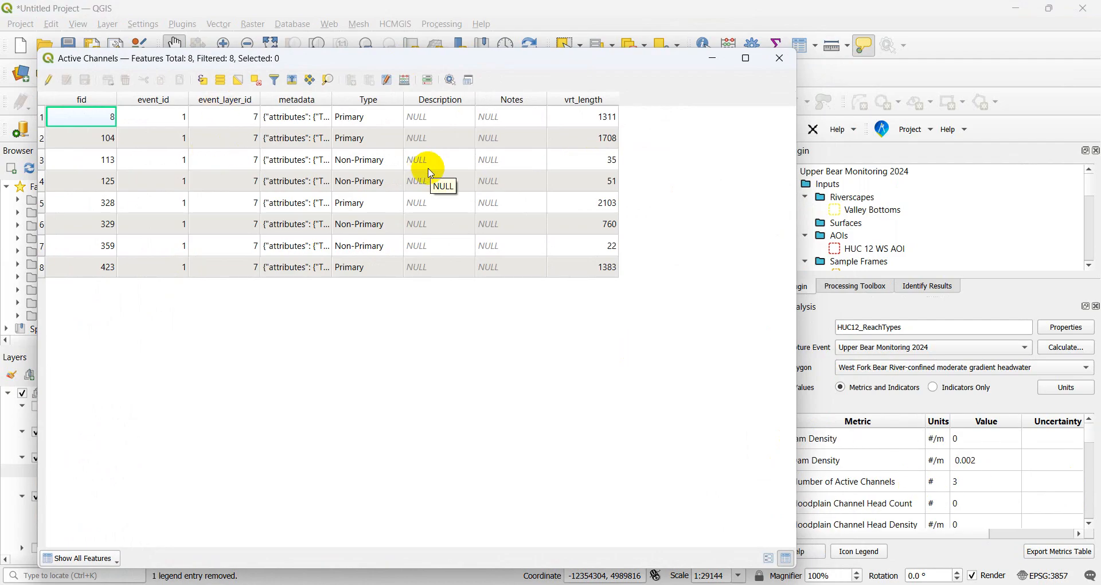
left_click(775, 70)
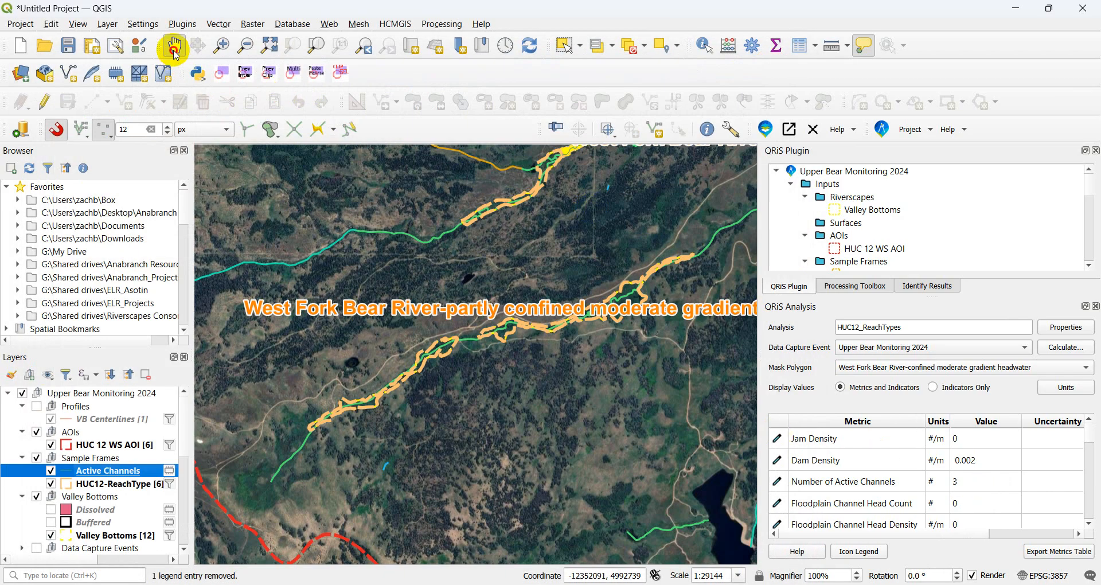
Clear the feature selection that covers the West Fork Bear River-confined moderate gradient headwater polygon on the map.
left_click_drag(580, 164, 496, 316)
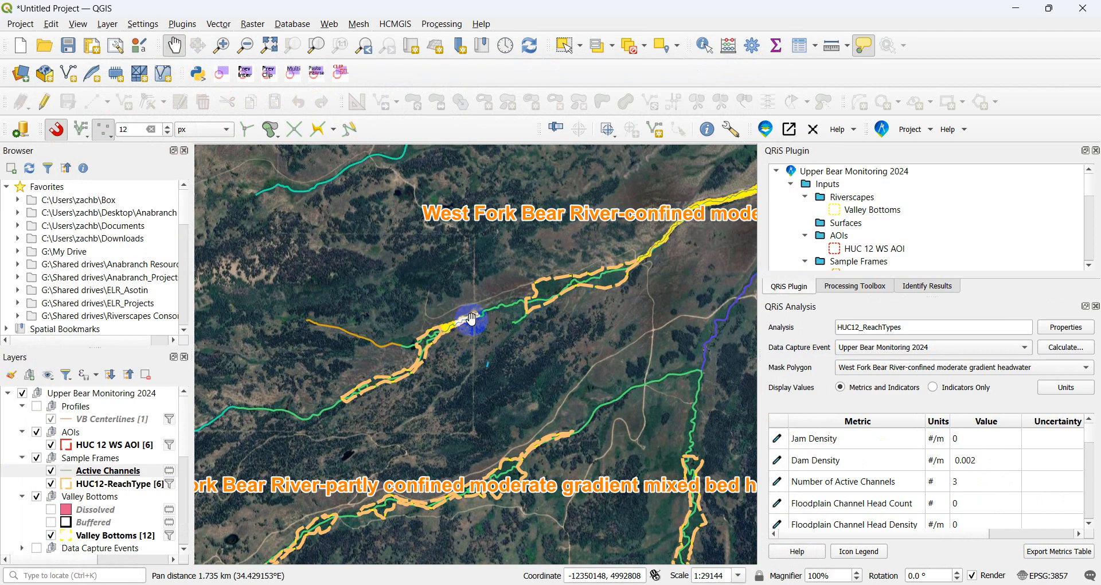
scroll(472, 318, "up", 3)
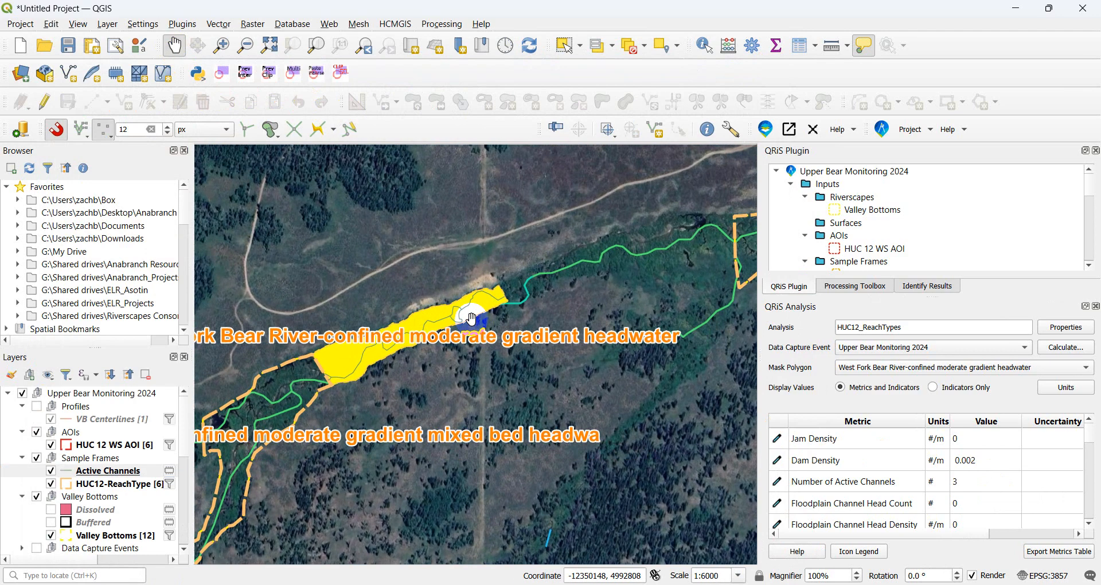
scroll(324, 383, "up", 1)
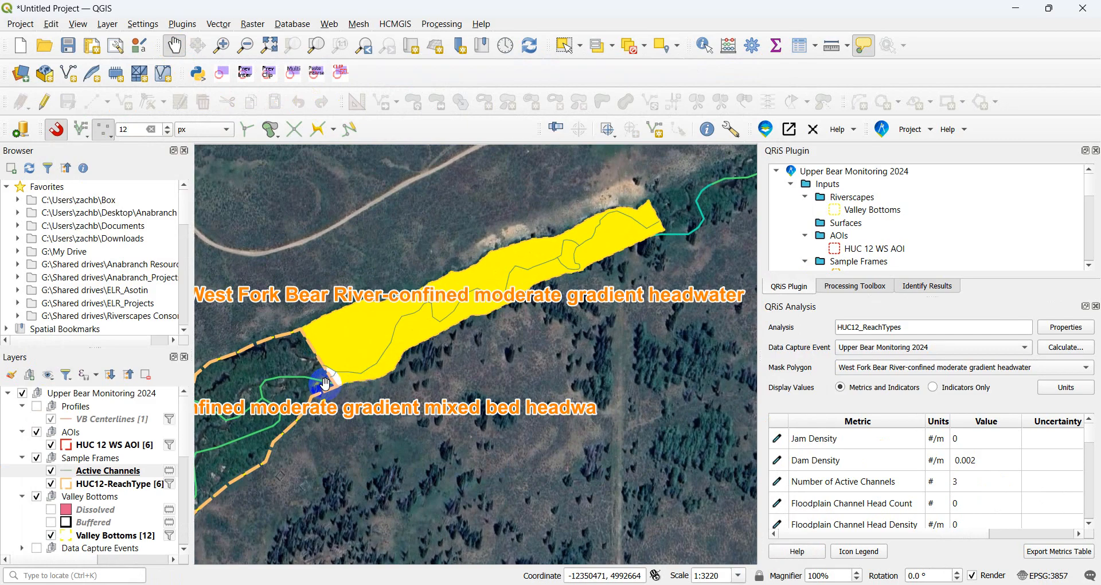
scroll(324, 383, "up", 1)
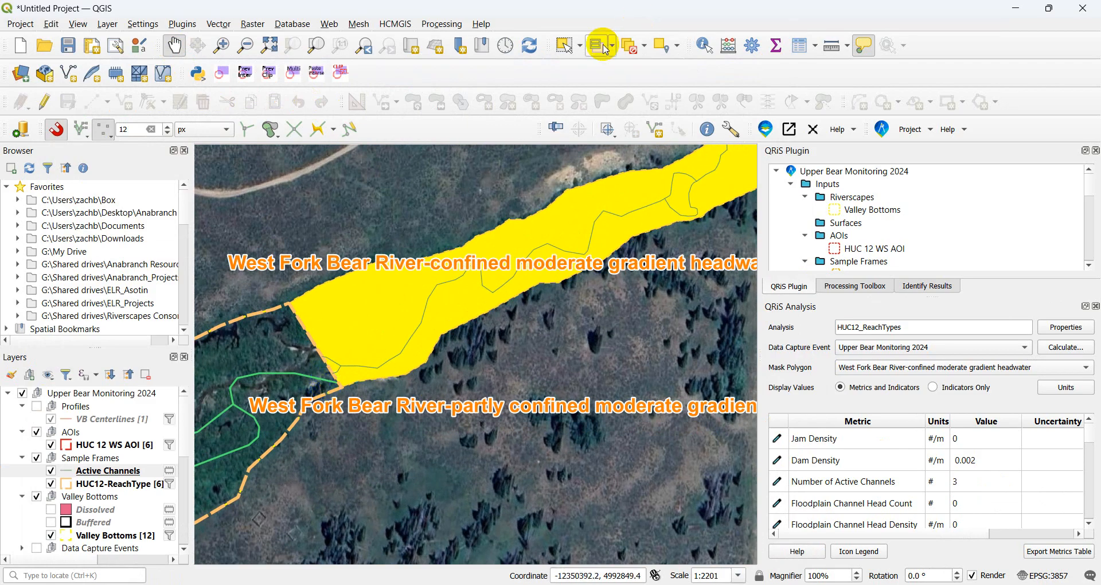
left_click(628, 52)
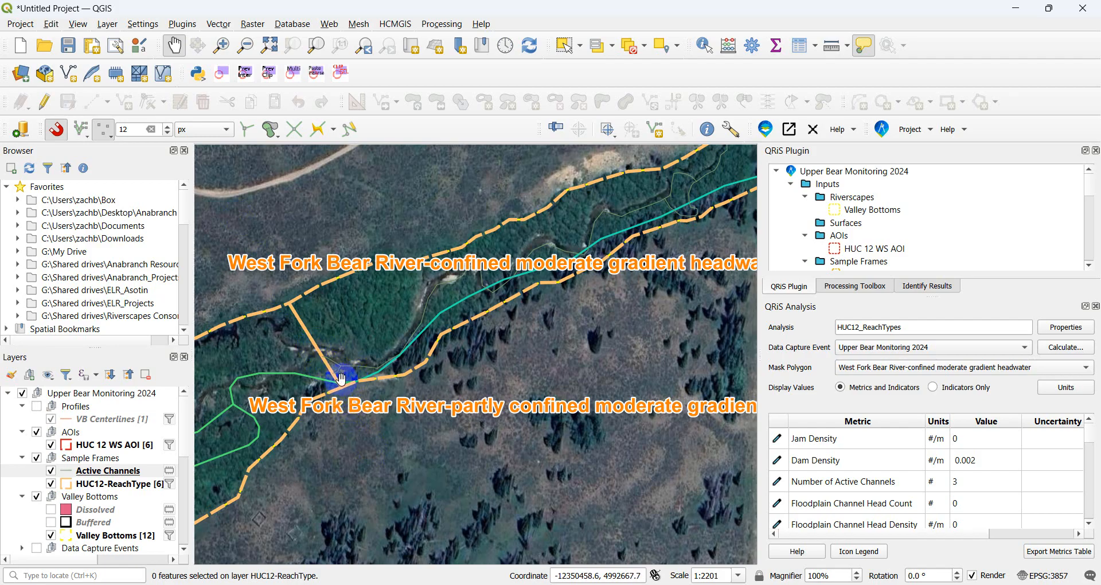
Trace the active channels inside the short confined West Fork polygon and compare them with the Number of Active Channels metric.
left_click_drag(624, 305, 360, 410)
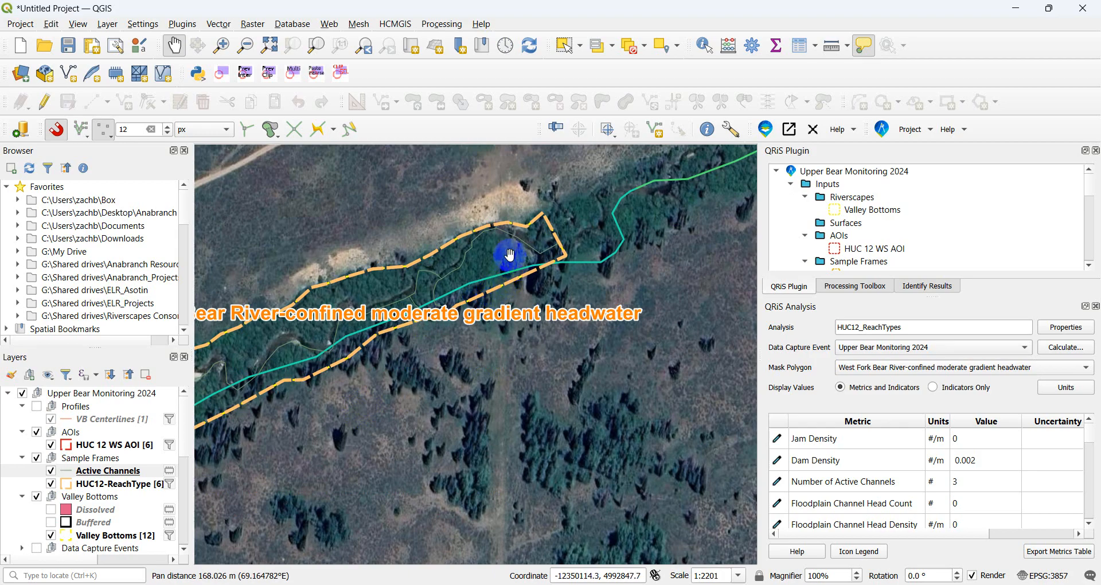
scroll(510, 254, "down", 1)
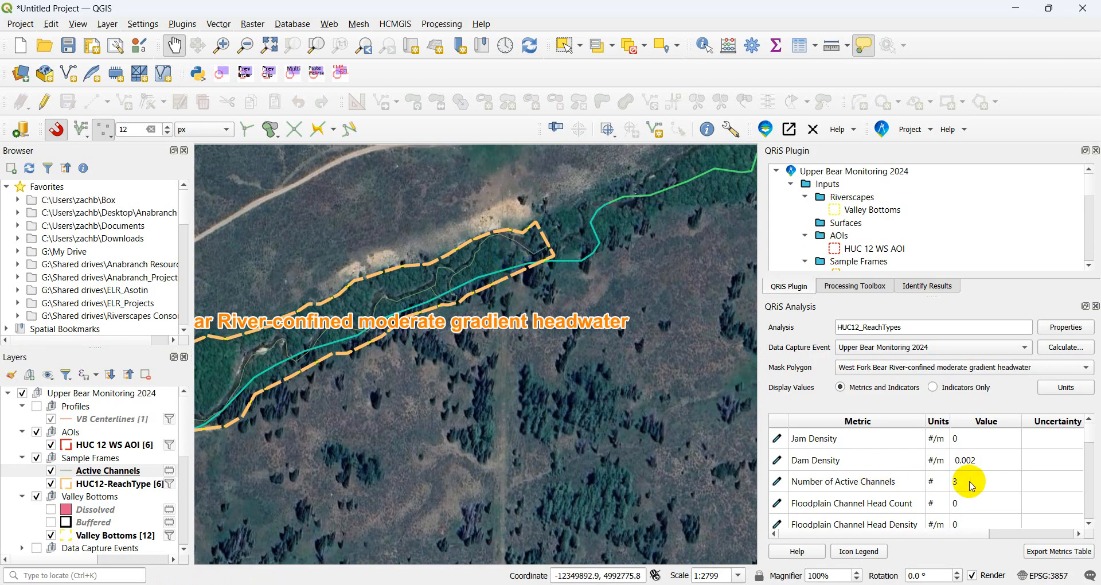
left_click_drag(410, 330, 576, 321)
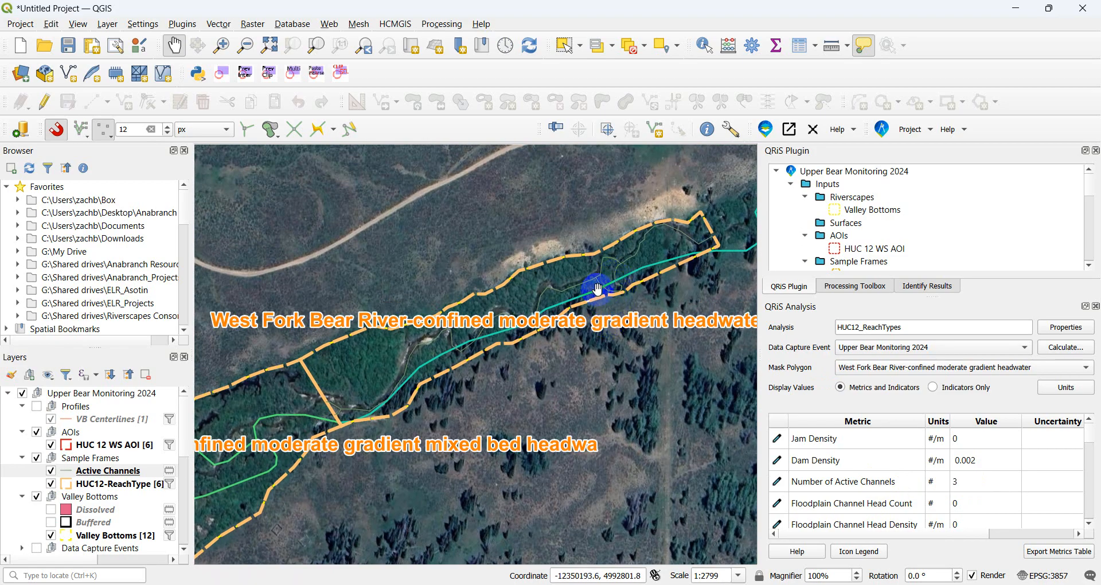
Examine the other confined West Fork Bear River polygons and the channels running through the southernmost one, north of the lake.
scroll(598, 290, "down", 3)
left_click_drag(598, 289, 605, 332)
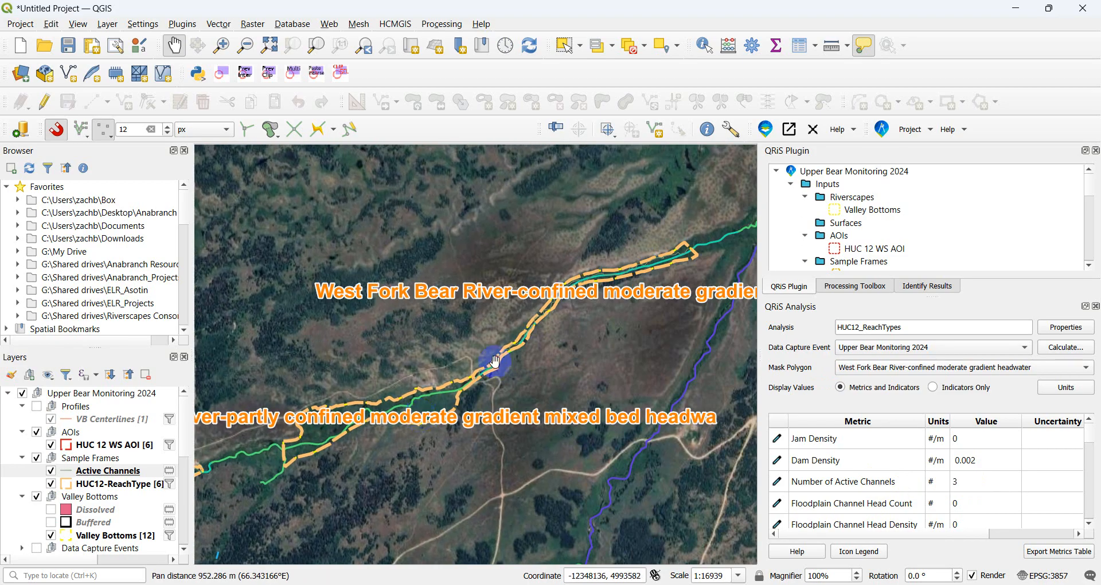
scroll(607, 273, "up", 3)
scroll(607, 273, "down", 3)
left_click_drag(598, 426, 513, 167)
scroll(528, 356, "down", 2)
left_click_drag(524, 450, 534, 259)
scroll(467, 382, "up", 3)
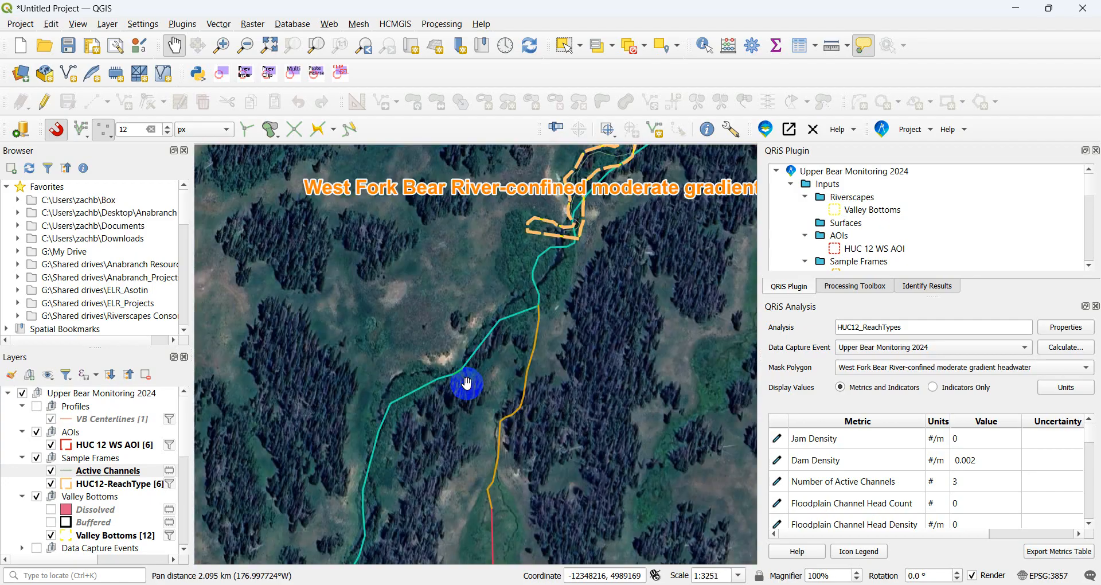
left_click_drag(466, 381, 526, 367)
scroll(587, 337, "up", 3)
left_click_drag(653, 163, 548, 475)
left_click_drag(748, 171, 559, 357)
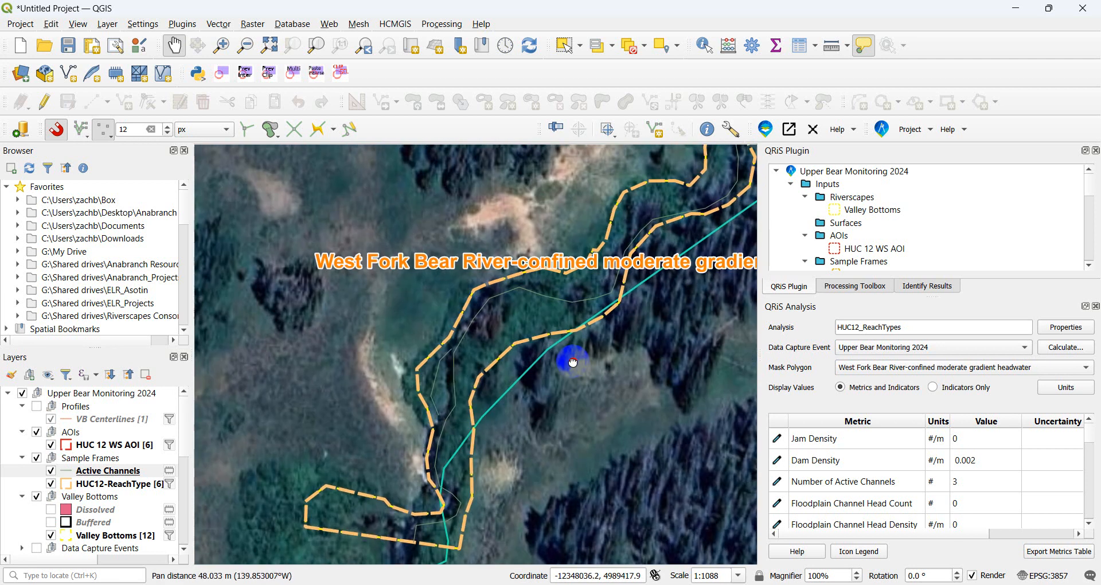
left_click_drag(572, 362, 432, 442)
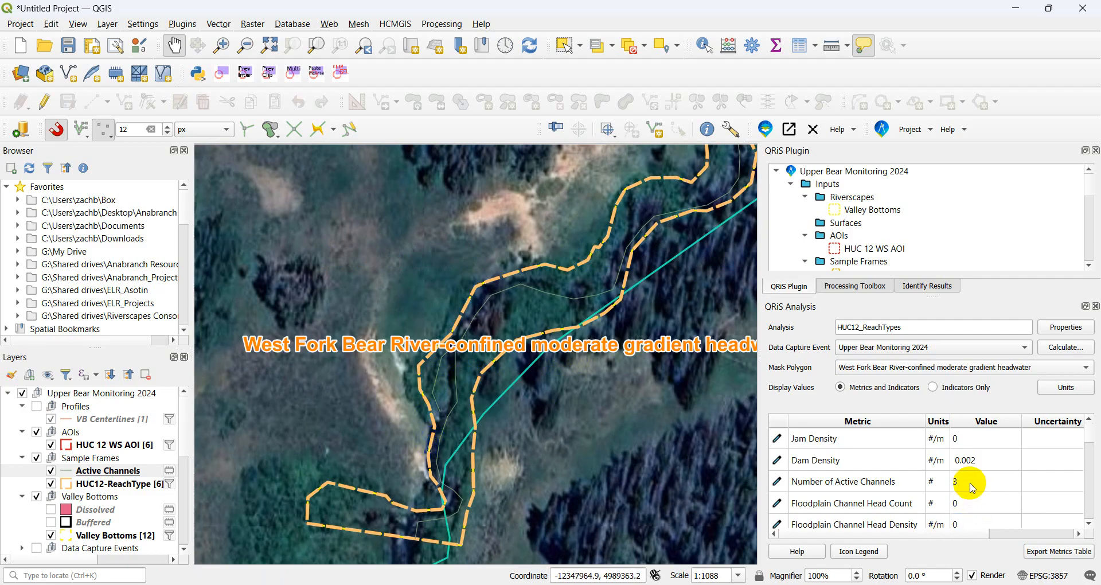
Inspect the boundary where the southern confined West Fork polygon meets the partly confined one, including the channels crossing it.
scroll(560, 321, "down", 2)
left_click_drag(560, 326, 600, 447)
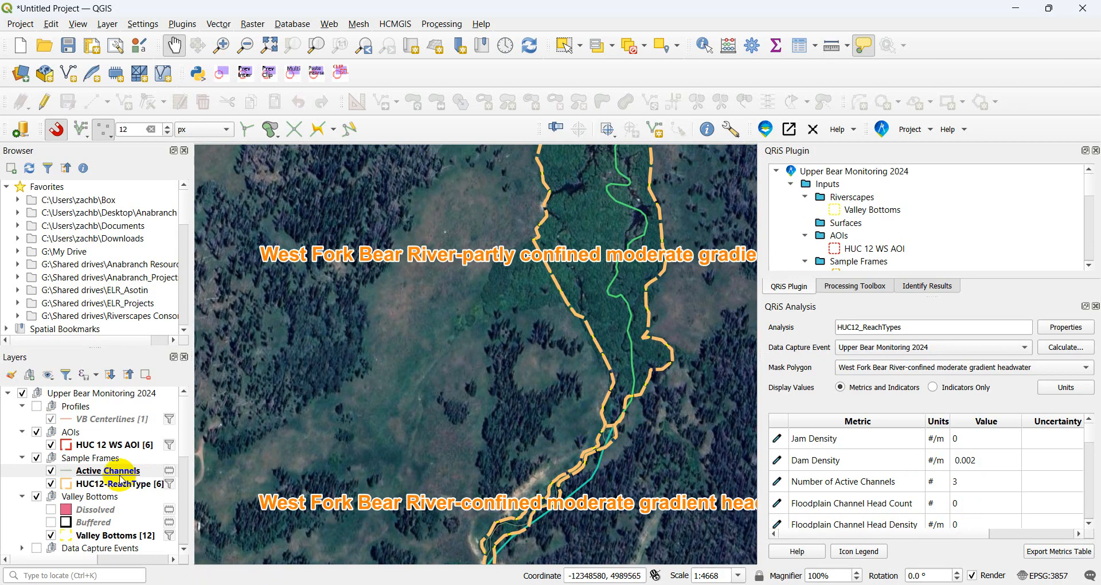
scroll(637, 430, "up", 1)
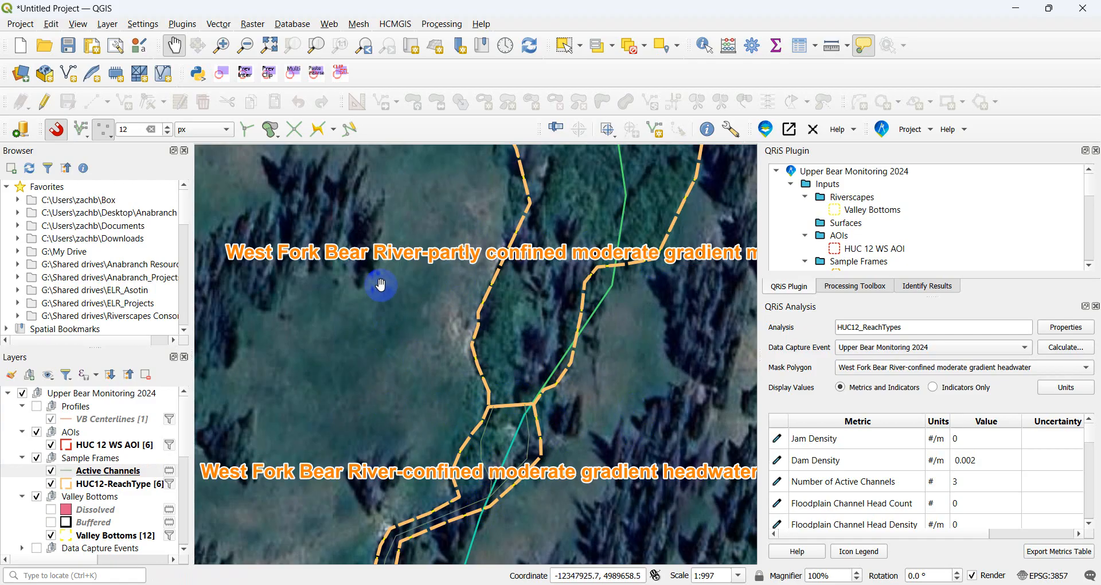
scroll(381, 284, "down", 3)
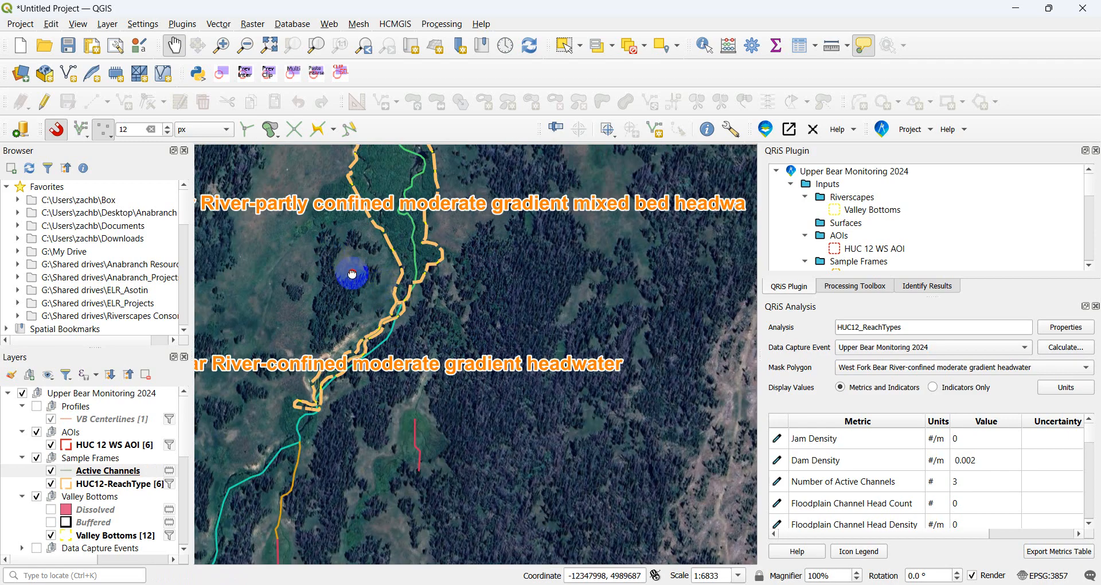
left_click_drag(327, 246, 563, 431)
scroll(563, 431, "down", 2)
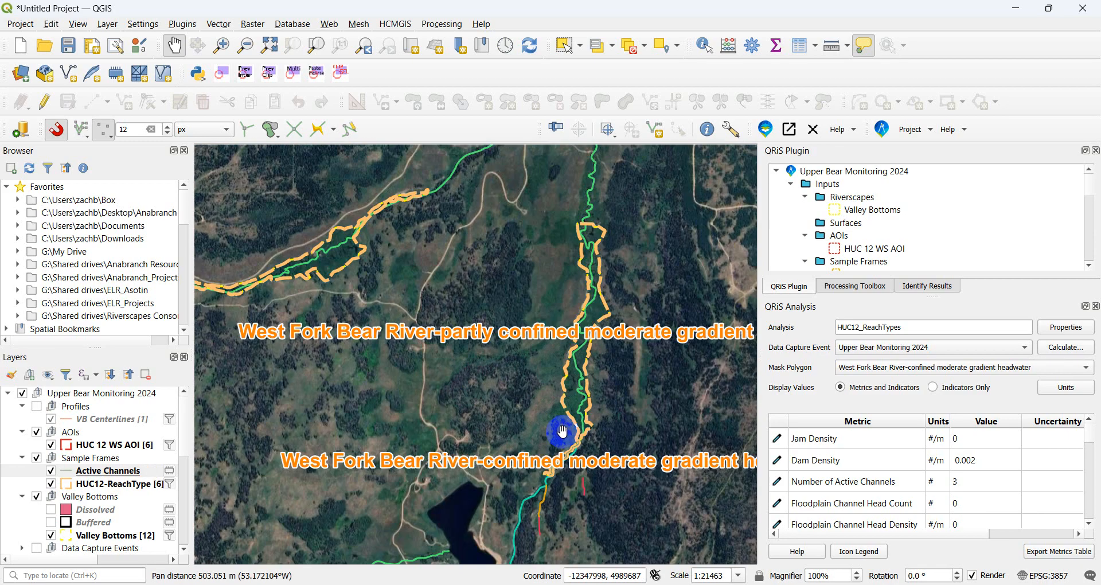
Review the mask polygon choices and the headwater reach's channel, sinuosity, confluence and dam metrics in the analysis table.
left_click(945, 369)
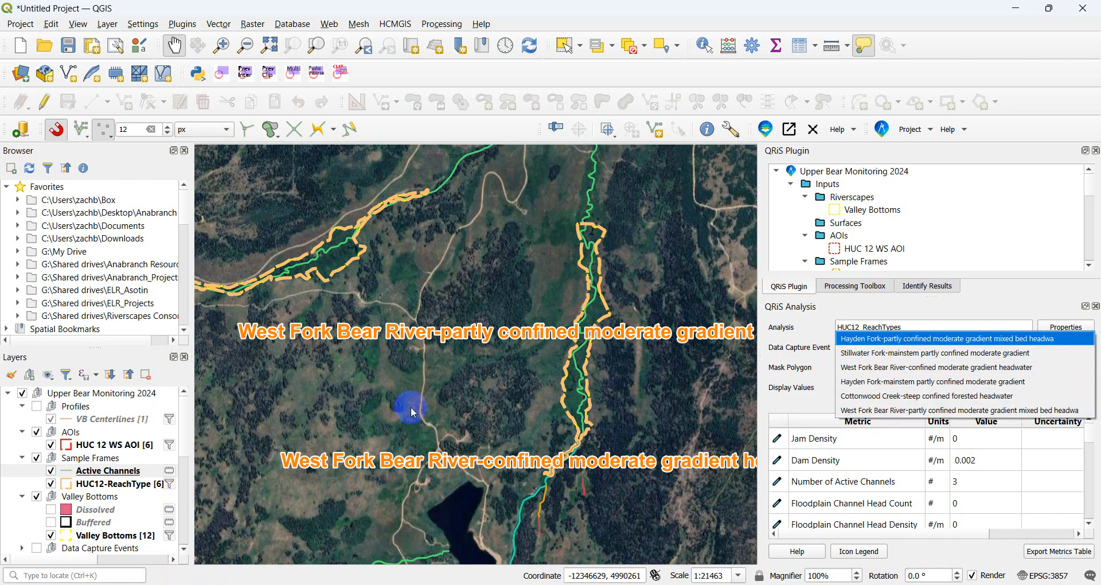
left_click(448, 408)
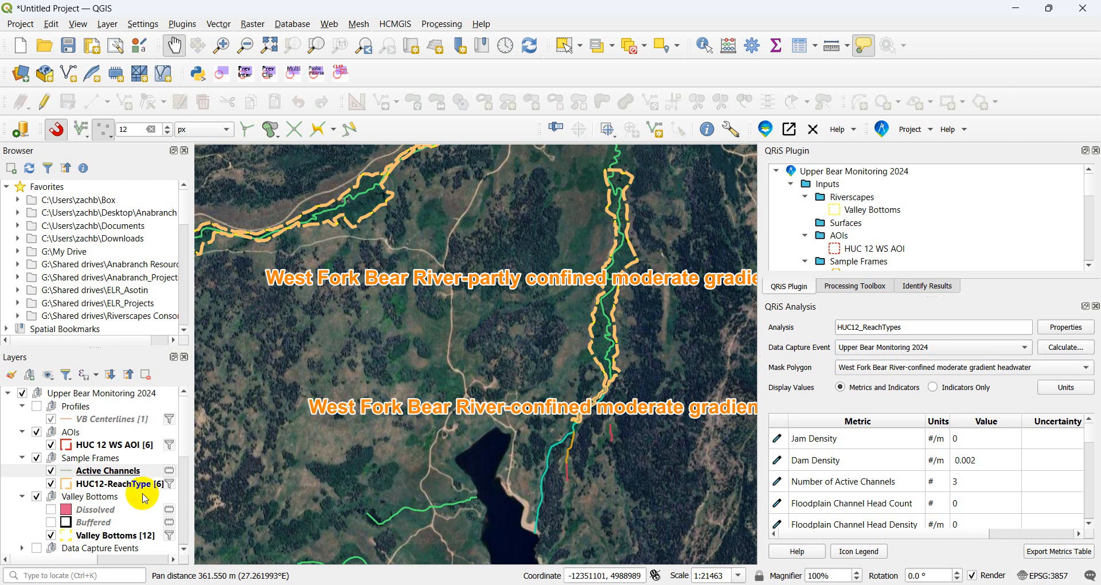
left_click_drag(503, 292, 509, 431)
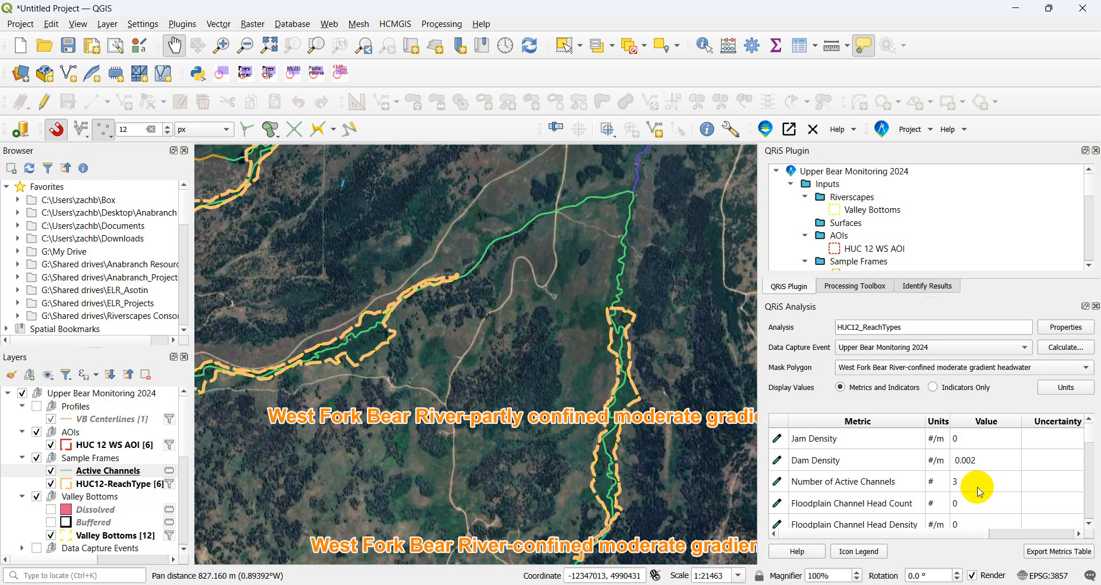
scroll(921, 499, "down", 1)
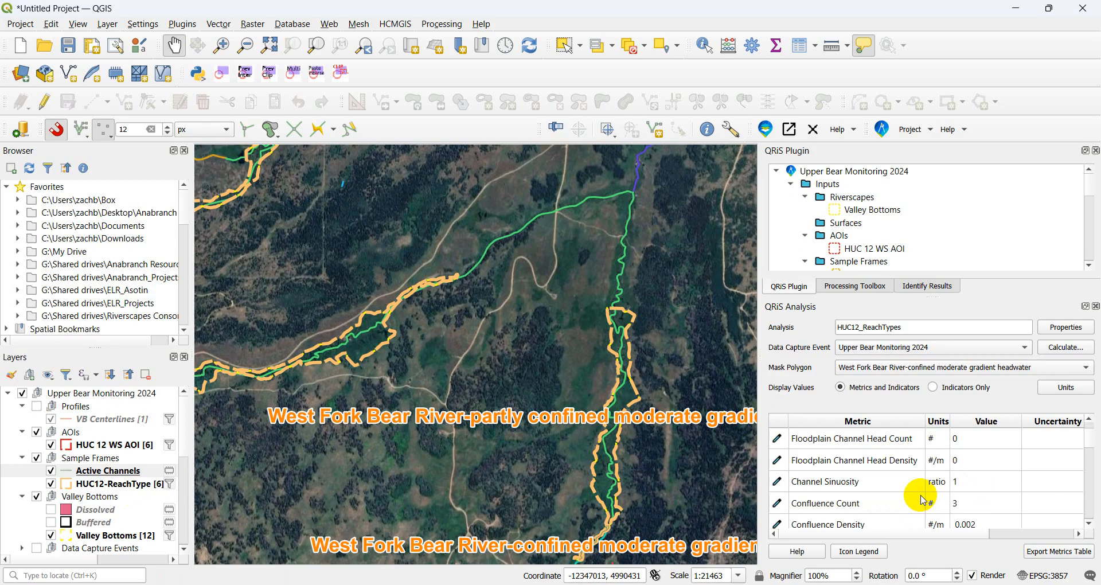
scroll(923, 500, "up", 1)
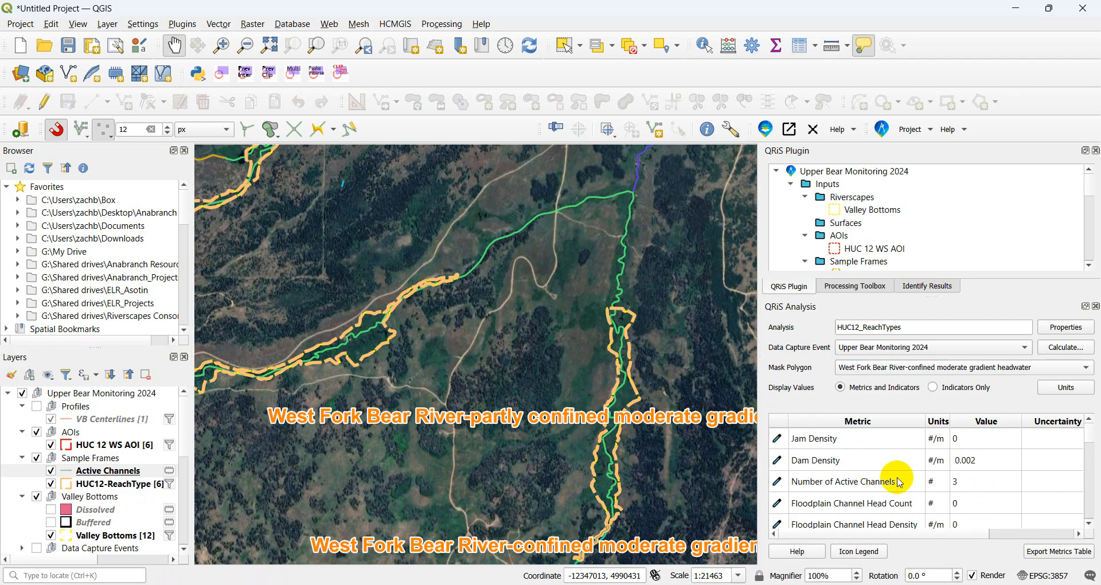
scroll(898, 482, "down", 2)
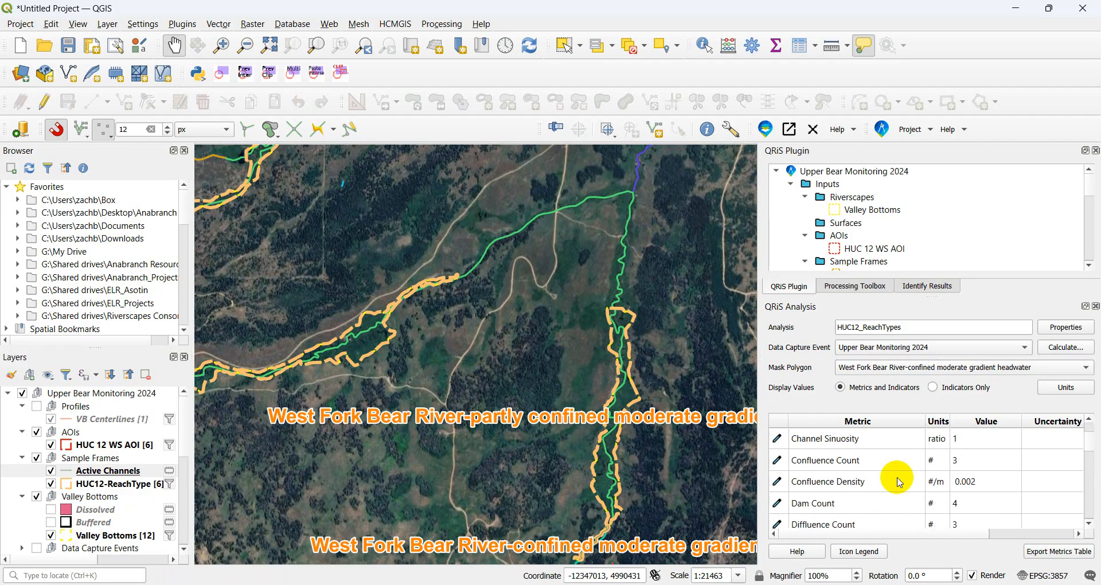
scroll(899, 482, "up", 1)
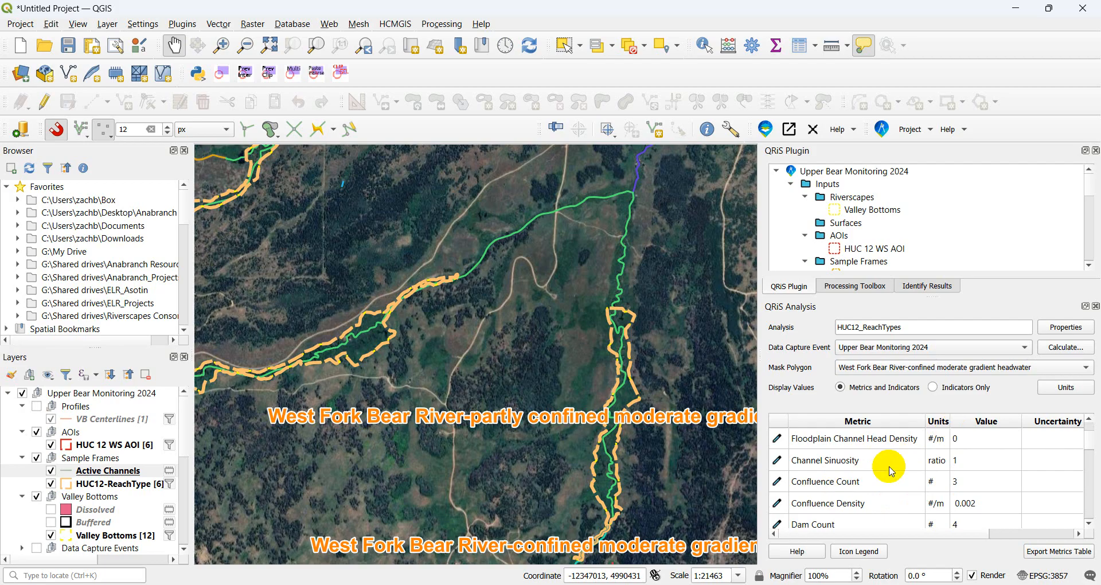
scroll(891, 472, "down", 2)
scroll(890, 472, "up", 2)
scroll(891, 471, "down", 3)
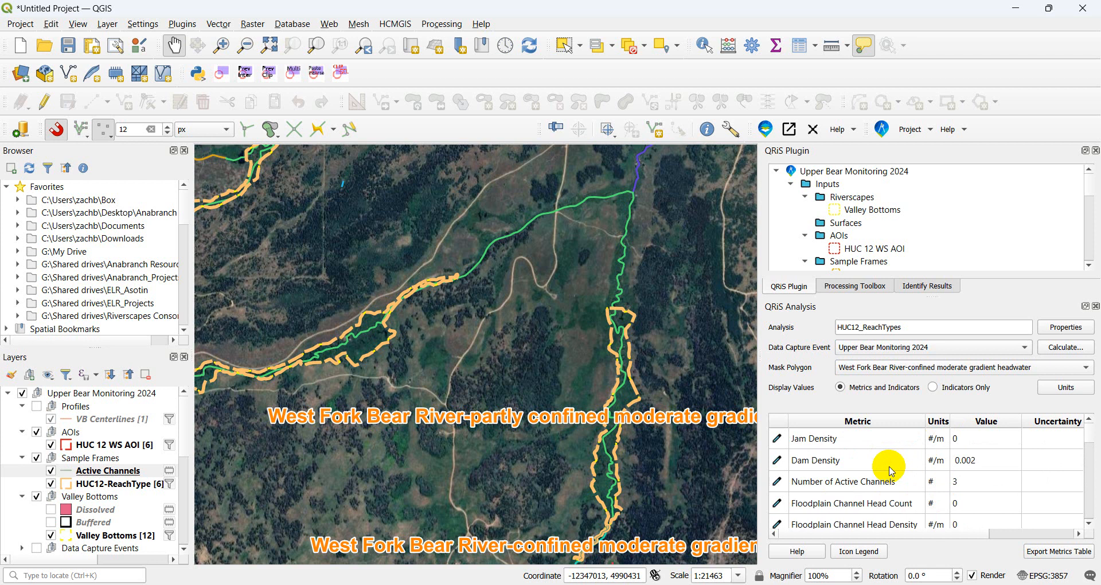
Examine how the reach-type sample frame polygons are distributed across the whole HUC 12 watershed.
scroll(577, 342, "down", 2)
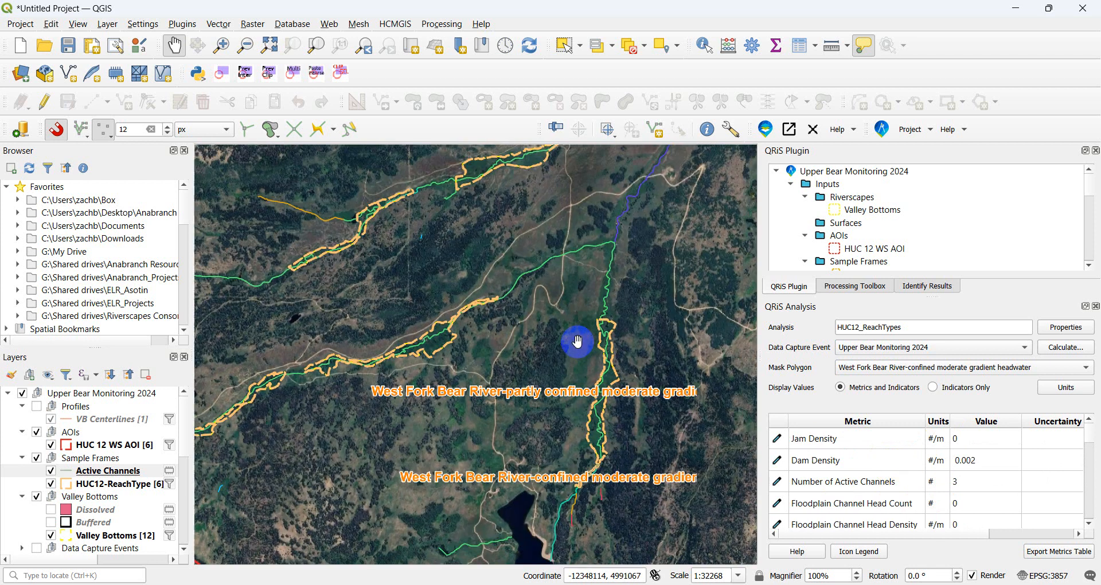
scroll(592, 306, "down", 1)
left_click_drag(591, 306, 479, 327)
scroll(480, 328, "down", 2)
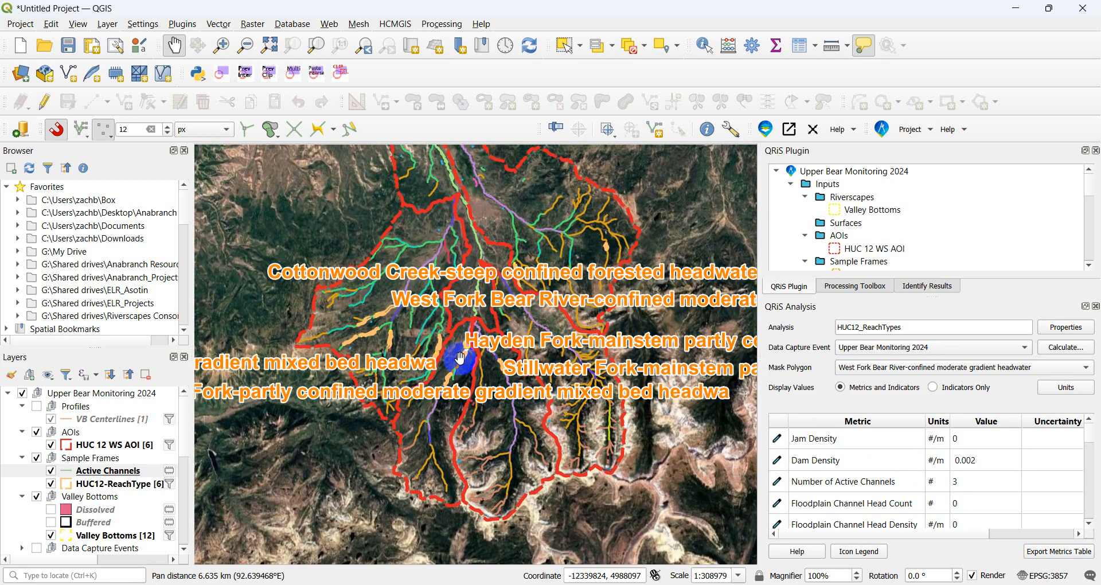